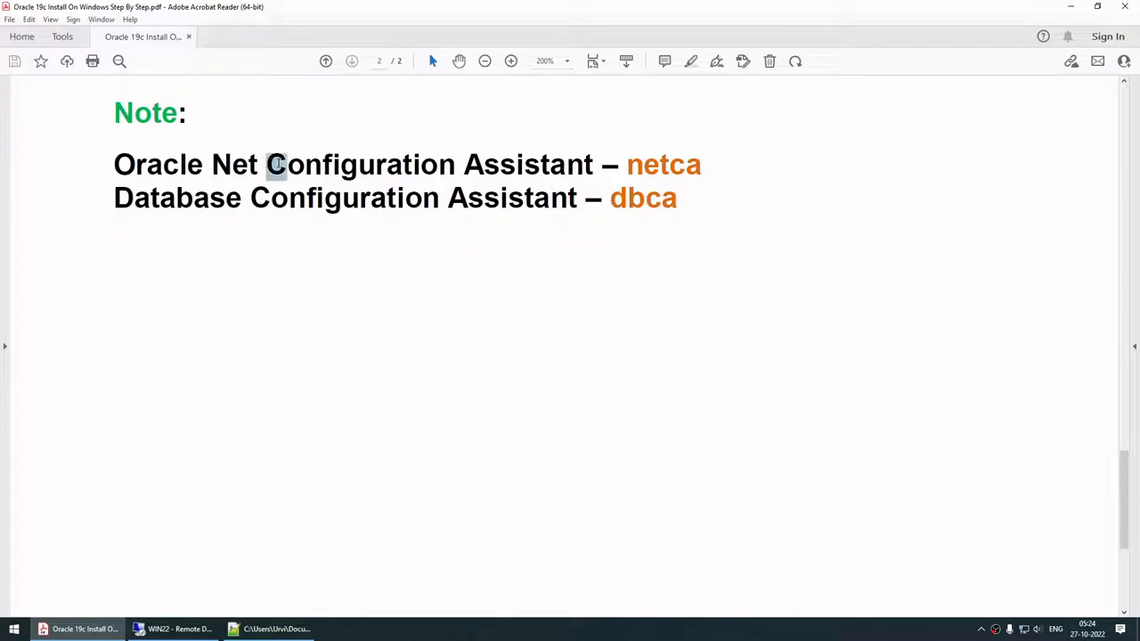
Step: Highlight the netca and dbca definitions in the PDF's note
{"action": "left_click_drag", "start_coordinate": [462, 164], "coordinate": [485, 175]}
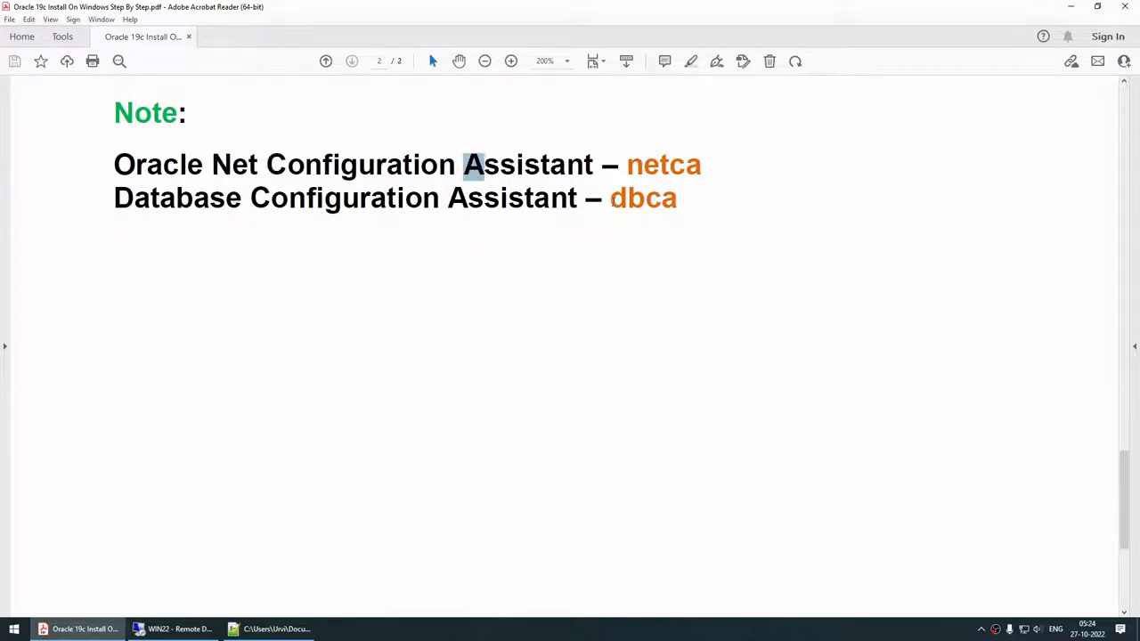
{"action": "left_click_drag", "start_coordinate": [612, 200], "coordinate": [674, 209]}
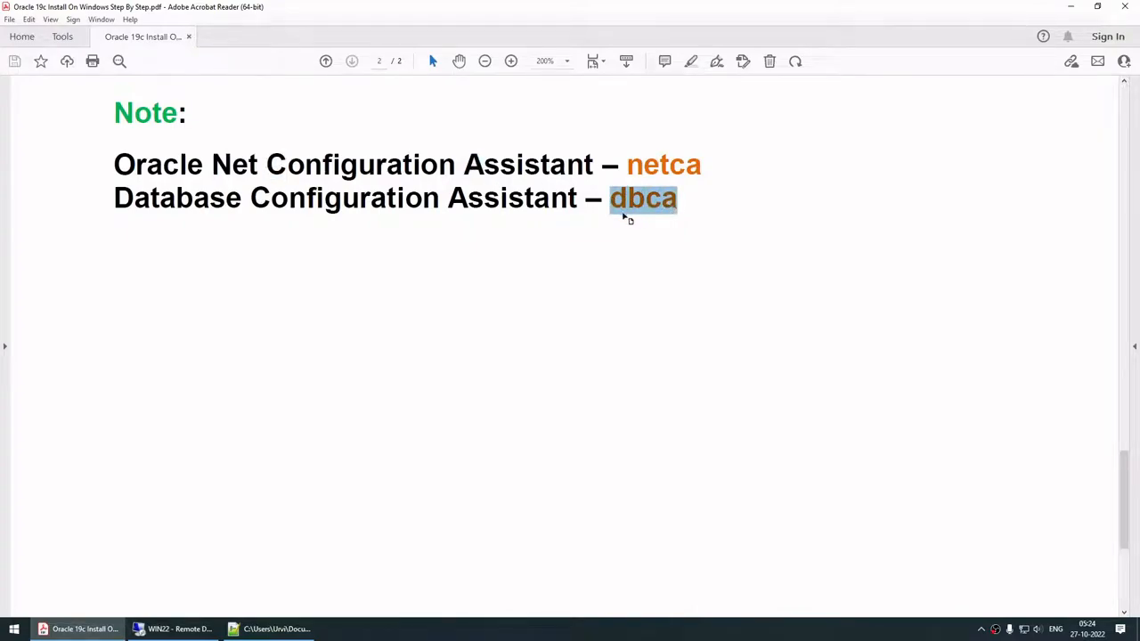
{"action": "left_click_drag", "start_coordinate": [116, 197], "coordinate": [184, 198]}
{"action": "left_click", "coordinate": [134, 198]}
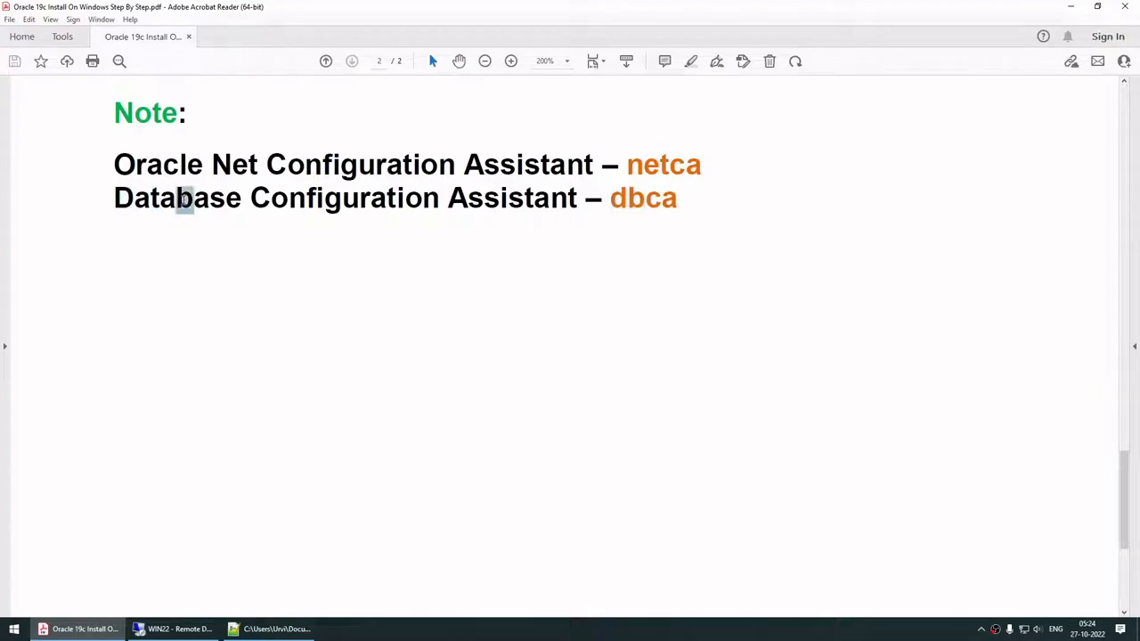
{"action": "left_click_drag", "start_coordinate": [269, 203], "coordinate": [253, 197]}
{"action": "left_click_drag", "start_coordinate": [448, 198], "coordinate": [467, 200]}
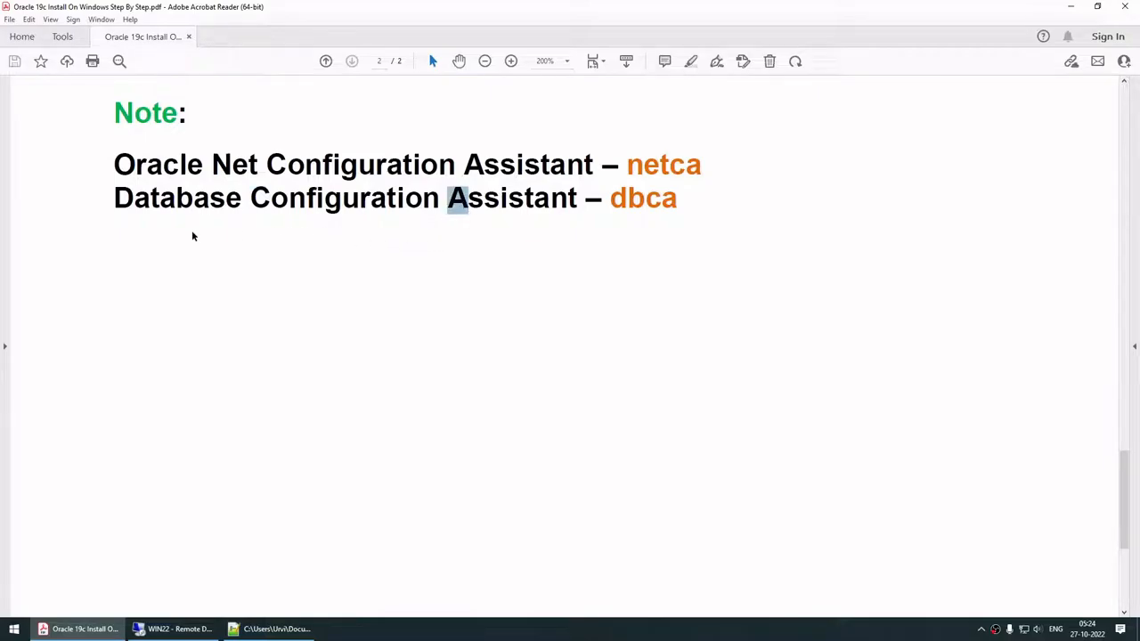
{"action": "left_click_drag", "start_coordinate": [696, 167], "coordinate": [677, 208]}
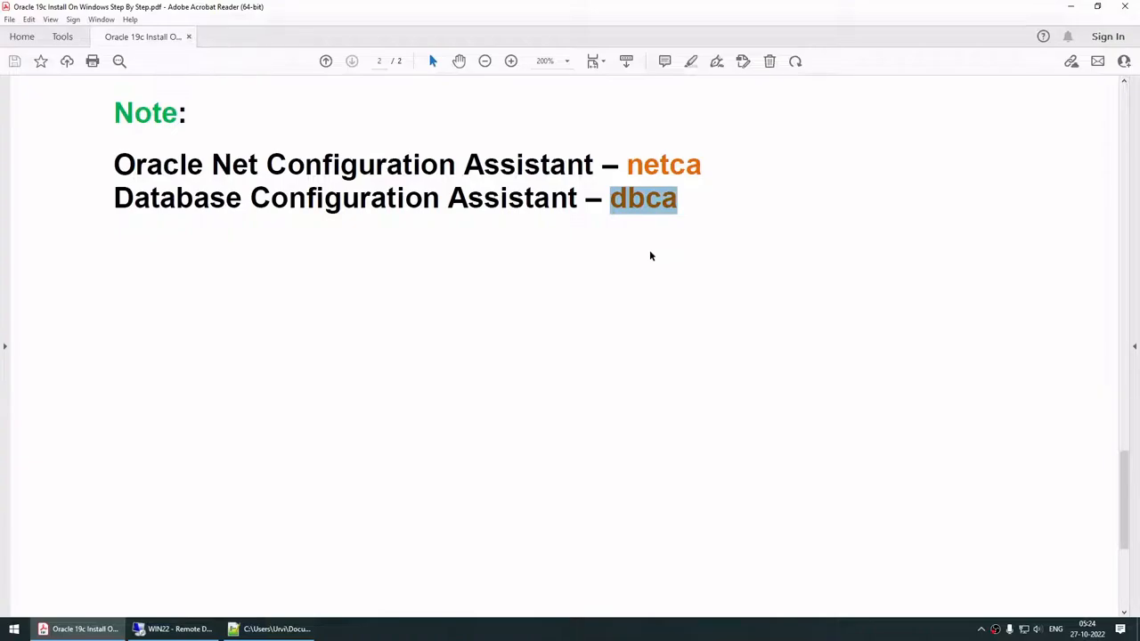
{"action": "double_click", "coordinate": [661, 165]}
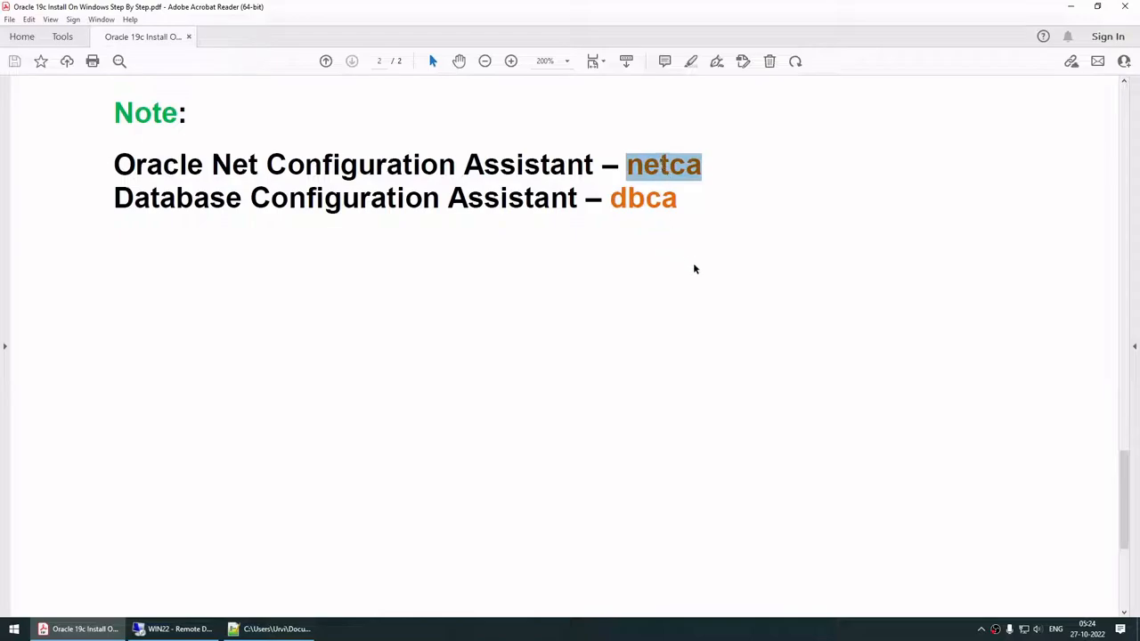
{"action": "double_click", "coordinate": [652, 197]}
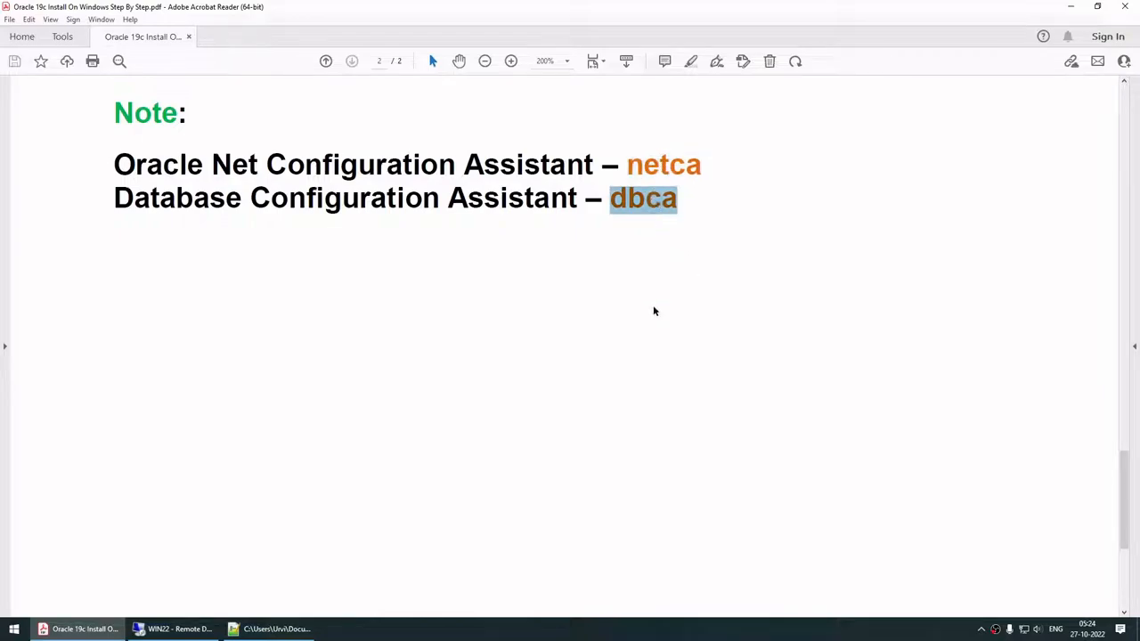
Step: Scroll up to the Steps list and copy step 1, 'Download Oracle 19c for Windows'
{"action": "scroll", "coordinate": [652, 311], "scroll_direction": "up", "scroll_amount": 5}
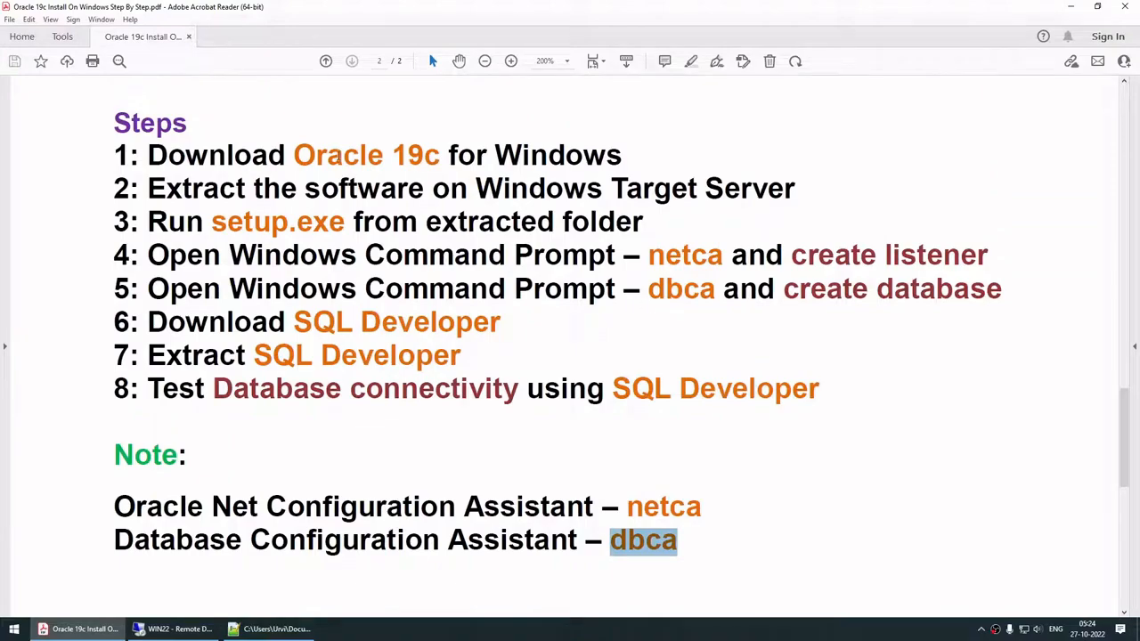
{"action": "left_click", "coordinate": [588, 632]}
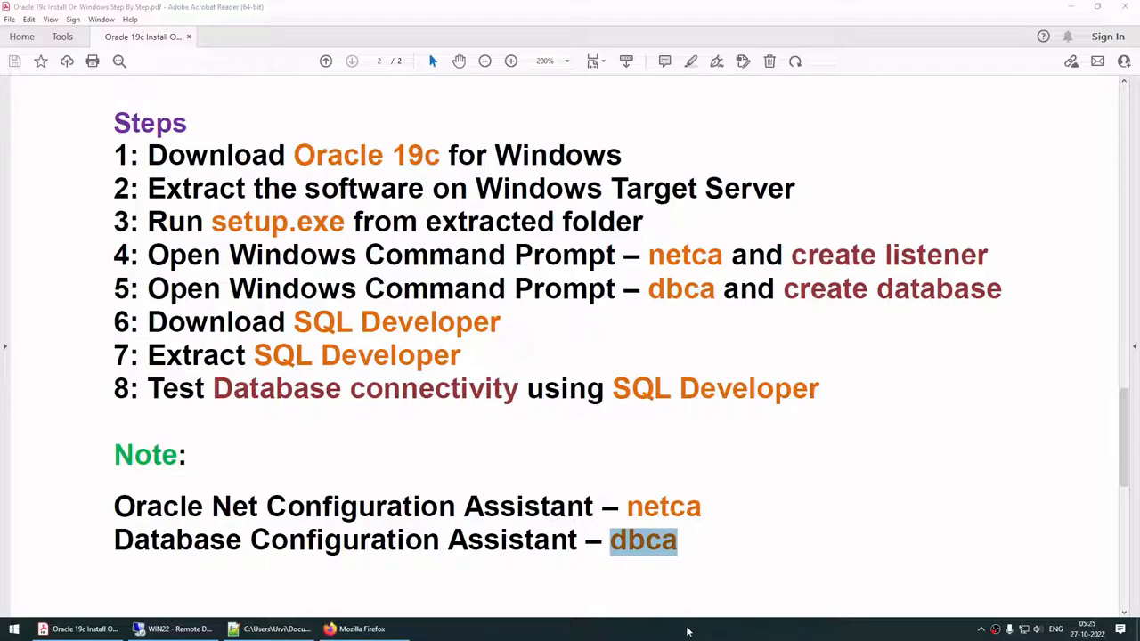
{"action": "left_click_drag", "start_coordinate": [151, 156], "coordinate": [568, 168]}
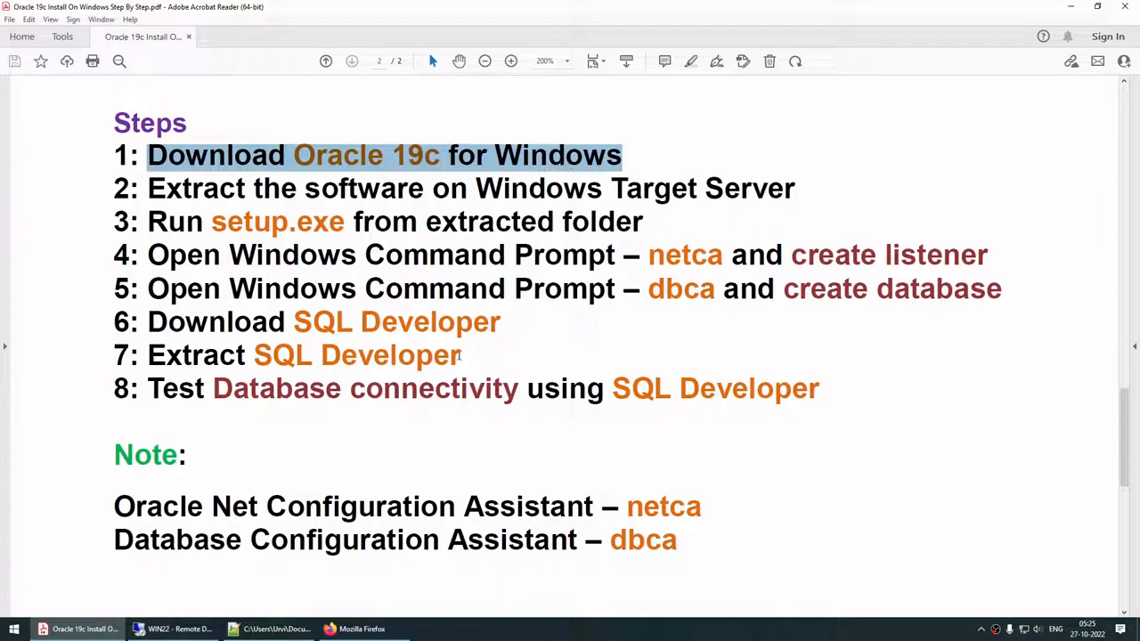
{"action": "key", "text": "ctrl+c"}
{"action": "left_click", "coordinate": [356, 629]}
Step: Search the copied step text and open Oracle's 19c Windows x64 downloads page
{"action": "key", "text": "ctrl+v"}
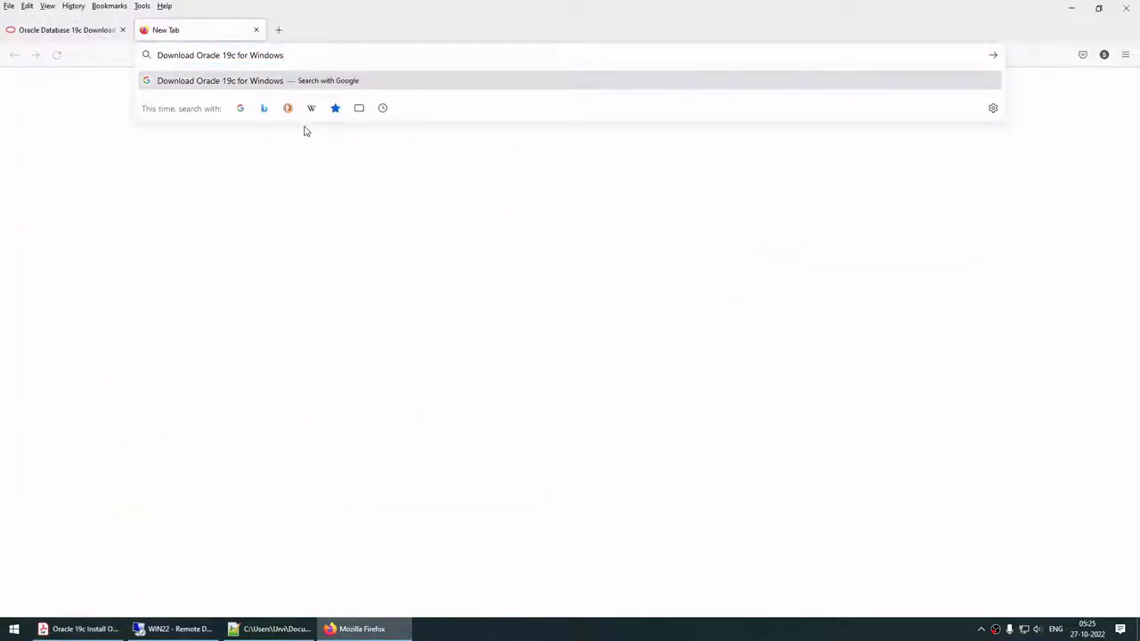
{"action": "key", "text": "Return"}
{"action": "key", "text": "ctrl+plus"}
{"action": "key", "text": "ctrl+plus"}
{"action": "key", "text": "ctrl+plus"}
{"action": "key", "text": "ctrl+plus"}
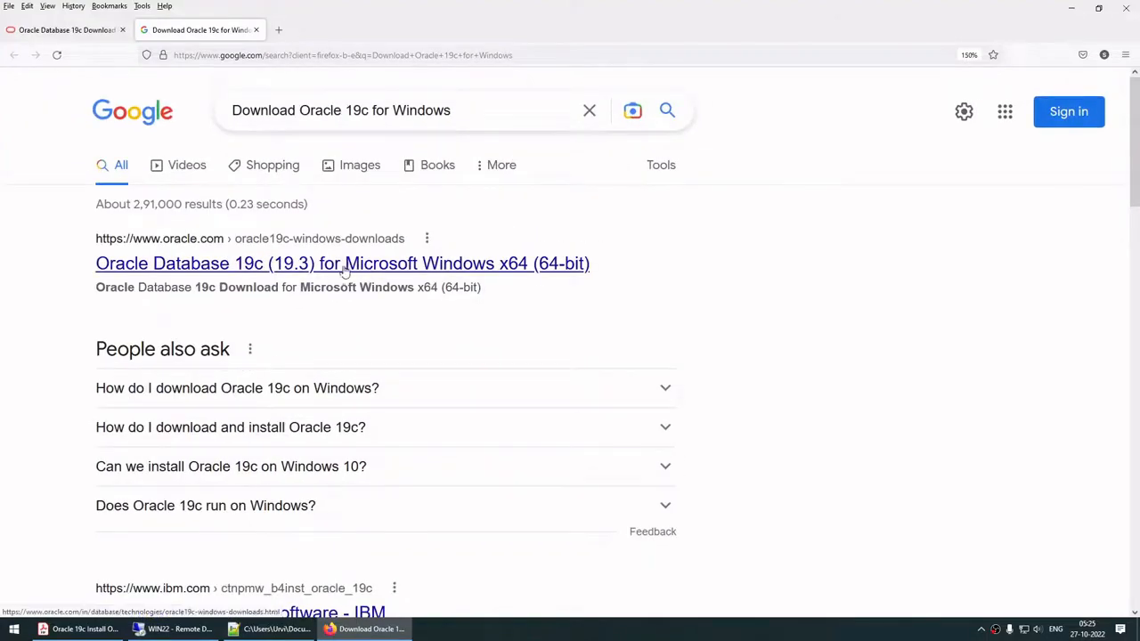
{"action": "left_click", "coordinate": [275, 265]}
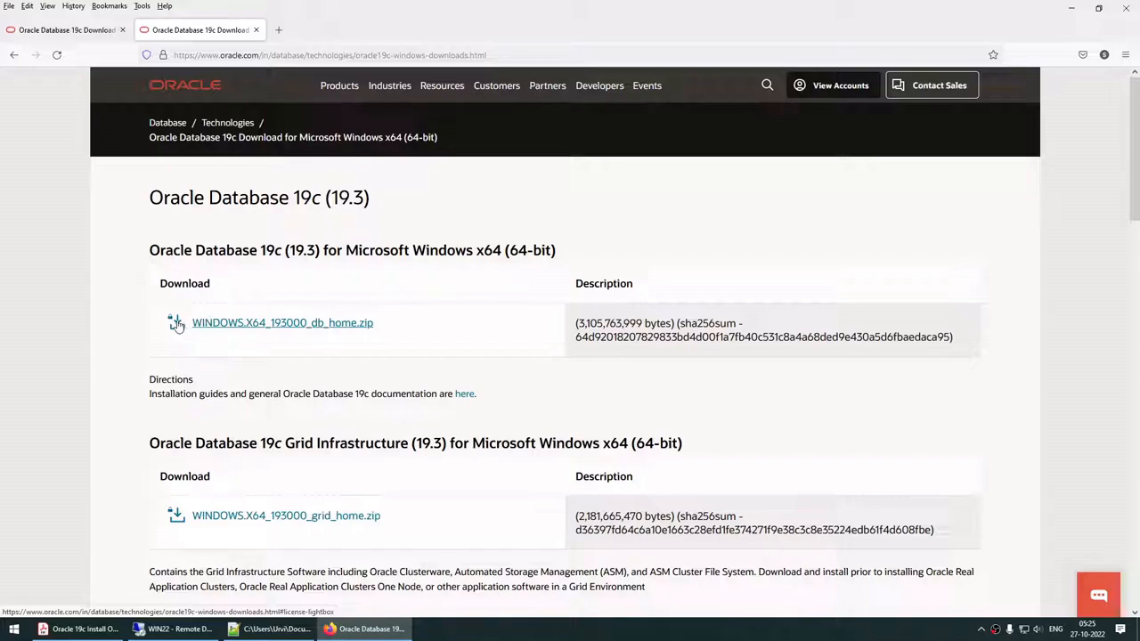
Step: Accept the license and download WINDOWS.X64_193000_db_home.zip, then return to the PDF
{"action": "left_click", "coordinate": [176, 325]}
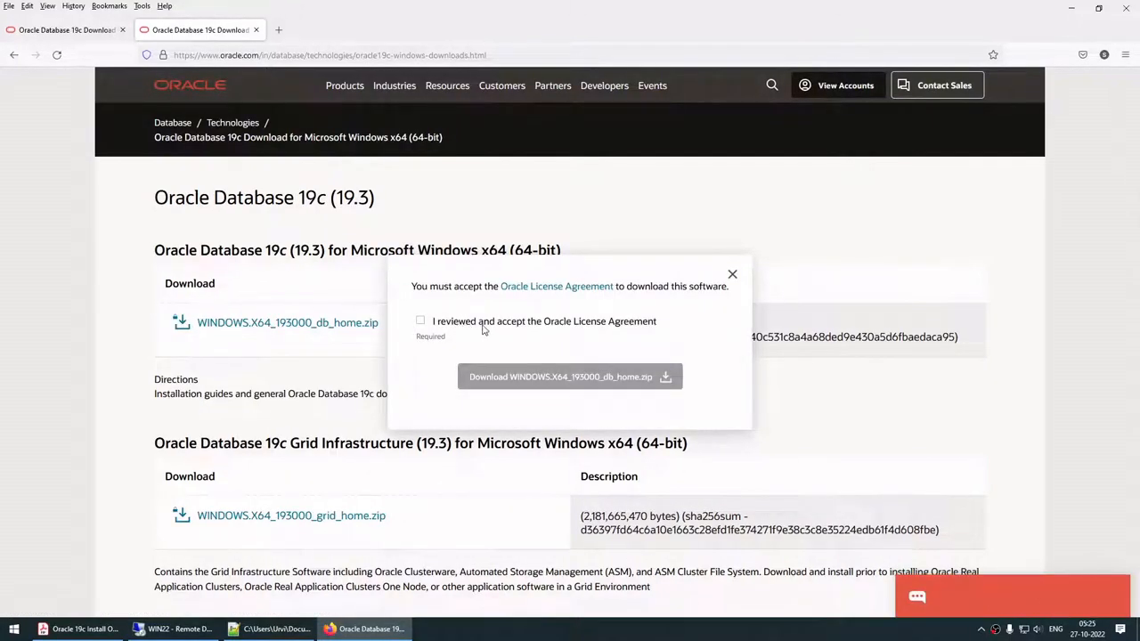
{"action": "left_click", "coordinate": [421, 323]}
{"action": "left_click", "coordinate": [515, 380]}
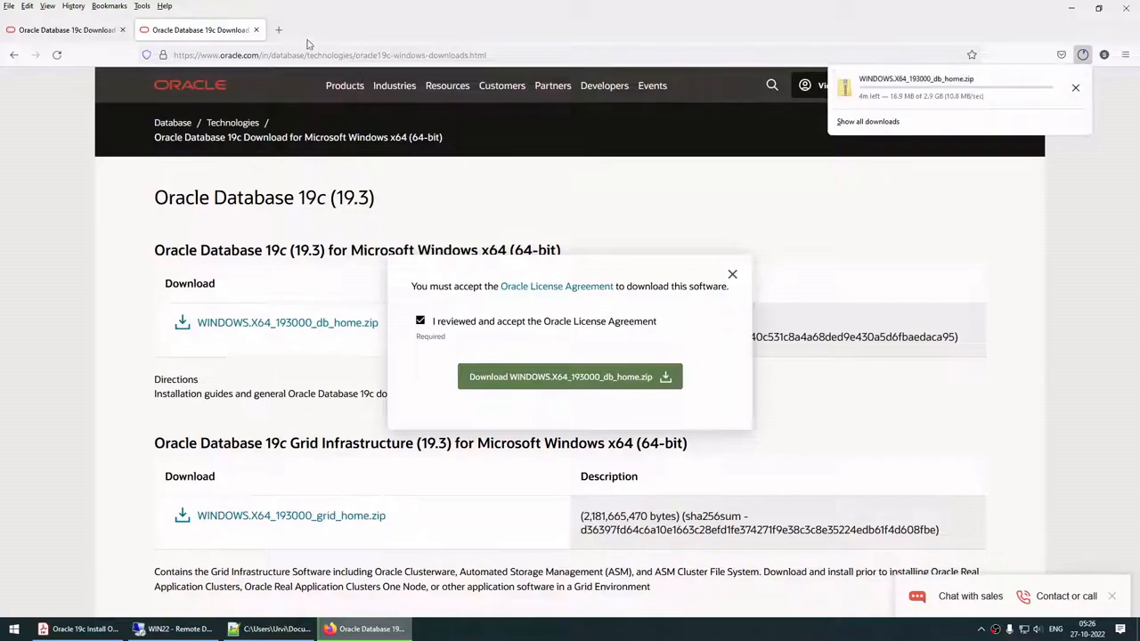
{"action": "left_click", "coordinate": [80, 628]}
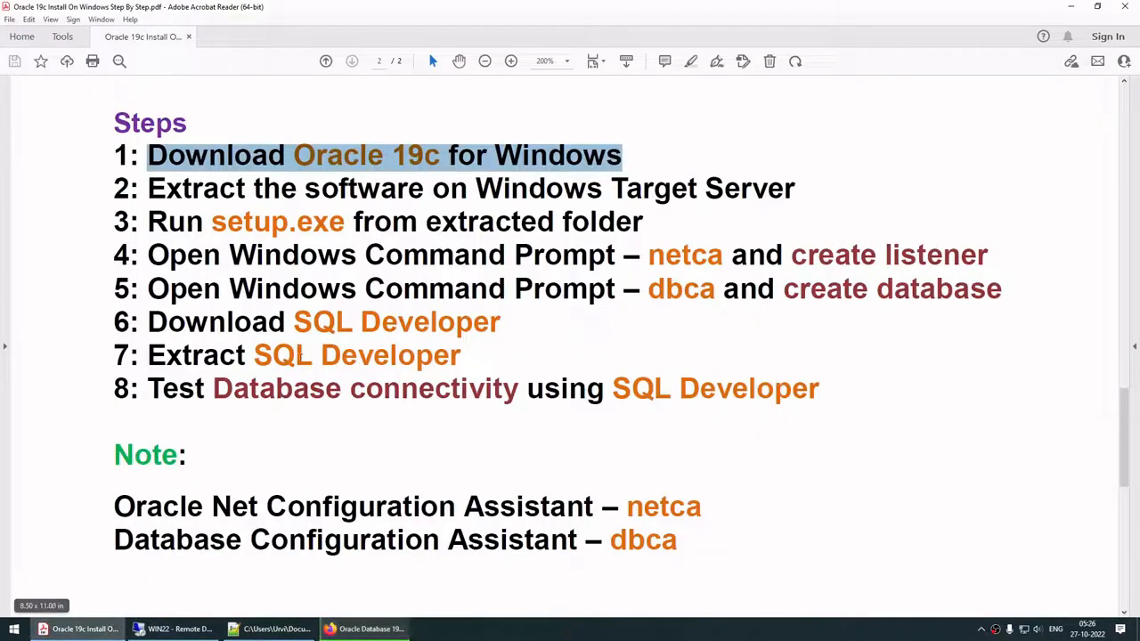
Step: Search step 6, 'Download SQL Developer', and open Oracle's SQL Developer downloads page
{"action": "left_click_drag", "start_coordinate": [294, 323], "coordinate": [459, 326]}
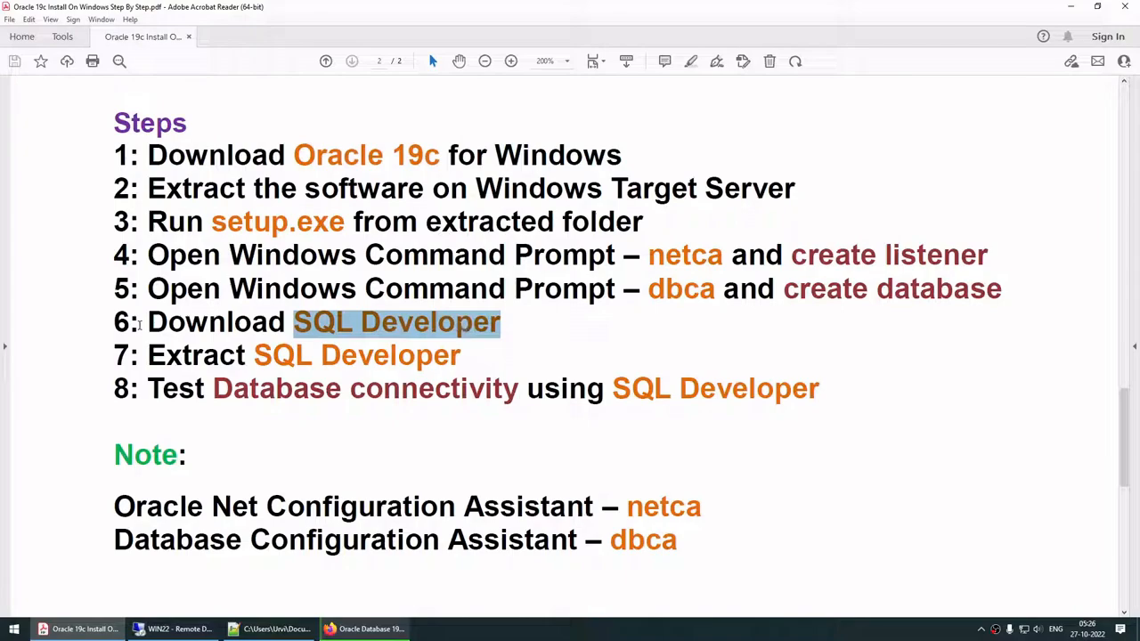
{"action": "left_click_drag", "start_coordinate": [143, 324], "coordinate": [501, 324]}
{"action": "left_click", "coordinate": [365, 629]}
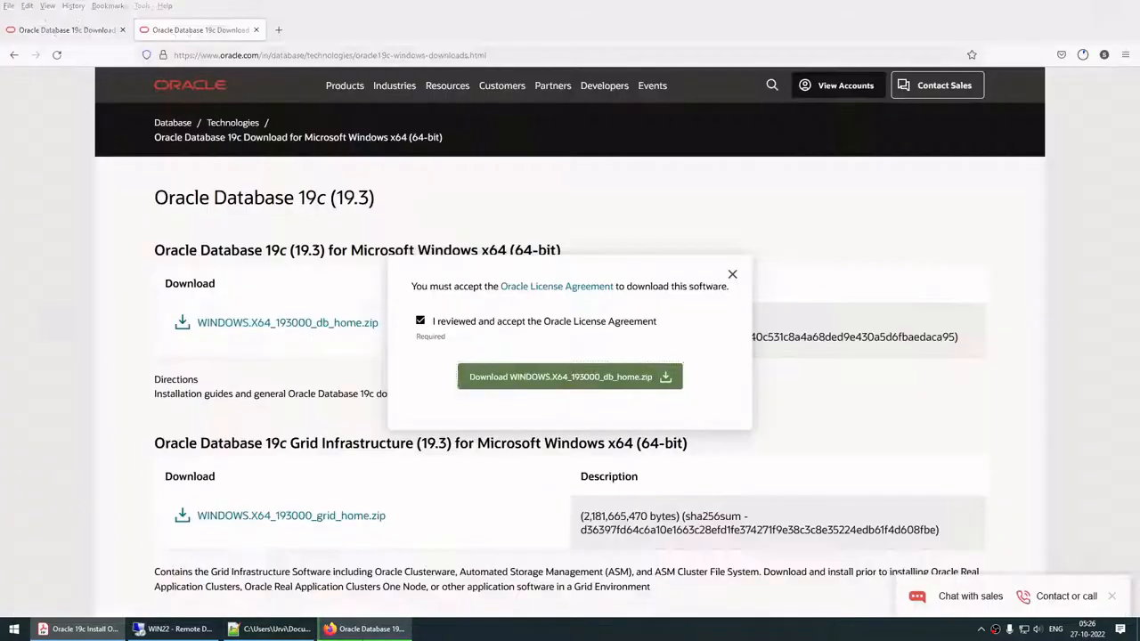
{"action": "left_click", "coordinate": [278, 29]}
{"action": "key", "text": "ctrl+v"}
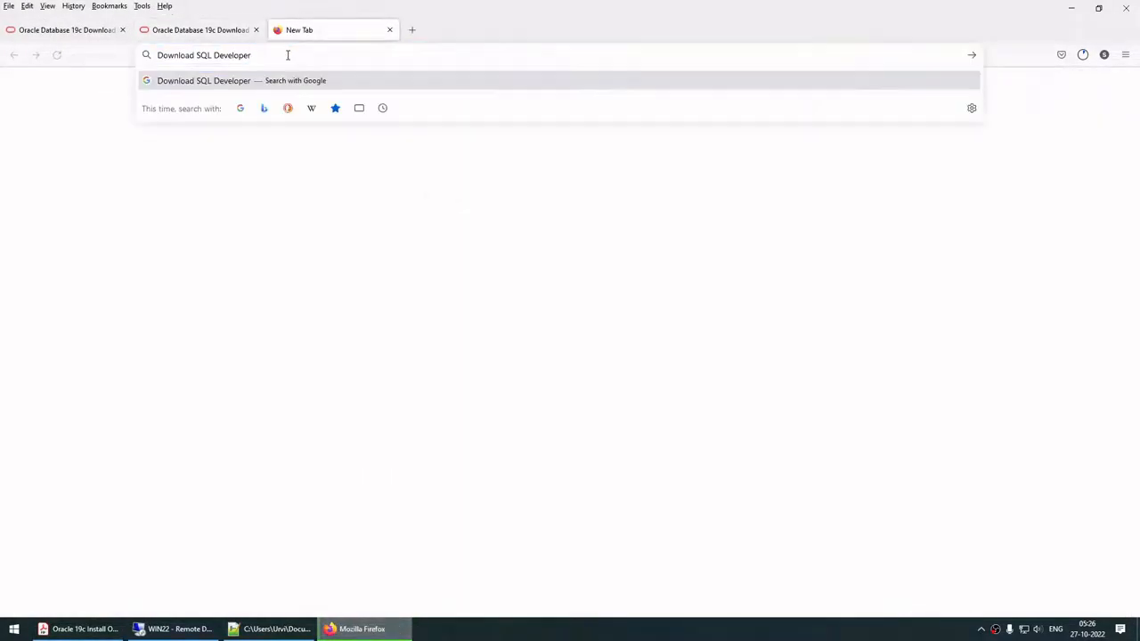
{"action": "key", "text": "Return"}
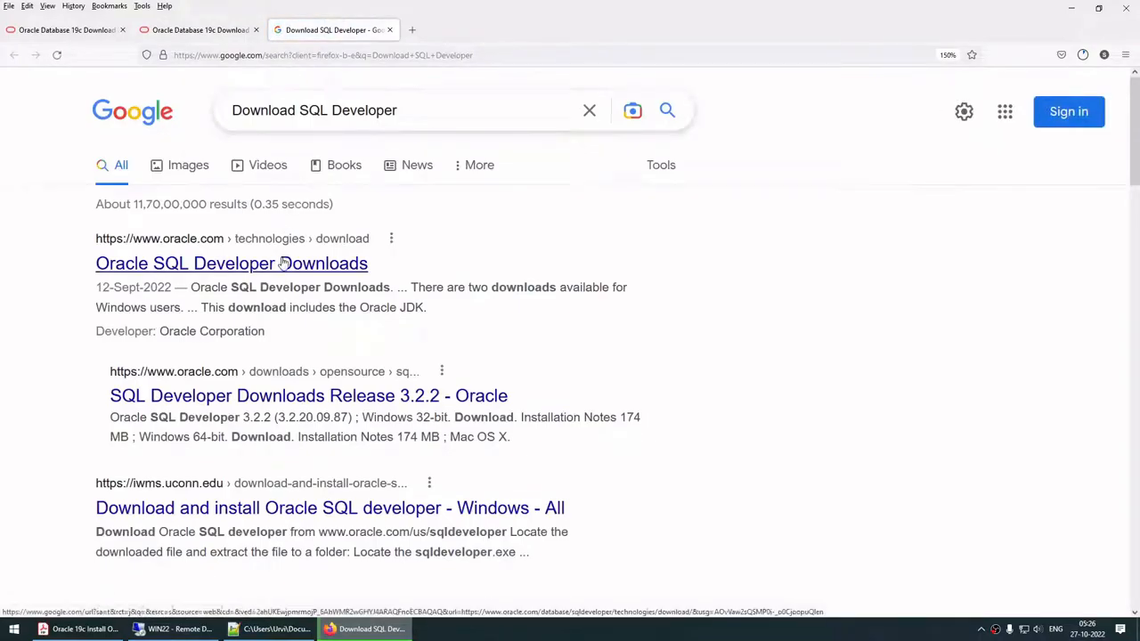
{"action": "left_click", "coordinate": [286, 263]}
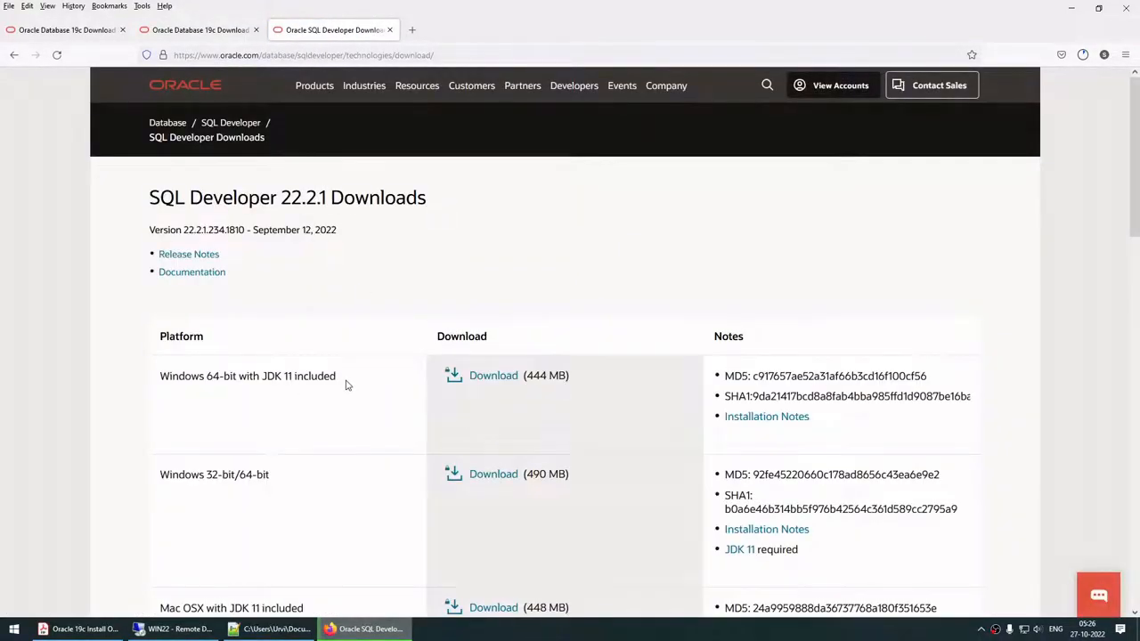
Step: Accept the license and download the 444 MB Windows 64-bit with JDK 11 package
{"action": "left_click_drag", "start_coordinate": [336, 378], "coordinate": [163, 375]}
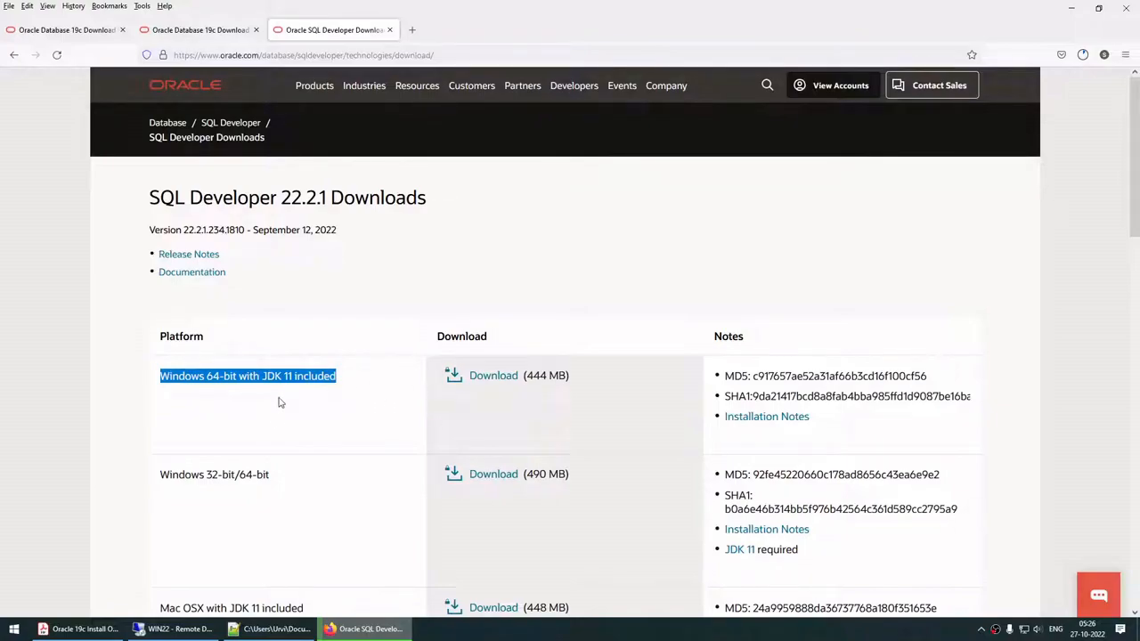
{"action": "left_click_drag", "start_coordinate": [277, 480], "coordinate": [148, 476]}
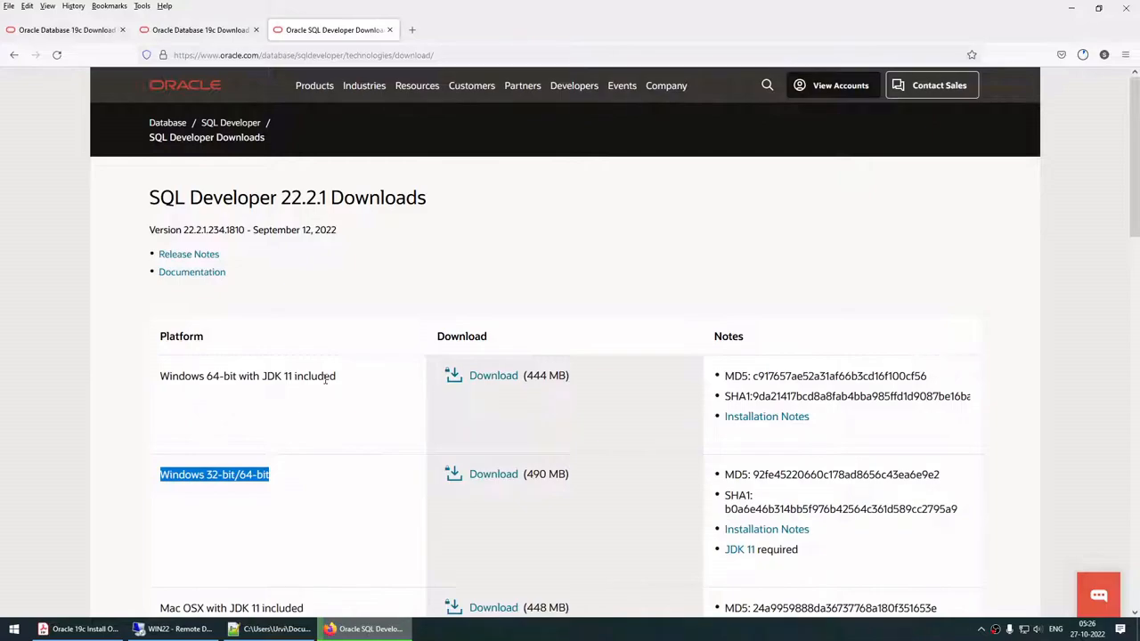
{"action": "left_click", "coordinate": [456, 381]}
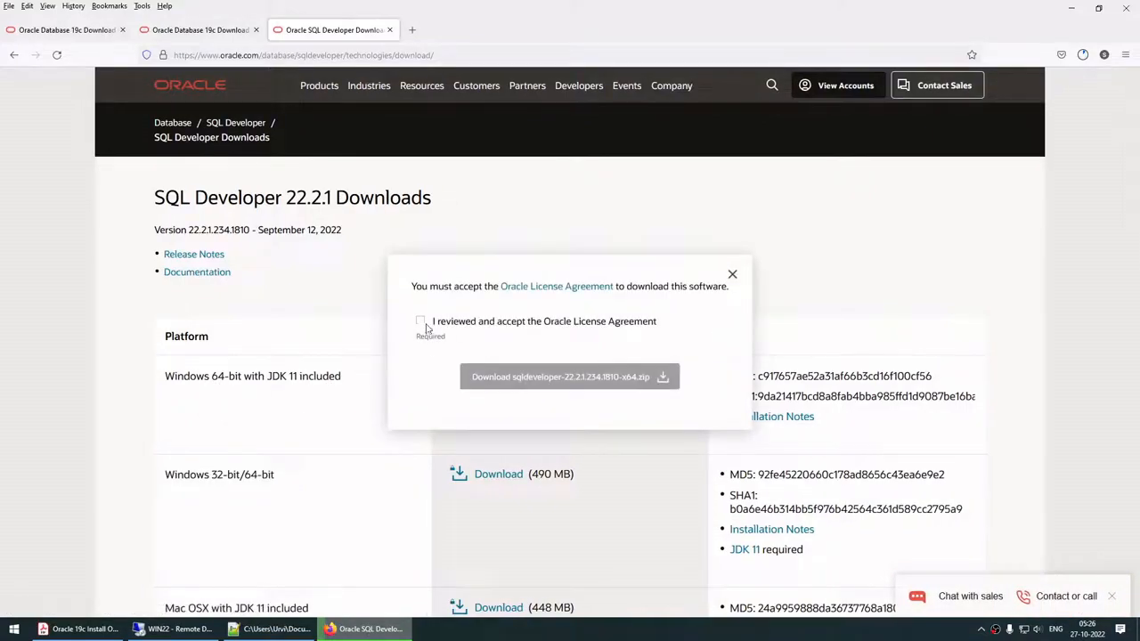
{"action": "left_click", "coordinate": [421, 322]}
{"action": "left_click", "coordinate": [497, 378]}
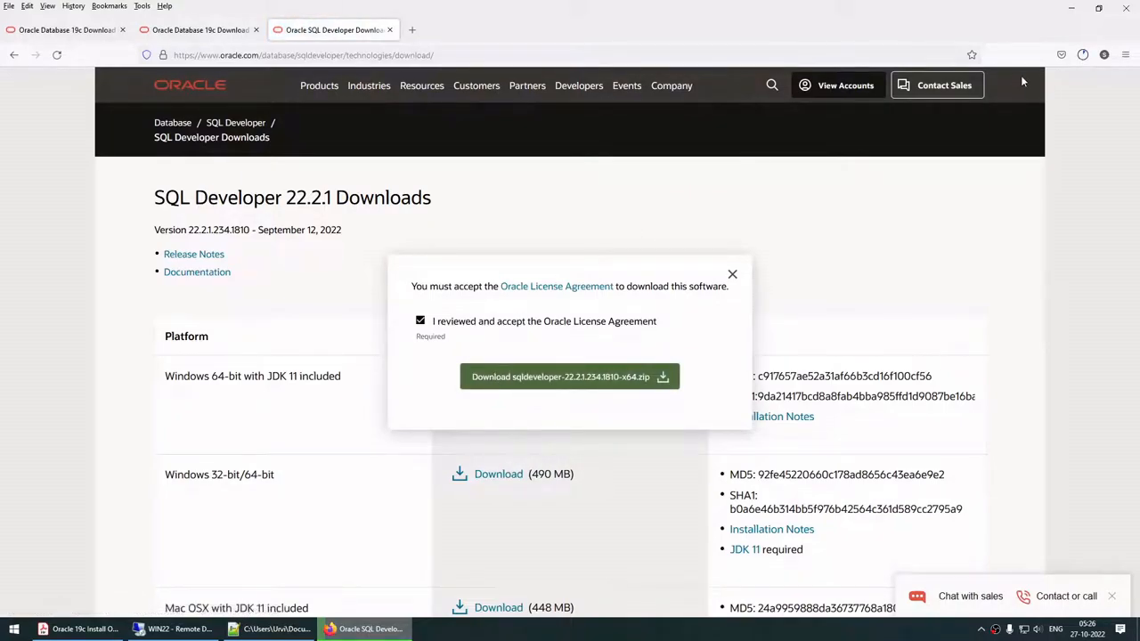
{"action": "left_click", "coordinate": [1111, 276]}
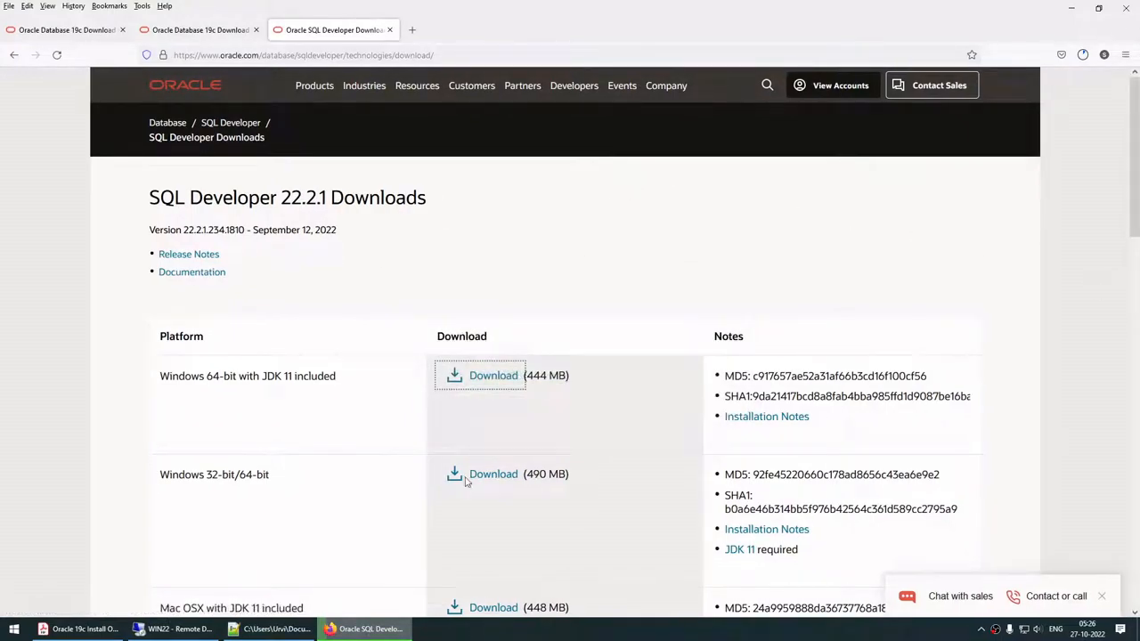
{"action": "left_click", "coordinate": [84, 628]}
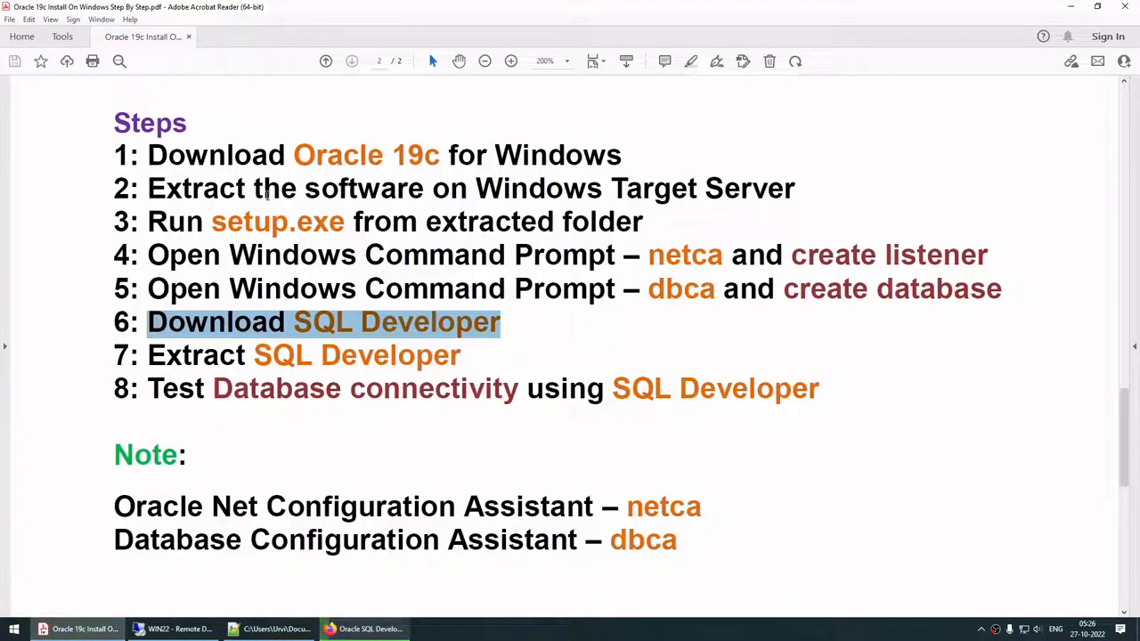
Step: Review step 2's instruction on extracting the software in the PDF
{"action": "left_click_drag", "start_coordinate": [187, 188], "coordinate": [517, 189]}
{"action": "left_click_drag", "start_coordinate": [589, 191], "coordinate": [614, 190]}
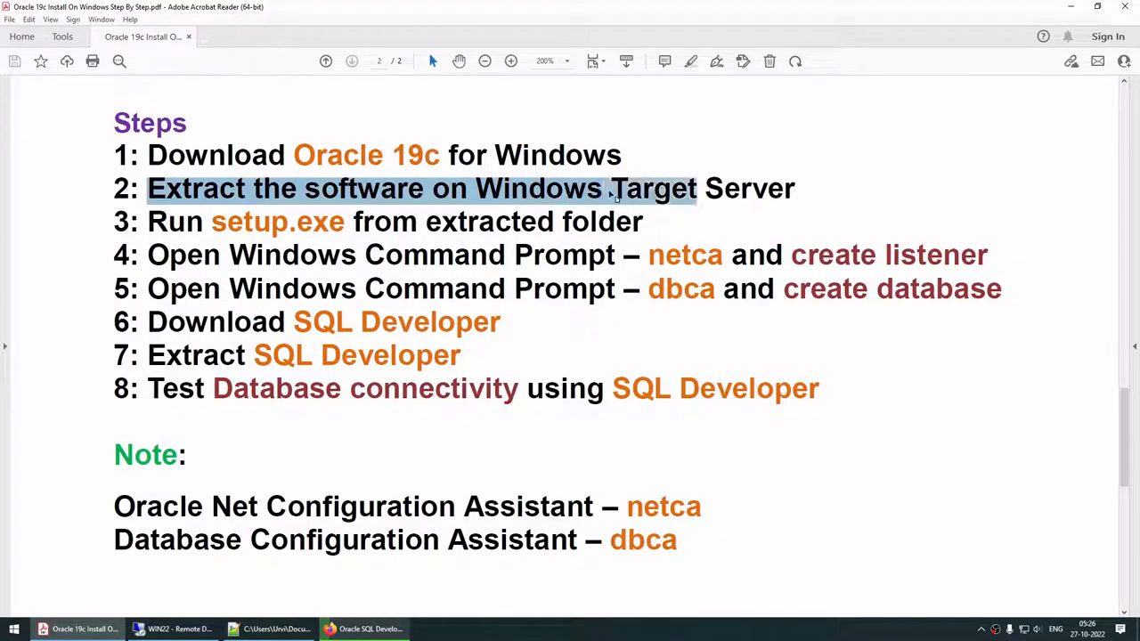
{"action": "left_click", "coordinate": [392, 630]}
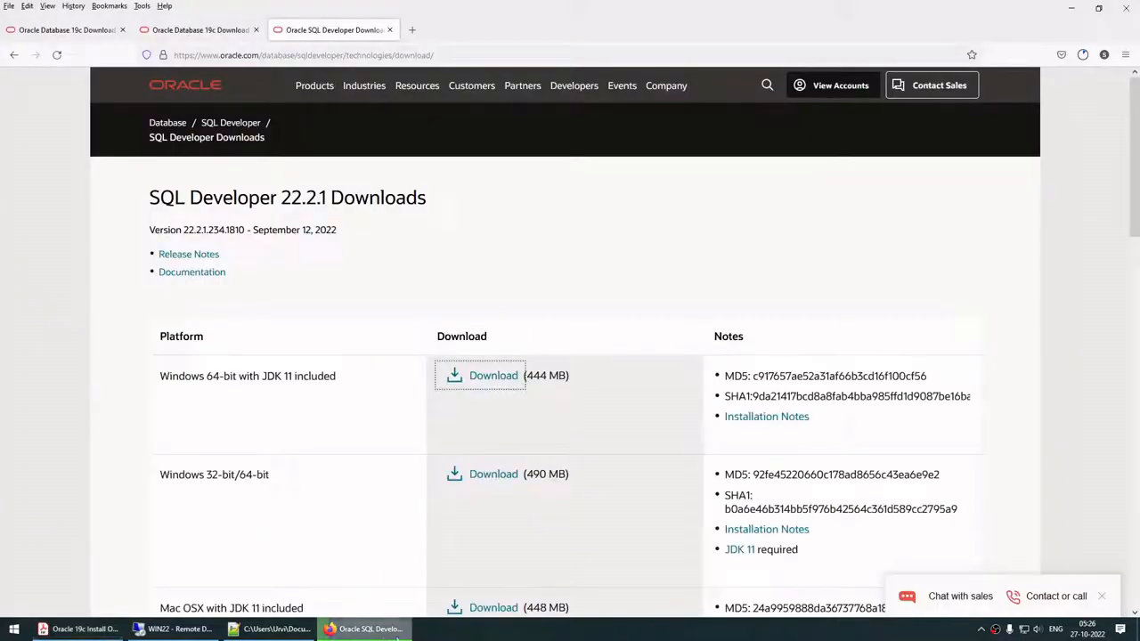
{"action": "left_click", "coordinate": [601, 639]}
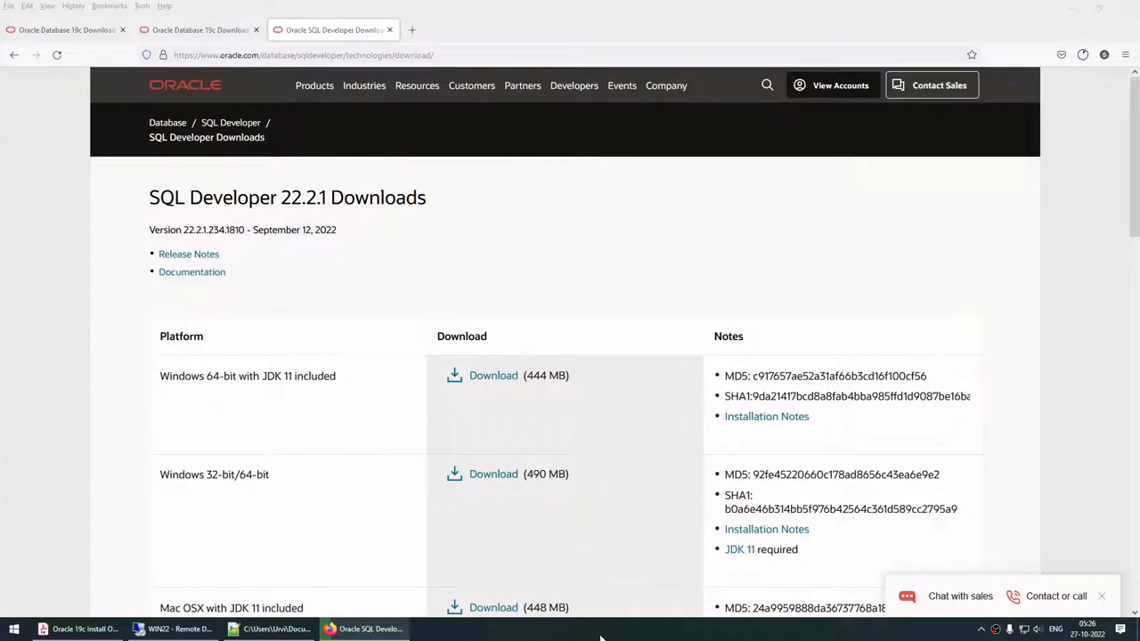
{"action": "key", "text": "alt+Tab"}
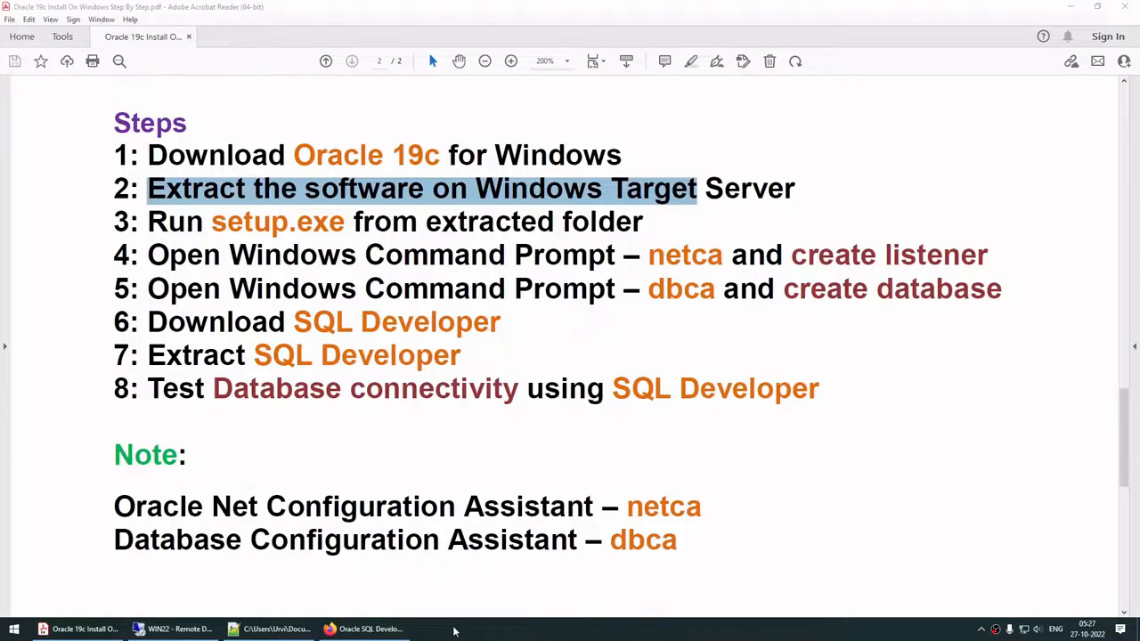
Step: Close Firefox and switch to the WIN22 server desktop
{"action": "left_click", "coordinate": [372, 631]}
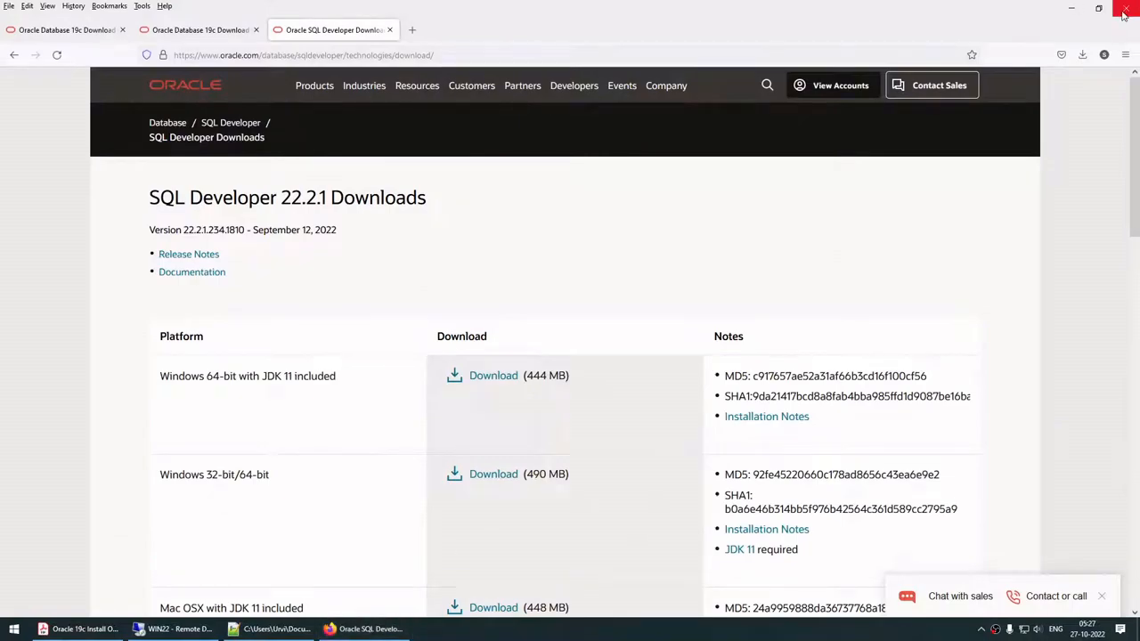
{"action": "left_click", "coordinate": [1124, 11]}
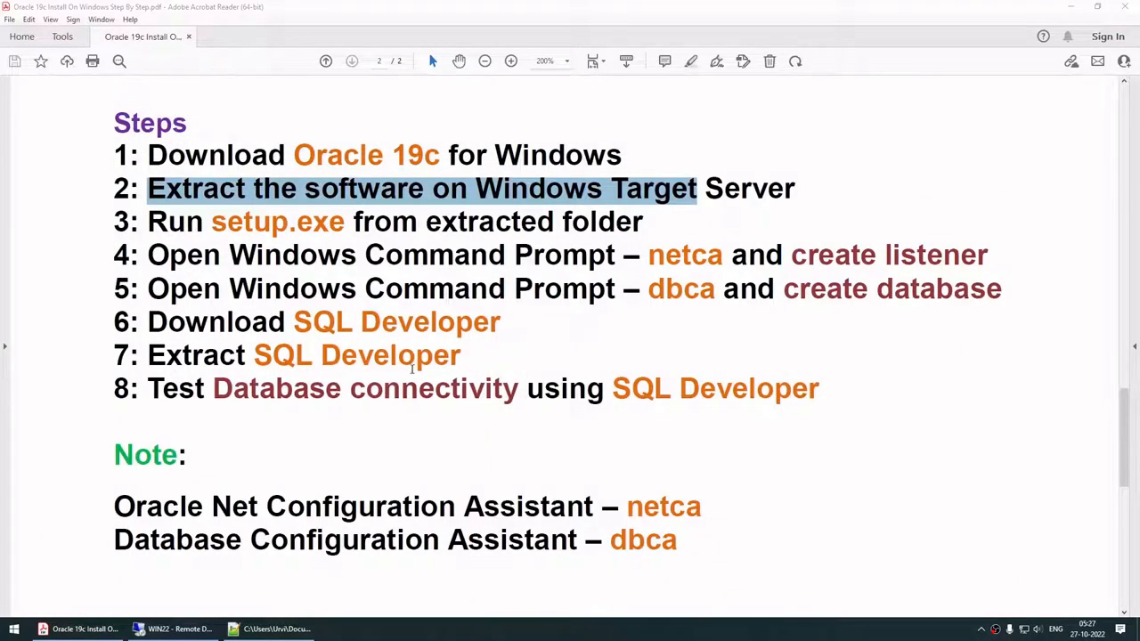
{"action": "left_click", "coordinate": [174, 629]}
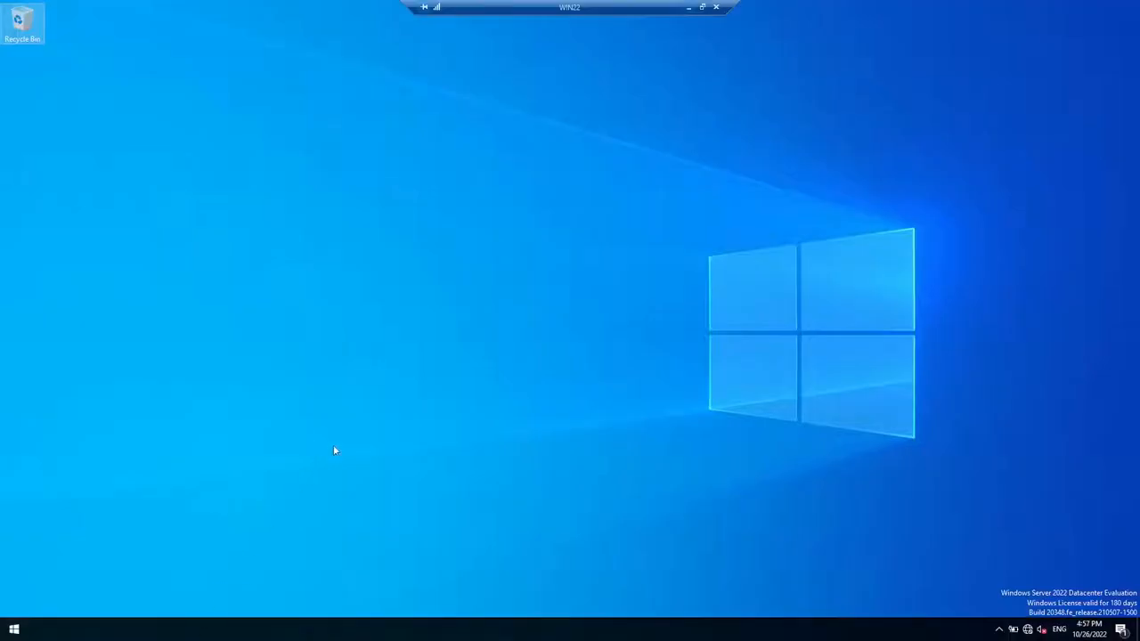
Step: Extract Oracle_Database_Windows_x64_19.3_V982656.zip on DATA (D:) with 7-Zip Extract Here
{"action": "key", "text": "super+e"}
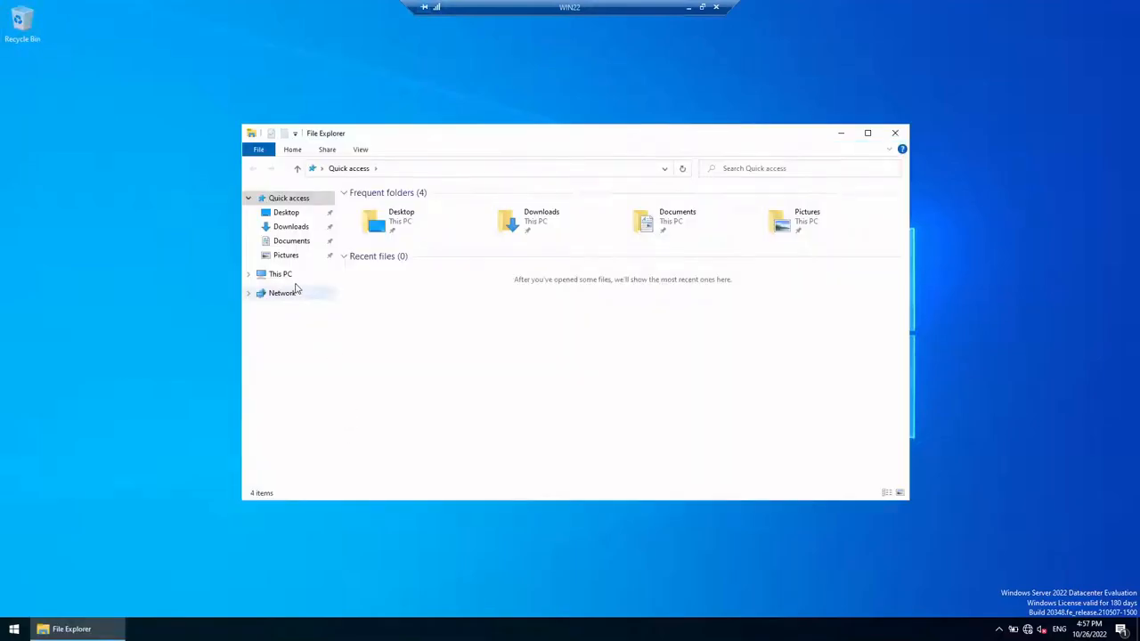
{"action": "left_click", "coordinate": [249, 274]}
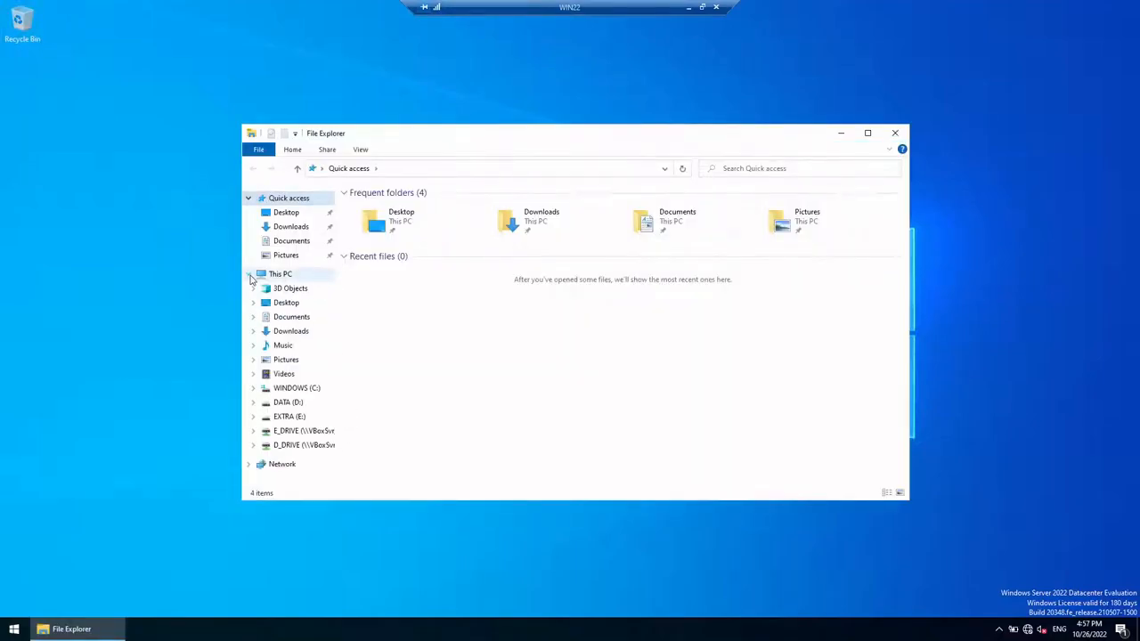
{"action": "left_click", "coordinate": [289, 403]}
{"action": "left_click", "coordinate": [475, 209]}
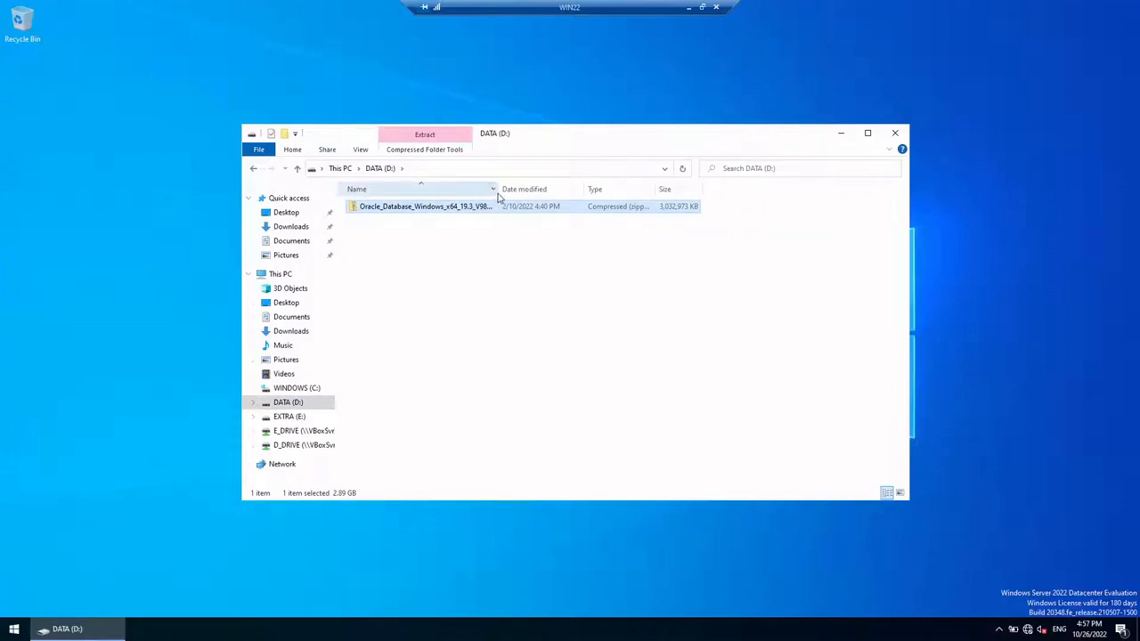
{"action": "left_click_drag", "start_coordinate": [493, 190], "coordinate": [511, 190]}
{"action": "right_click", "coordinate": [492, 207]}
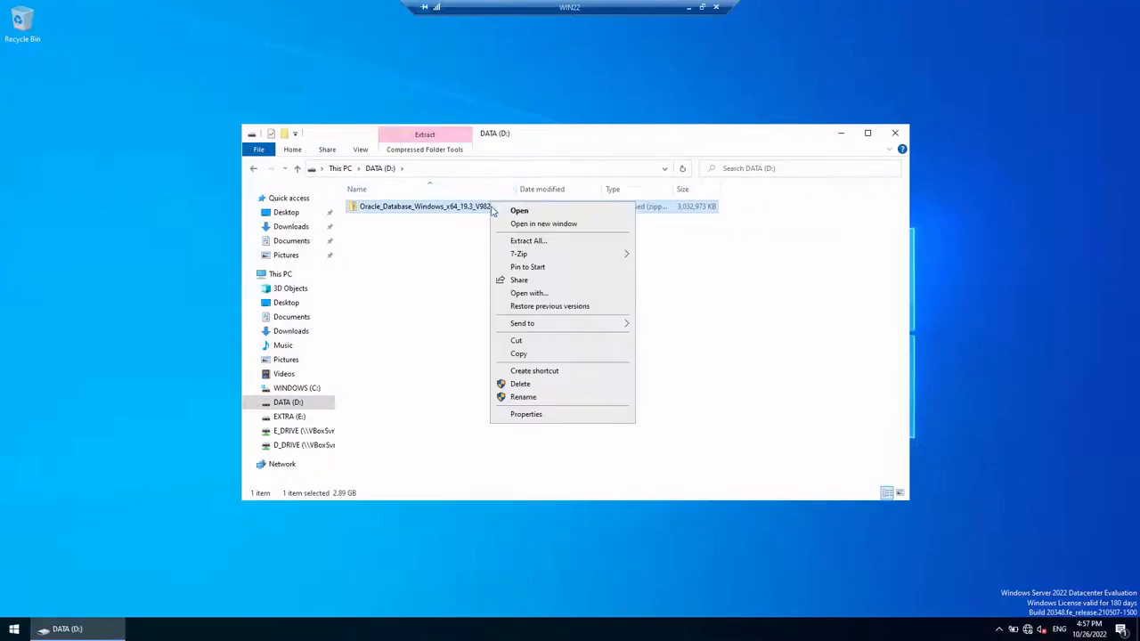
{"action": "mouse_move", "coordinate": [514, 257]}
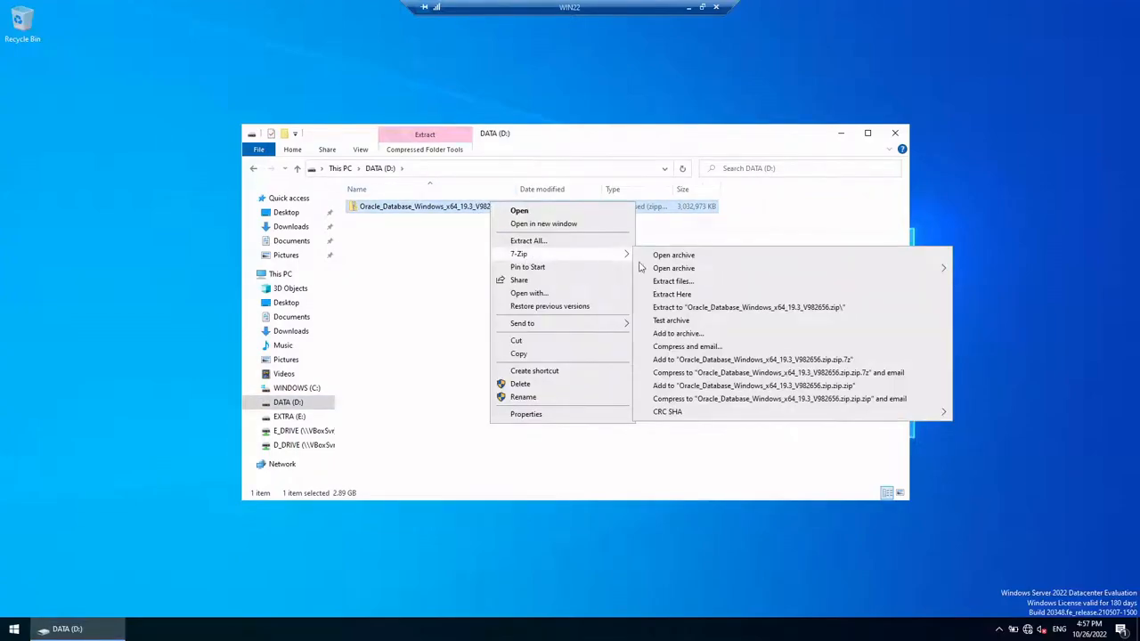
{"action": "left_click", "coordinate": [683, 308]}
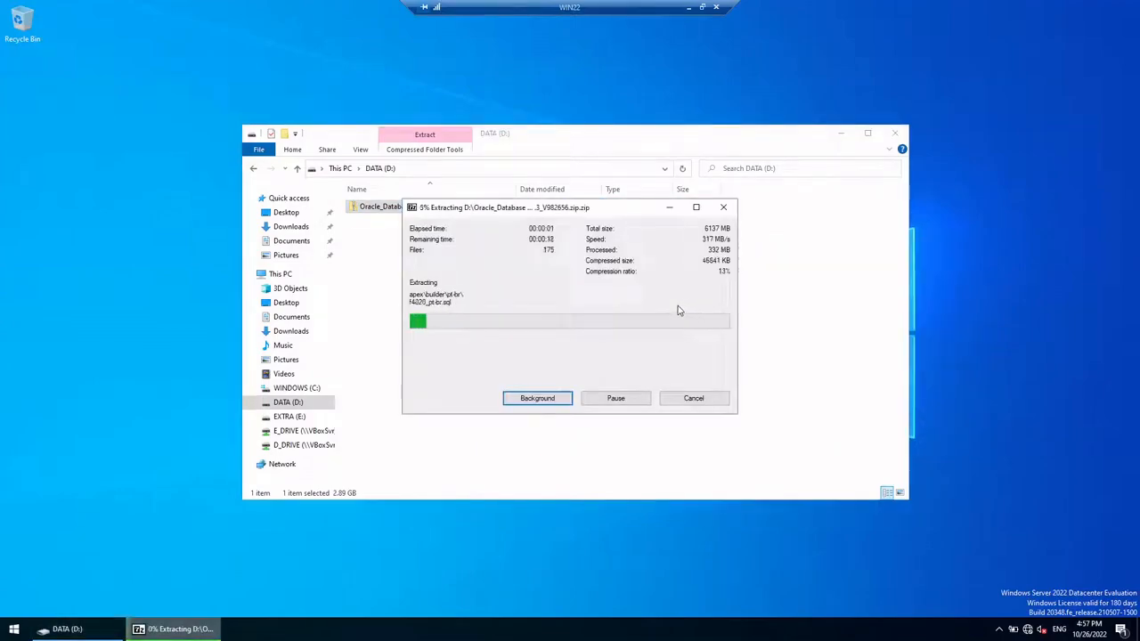
Step: Rearrange the remote session and Explorer windows while the extraction runs
{"action": "left_click", "coordinate": [704, 7]}
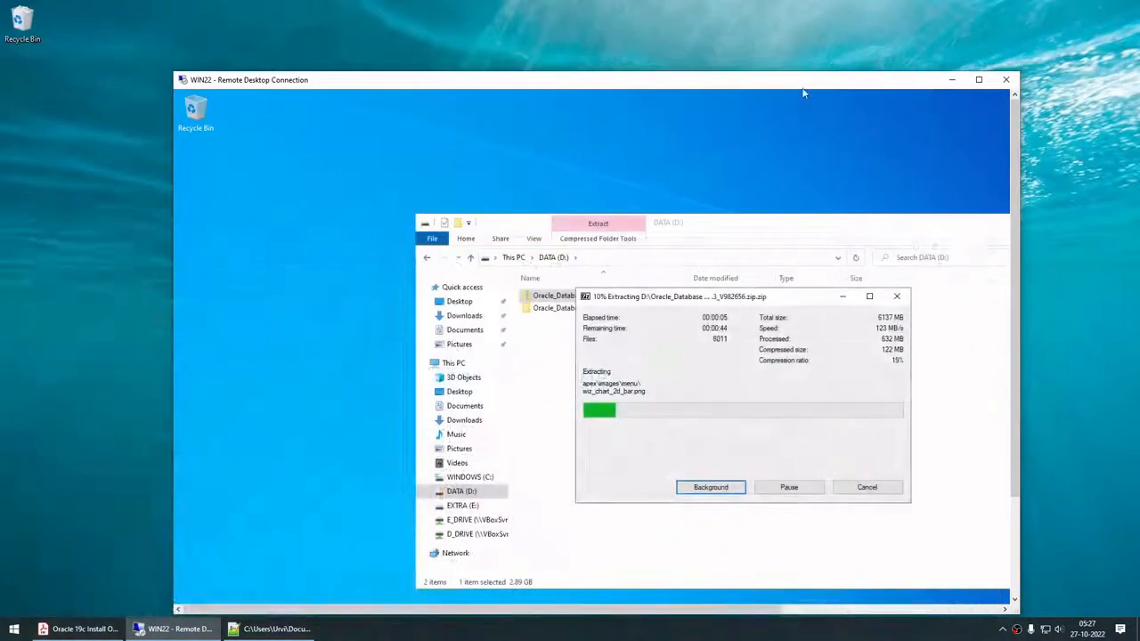
{"action": "left_click_drag", "start_coordinate": [802, 89], "coordinate": [687, 66]}
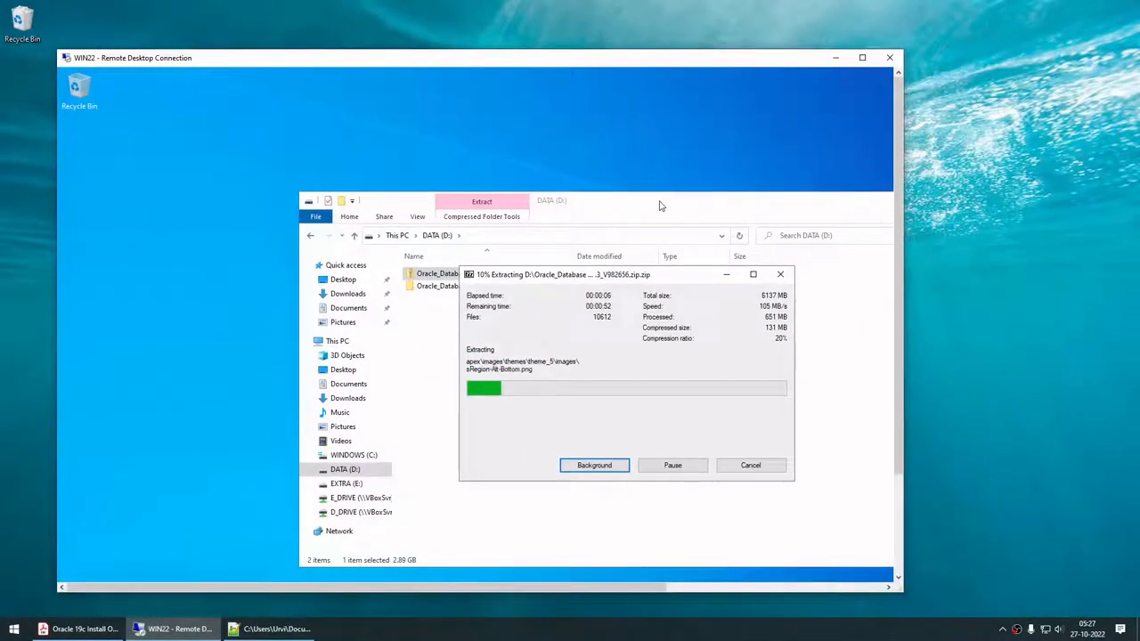
{"action": "left_click_drag", "start_coordinate": [667, 201], "coordinate": [562, 178]}
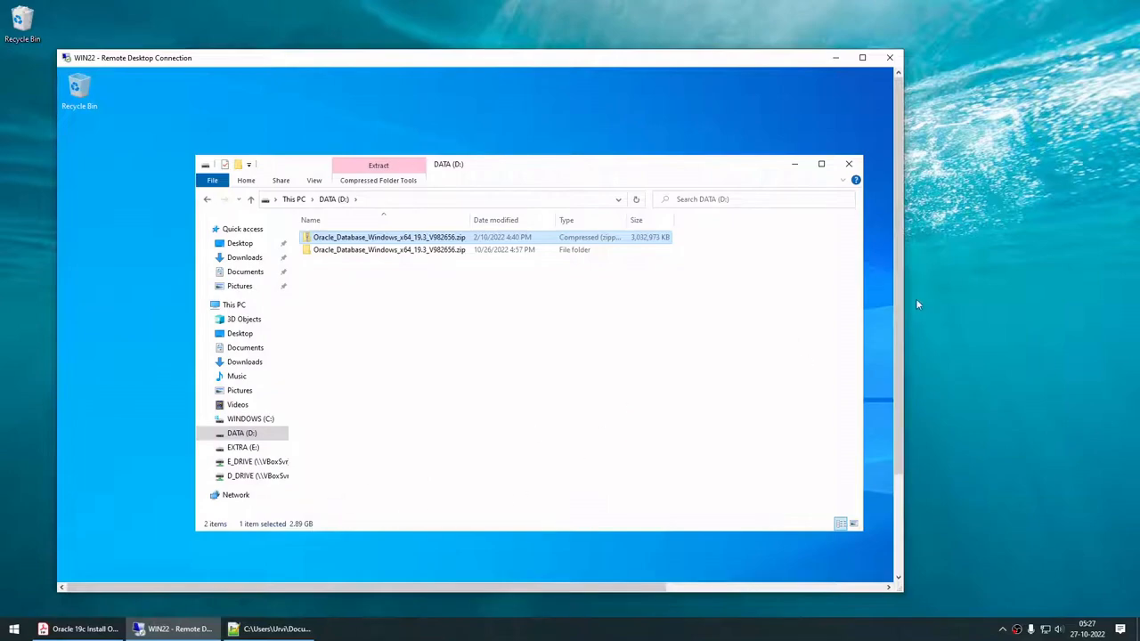
{"action": "left_click_drag", "start_coordinate": [898, 308], "coordinate": [870, 458]}
{"action": "left_click", "coordinate": [239, 578]}
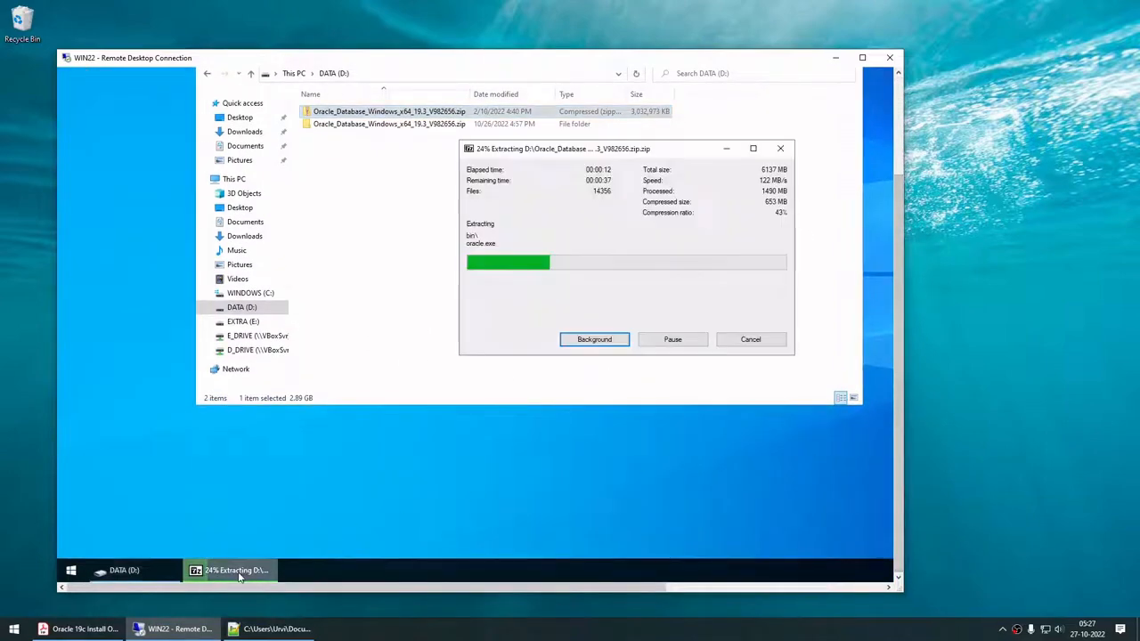
{"action": "left_click", "coordinate": [818, 628]}
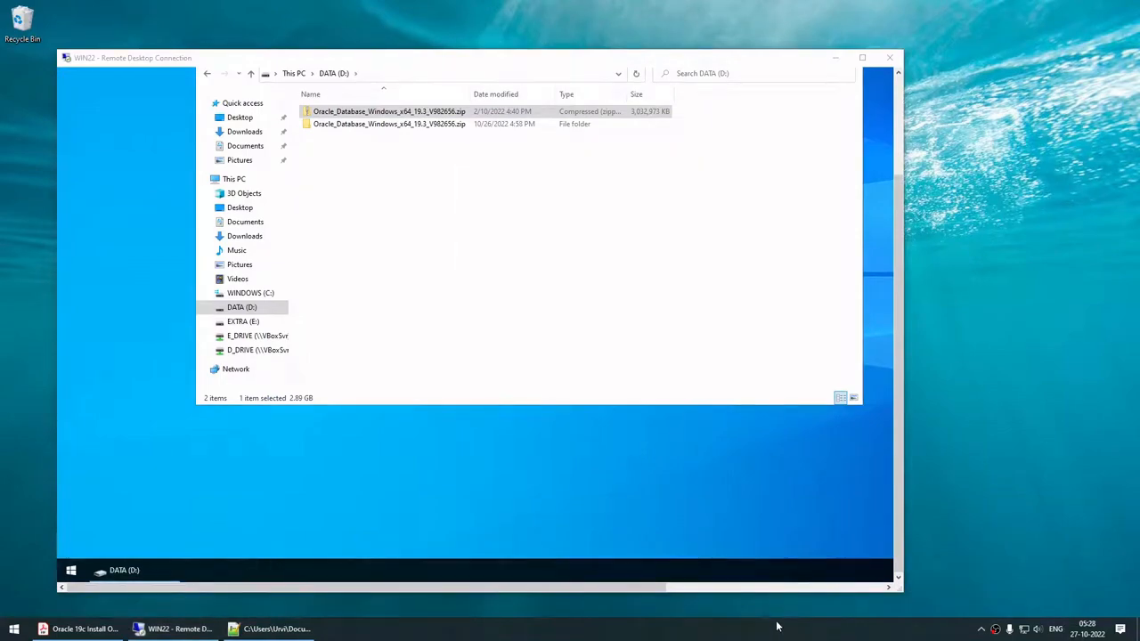
Step: Rename the extracted folder to Oracle19cHOME
{"action": "left_click", "coordinate": [862, 57]}
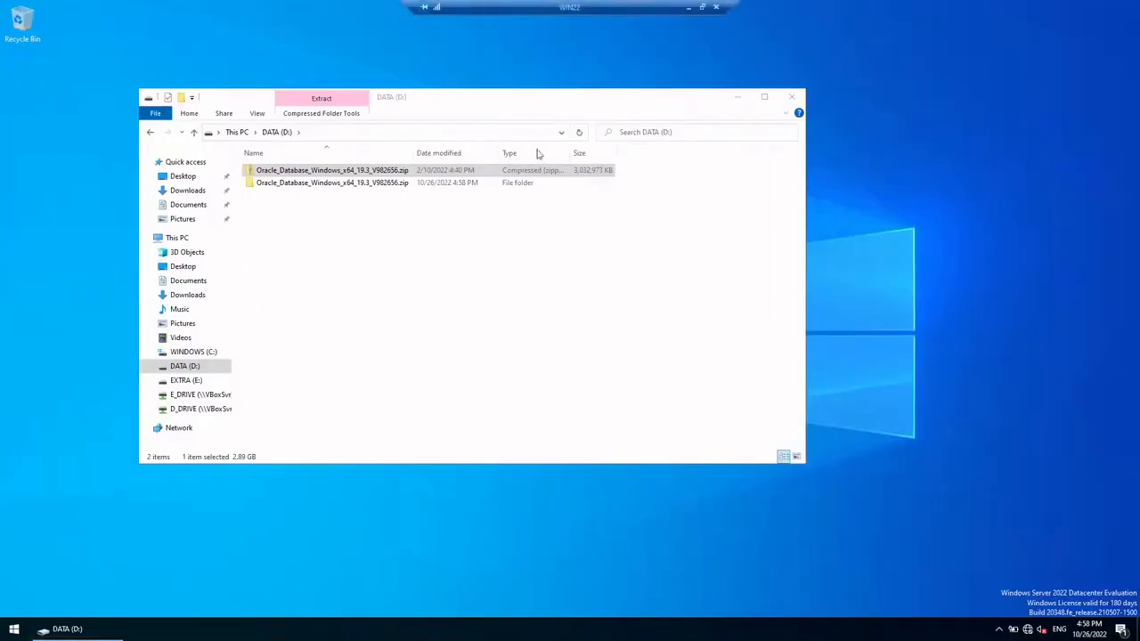
{"action": "left_click", "coordinate": [337, 176]}
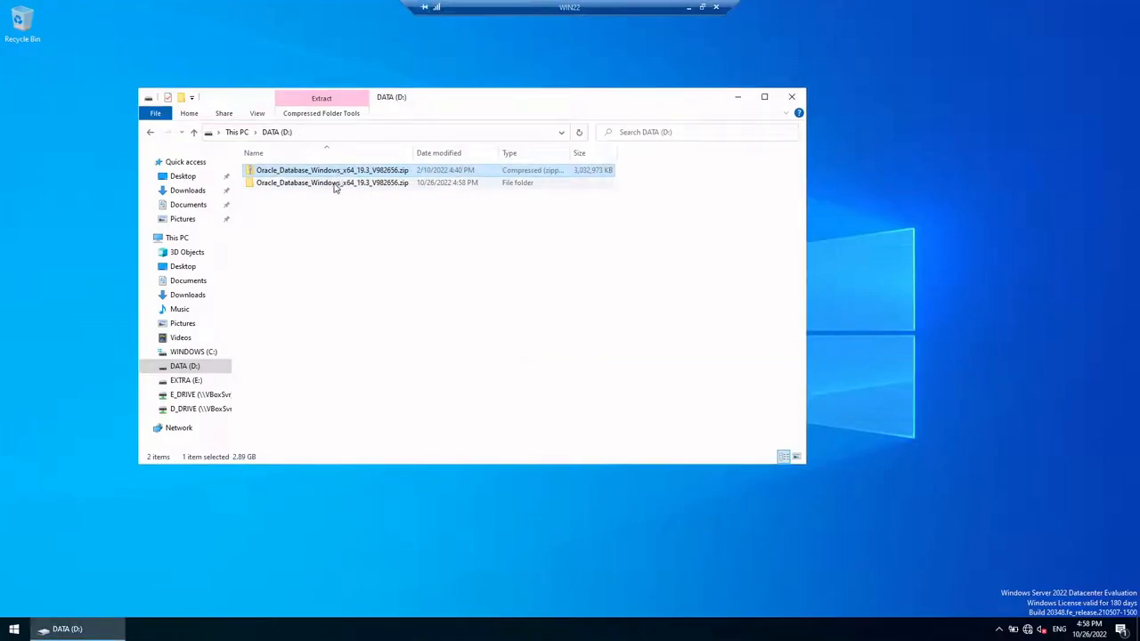
{"action": "left_click", "coordinate": [343, 184]}
{"action": "key", "text": "F2"}
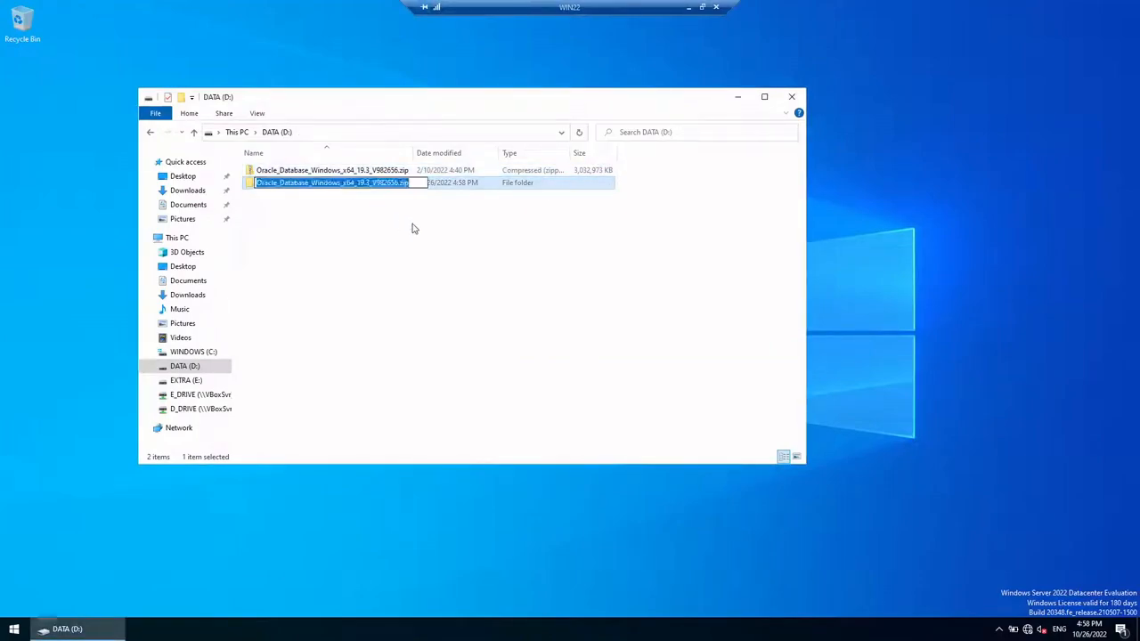
{"action": "type", "text": "Oracle1"}
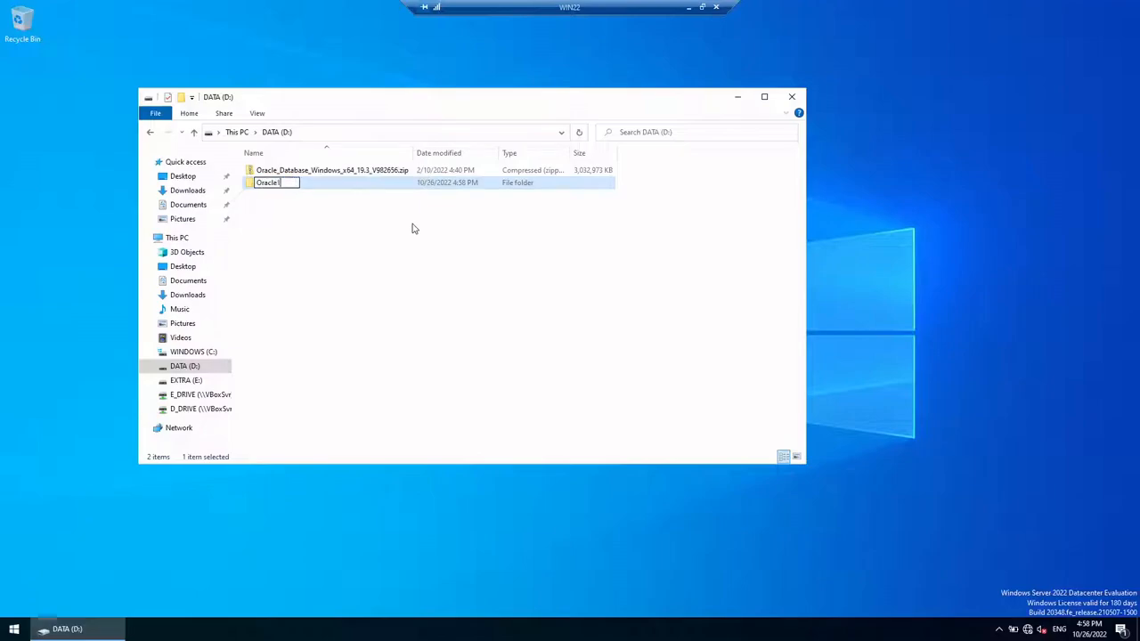
{"action": "type", "text": "9cHOME"}
{"action": "key", "text": "Return"}
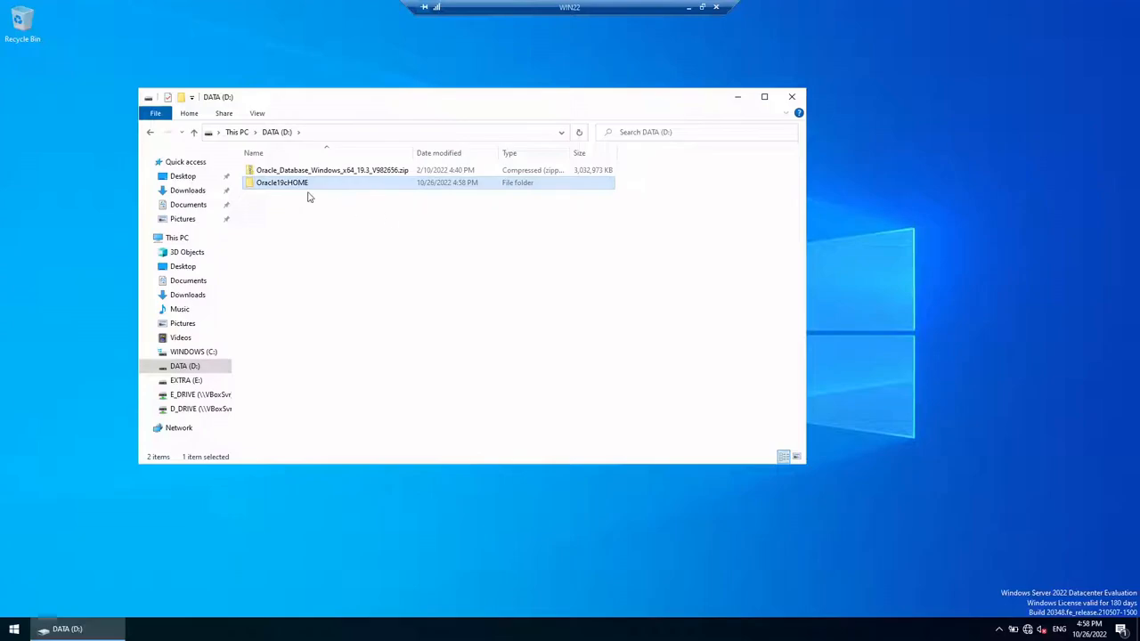
Step: Open Oracle19cHOME and switch its contents to List view
{"action": "double_click", "coordinate": [300, 184]}
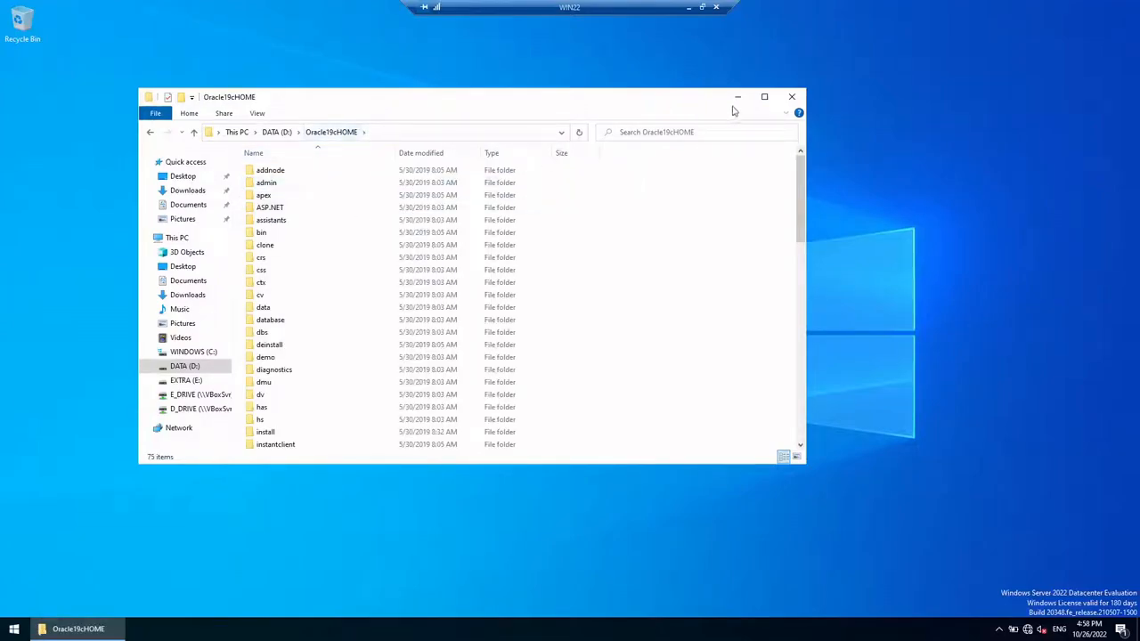
{"action": "left_click_drag", "start_coordinate": [696, 104], "coordinate": [752, 104]}
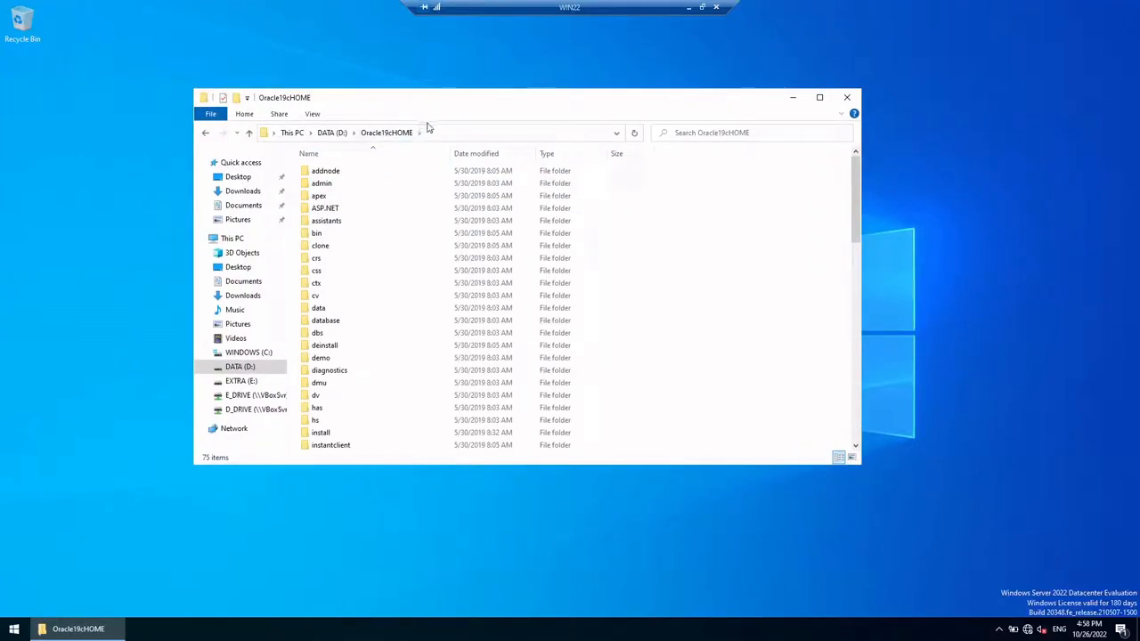
{"action": "left_click", "coordinate": [347, 133]}
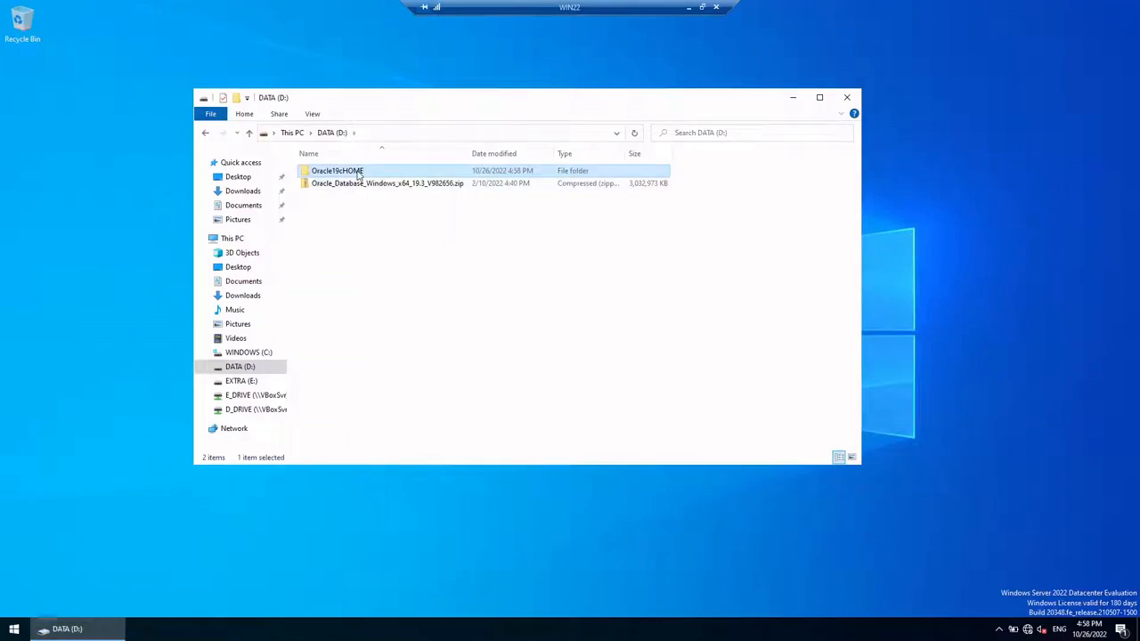
{"action": "left_click", "coordinate": [359, 175]}
{"action": "double_click", "coordinate": [392, 175]}
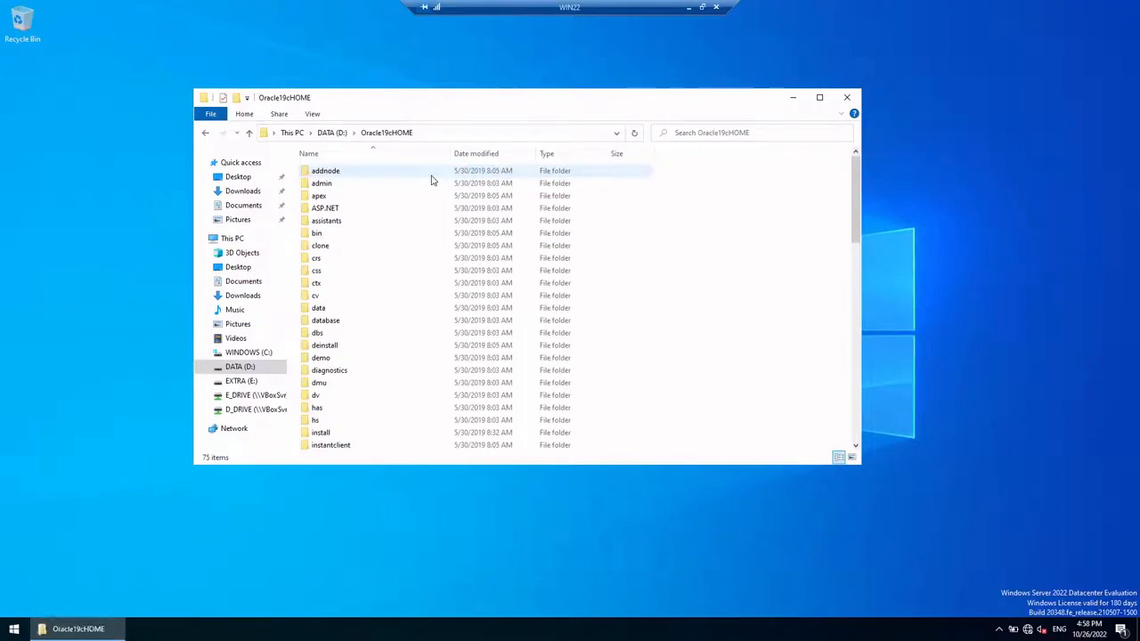
{"action": "left_click", "coordinate": [344, 133]}
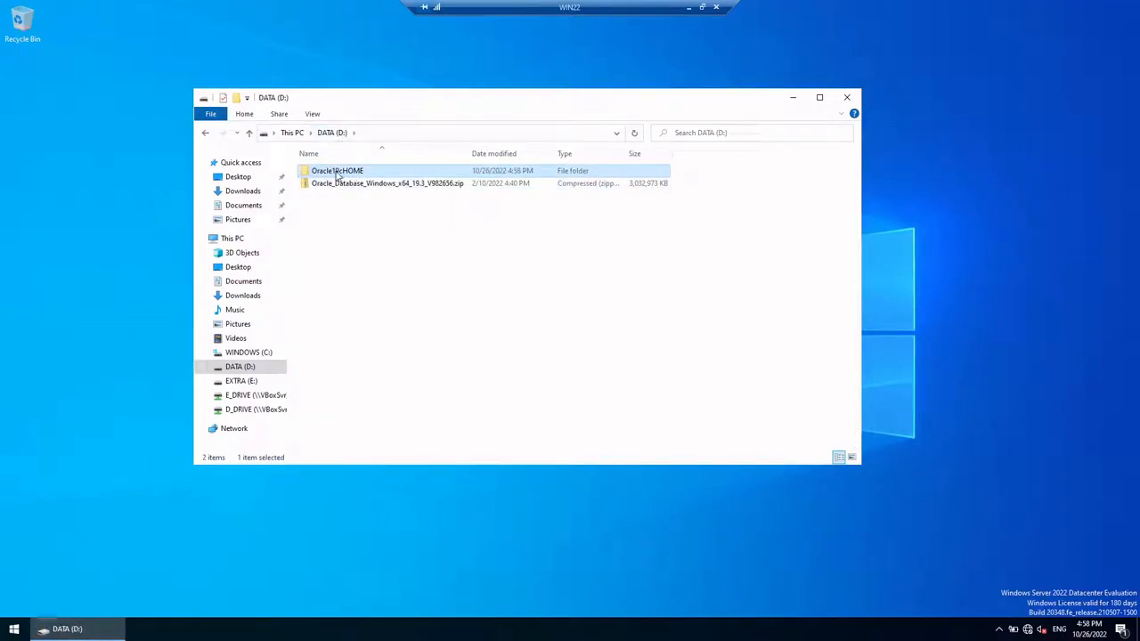
{"action": "mouse_move", "coordinate": [335, 175]}
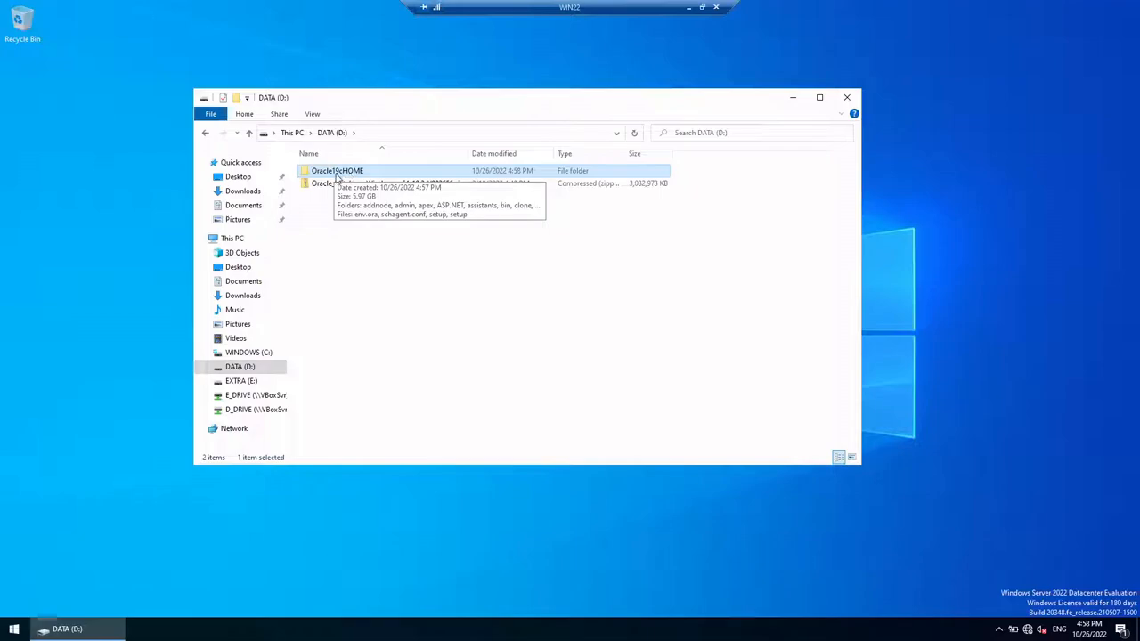
{"action": "double_click", "coordinate": [361, 173]}
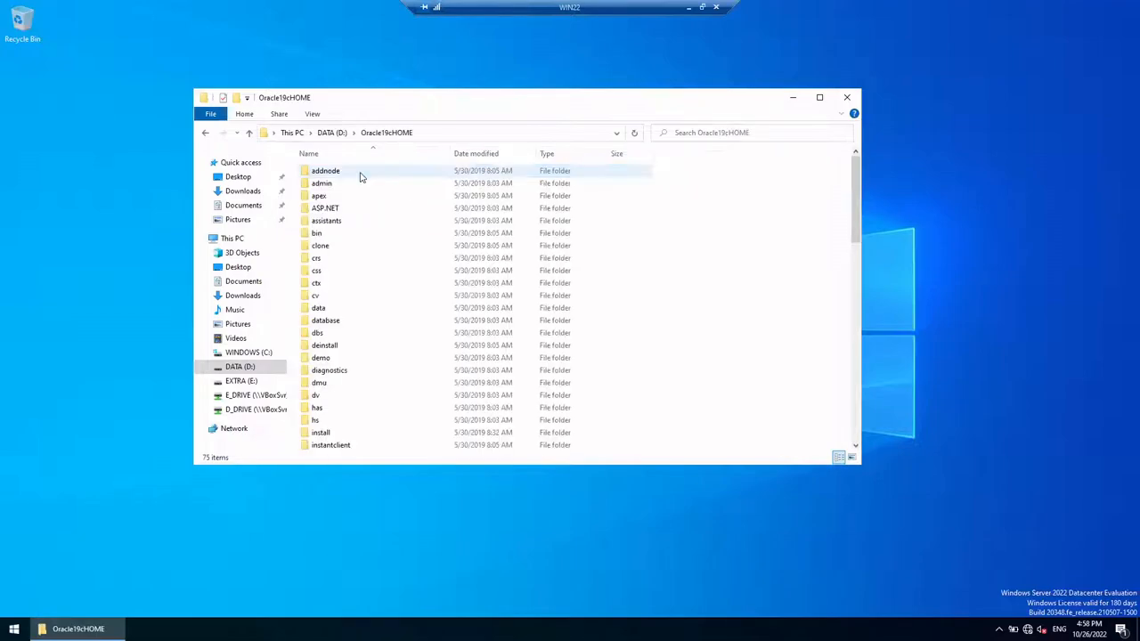
{"action": "right_click", "coordinate": [662, 210]}
{"action": "mouse_move", "coordinate": [766, 220]}
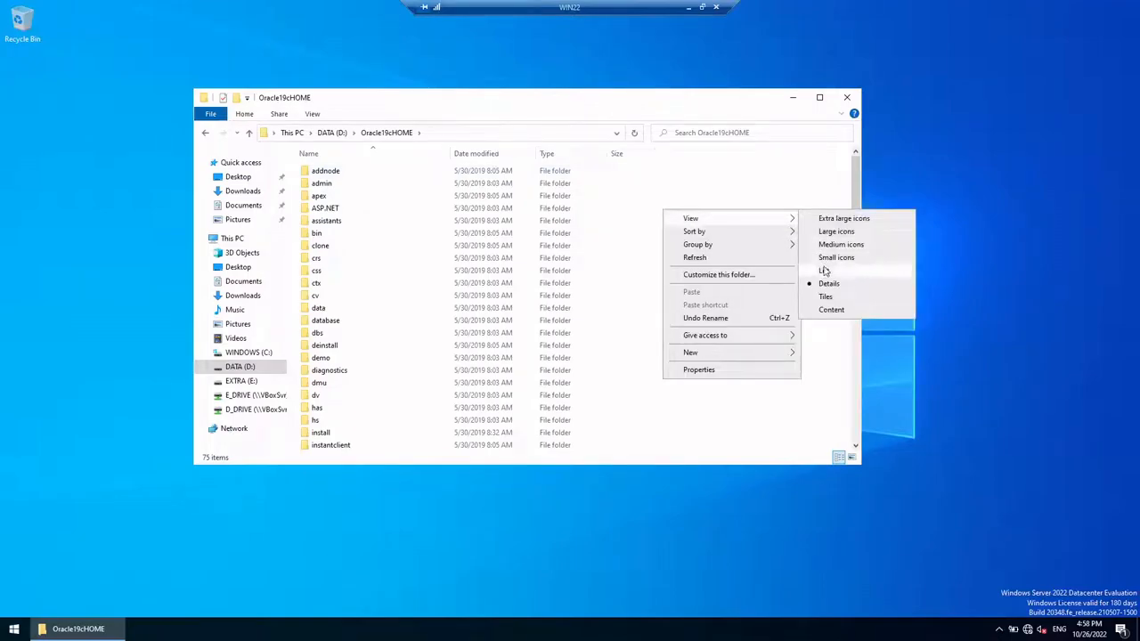
{"action": "left_click", "coordinate": [825, 271]}
Step: Run setup.exe as administrator, approve UAC, and minimize the console and Explorer windows
{"action": "right_click", "coordinate": [513, 186]}
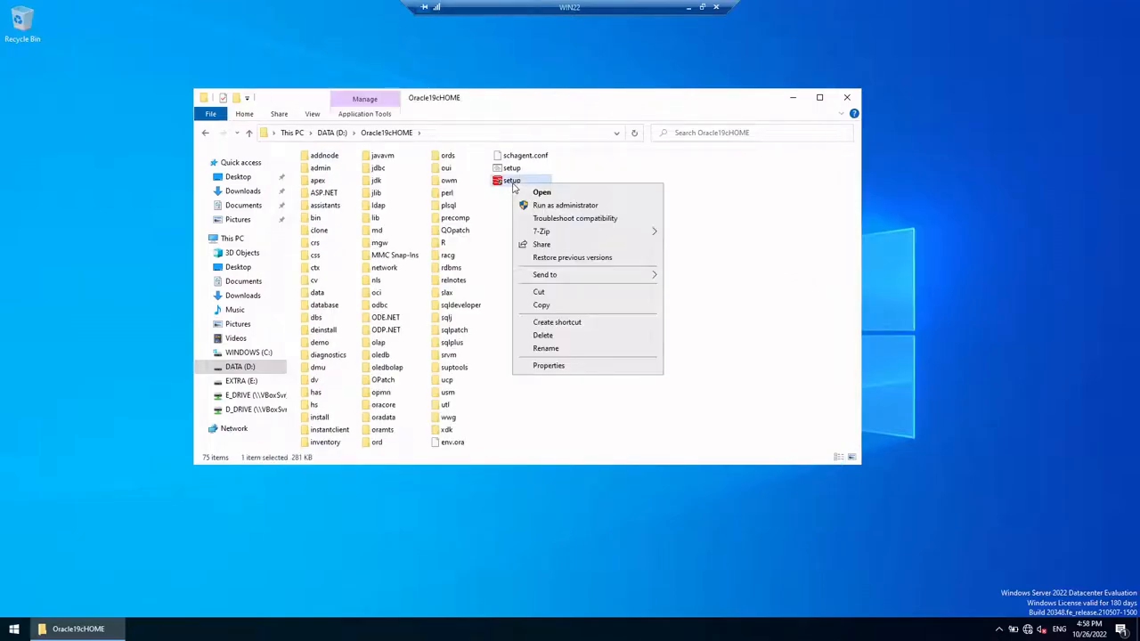
{"action": "left_click", "coordinate": [561, 207]}
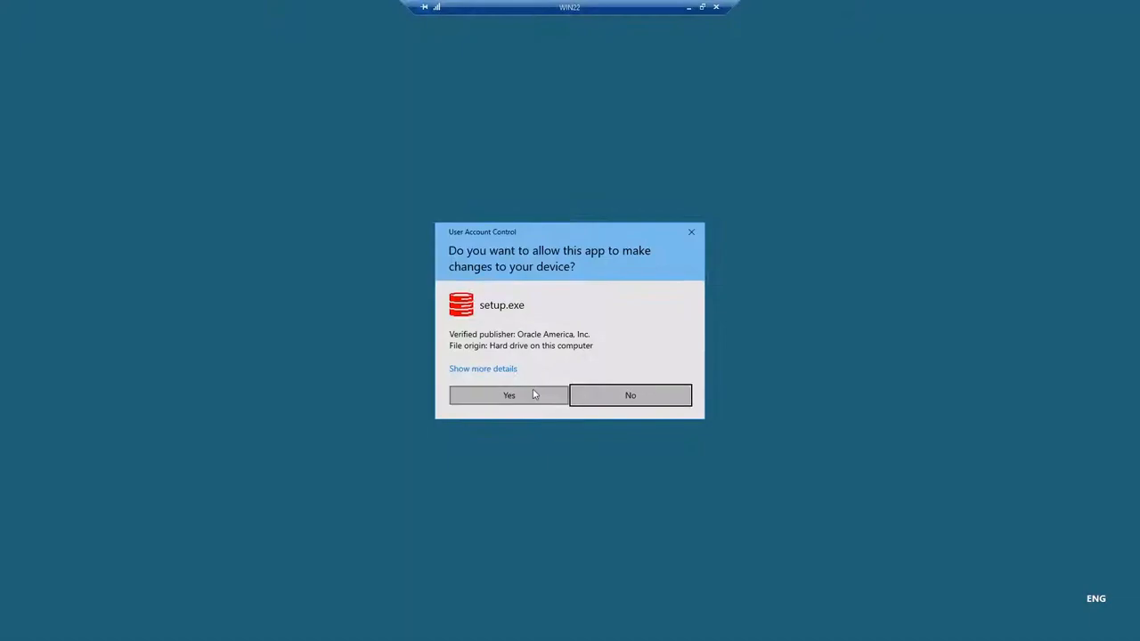
{"action": "left_click", "coordinate": [534, 394]}
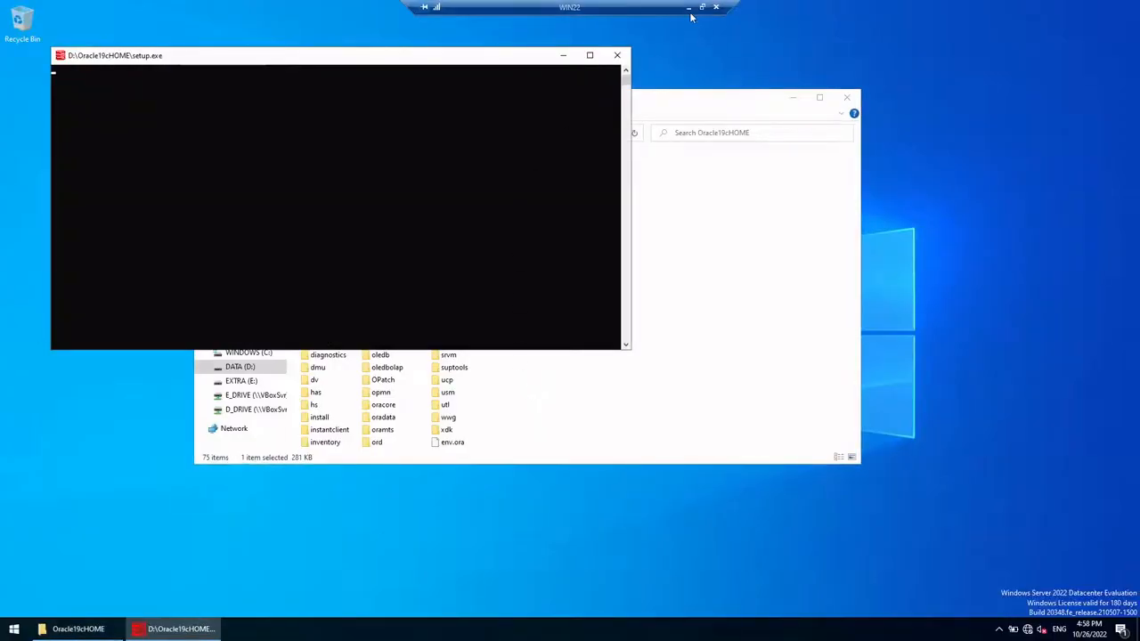
{"action": "left_click", "coordinate": [563, 55]}
{"action": "left_click", "coordinate": [793, 97]}
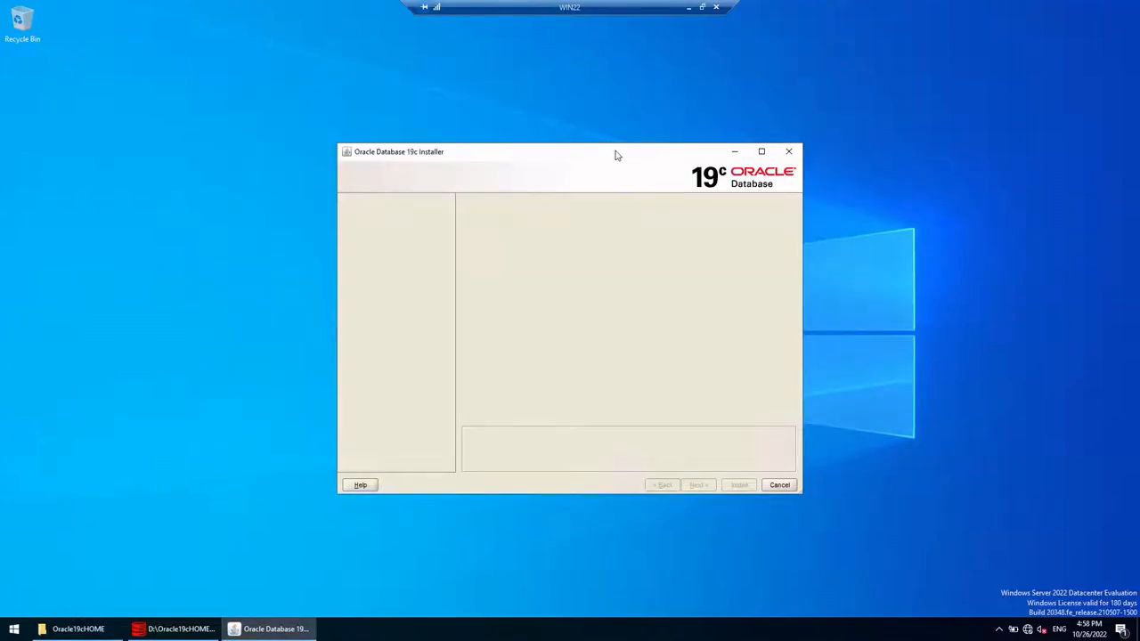
{"action": "left_click_drag", "start_coordinate": [615, 156], "coordinate": [597, 131]}
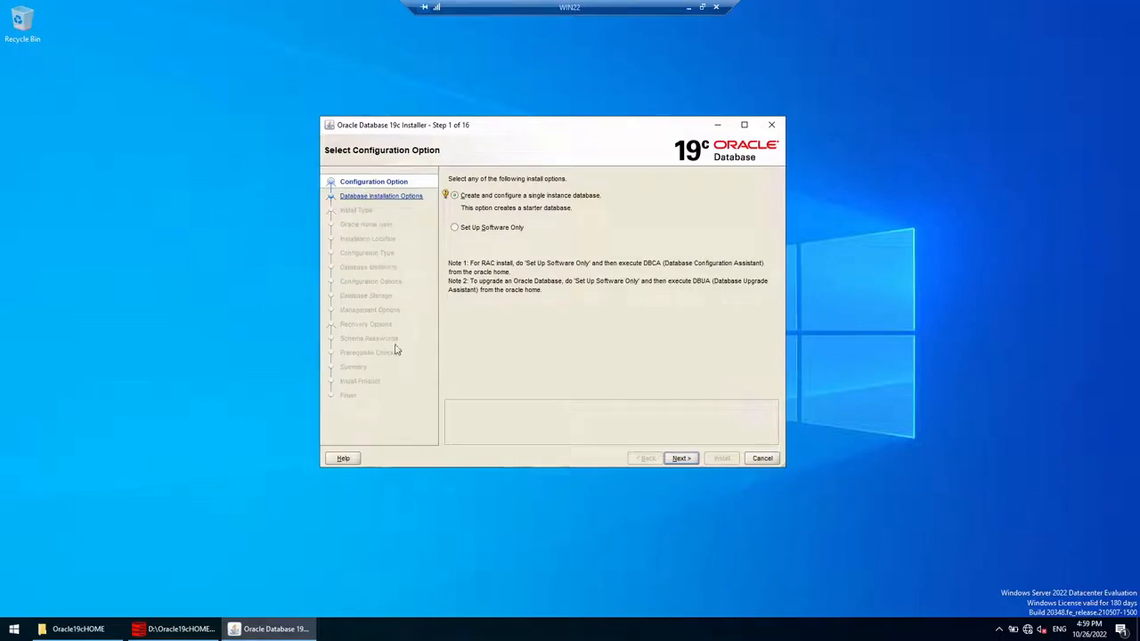
Step: Choose Set Up Software Only with single instance, Enterprise Edition and Virtual Account
{"action": "left_click", "coordinate": [454, 228]}
{"action": "left_click", "coordinate": [454, 228]}
{"action": "left_click", "coordinate": [684, 458]}
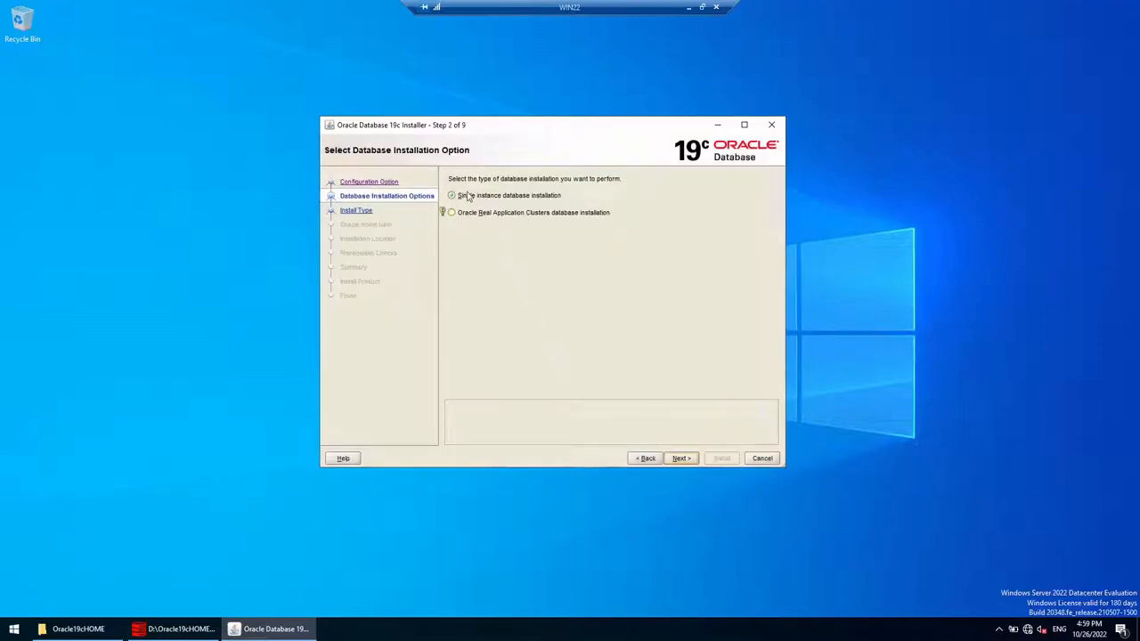
{"action": "left_click", "coordinate": [693, 458]}
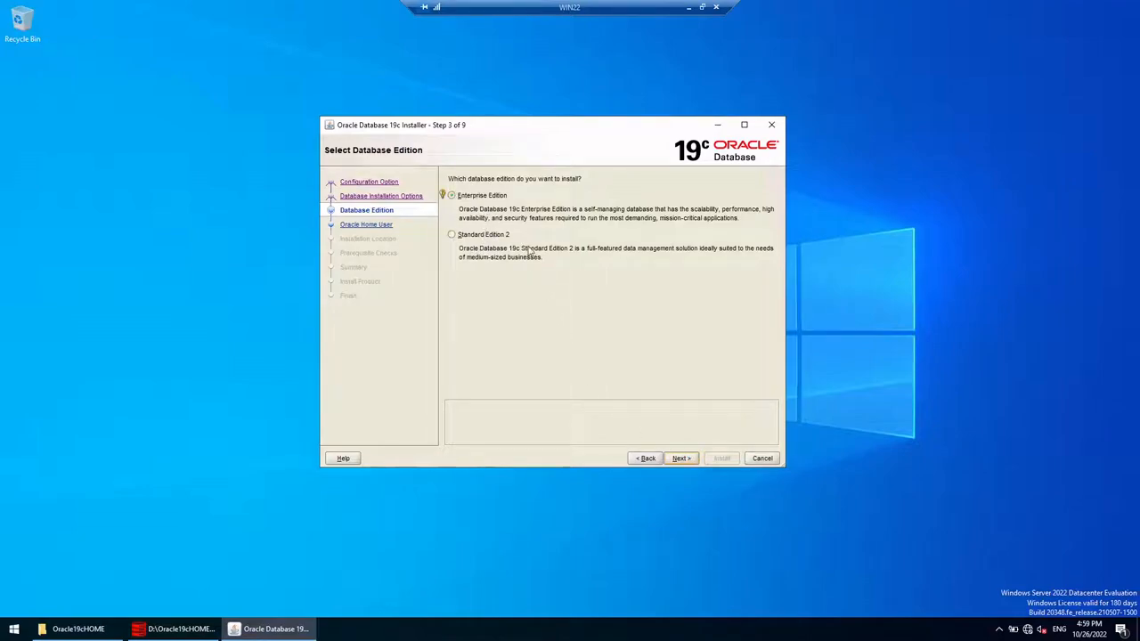
{"action": "left_click", "coordinate": [676, 459]}
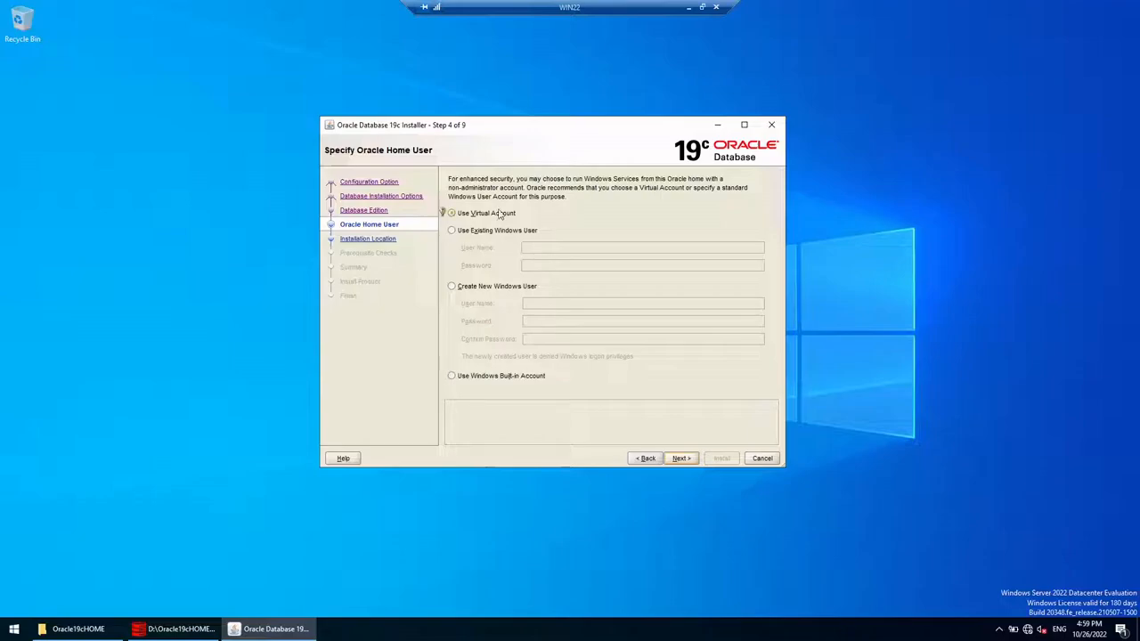
{"action": "left_click", "coordinate": [680, 458]}
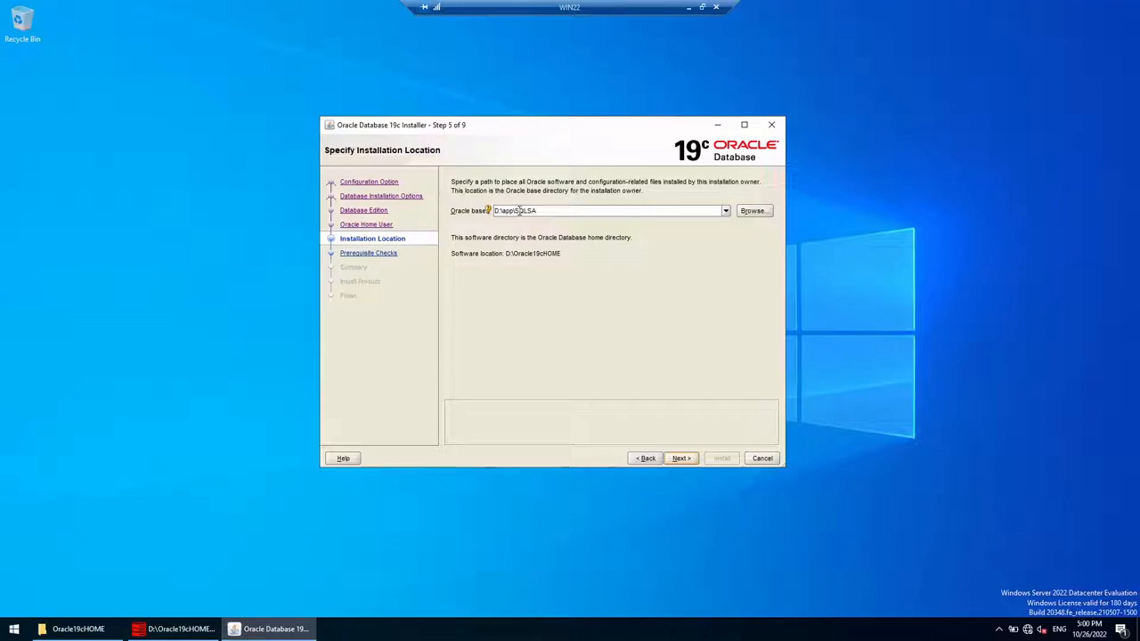
Step: Change the Oracle base to D:\app\oraclebase and continue to the summary
{"action": "left_click_drag", "start_coordinate": [518, 210], "coordinate": [551, 210]}
{"action": "key", "text": "BackSpace"}
{"action": "type", "text": "oraclebase"}
{"action": "left_click", "coordinate": [681, 458]}
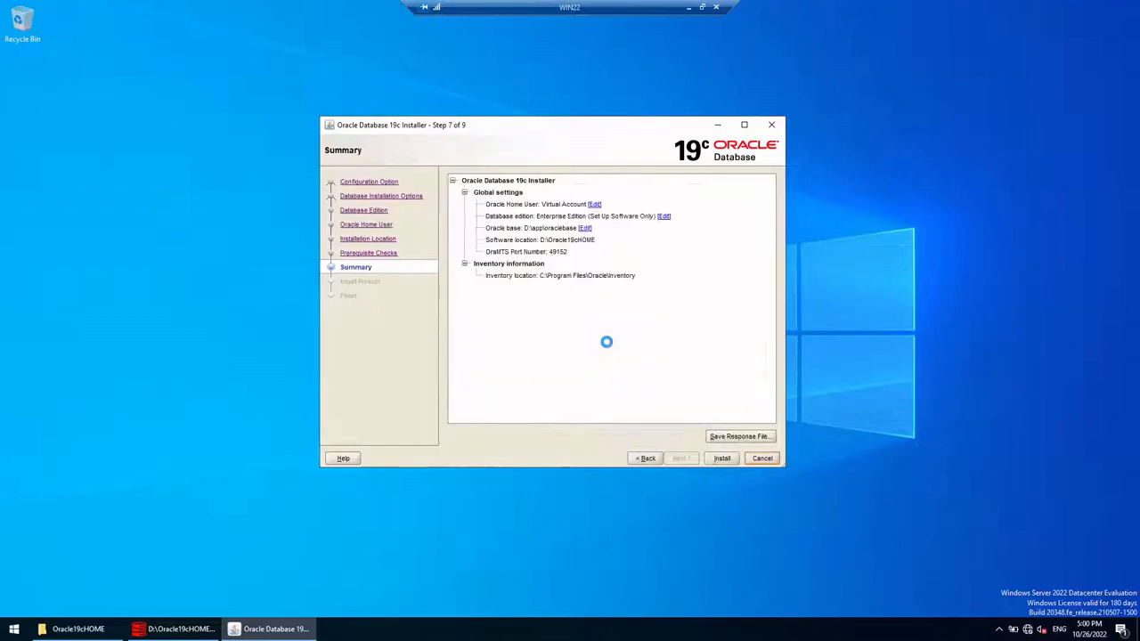
Step: Save the response file as db.rsp and begin the installation
{"action": "left_click", "coordinate": [728, 439]}
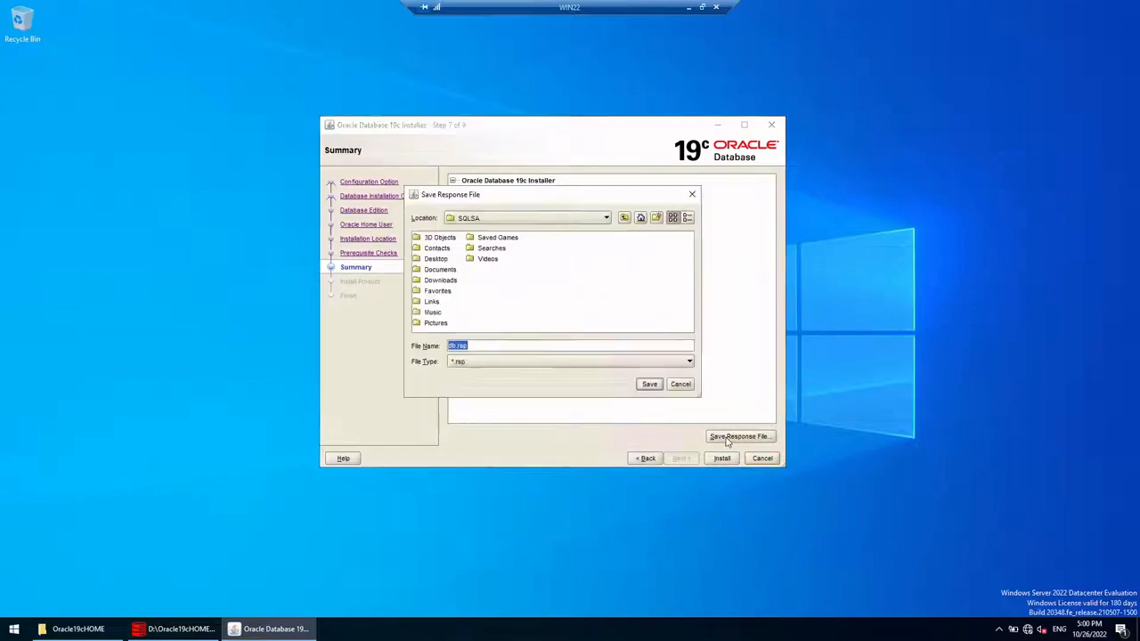
{"action": "left_click", "coordinate": [649, 384]}
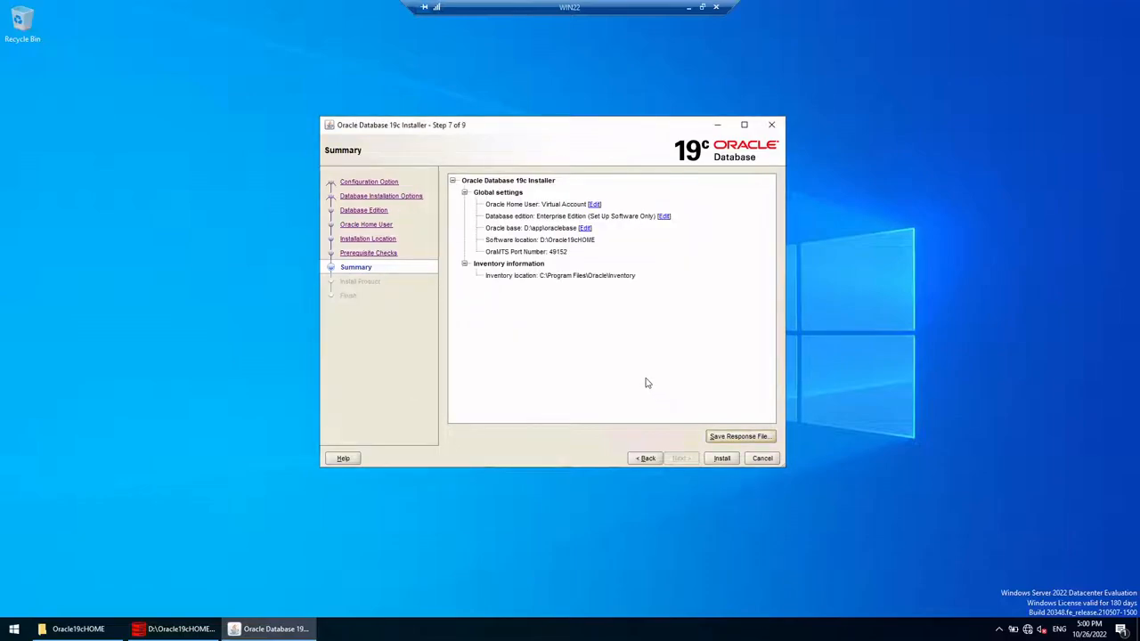
{"action": "left_click", "coordinate": [721, 458]}
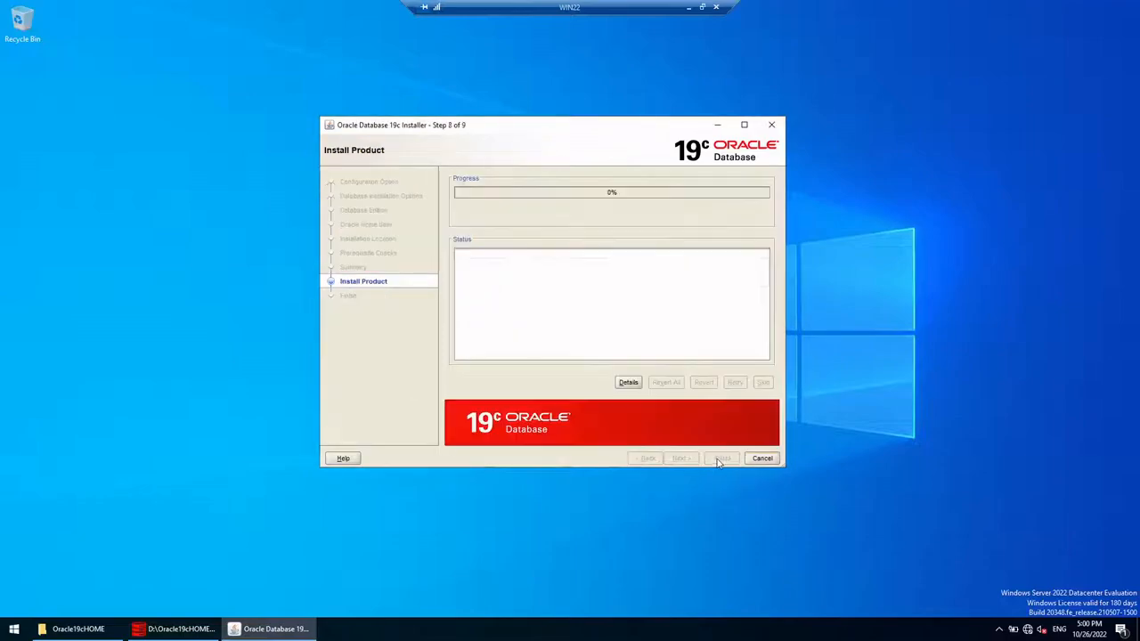
Step: Let the Install Product step finish, then close the installer from the Finish page
{"action": "left_click", "coordinate": [702, 7]}
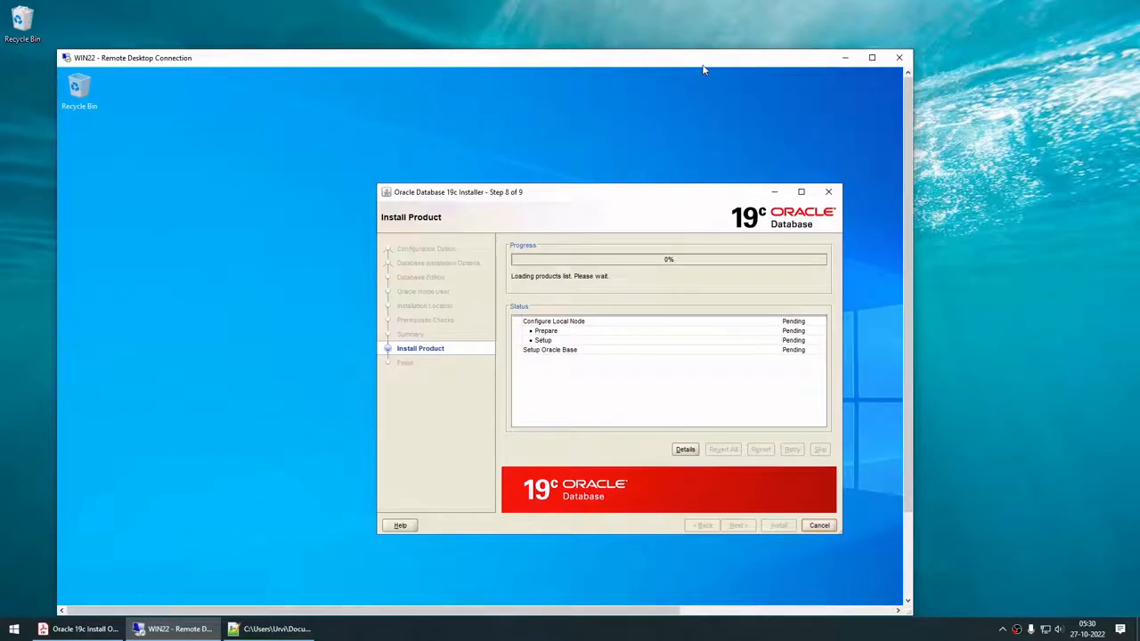
{"action": "left_click_drag", "start_coordinate": [702, 66], "coordinate": [785, 58]}
{"action": "left_click_drag", "start_coordinate": [653, 183], "coordinate": [554, 162]}
{"action": "left_click", "coordinate": [704, 634]}
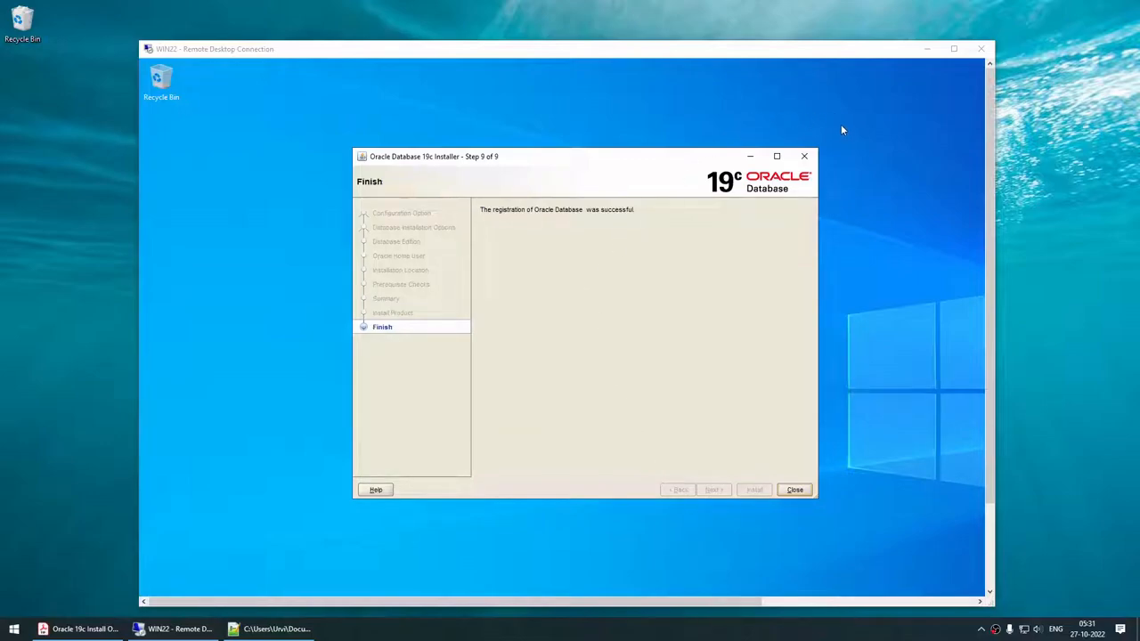
{"action": "left_click", "coordinate": [952, 50]}
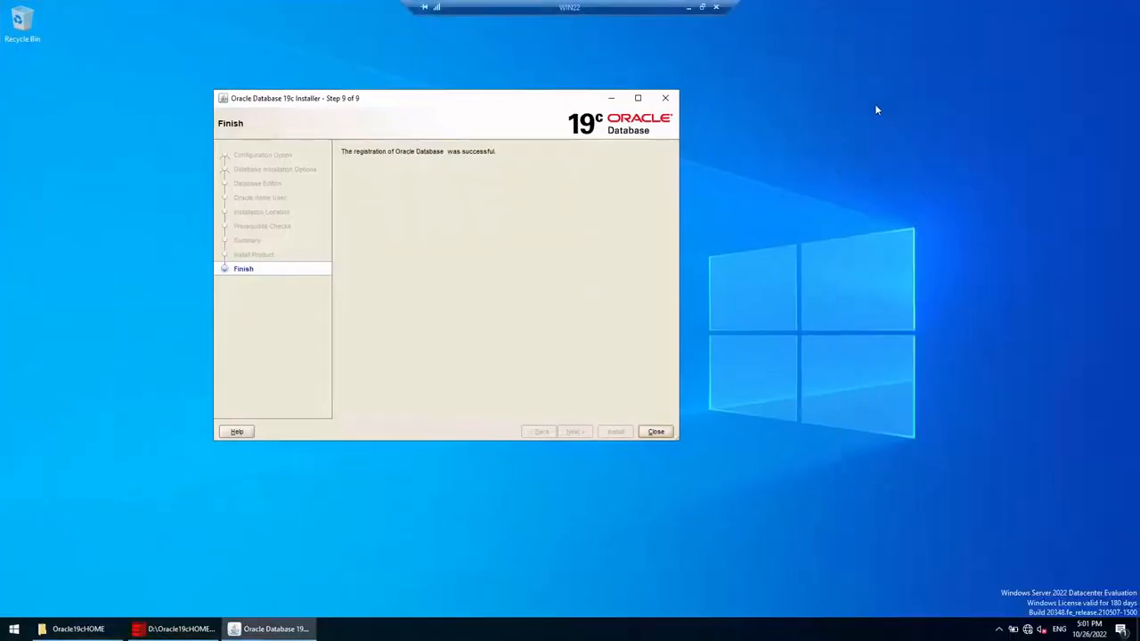
{"action": "left_click_drag", "start_coordinate": [486, 105], "coordinate": [606, 108]}
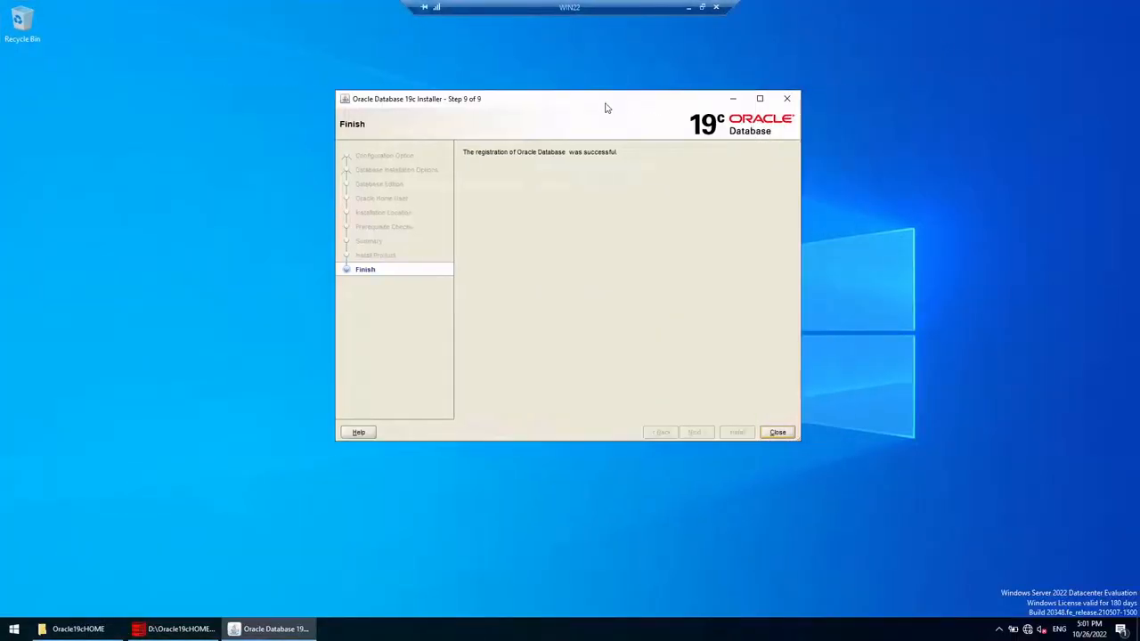
{"action": "left_click", "coordinate": [777, 433]}
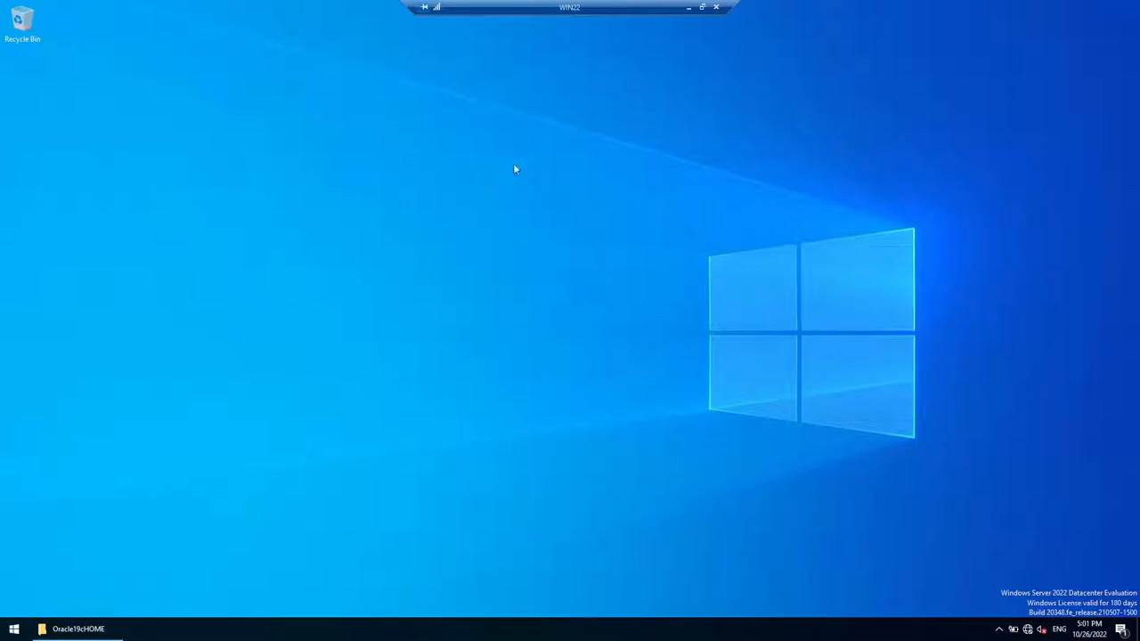
Step: Highlight netca (step 4) and dbca (step 5) in the install PDF, then reopen the server's Start menu
{"action": "left_click", "coordinate": [687, 6]}
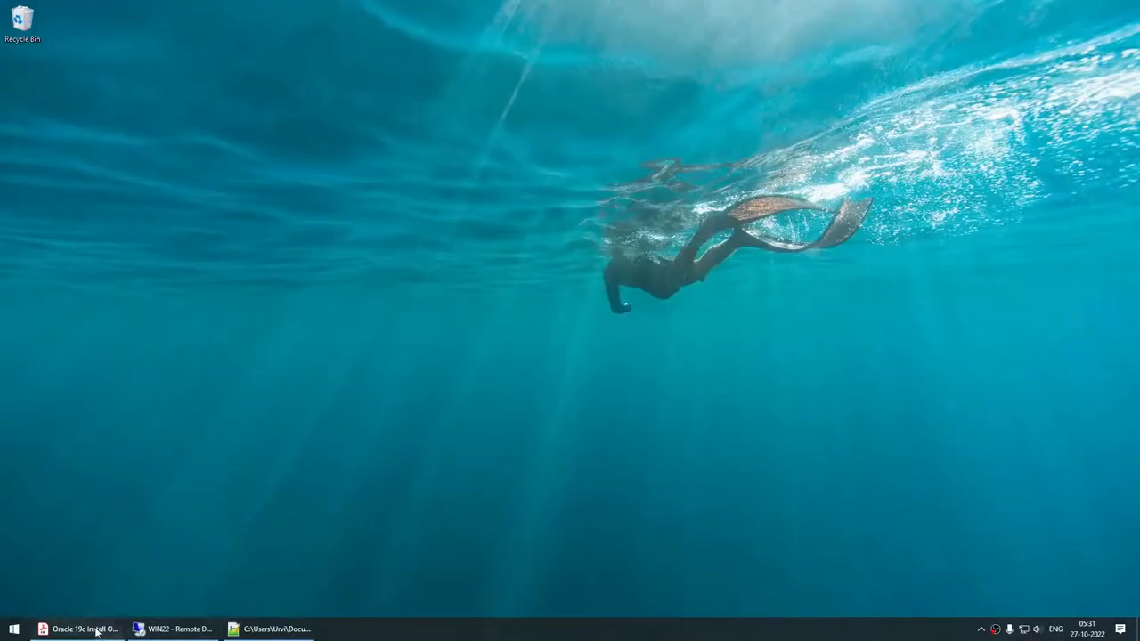
{"action": "left_click", "coordinate": [97, 630]}
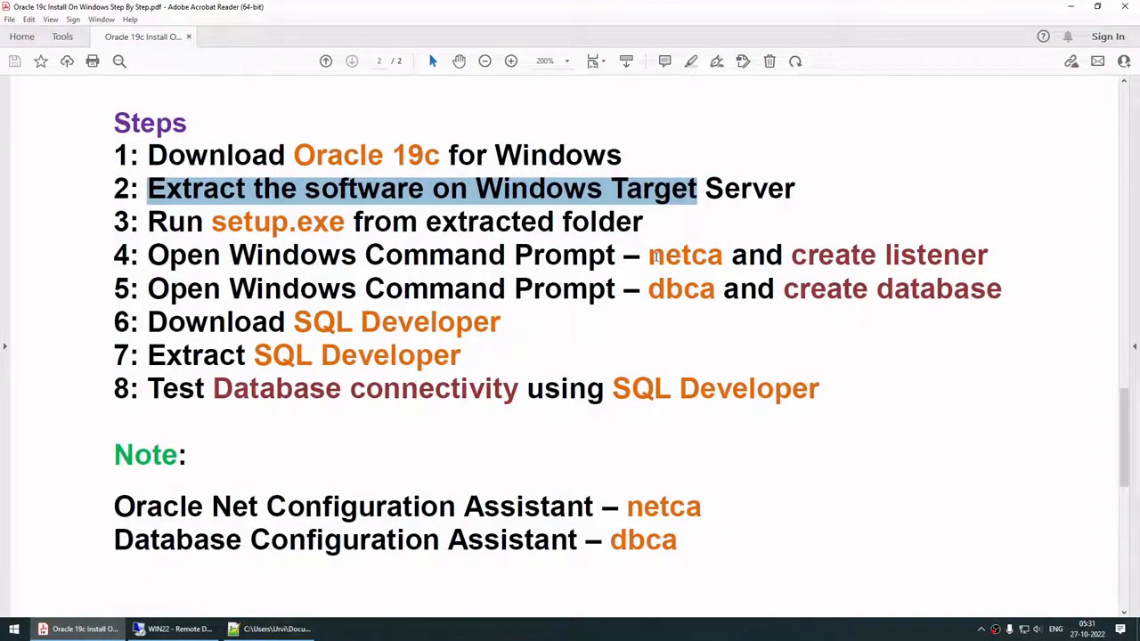
{"action": "left_click_drag", "start_coordinate": [659, 257], "coordinate": [727, 257]}
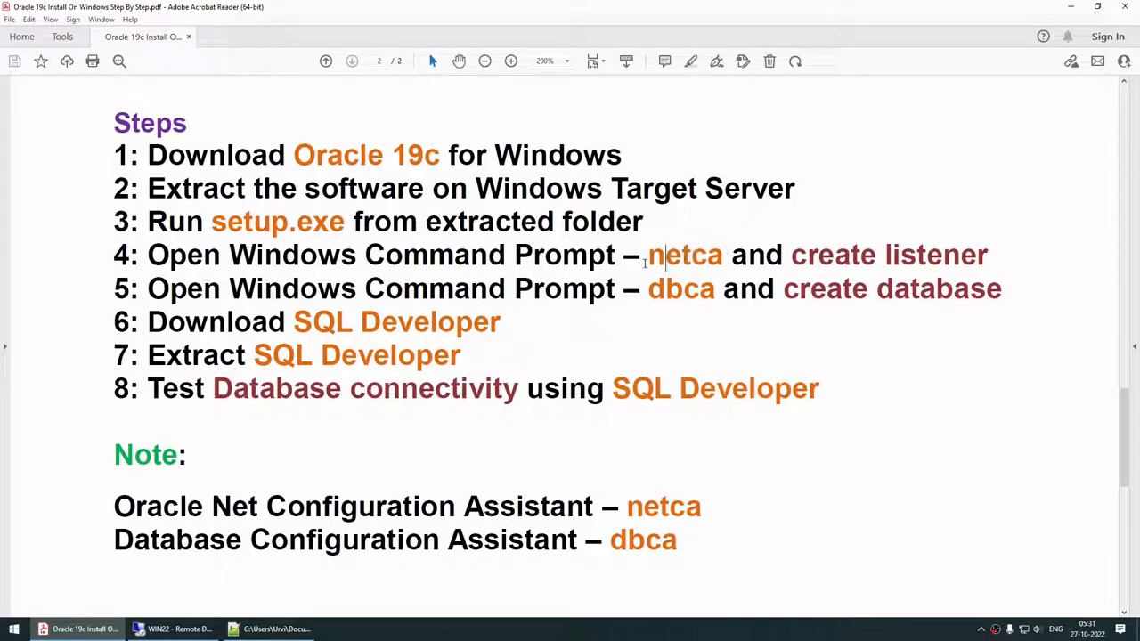
{"action": "left_click_drag", "start_coordinate": [645, 258], "coordinate": [717, 264]}
{"action": "left_click_drag", "start_coordinate": [650, 294], "coordinate": [710, 291]}
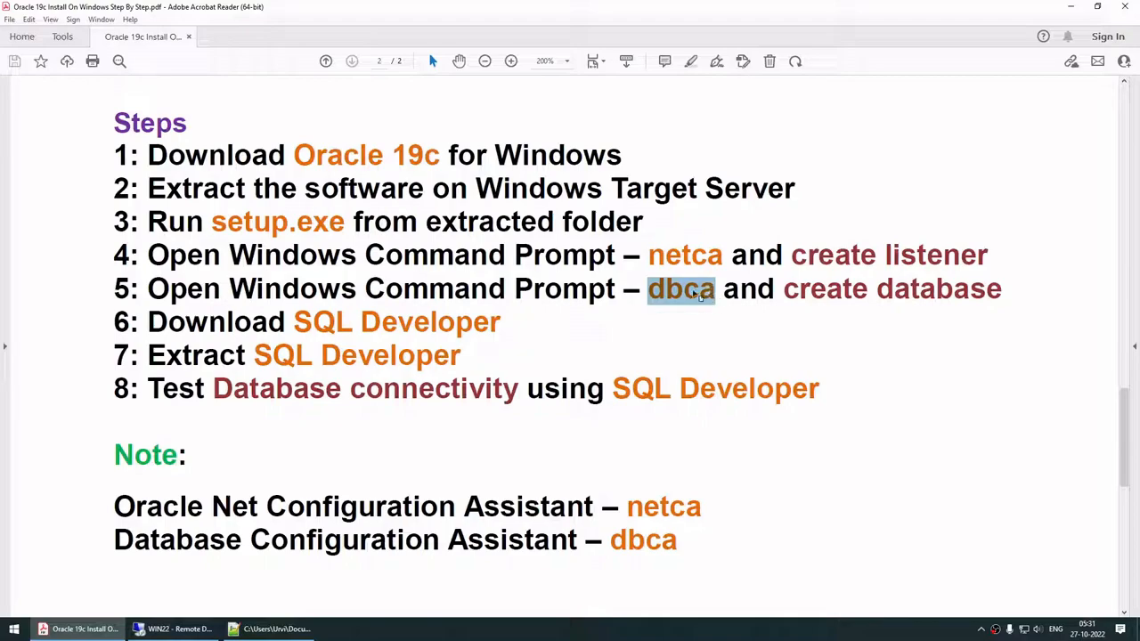
{"action": "left_click_drag", "start_coordinate": [651, 256], "coordinate": [723, 256]}
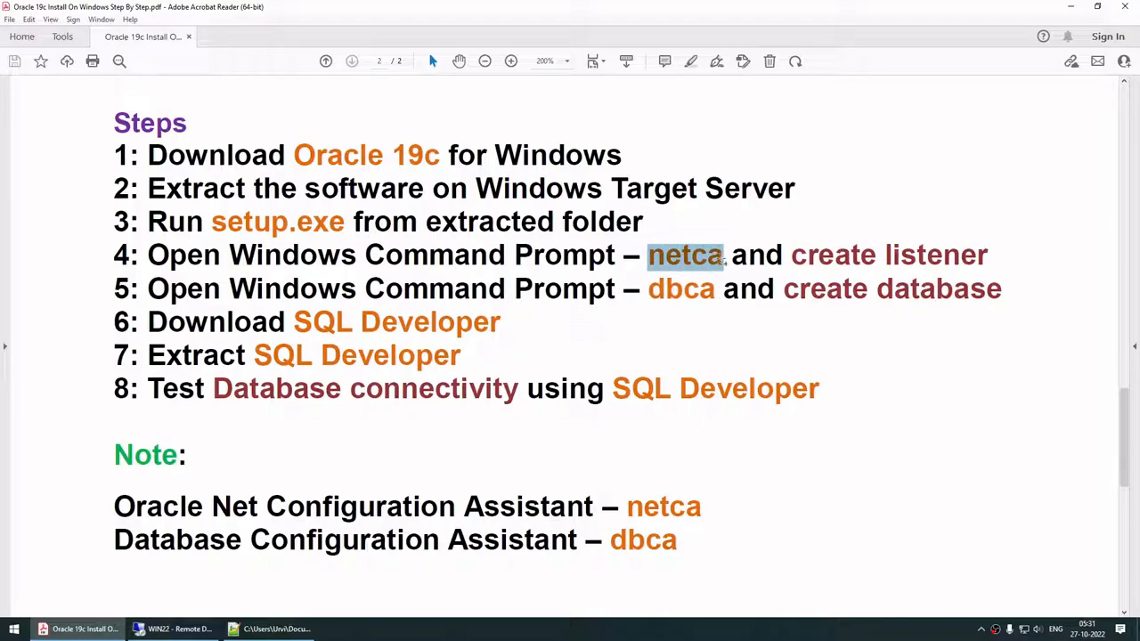
{"action": "left_click_drag", "start_coordinate": [651, 294], "coordinate": [714, 303]}
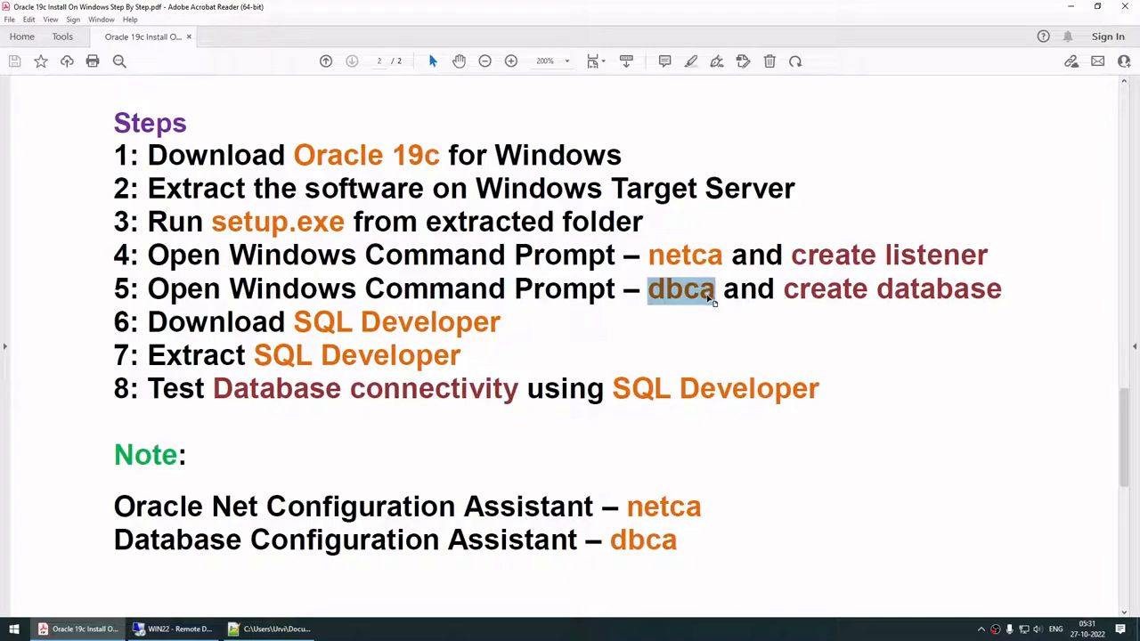
{"action": "left_click", "coordinate": [174, 629]}
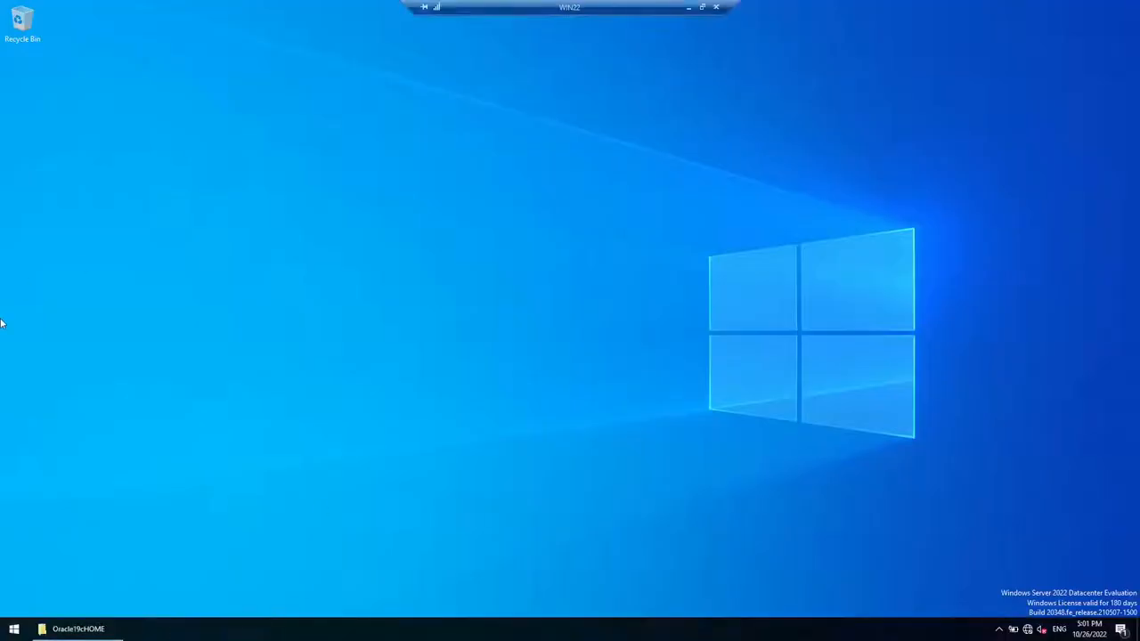
{"action": "left_click", "coordinate": [14, 628]}
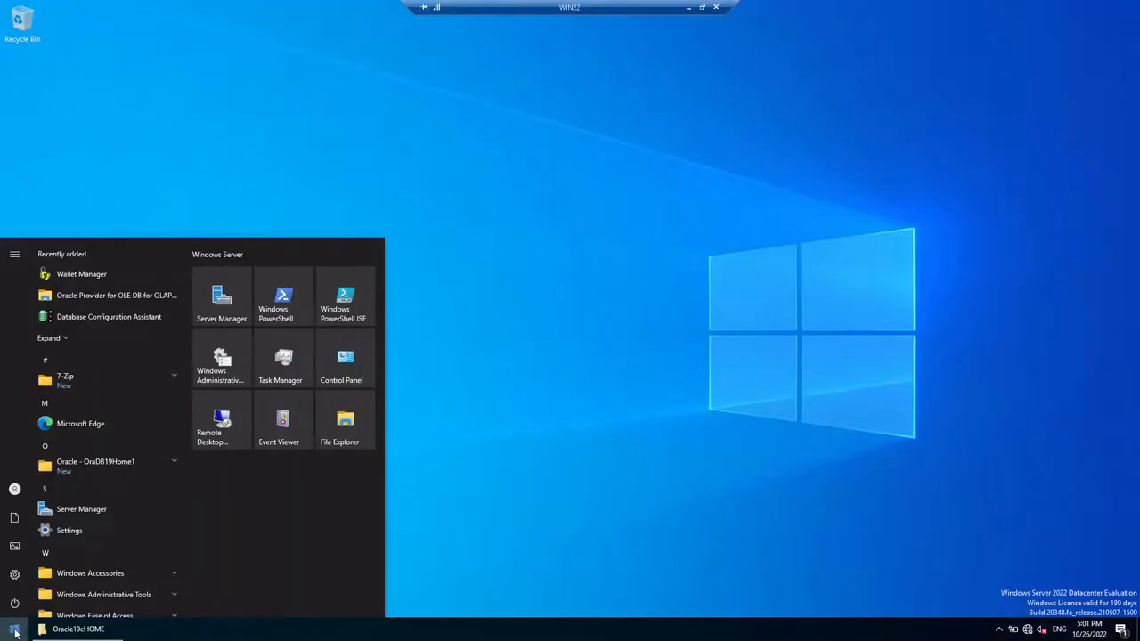
Step: Launch Net Configuration Assistant from the Oracle - OraDB19Home1 group, approve it, then cancel out of it
{"action": "left_click", "coordinate": [140, 461]}
{"action": "scroll", "coordinate": [144, 451], "scroll_direction": "down", "scroll_amount": 2}
{"action": "scroll", "coordinate": [143, 447], "scroll_direction": "down", "scroll_amount": 1}
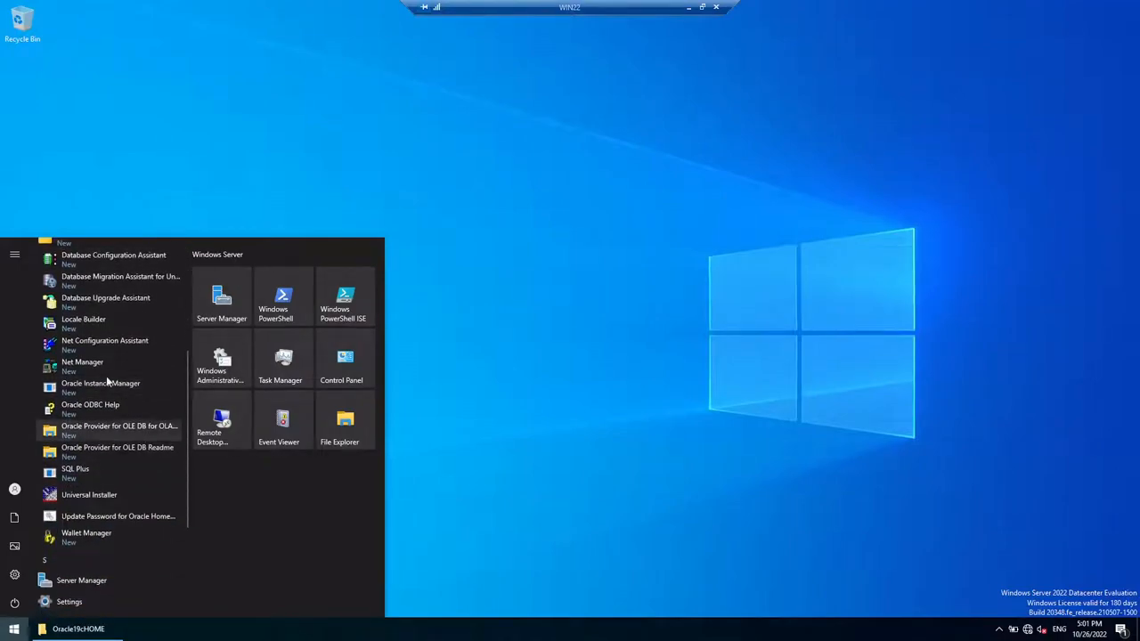
{"action": "left_click", "coordinate": [90, 344]}
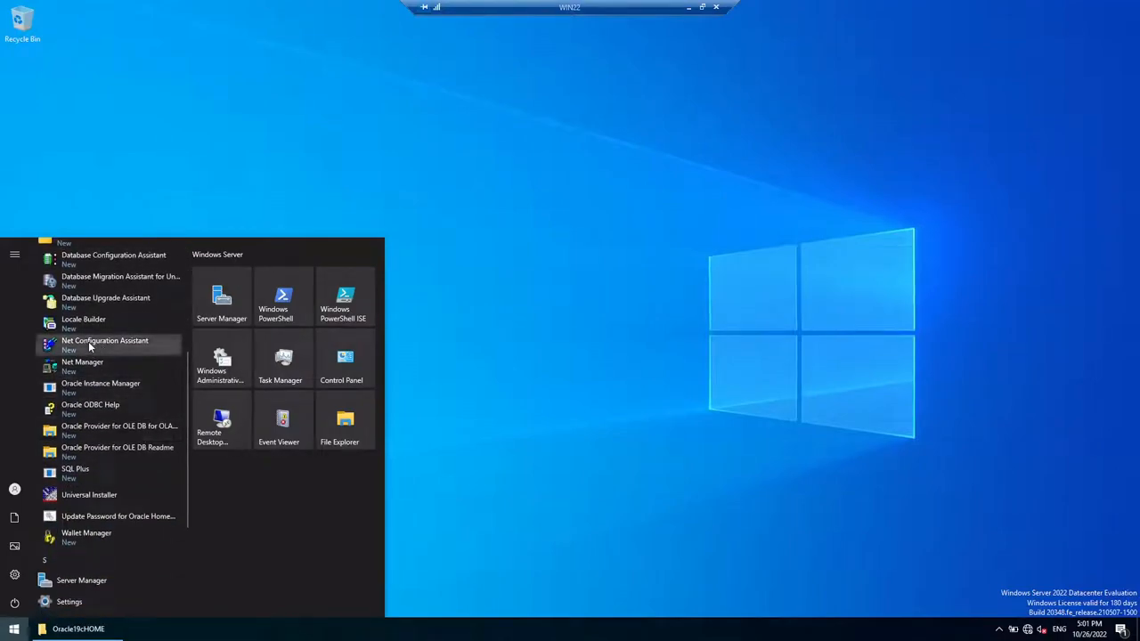
{"action": "left_click", "coordinate": [511, 396]}
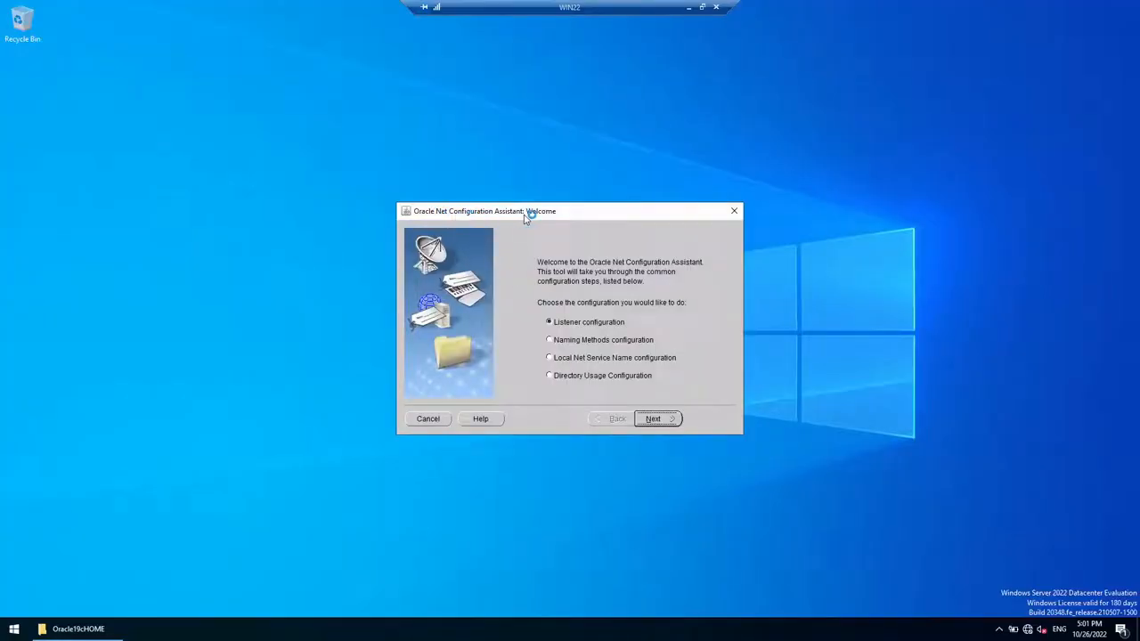
{"action": "left_click", "coordinate": [734, 211]}
{"action": "left_click", "coordinate": [644, 358]}
Step: Open Command Prompt as administrator
{"action": "left_click", "coordinate": [12, 629]}
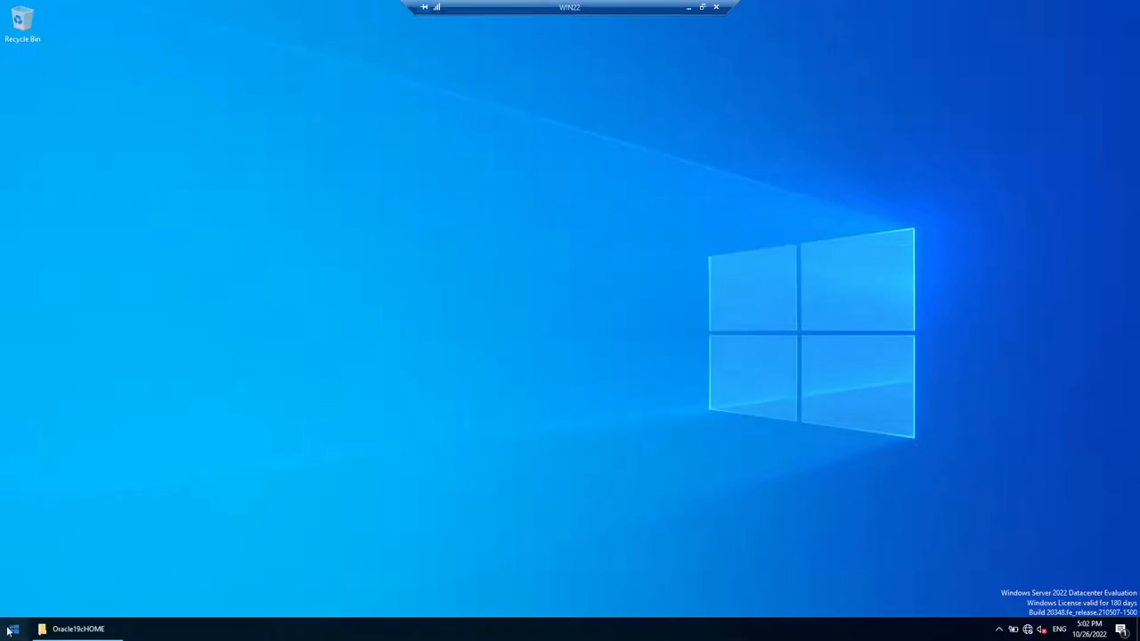
{"action": "type", "text": "c"}
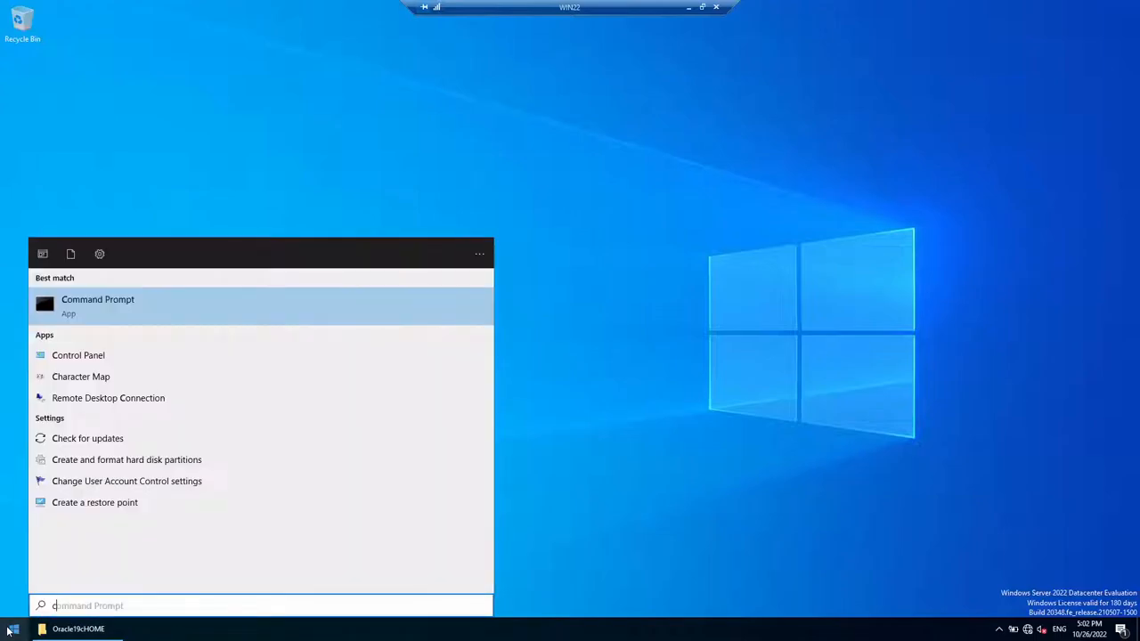
{"action": "right_click", "coordinate": [119, 319]}
{"action": "left_click", "coordinate": [148, 330]}
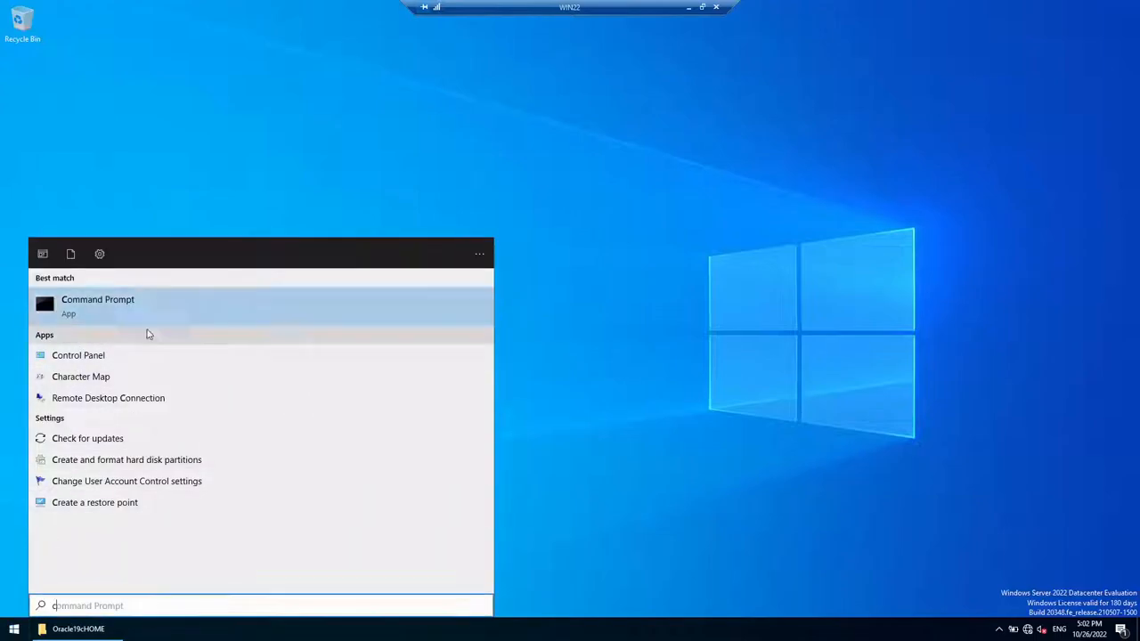
{"action": "left_click", "coordinate": [491, 392]}
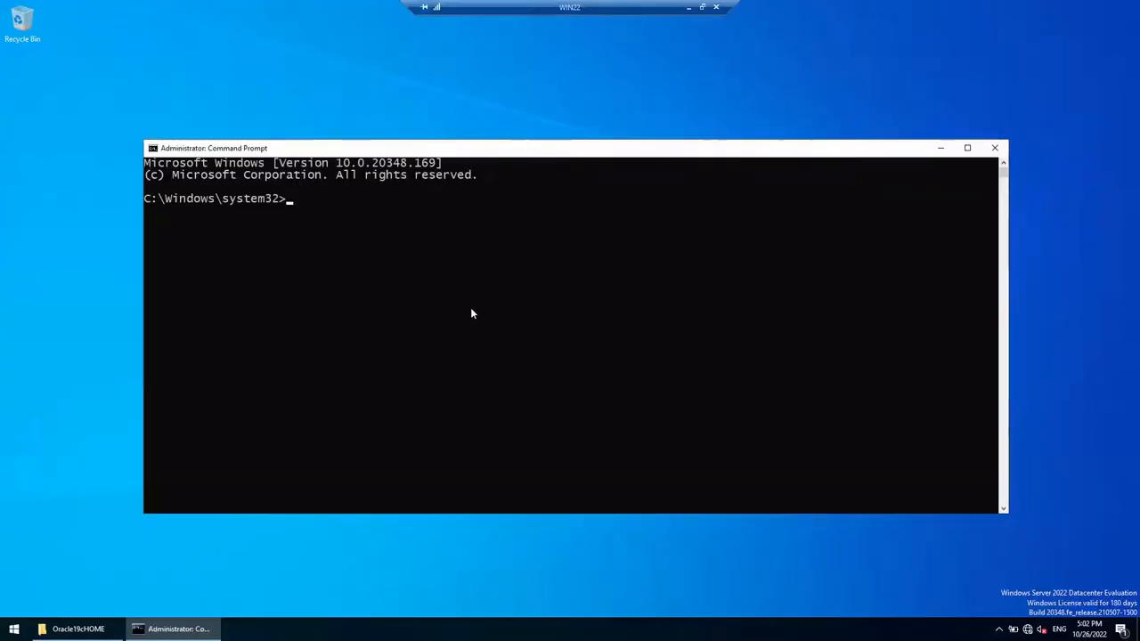
Step: Clear the console and move up twice with cd .. to the root of C:
{"action": "type", "text": "netca"}
{"action": "key", "text": "BackSpace"}
{"action": "key", "text": "BackSpace"}
{"action": "key", "text": "BackSpace"}
{"action": "key", "text": "BackSpace"}
{"action": "key", "text": "BackSpace"}
{"action": "type", "text": "cls"}
{"action": "key", "text": "Return"}
{"action": "type", "text": "cd .."}
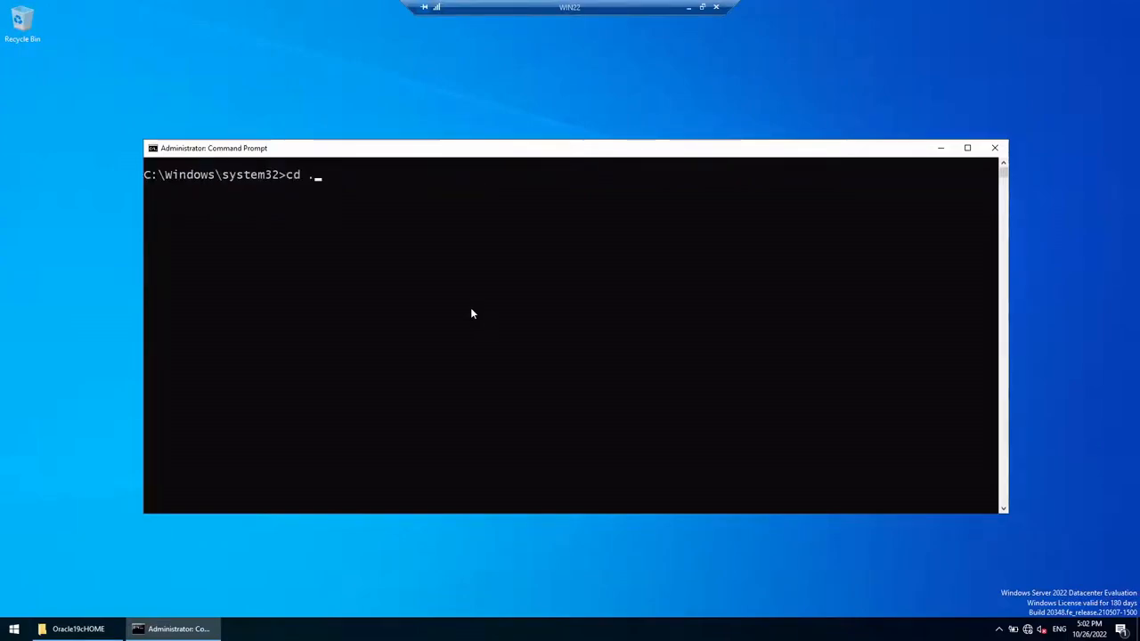
{"action": "key", "text": "Return"}
{"action": "type", "text": "cd .."}
{"action": "key", "text": "Return"}
Step: Clear the screen and run netca from C:\
{"action": "type", "text": "cl"}
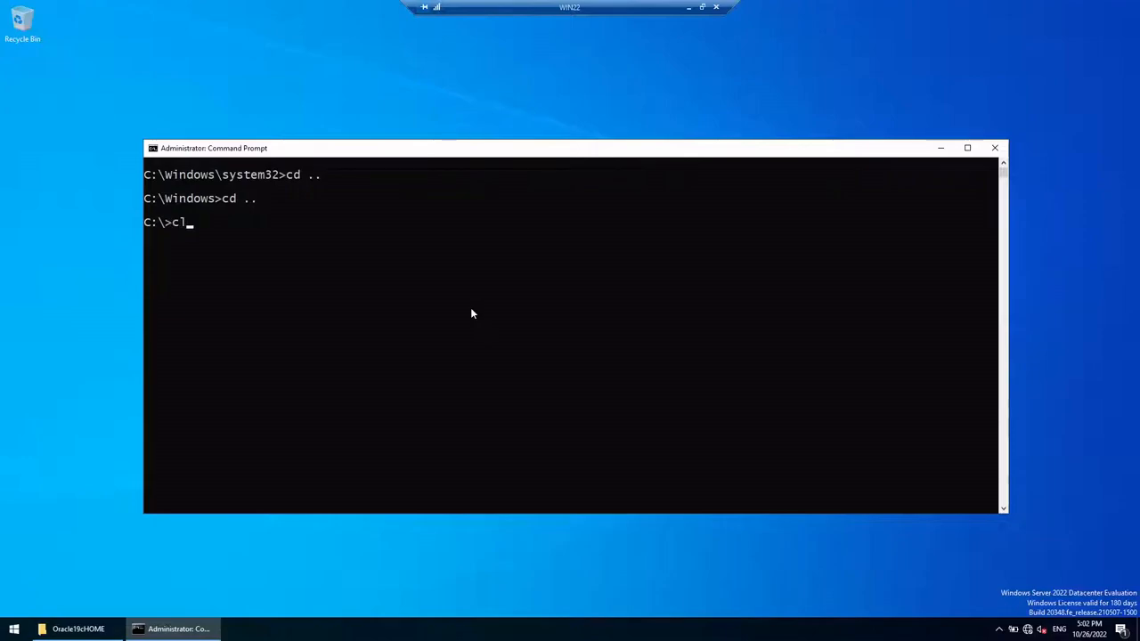
{"action": "key", "text": "Return"}
{"action": "type", "text": "cls"}
{"action": "key", "text": "Return"}
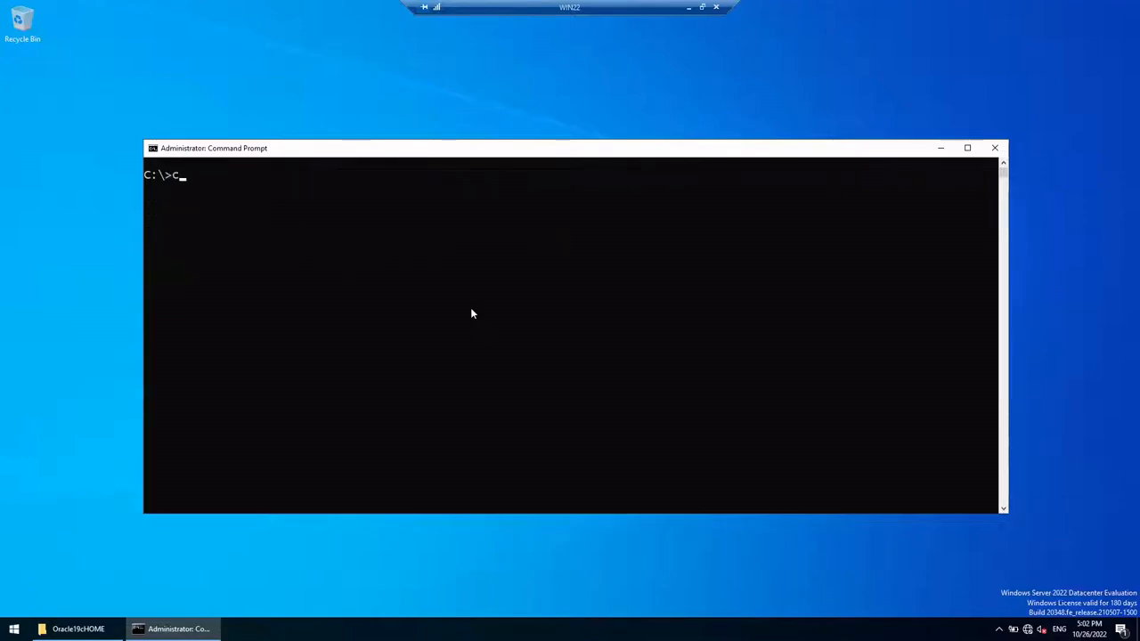
{"action": "type", "text": "netca"}
{"action": "key", "text": "Return"}
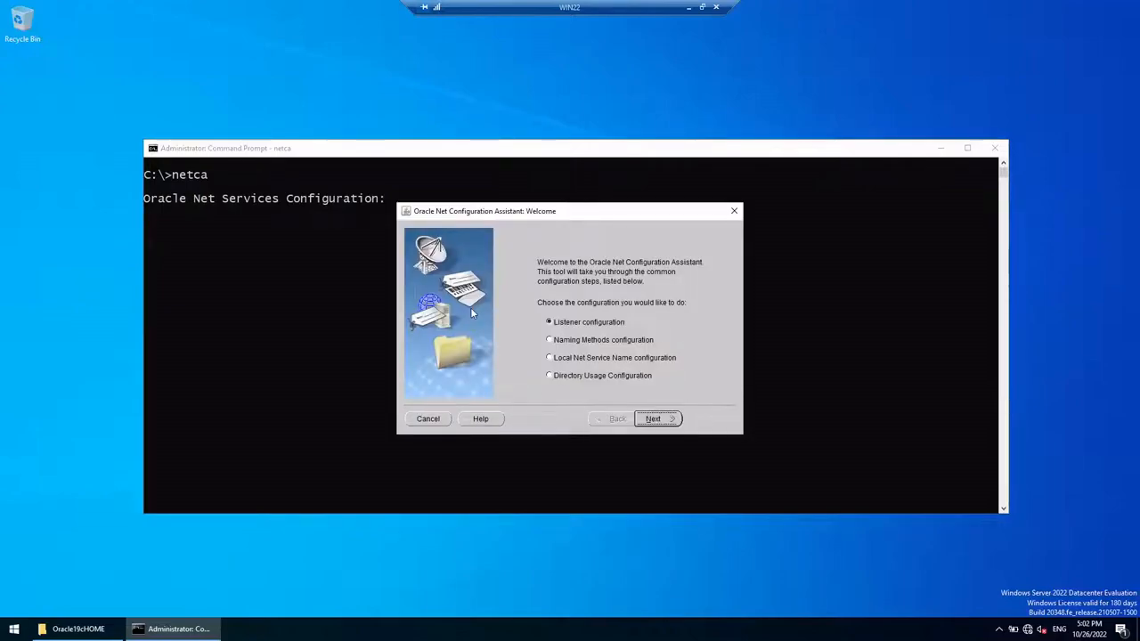
Step: Move the console aside and reposition the netca Welcome dialog
{"action": "left_click", "coordinate": [942, 149]}
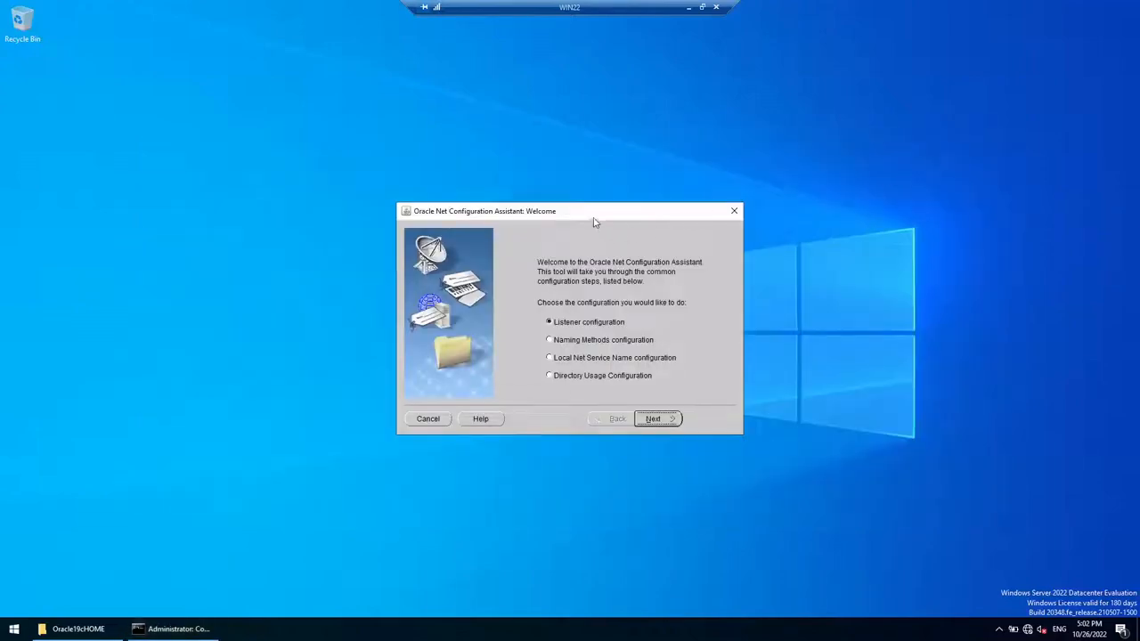
{"action": "left_click_drag", "start_coordinate": [593, 215], "coordinate": [590, 179]}
{"action": "left_click", "coordinate": [14, 629]}
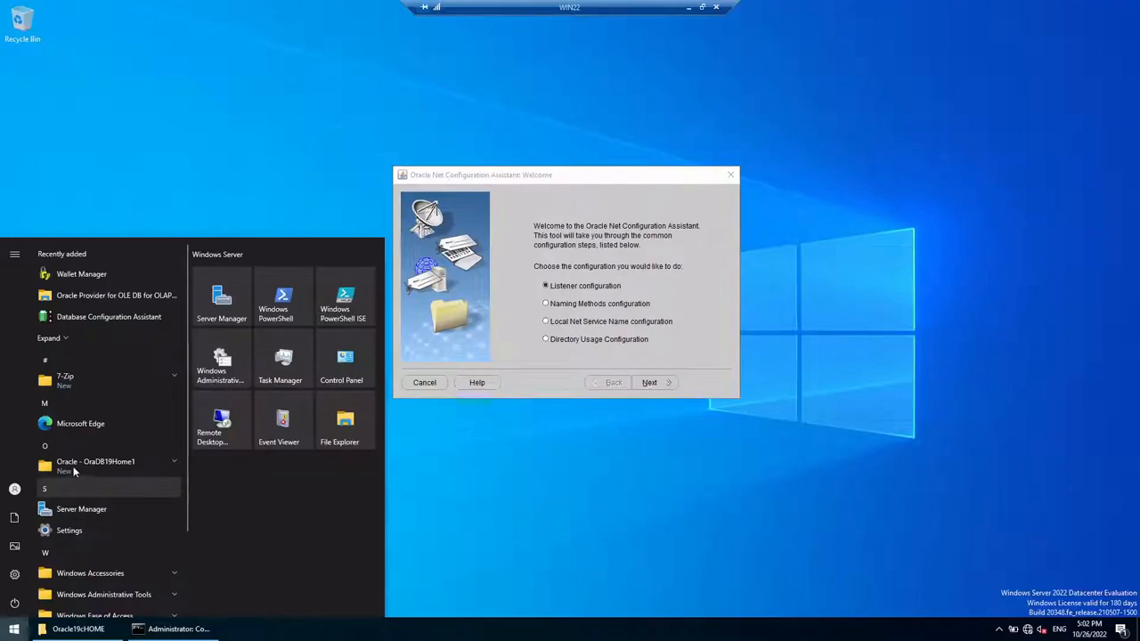
{"action": "left_click", "coordinate": [89, 462]}
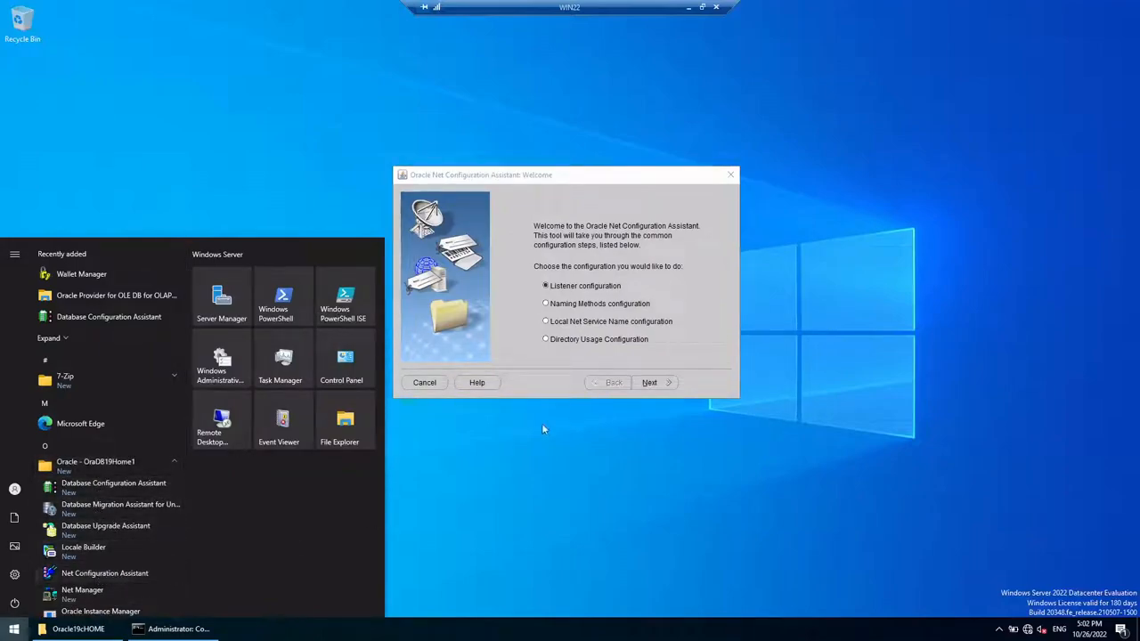
{"action": "left_click", "coordinate": [169, 628]}
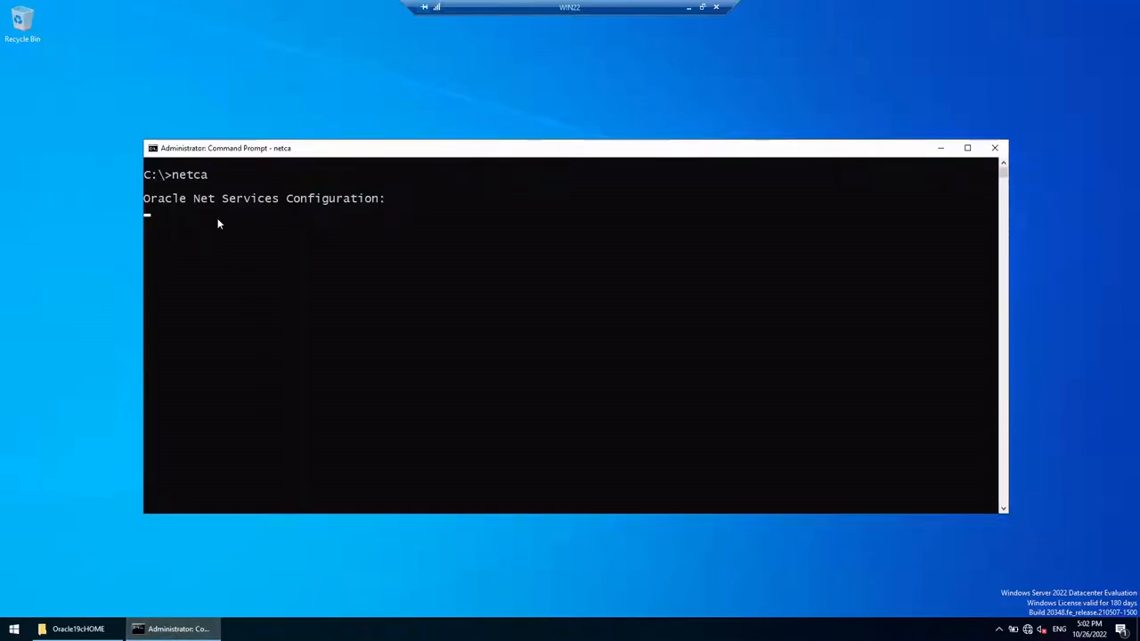
{"action": "left_click", "coordinate": [944, 150]}
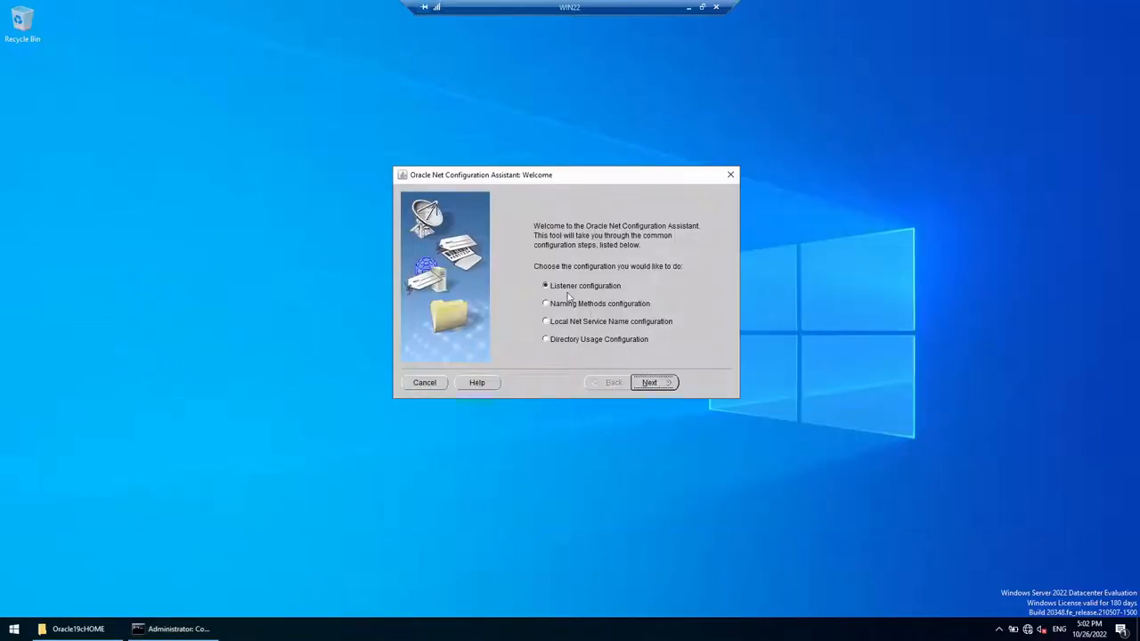
Step: Configure listener LISTENER on TCP with the standard port 1521 and watch the console progress
{"action": "left_click", "coordinate": [659, 380]}
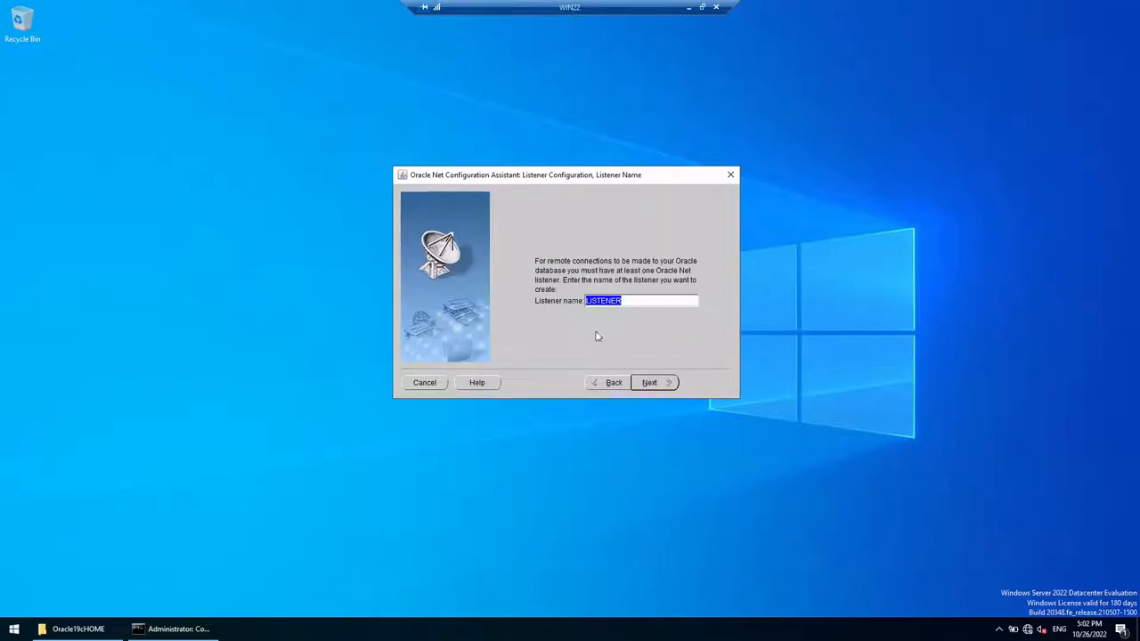
{"action": "left_click", "coordinate": [662, 383]}
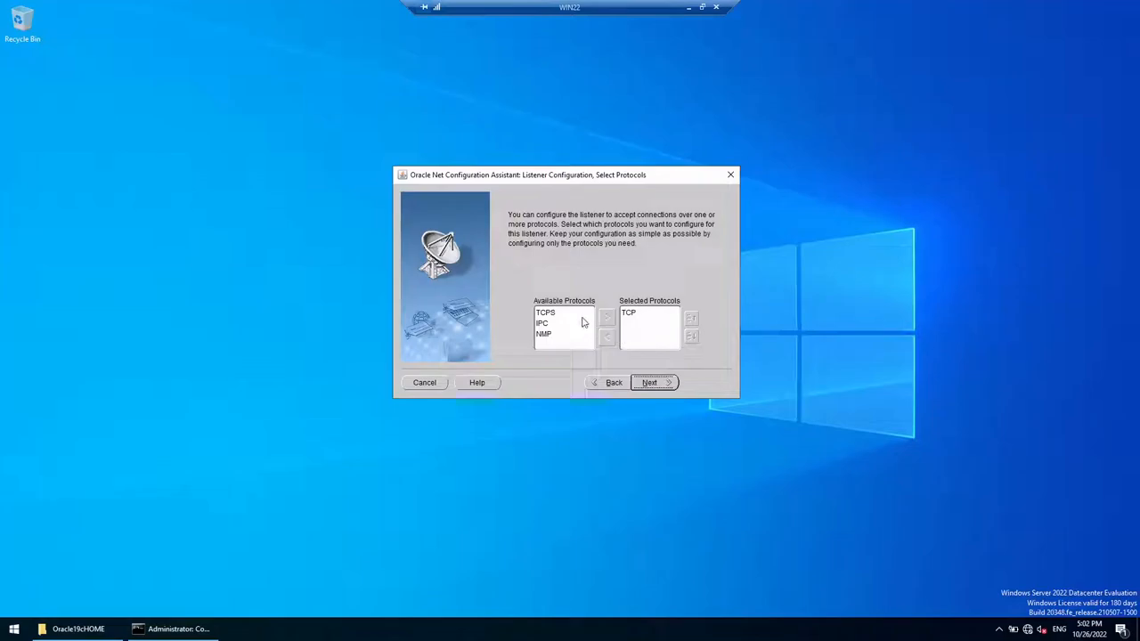
{"action": "left_click", "coordinate": [666, 383]}
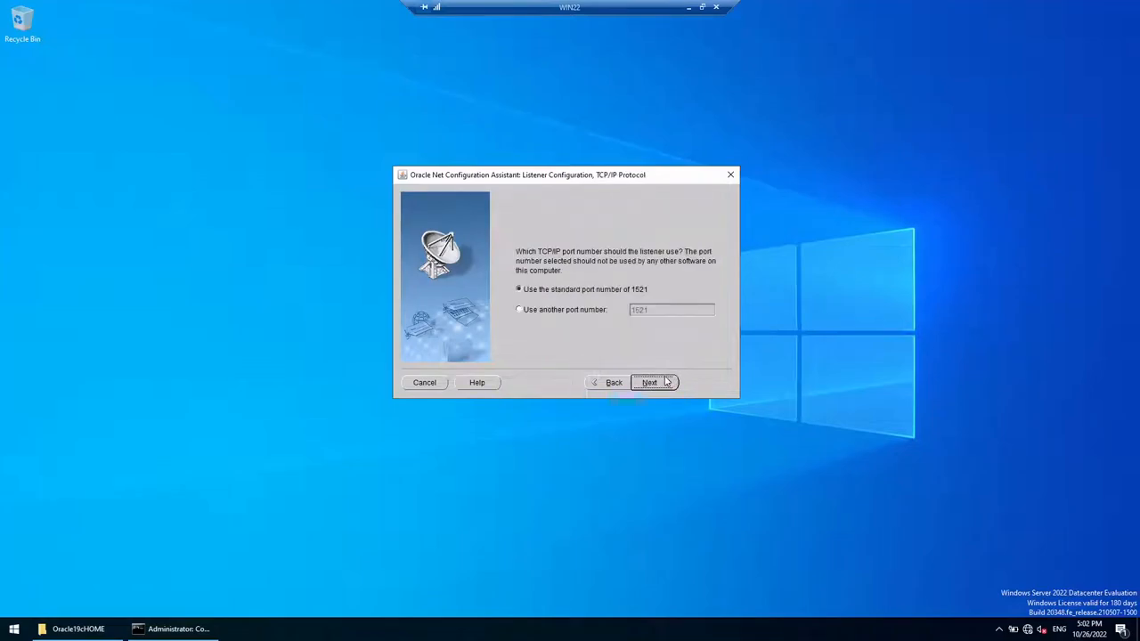
{"action": "left_click", "coordinate": [609, 309]}
{"action": "left_click", "coordinate": [673, 309]}
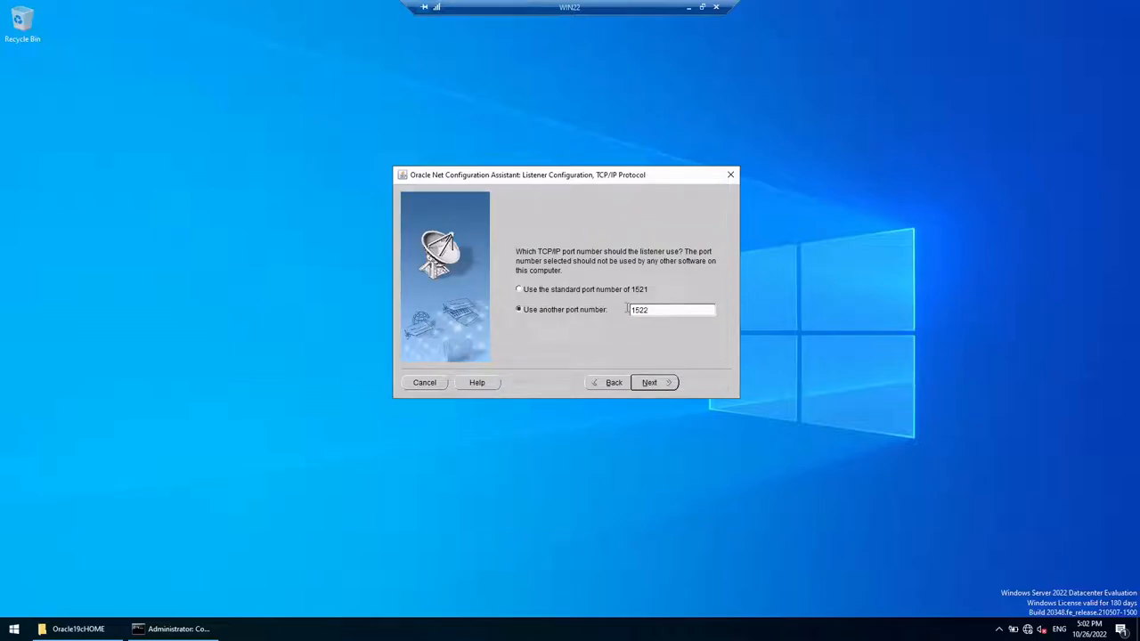
{"action": "left_click", "coordinate": [551, 295]}
{"action": "left_click", "coordinate": [648, 384]}
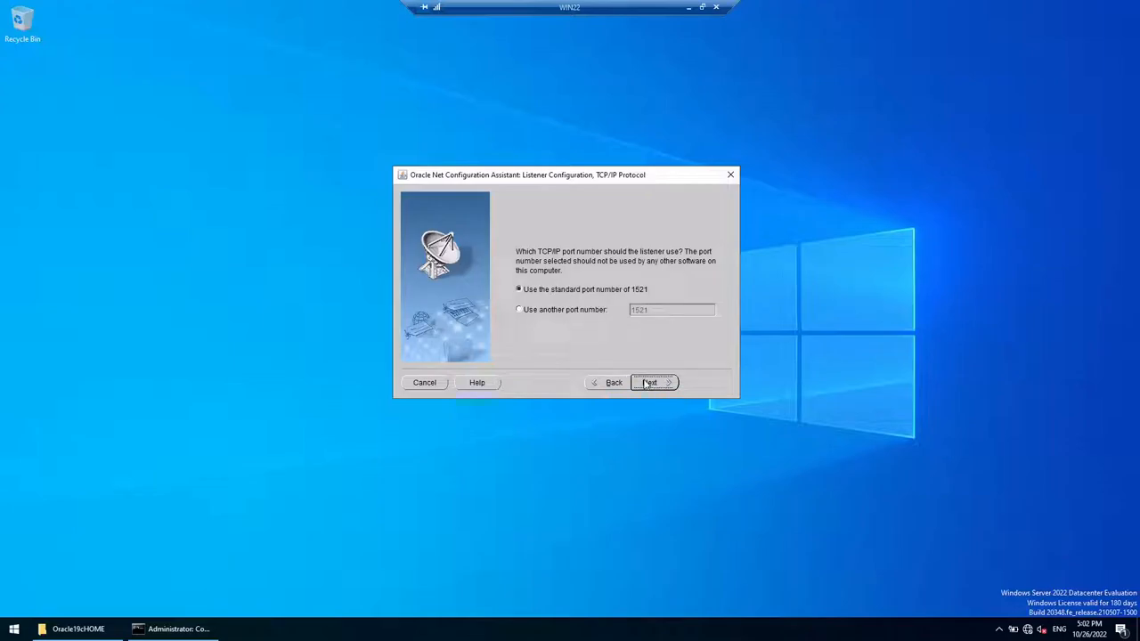
{"action": "left_click", "coordinate": [202, 633]}
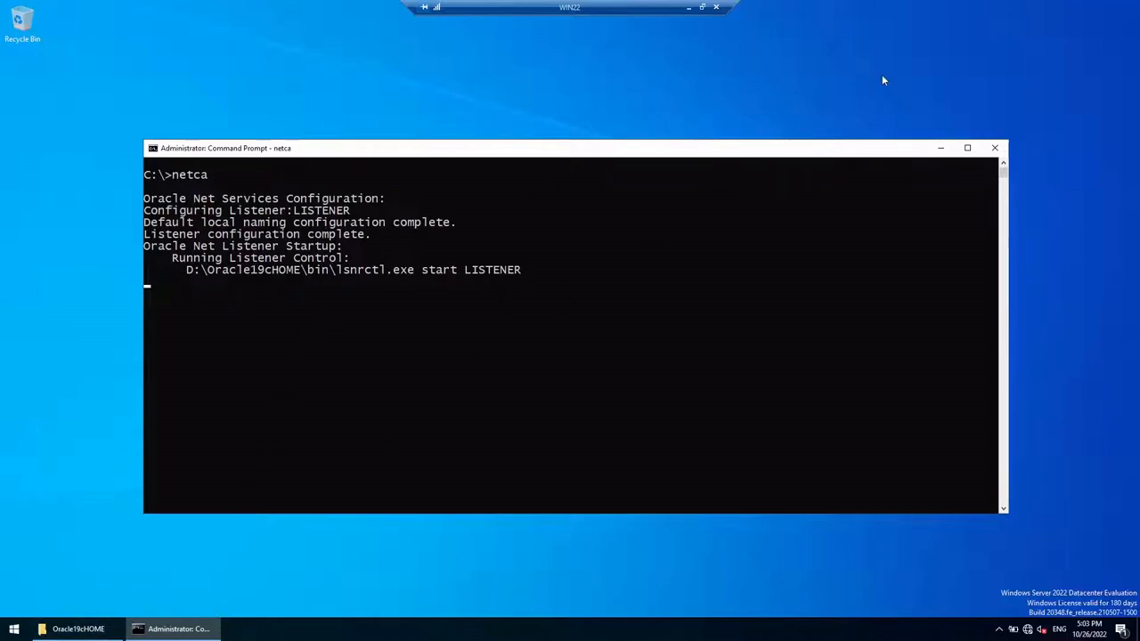
{"action": "left_click_drag", "start_coordinate": [890, 149], "coordinate": [889, 216]}
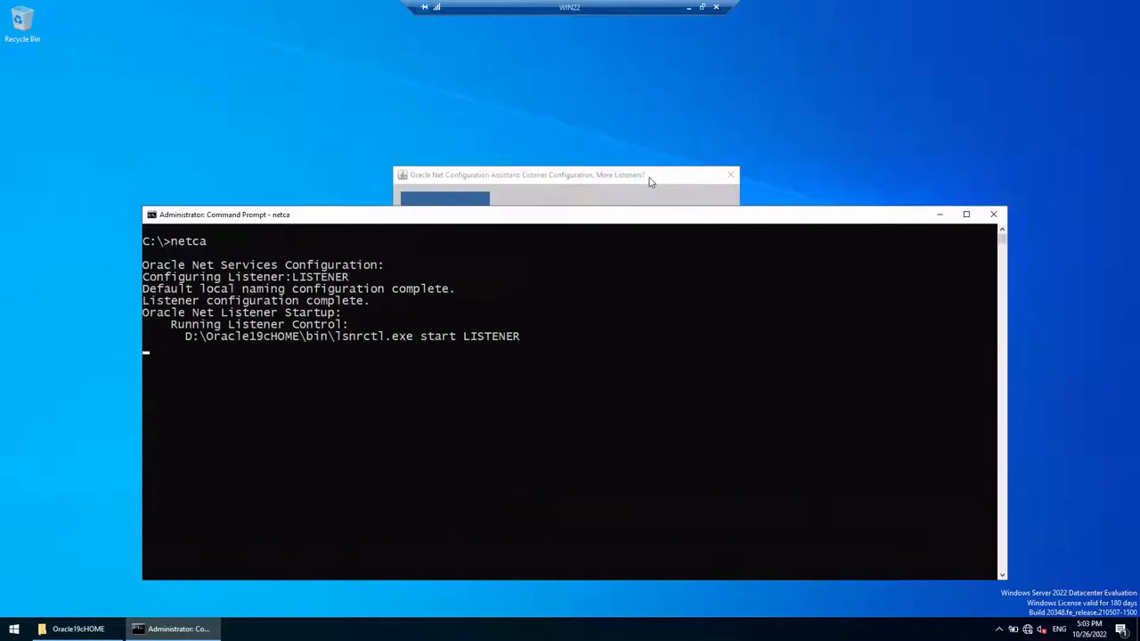
Step: Step into adding another listener, then go back to the Welcome page
{"action": "left_click", "coordinate": [653, 179]}
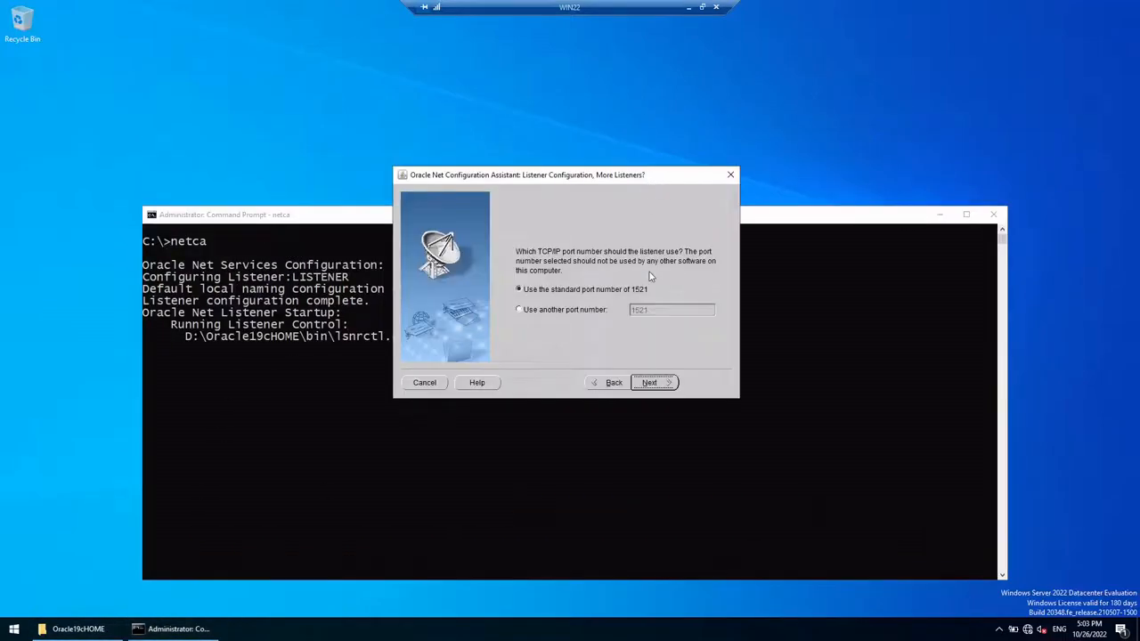
{"action": "left_click", "coordinate": [660, 383]}
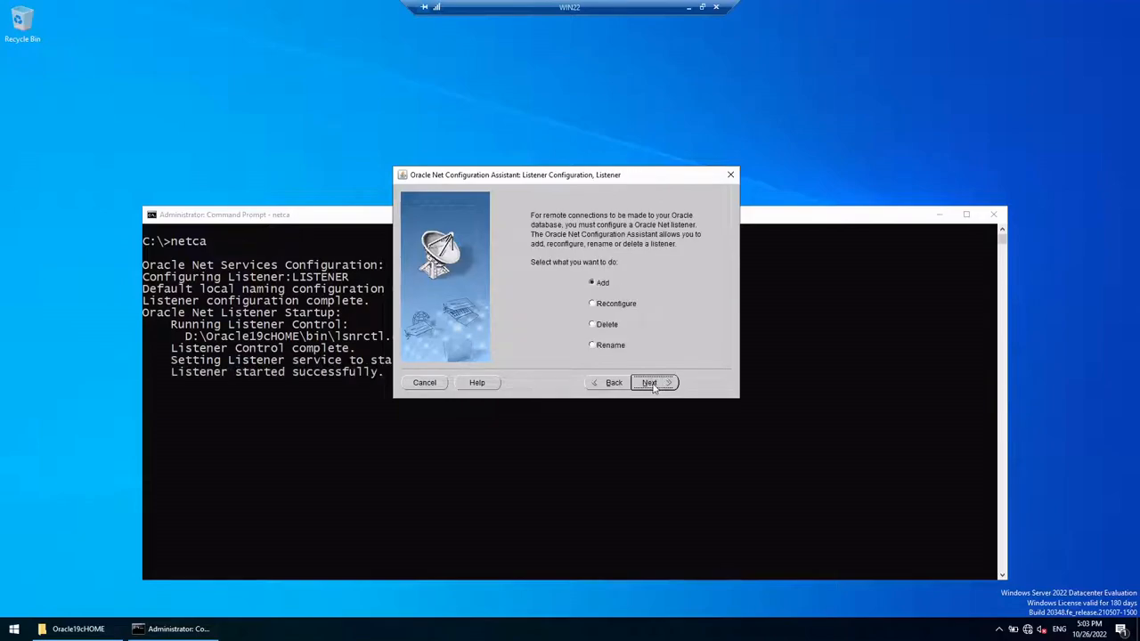
{"action": "left_click", "coordinate": [653, 385]}
{"action": "left_click", "coordinate": [651, 383]}
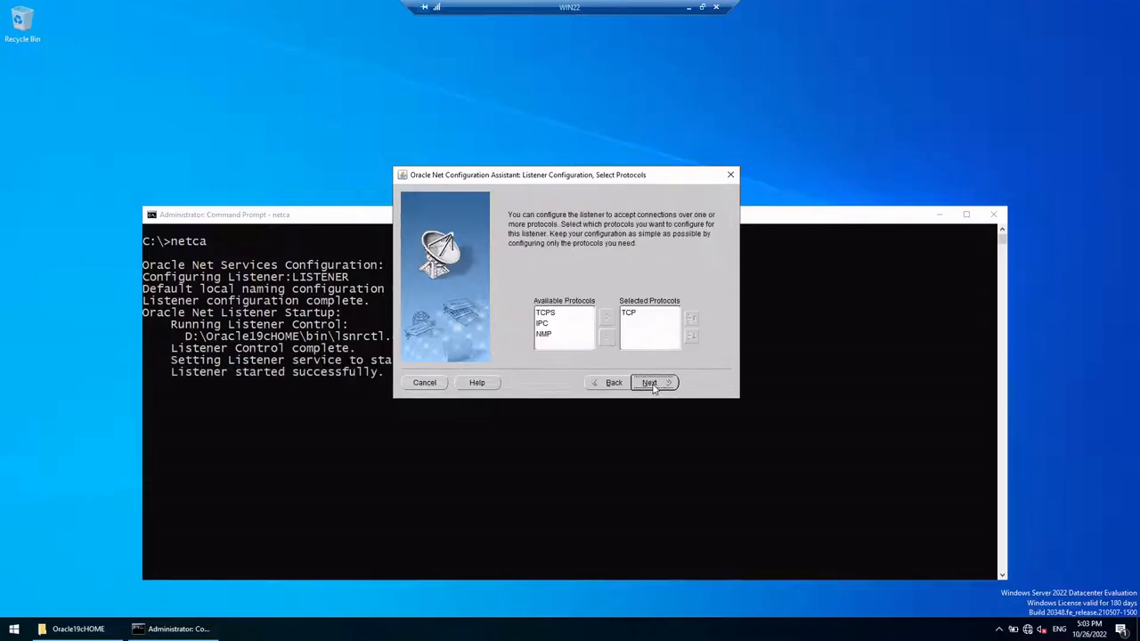
{"action": "left_click", "coordinate": [614, 383]}
{"action": "left_click", "coordinate": [614, 383]}
{"action": "left_click", "coordinate": [613, 384]}
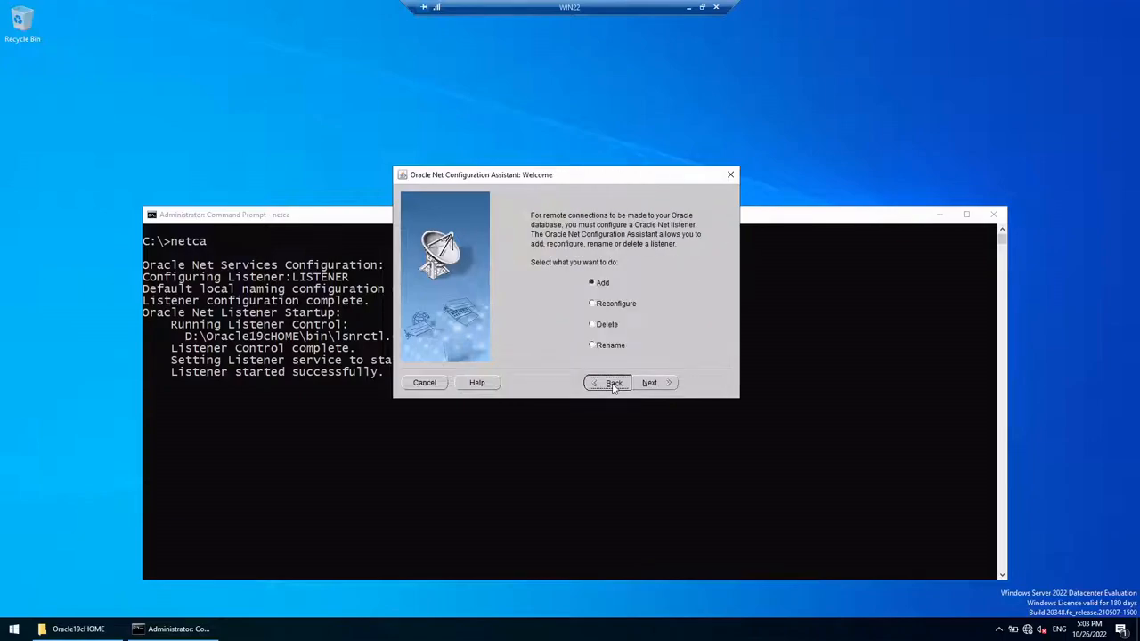
Step: Cancel and confirm exiting Net Configuration Assistant, moving the console higher
{"action": "left_click", "coordinate": [435, 383]}
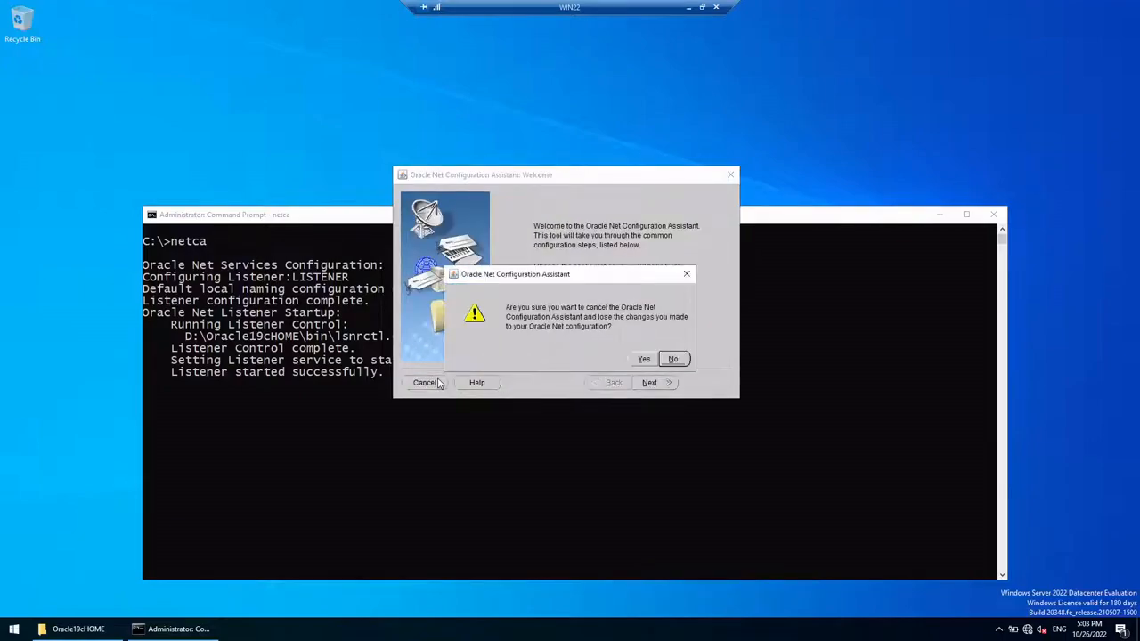
{"action": "left_click", "coordinate": [636, 360]}
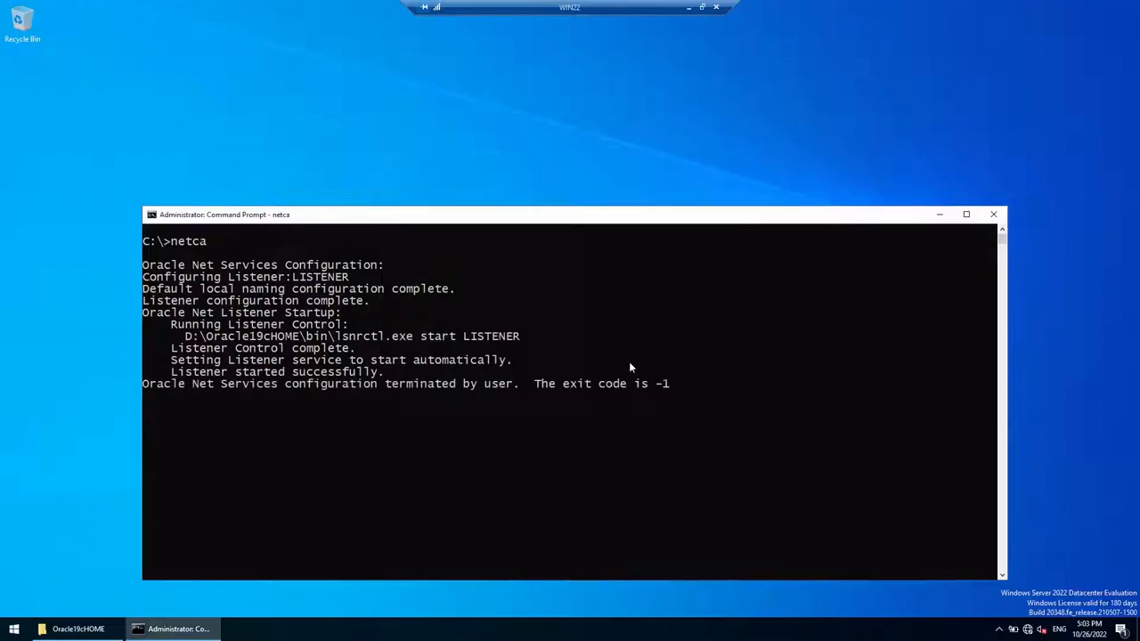
{"action": "left_click_drag", "start_coordinate": [556, 217], "coordinate": [554, 114]}
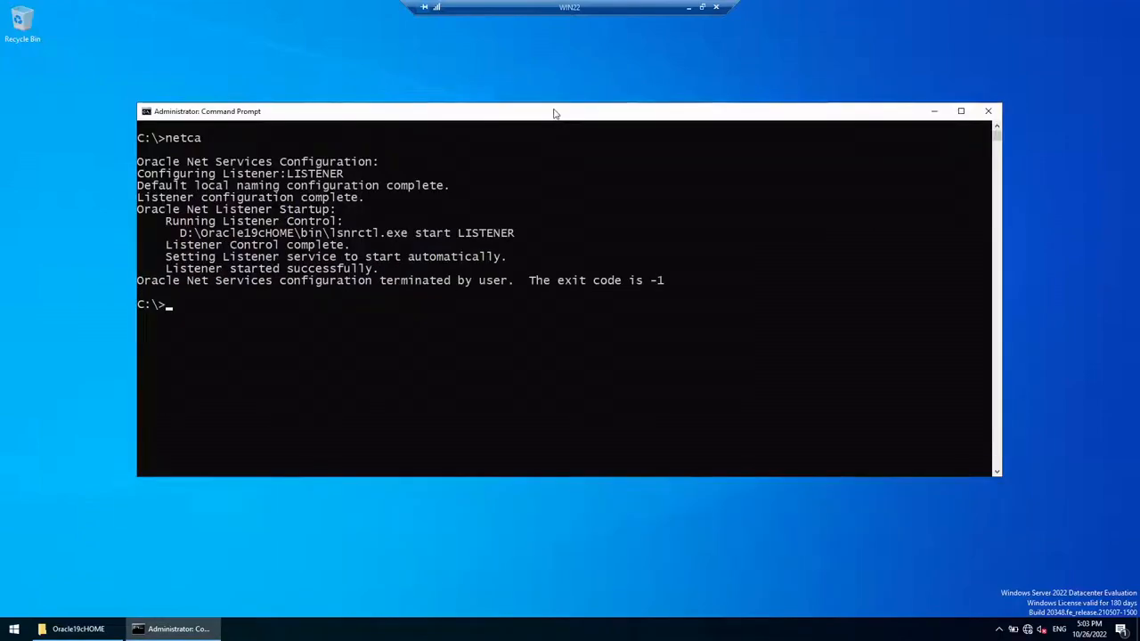
{"action": "left_click", "coordinate": [13, 631]}
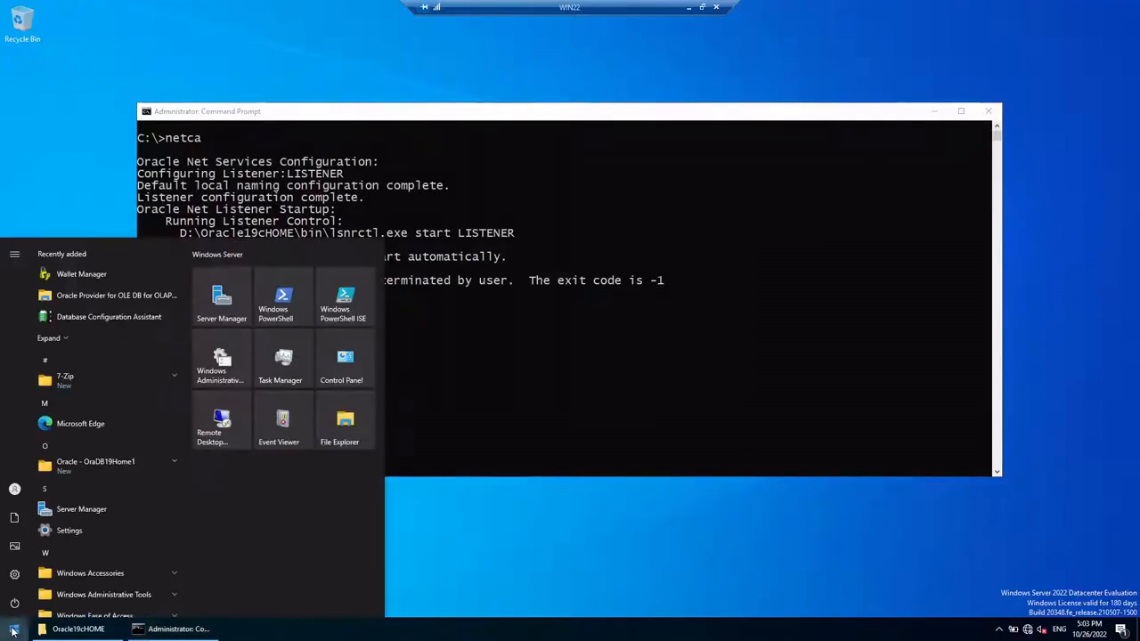
Step: Run dbca at the C:\> prompt and advance to the database creation mode step
{"action": "left_click", "coordinate": [99, 463]}
{"action": "scroll", "coordinate": [111, 419], "scroll_direction": "down", "scroll_amount": 5}
{"action": "scroll", "coordinate": [111, 406], "scroll_direction": "up", "scroll_amount": 3}
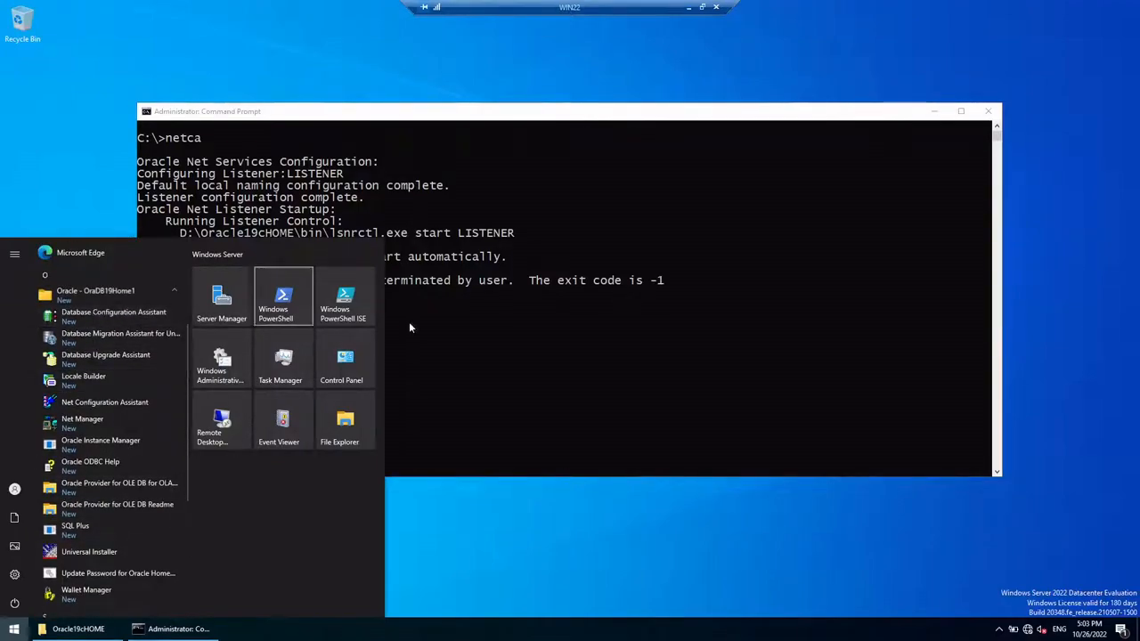
{"action": "left_click", "coordinate": [558, 329]}
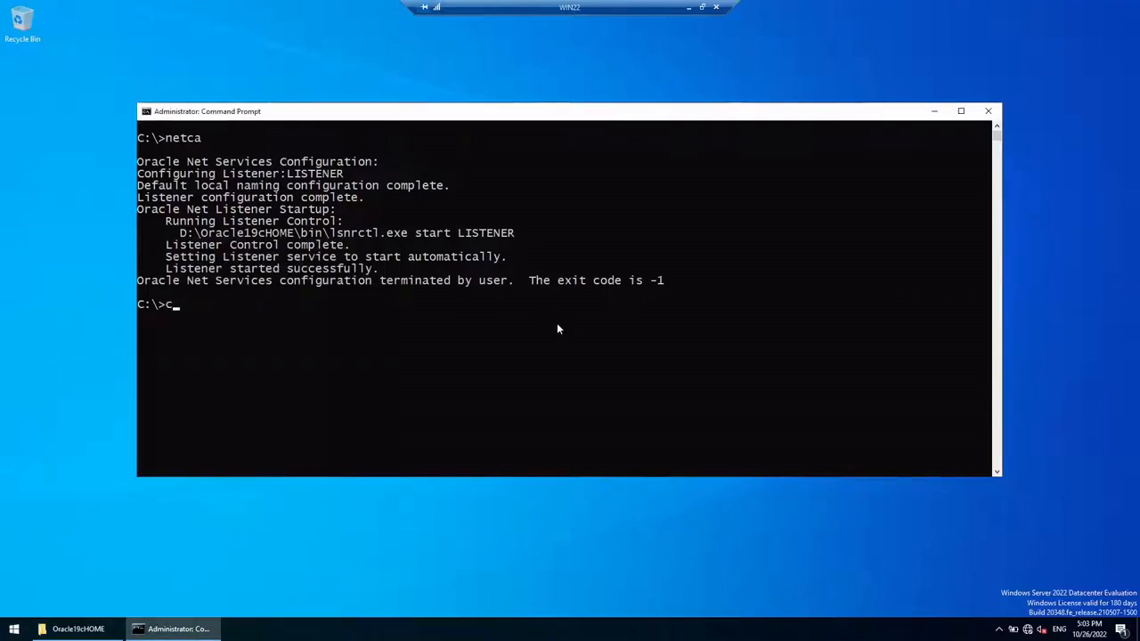
{"action": "key", "text": "BackSpace"}
{"action": "type", "text": "dbca"}
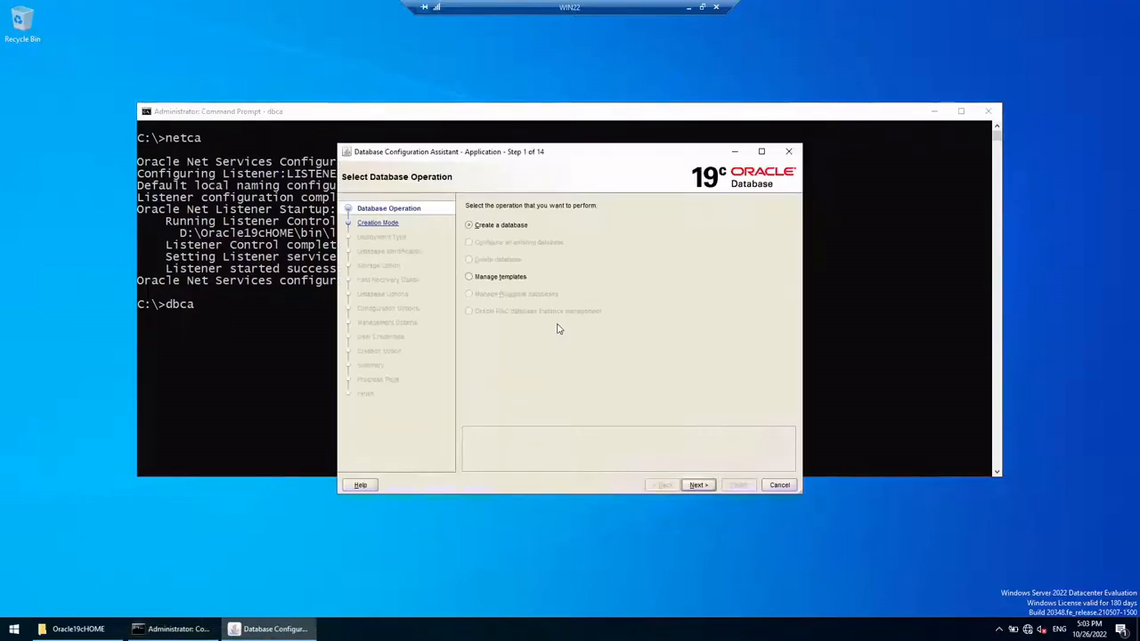
{"action": "left_click", "coordinate": [934, 112]}
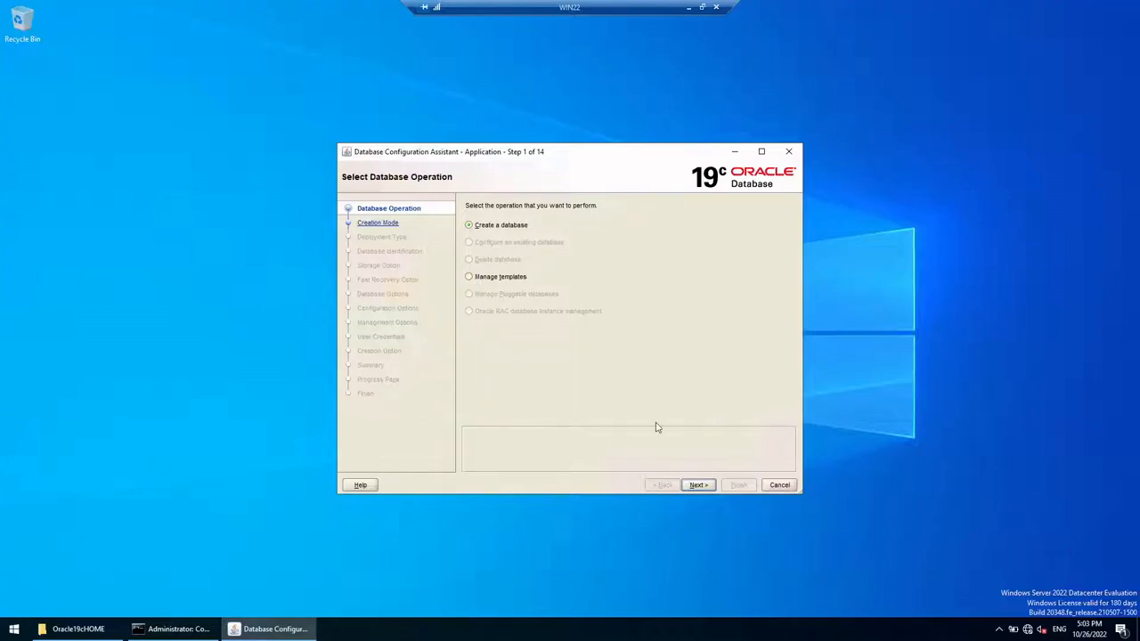
{"action": "left_click", "coordinate": [697, 485]}
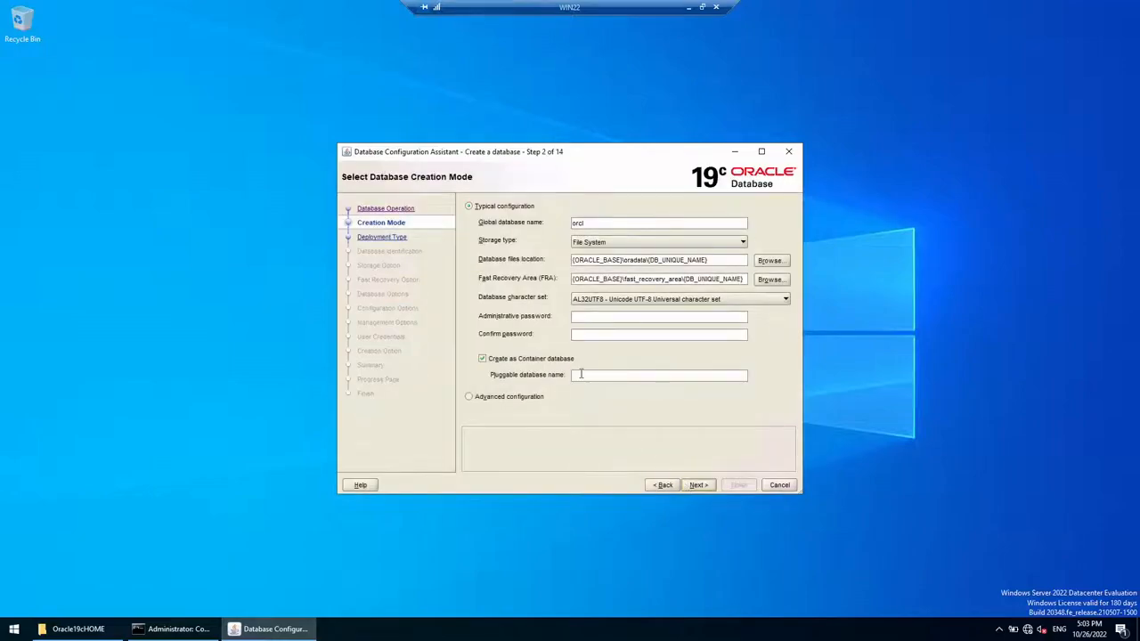
Step: Rename the global database to ora19, review the file paths, and keep AL32UTF8 character set
{"action": "double_click", "coordinate": [594, 222]}
{"action": "type", "text": "or"}
{"action": "key", "text": "Tab"}
{"action": "left_click_drag", "start_coordinate": [712, 264], "coordinate": [536, 262]}
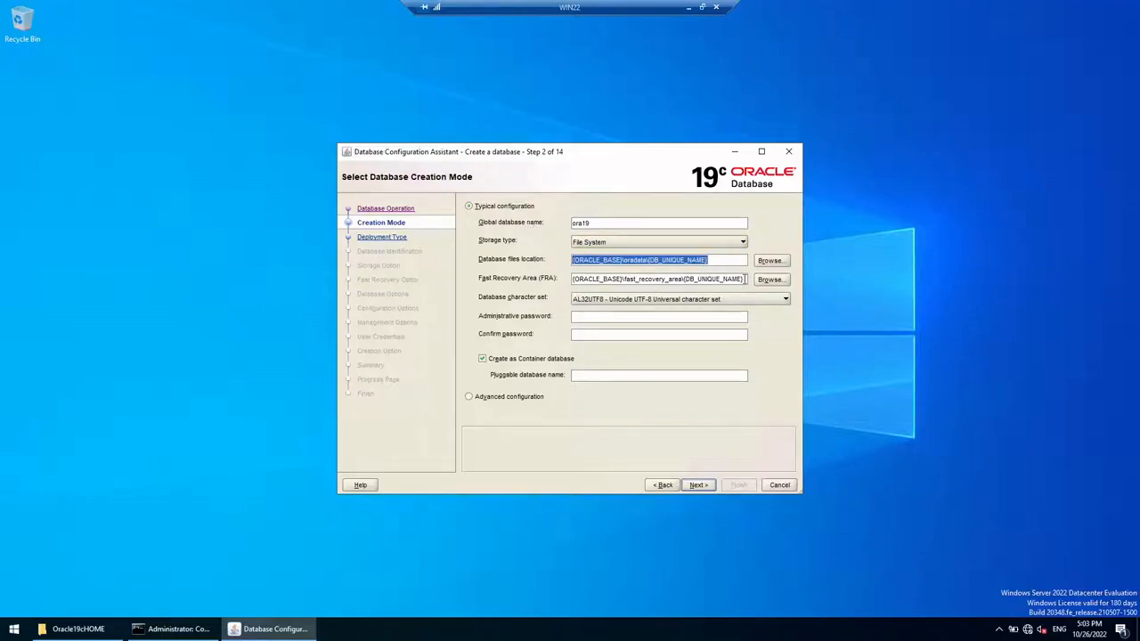
{"action": "left_click_drag", "start_coordinate": [745, 279], "coordinate": [537, 278]}
{"action": "left_click", "coordinate": [606, 301]}
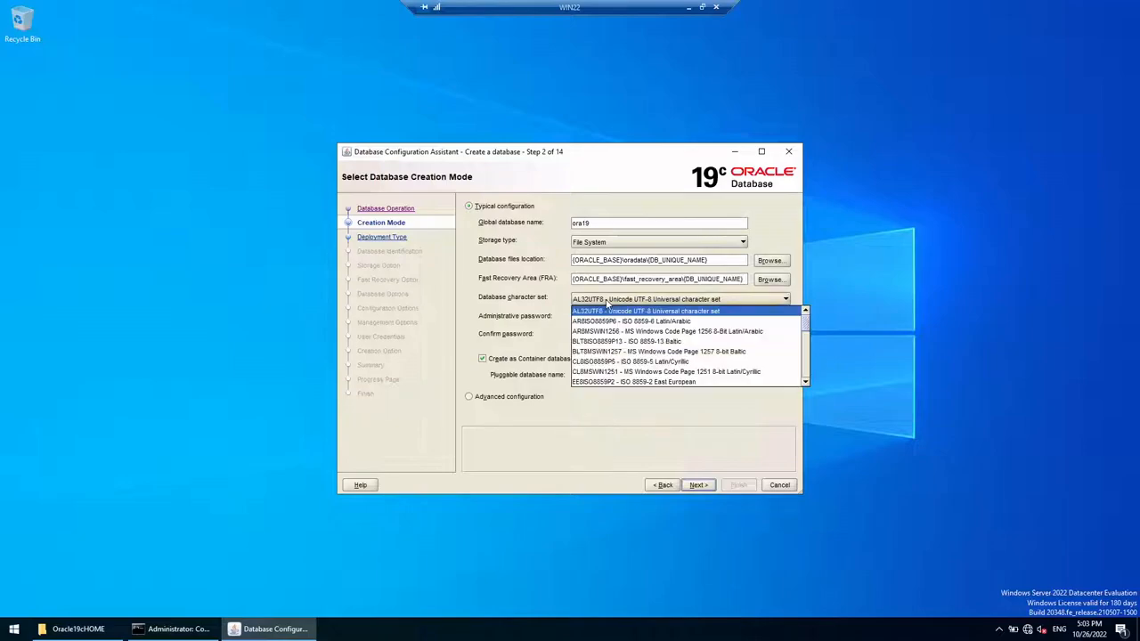
{"action": "left_click", "coordinate": [607, 303]}
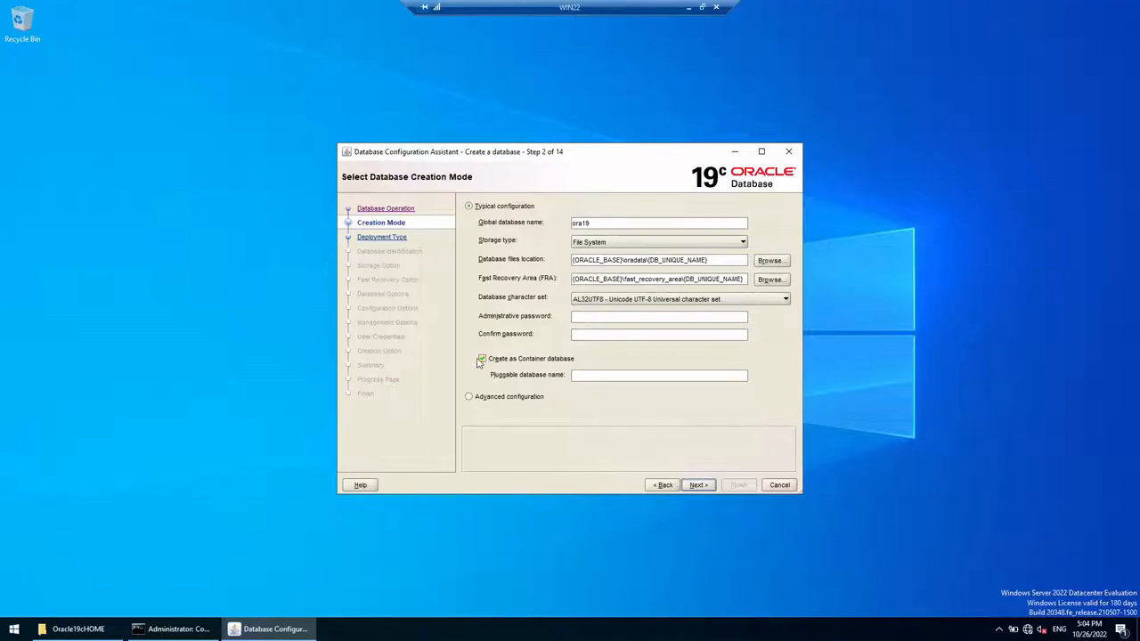
Step: Turn off container database creation and enter the administrative password
{"action": "left_click", "coordinate": [483, 360]}
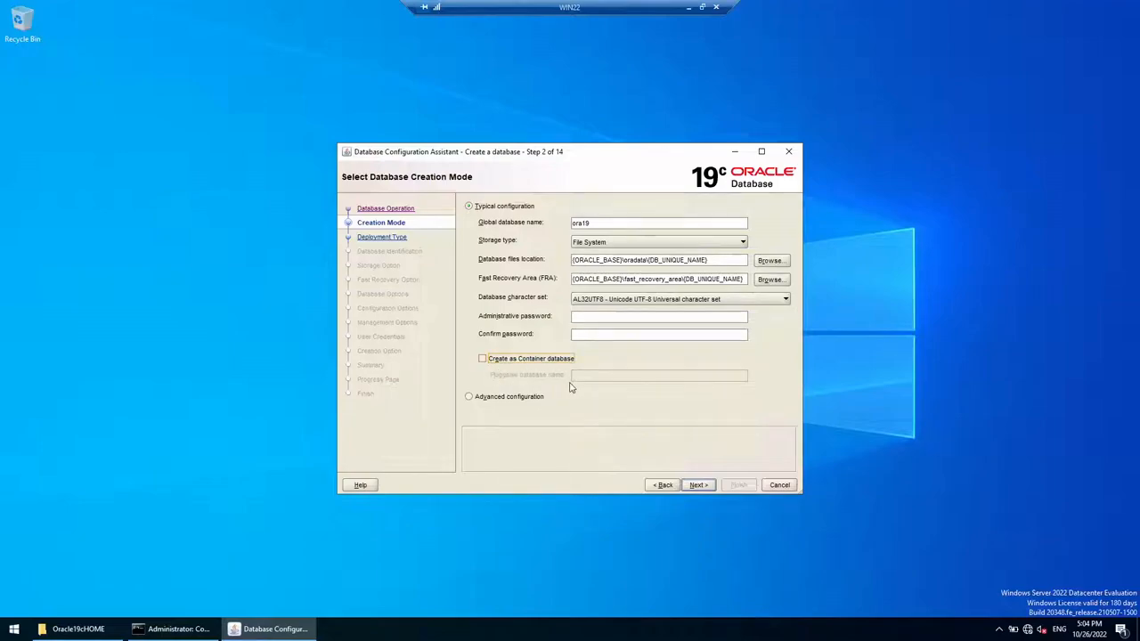
{"action": "left_click", "coordinate": [582, 317]}
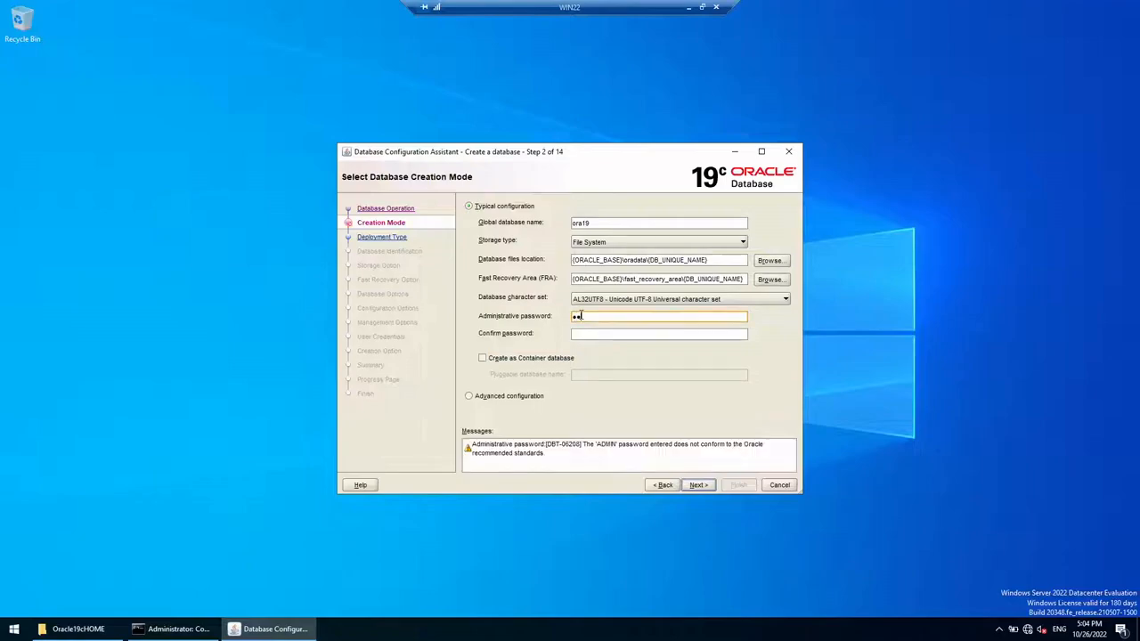
{"action": "left_click", "coordinate": [15, 635]}
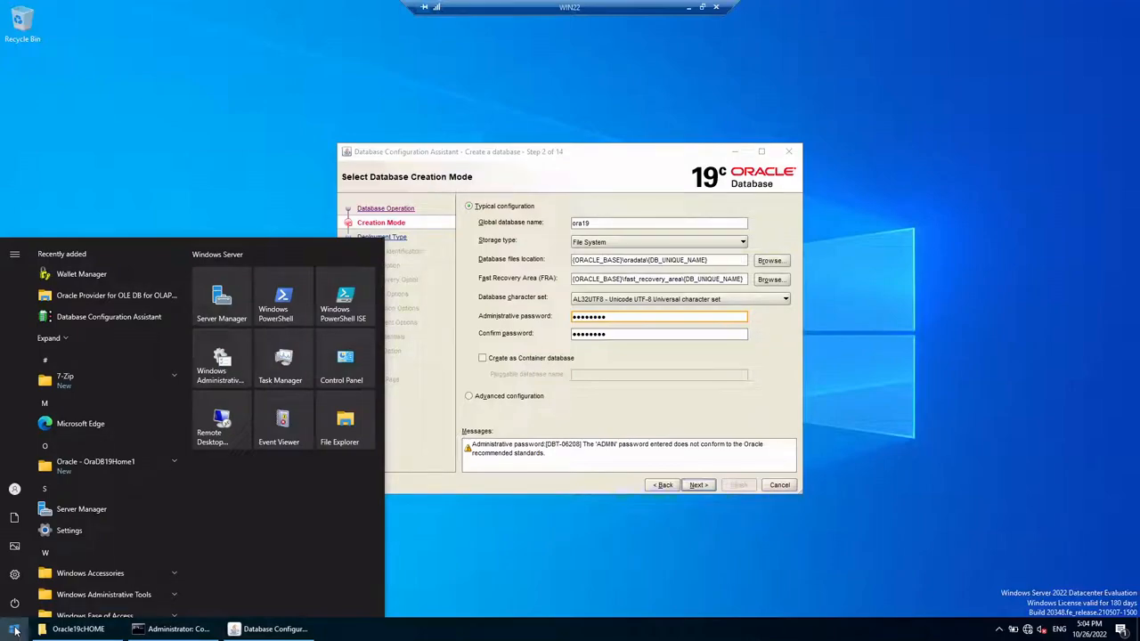
Step: Create an oradata folder on the EXTRA (E:) drive in File Explorer
{"action": "left_click", "coordinate": [340, 427]}
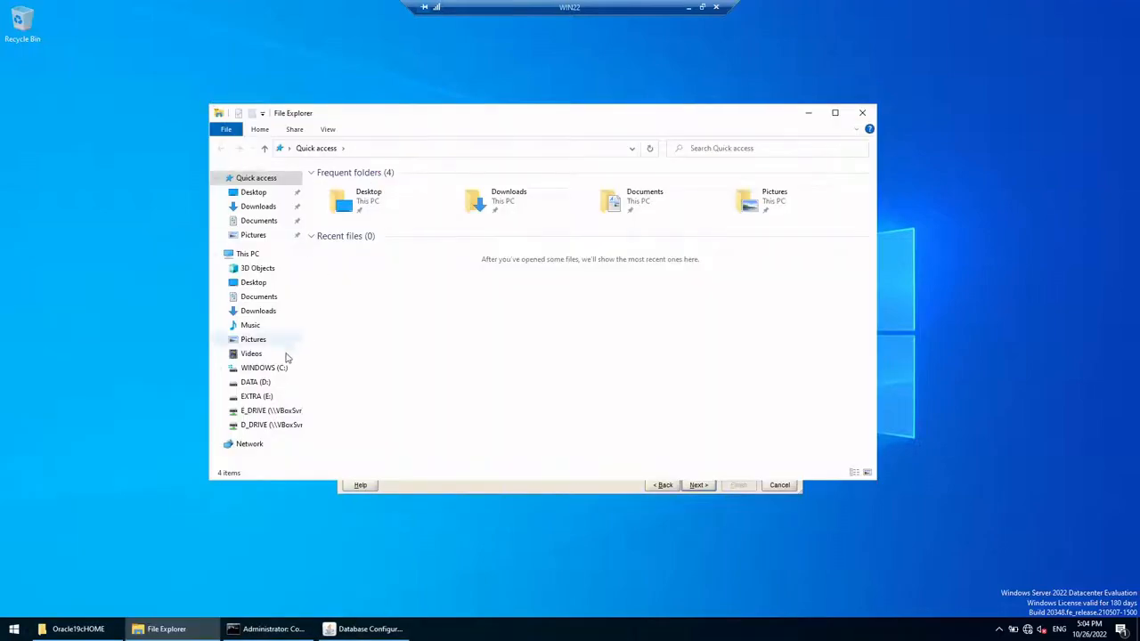
{"action": "left_click", "coordinate": [256, 397]}
{"action": "right_click", "coordinate": [432, 283]}
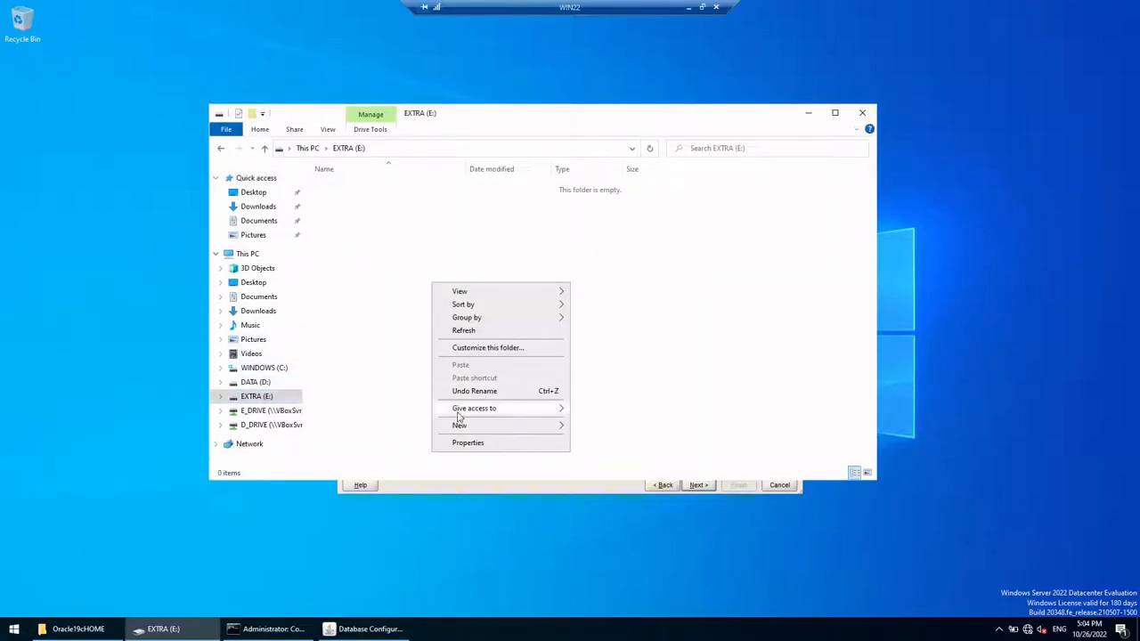
{"action": "mouse_move", "coordinate": [460, 425]}
{"action": "left_click", "coordinate": [586, 425]}
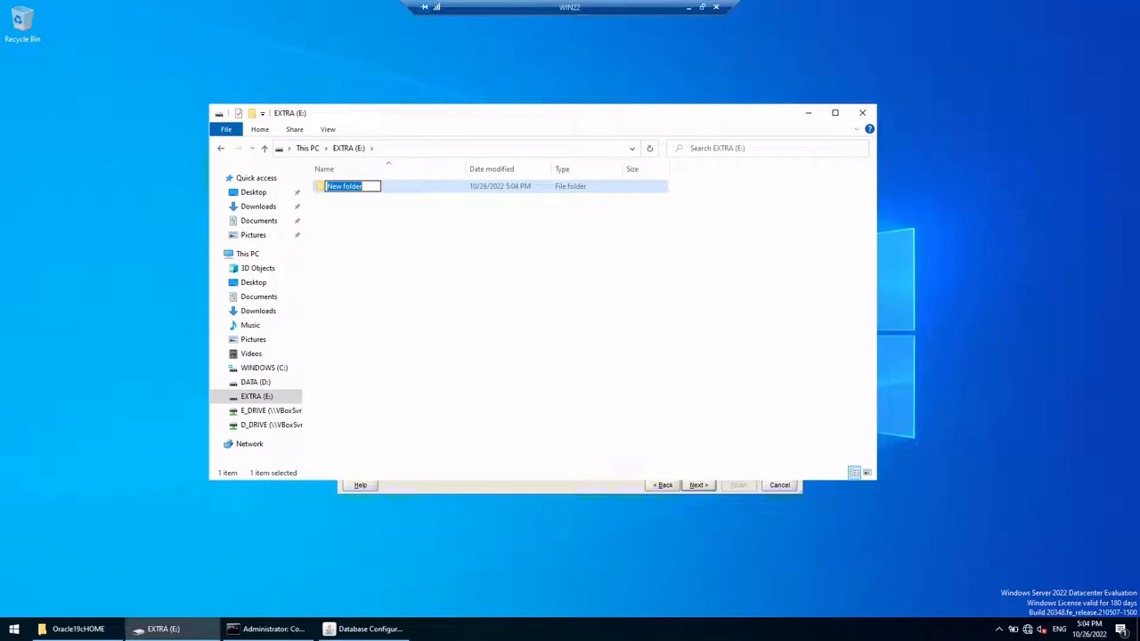
{"action": "type", "text": "oradata"}
{"action": "key", "text": "Return"}
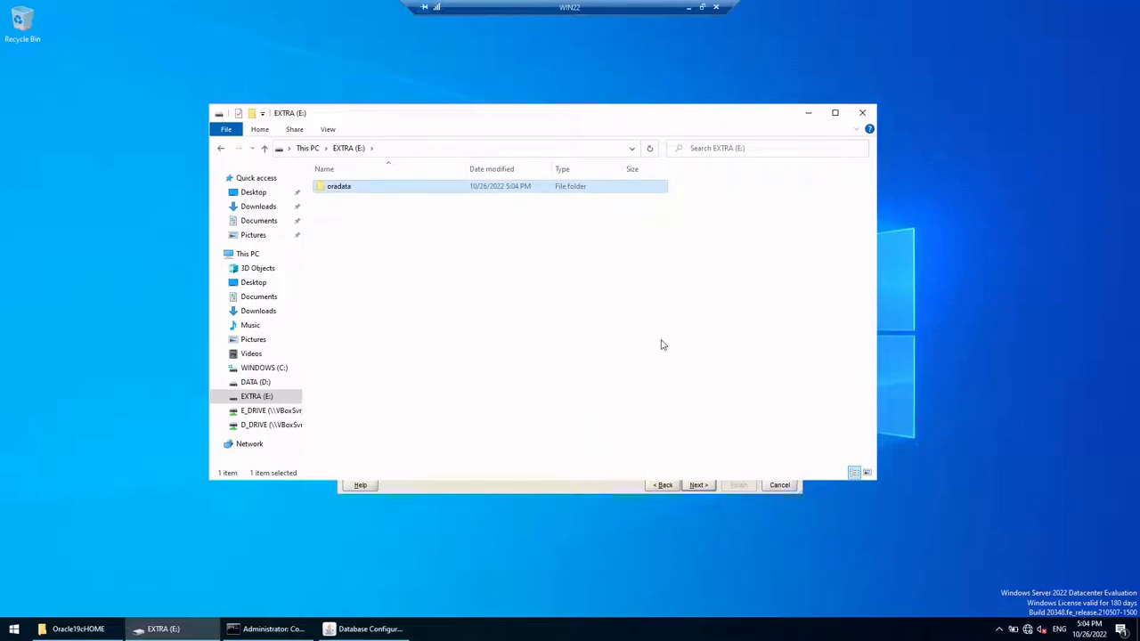
Step: Create a second folder named fra on E: and minimize Explorer
{"action": "right_click", "coordinate": [613, 286]}
{"action": "mouse_move", "coordinate": [672, 429]}
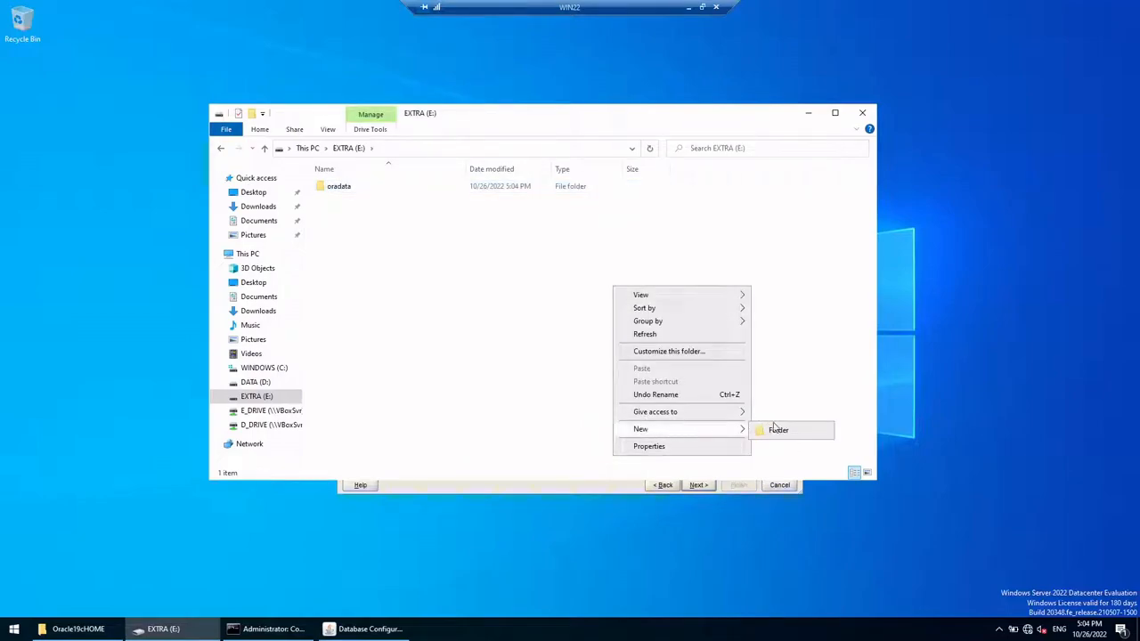
{"action": "left_click", "coordinate": [775, 430]}
{"action": "type", "text": "fra"}
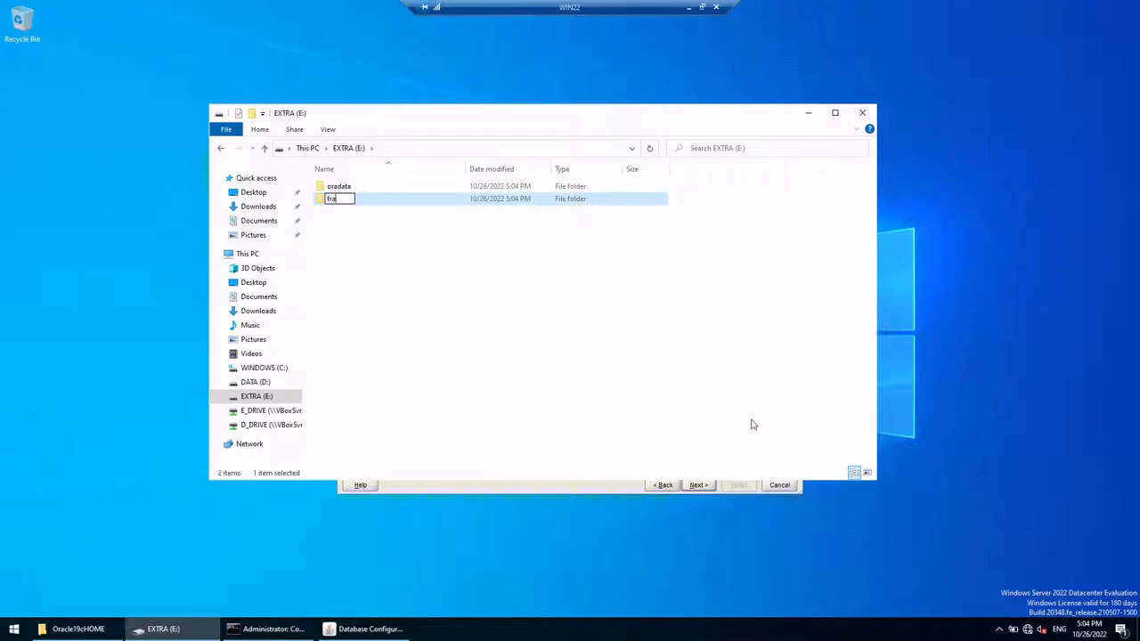
{"action": "key", "text": "Return"}
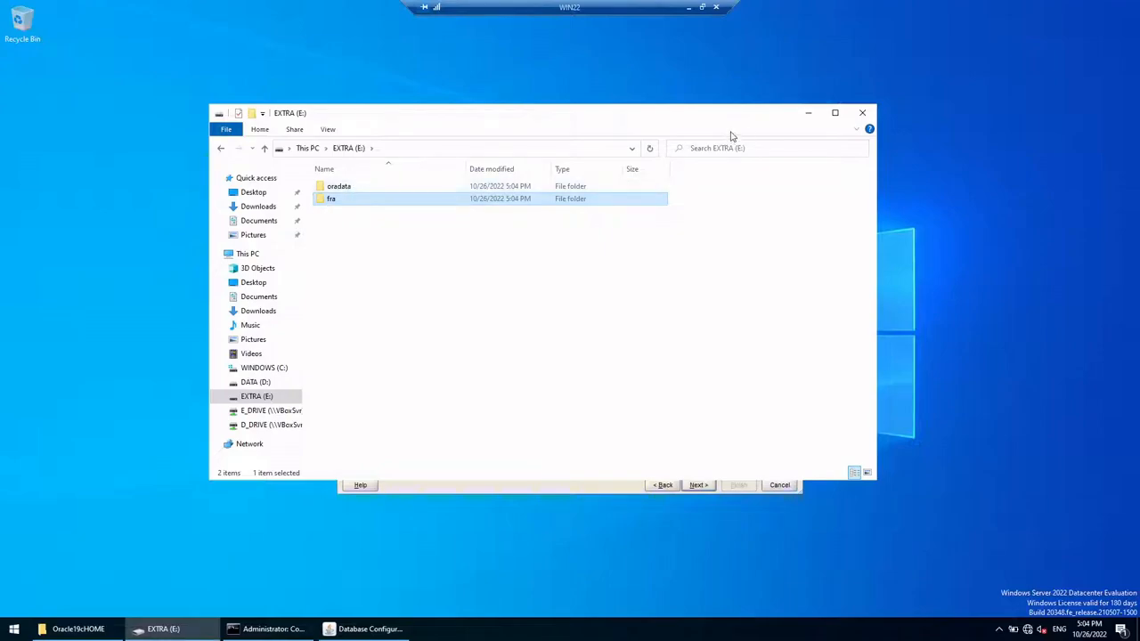
{"action": "left_click", "coordinate": [820, 116]}
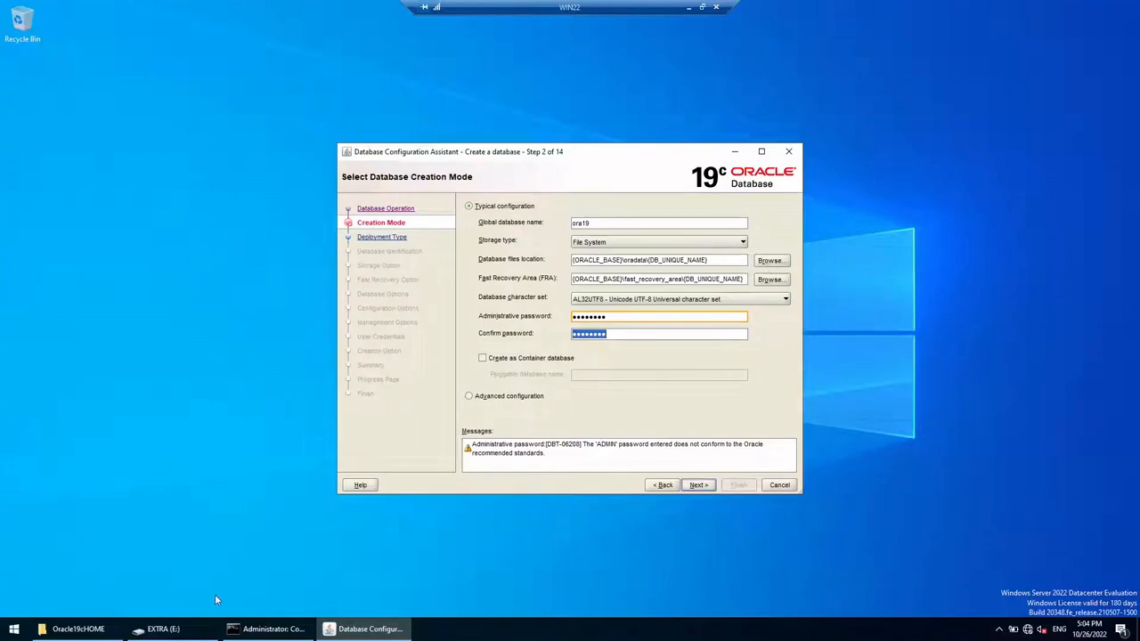
Step: Copy the E:\oradata folder path from File Explorer
{"action": "left_click", "coordinate": [205, 629]}
{"action": "double_click", "coordinate": [359, 191]}
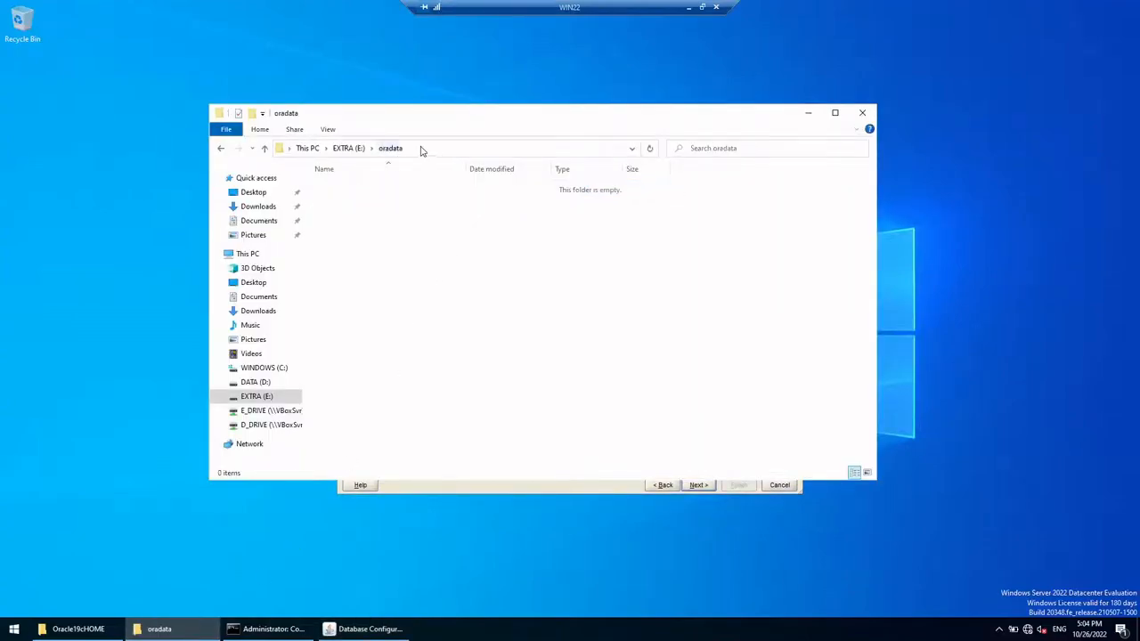
{"action": "left_click", "coordinate": [422, 150]}
{"action": "key", "text": "ctrl+c"}
{"action": "left_click", "coordinate": [808, 113]}
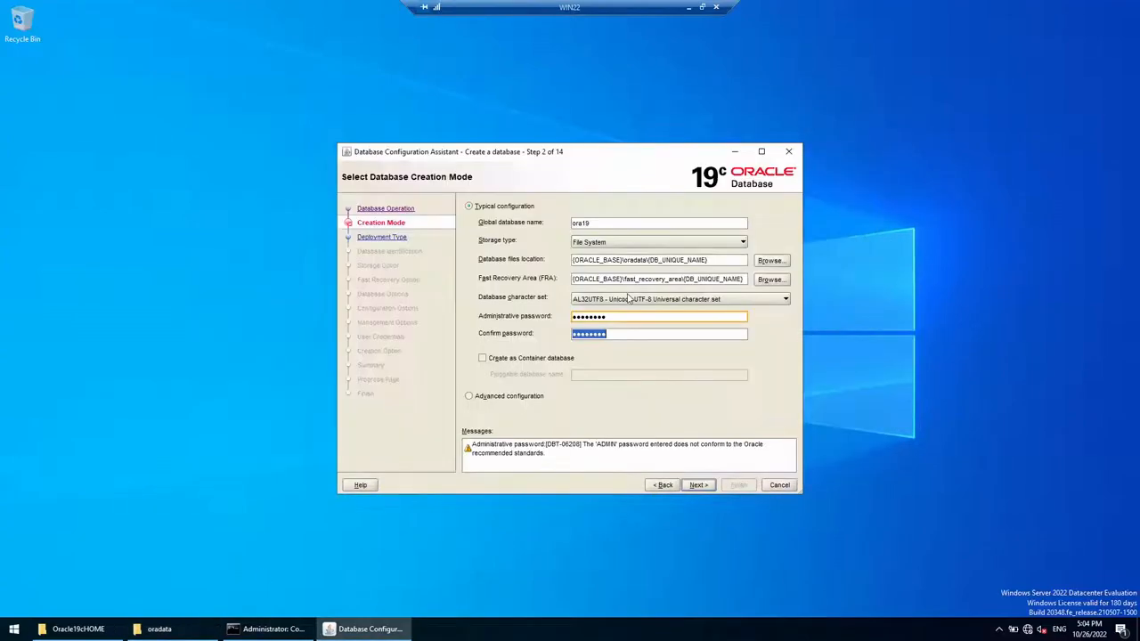
Step: Set database files location to E:\oradata and recovery area to E:\fra, accepting the password warning
{"action": "triple_click", "coordinate": [636, 260]}
{"action": "key", "text": "ctrl+v"}
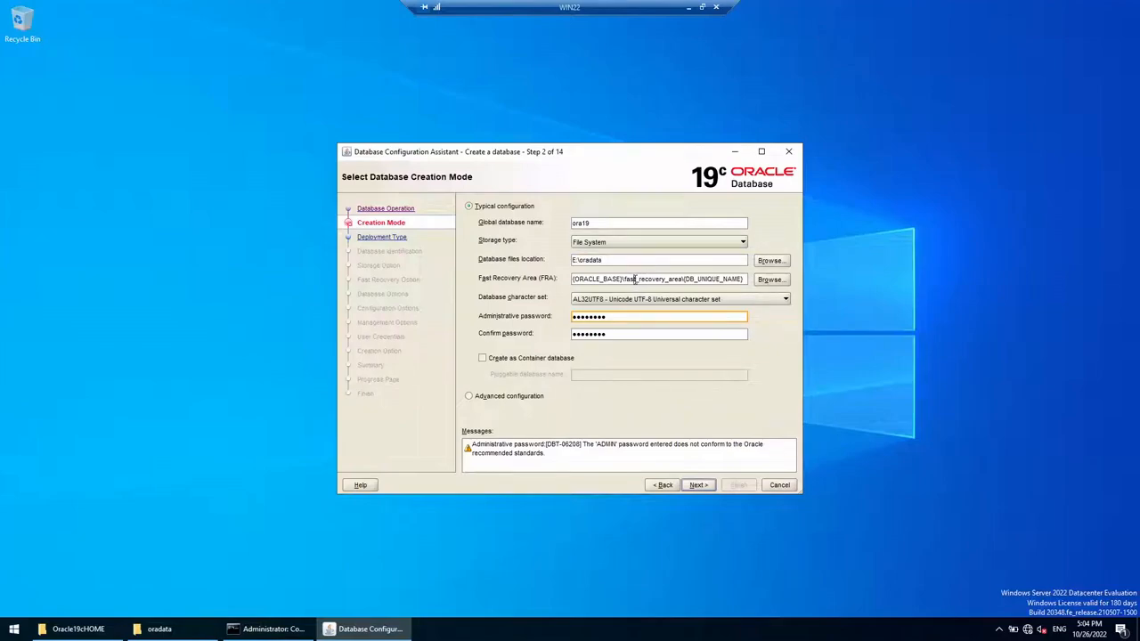
{"action": "triple_click", "coordinate": [636, 279]}
{"action": "key", "text": "ctrl+v"}
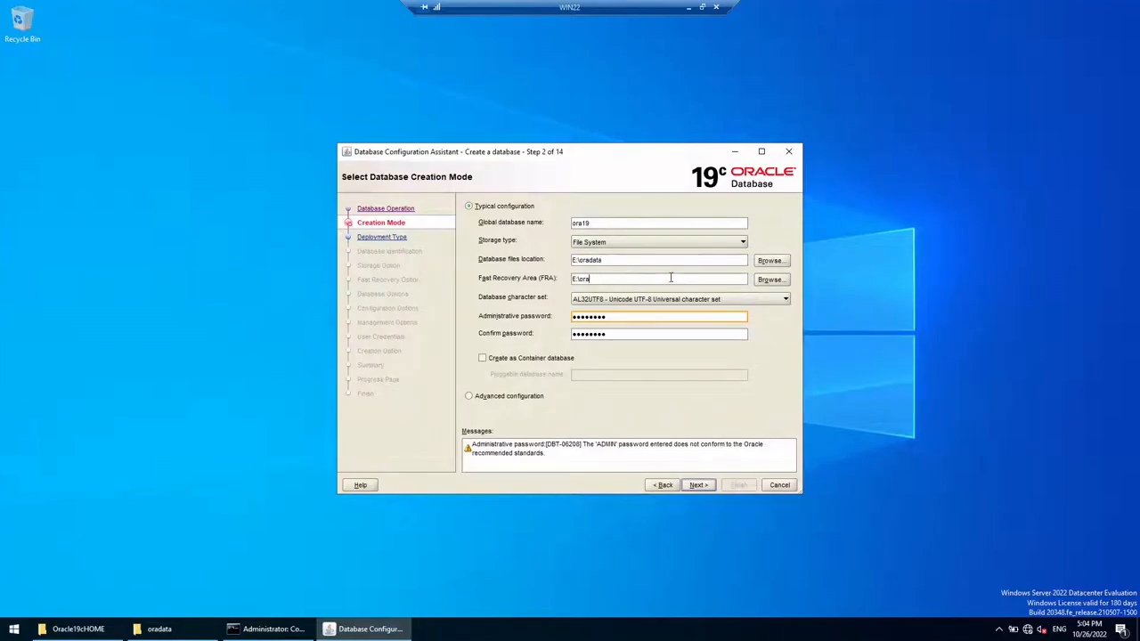
{"action": "key", "text": "BackSpace"}
{"action": "key", "text": "BackSpace"}
{"action": "left_click", "coordinate": [694, 484]}
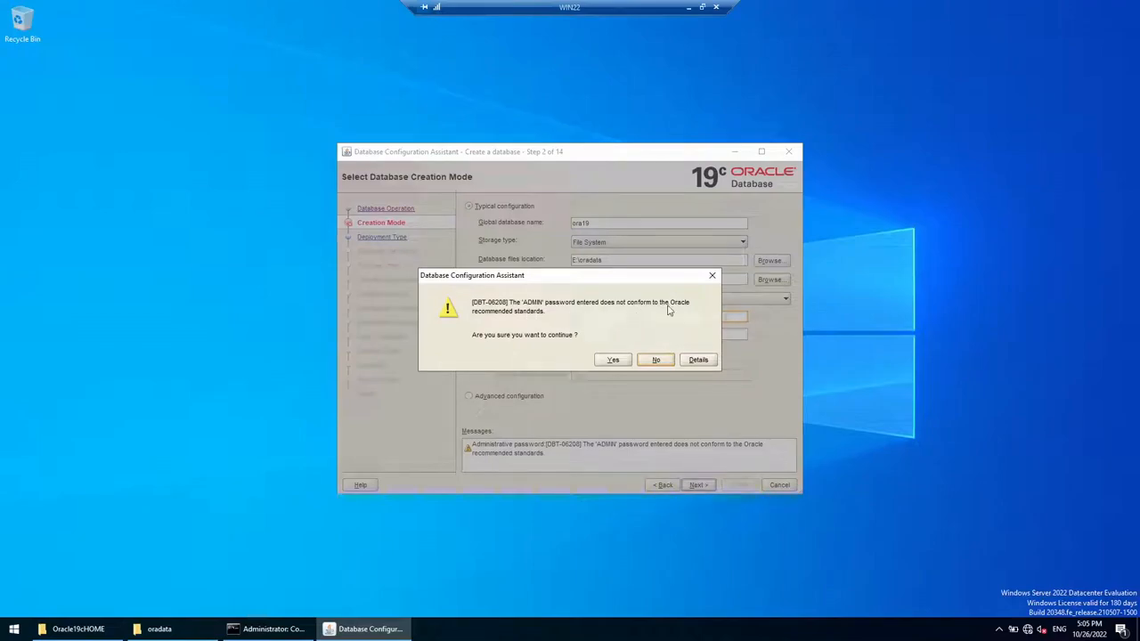
{"action": "left_click", "coordinate": [616, 360]}
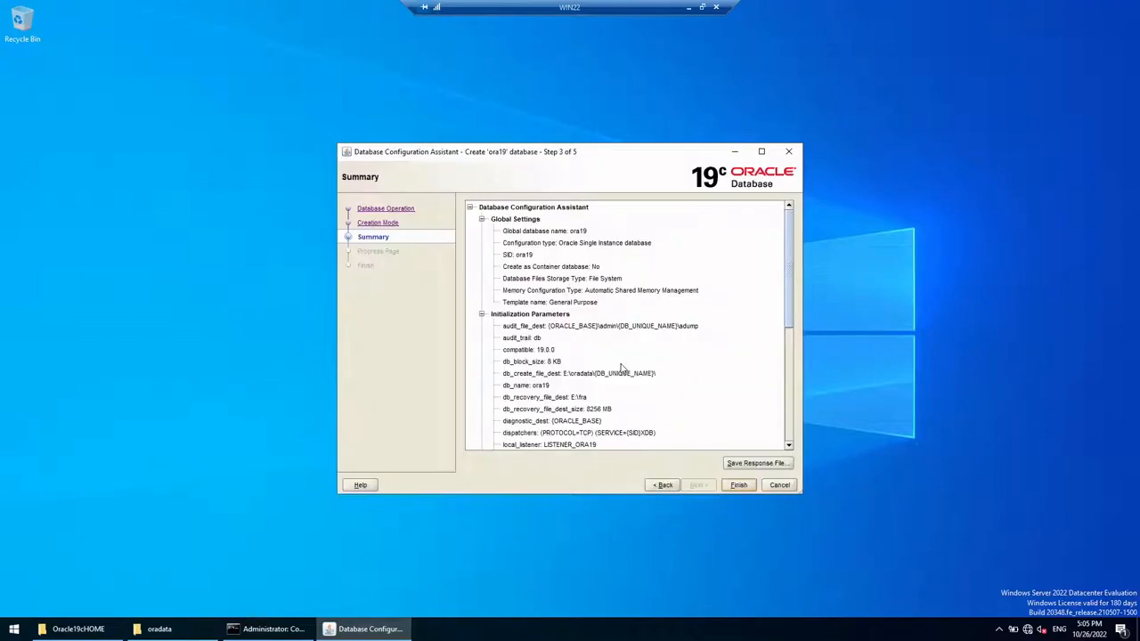
Step: Review the ora19 Summary, save the response file dbca.rsp, then go back a step
{"action": "scroll", "coordinate": [572, 276], "scroll_direction": "down", "scroll_amount": 5}
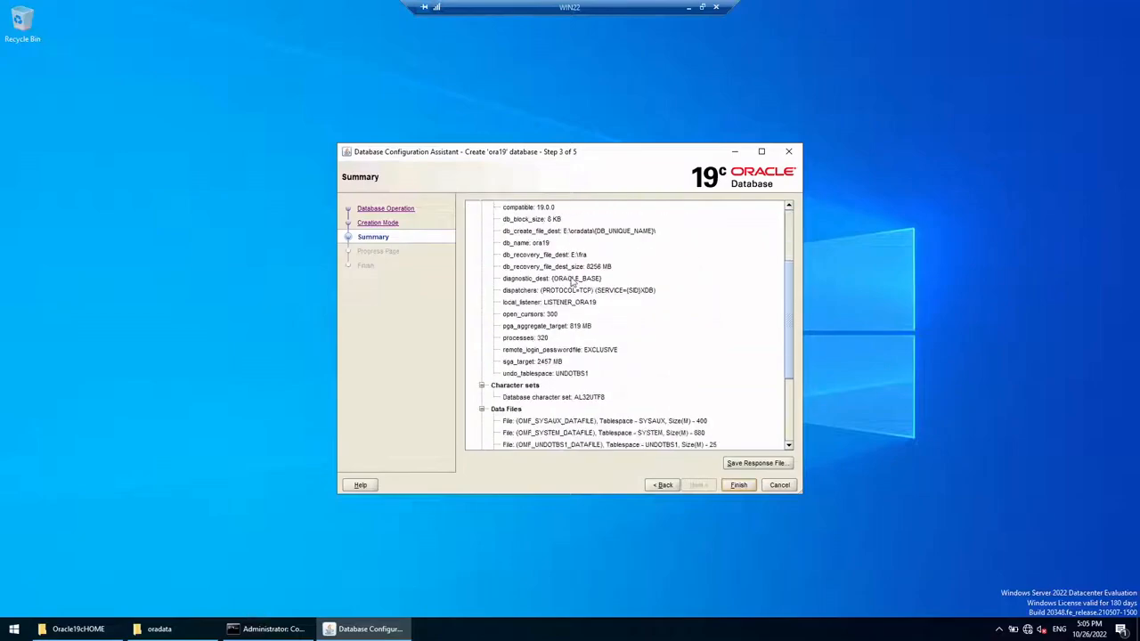
{"action": "scroll", "coordinate": [572, 283], "scroll_direction": "up", "scroll_amount": 4}
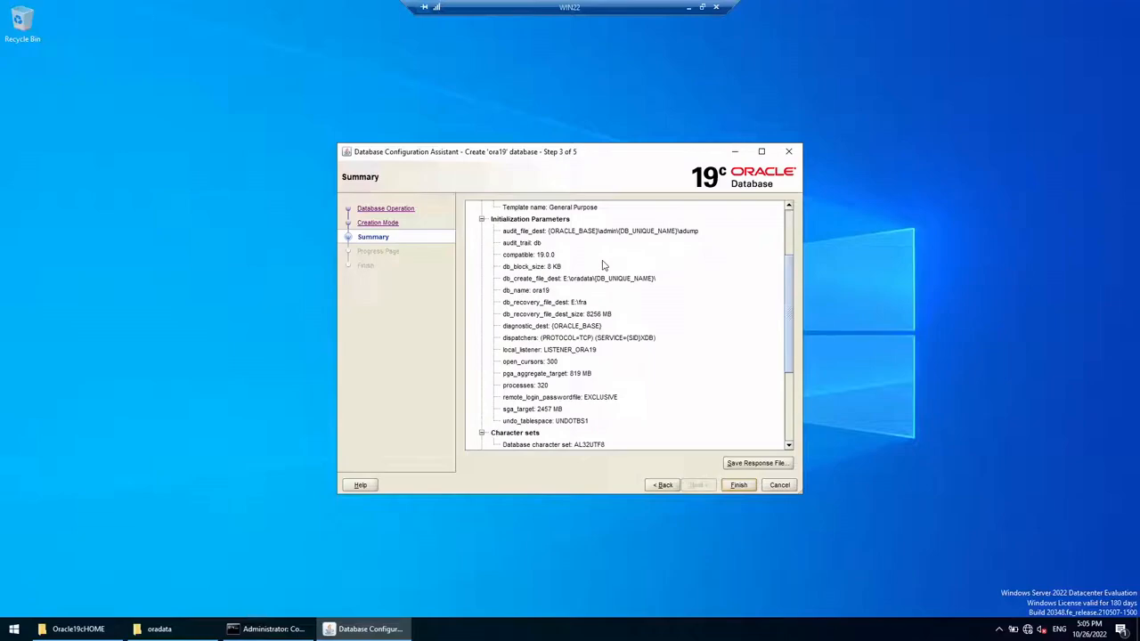
{"action": "scroll", "coordinate": [602, 265], "scroll_direction": "up", "scroll_amount": 3}
{"action": "scroll", "coordinate": [602, 265], "scroll_direction": "down", "scroll_amount": 5}
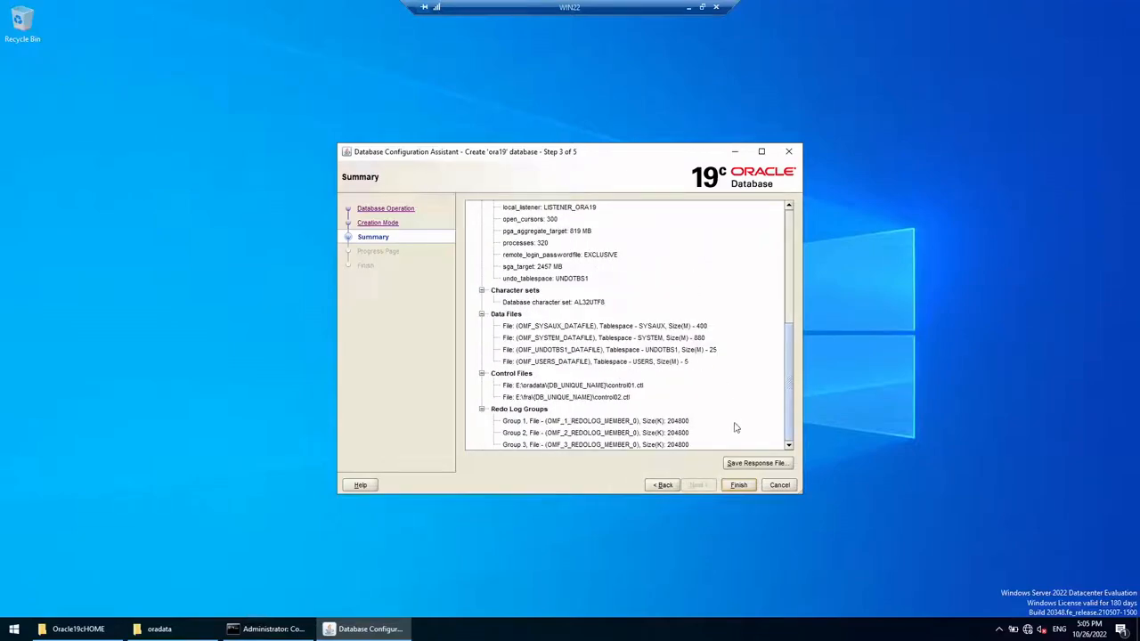
{"action": "left_click", "coordinate": [747, 463]}
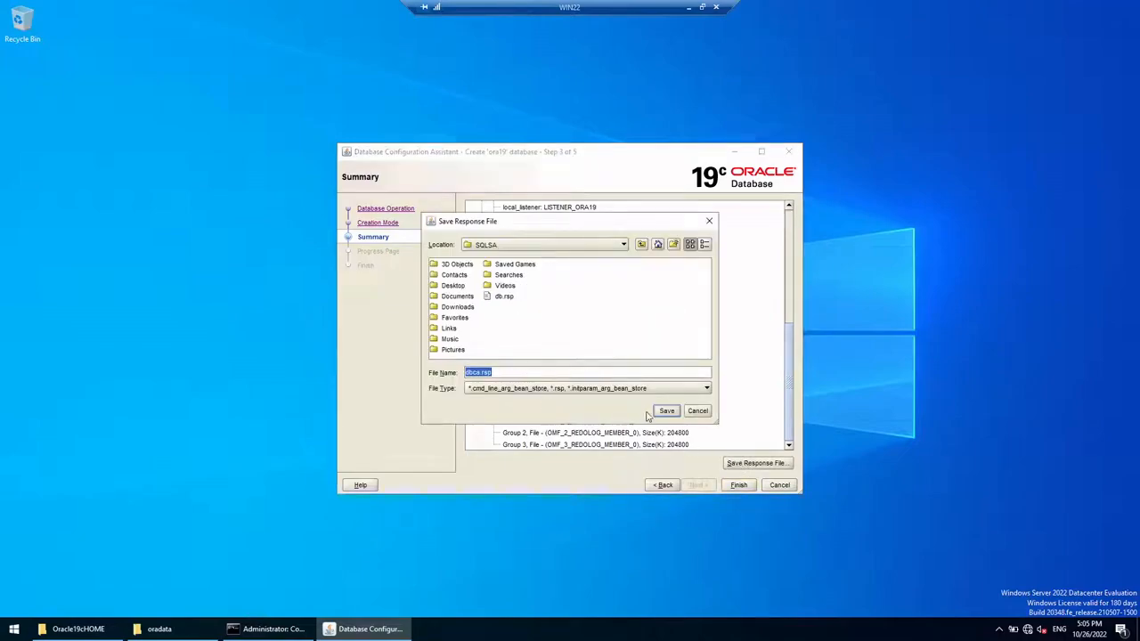
{"action": "left_click", "coordinate": [663, 411]}
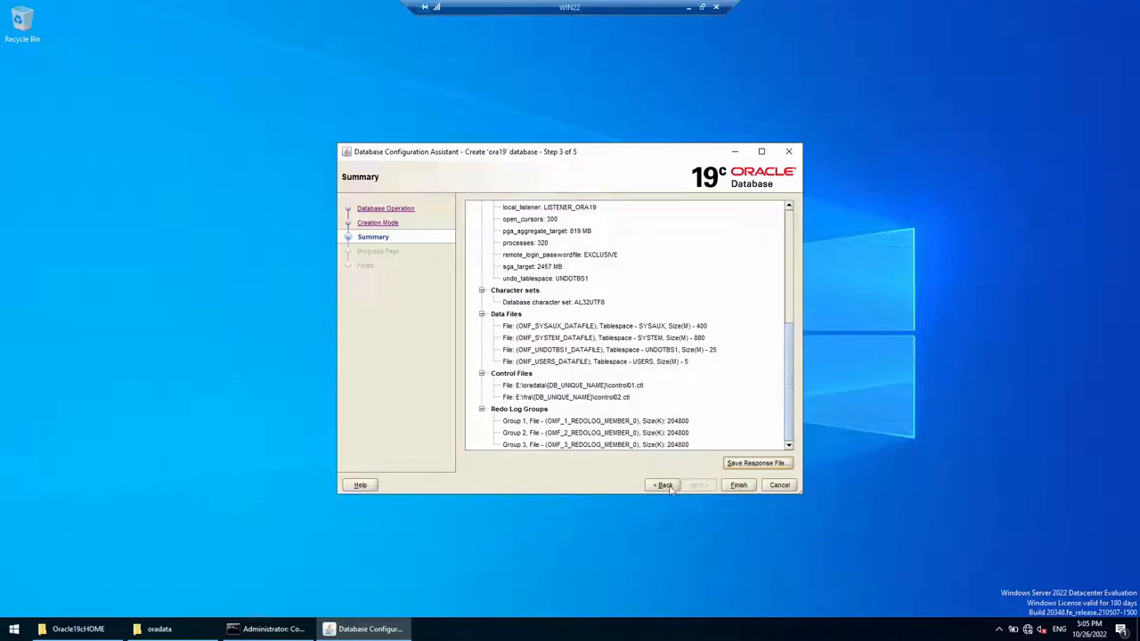
{"action": "left_click", "coordinate": [670, 488]}
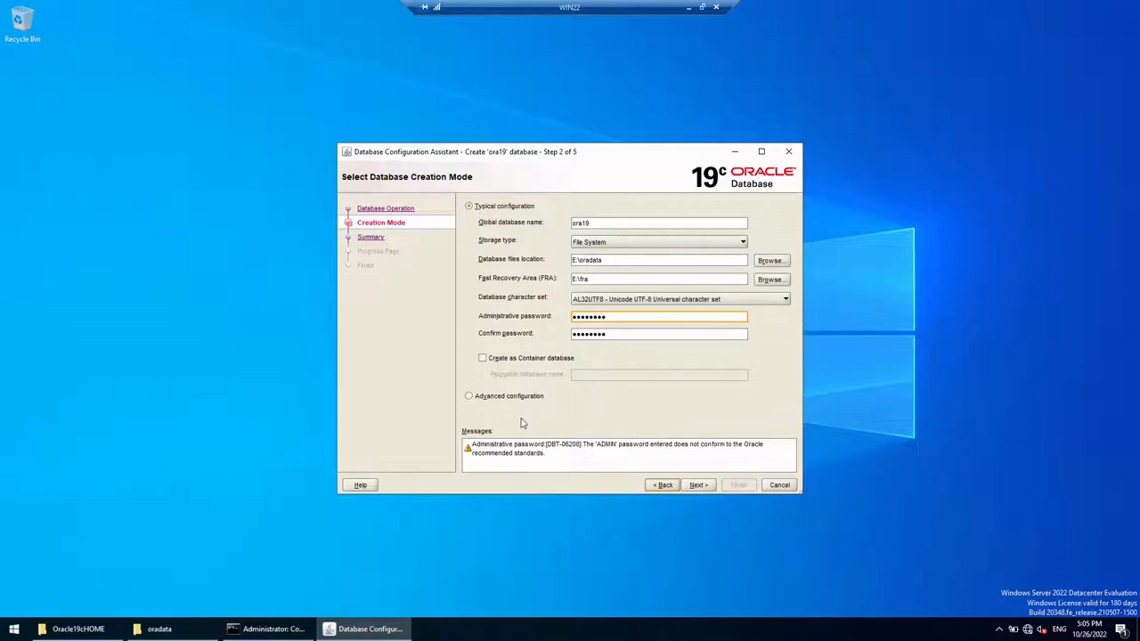
Step: Choose Advanced configuration and keep Oracle Single Instance database as the deployment type
{"action": "left_click", "coordinate": [493, 397]}
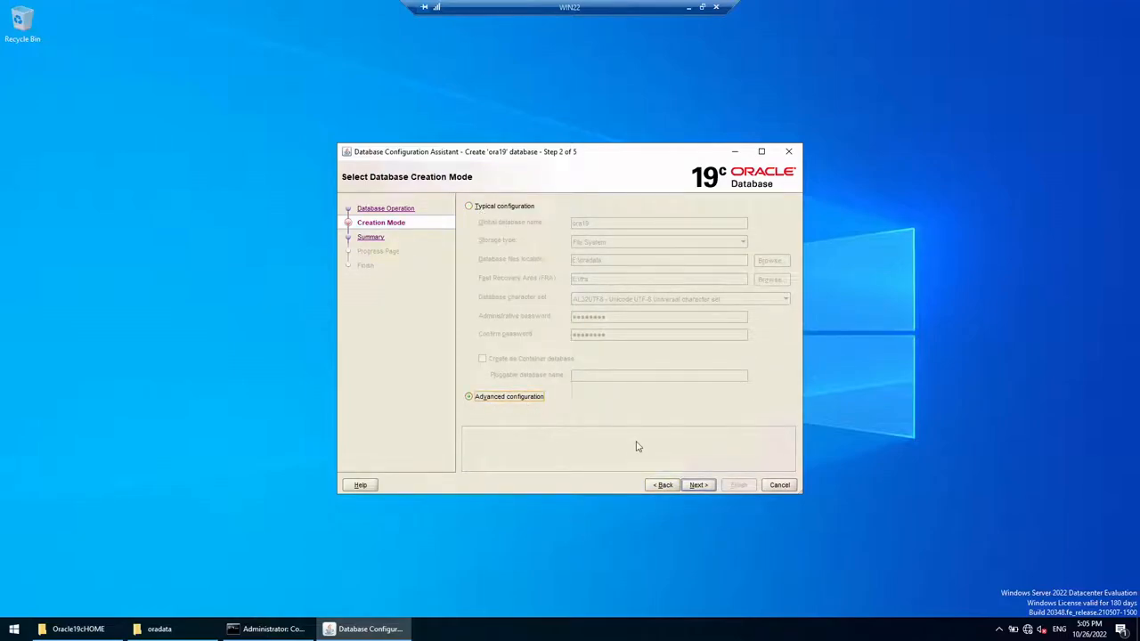
{"action": "left_click", "coordinate": [697, 485]}
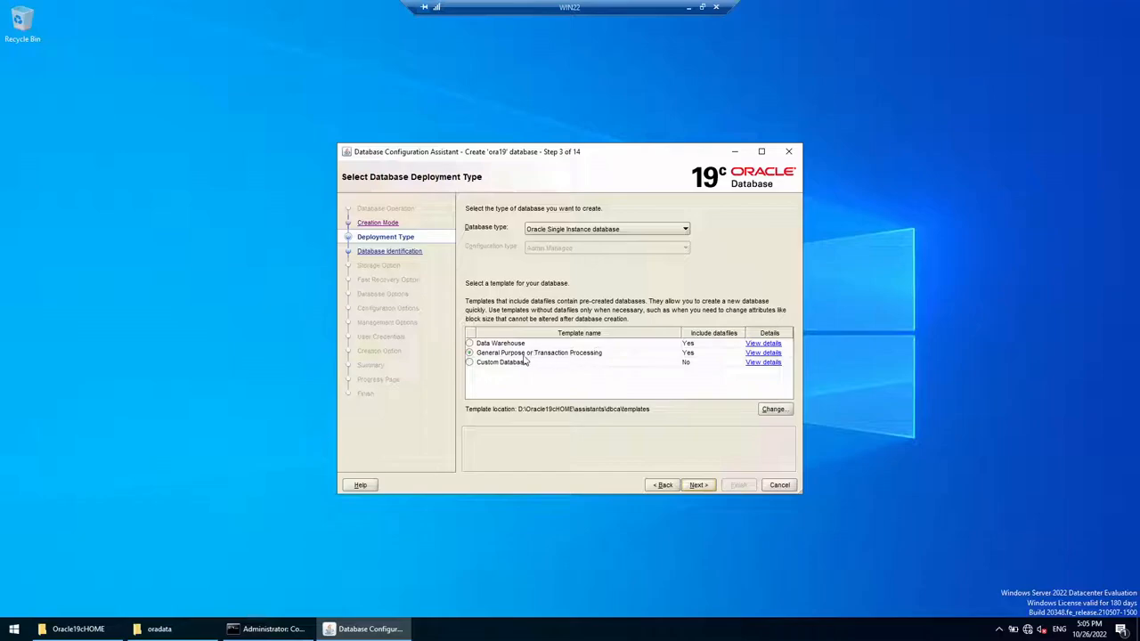
{"action": "left_click", "coordinate": [575, 231]}
{"action": "left_click", "coordinate": [573, 242]}
{"action": "left_click", "coordinate": [700, 489]}
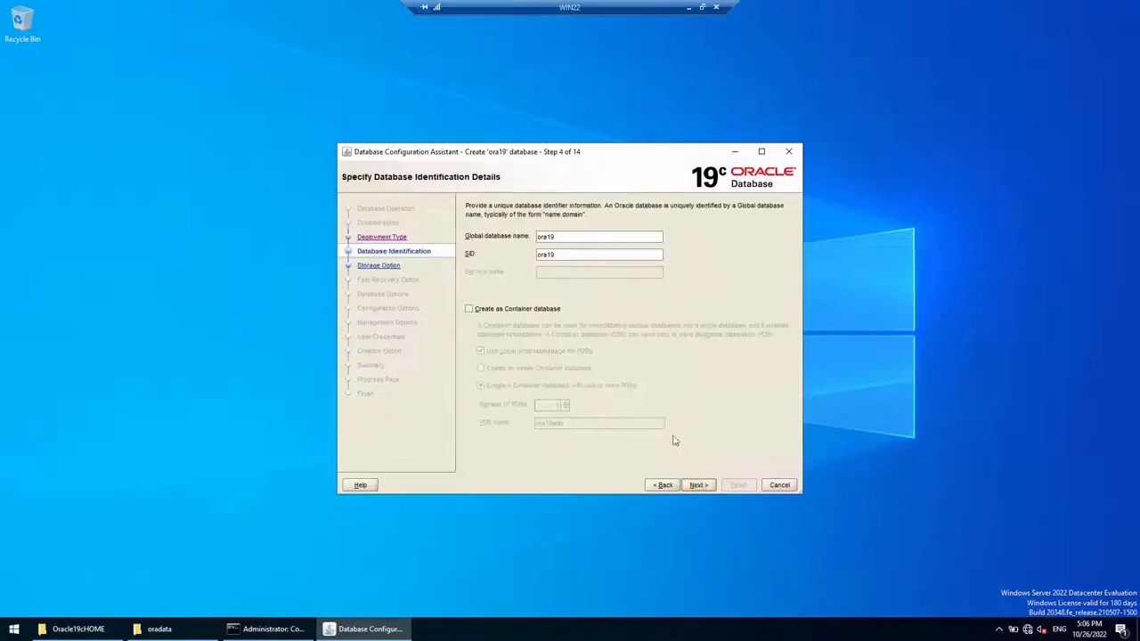
Step: Keep ora19 as global name and SID with Create as Container database left unchecked
{"action": "left_click_drag", "start_coordinate": [567, 256], "coordinate": [527, 241]}
{"action": "left_click_drag", "start_coordinate": [567, 253], "coordinate": [511, 255]}
{"action": "left_click", "coordinate": [469, 310]}
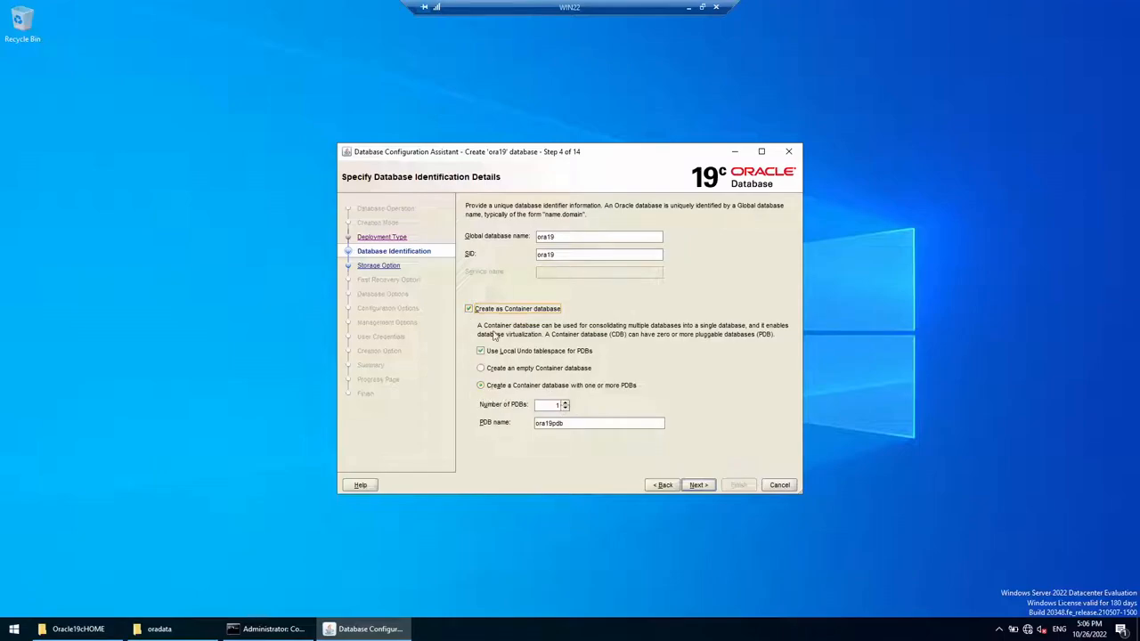
{"action": "left_click", "coordinate": [470, 309]}
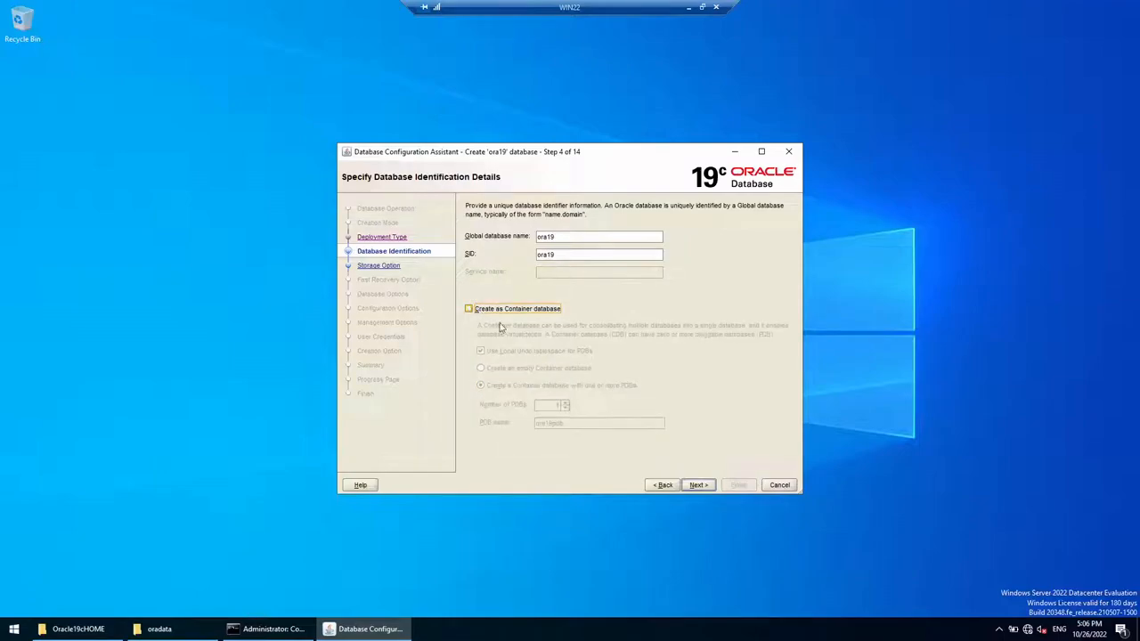
{"action": "left_click", "coordinate": [694, 485]}
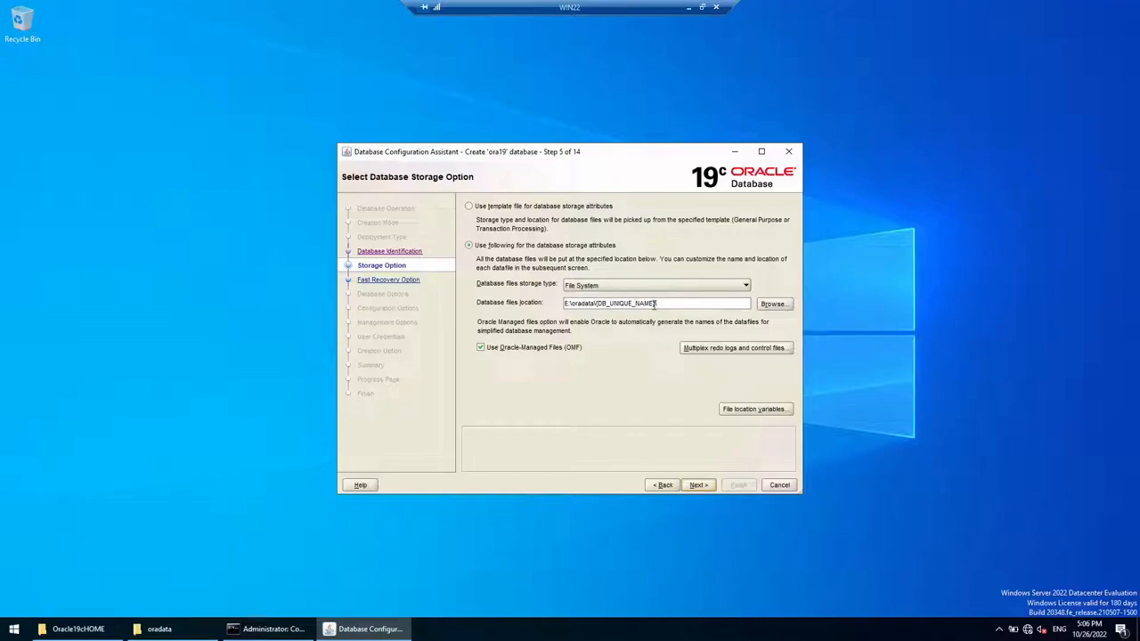
Step: After checking the empty oradata folder, accept storage and E:\fra recovery (8256 MB) settings
{"action": "left_click", "coordinate": [147, 629]}
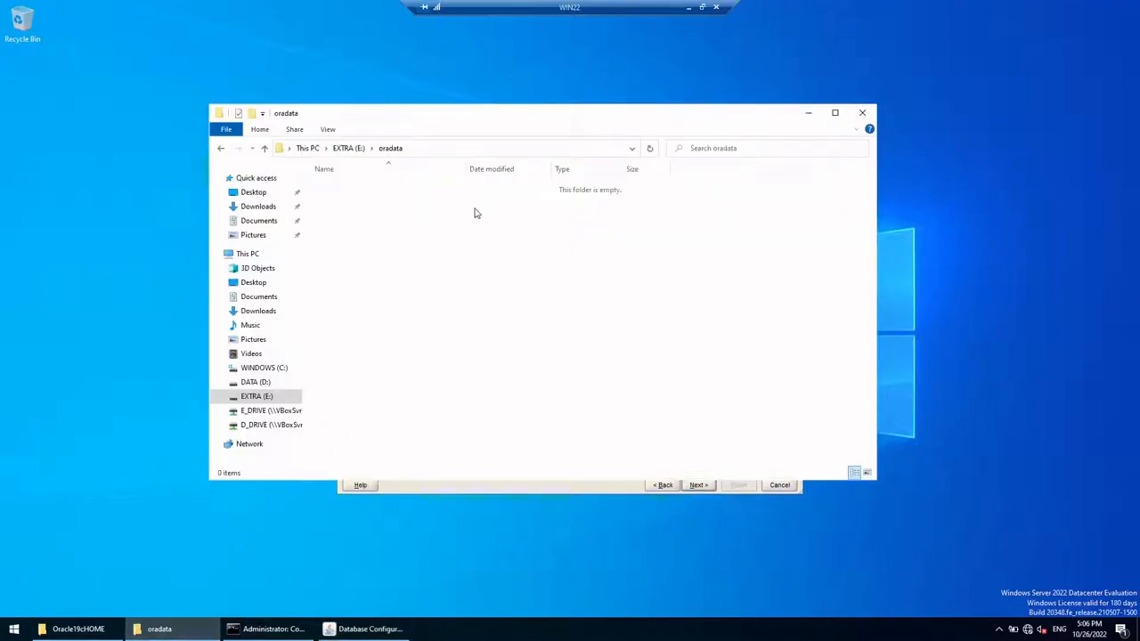
{"action": "left_click", "coordinate": [808, 112]}
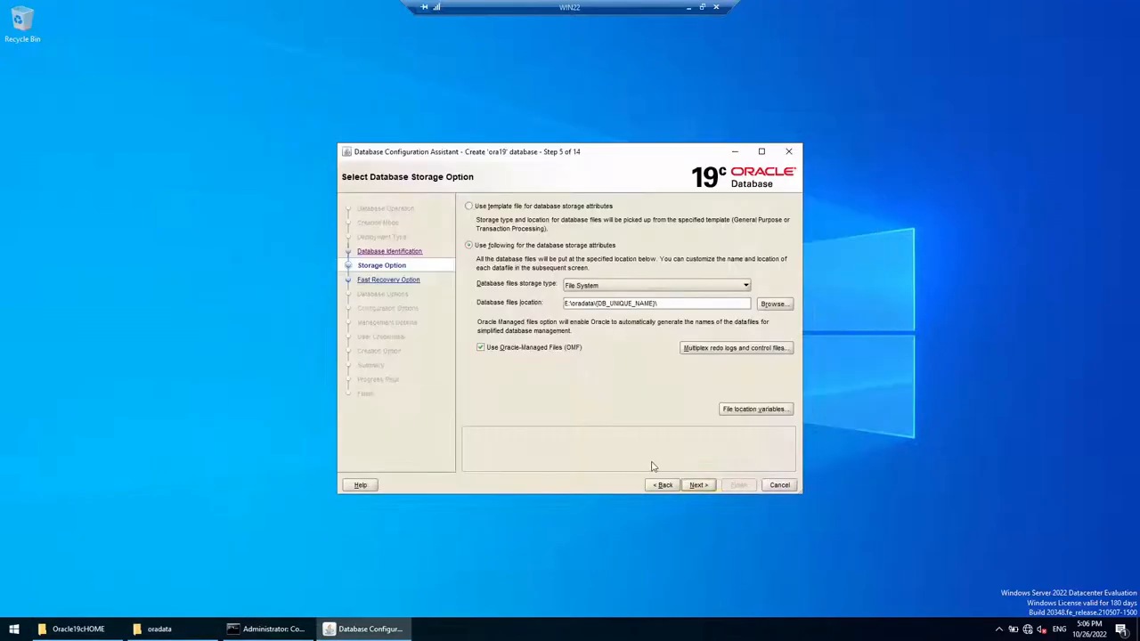
{"action": "left_click", "coordinate": [699, 486]}
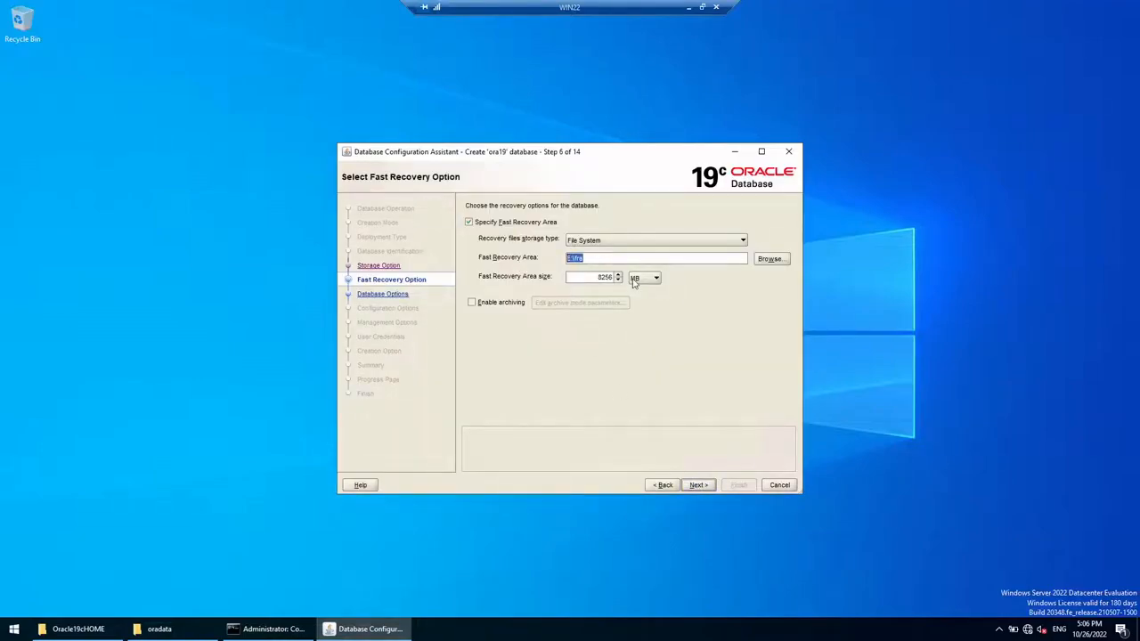
{"action": "left_click", "coordinate": [703, 486]}
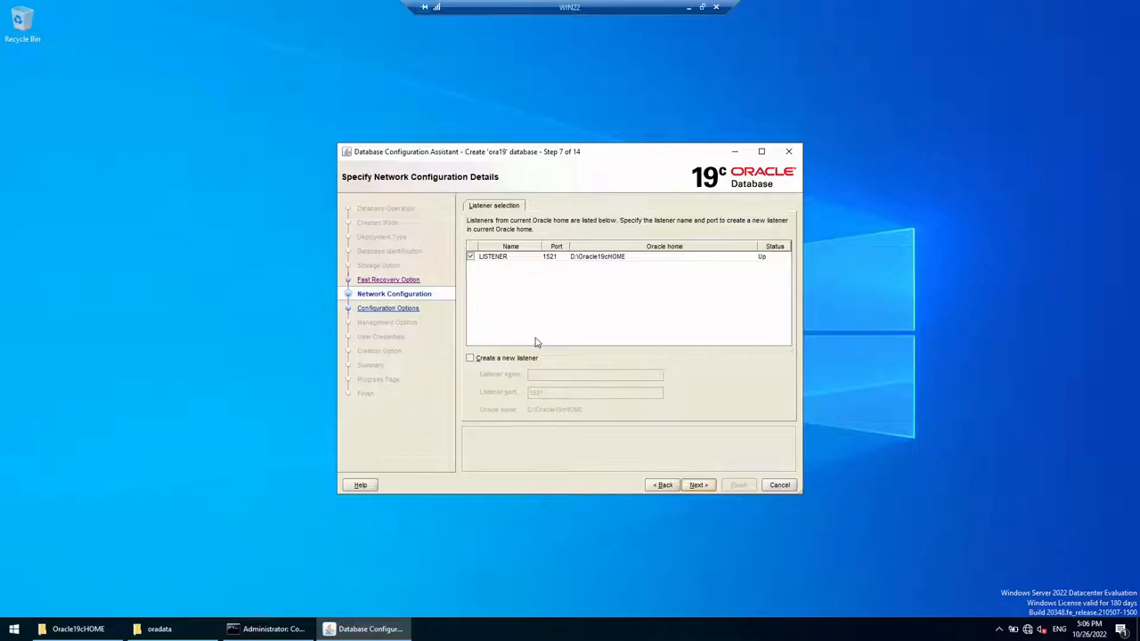
Step: Abandon a new listener, keep the existing LISTENER on port 1521, and skip Data Vault
{"action": "left_click", "coordinate": [470, 256]}
{"action": "left_click", "coordinate": [471, 358]}
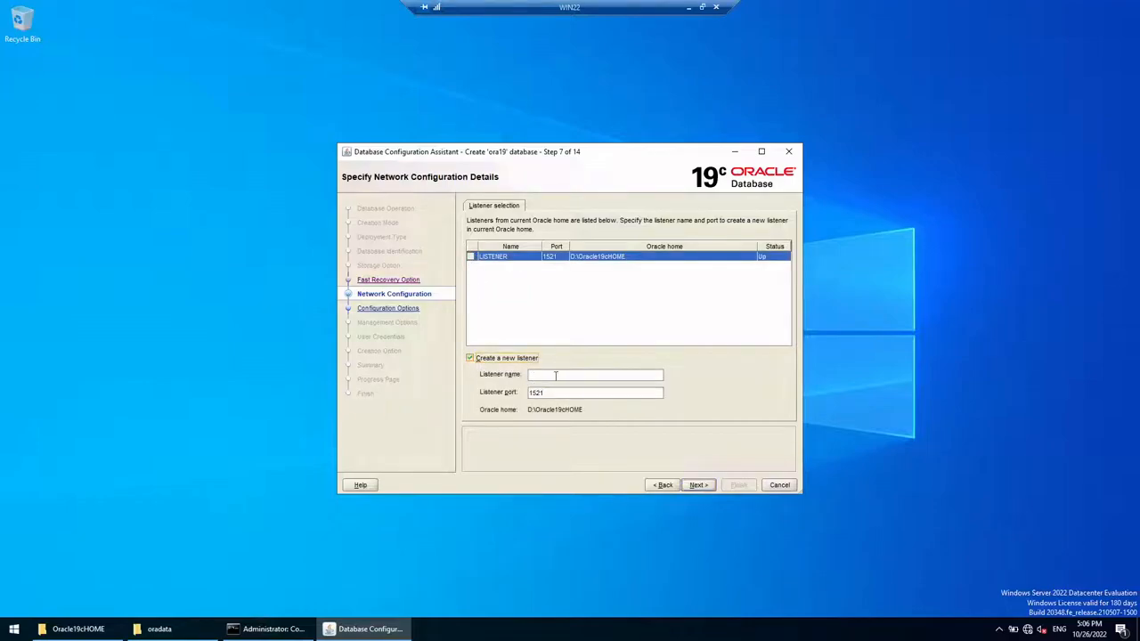
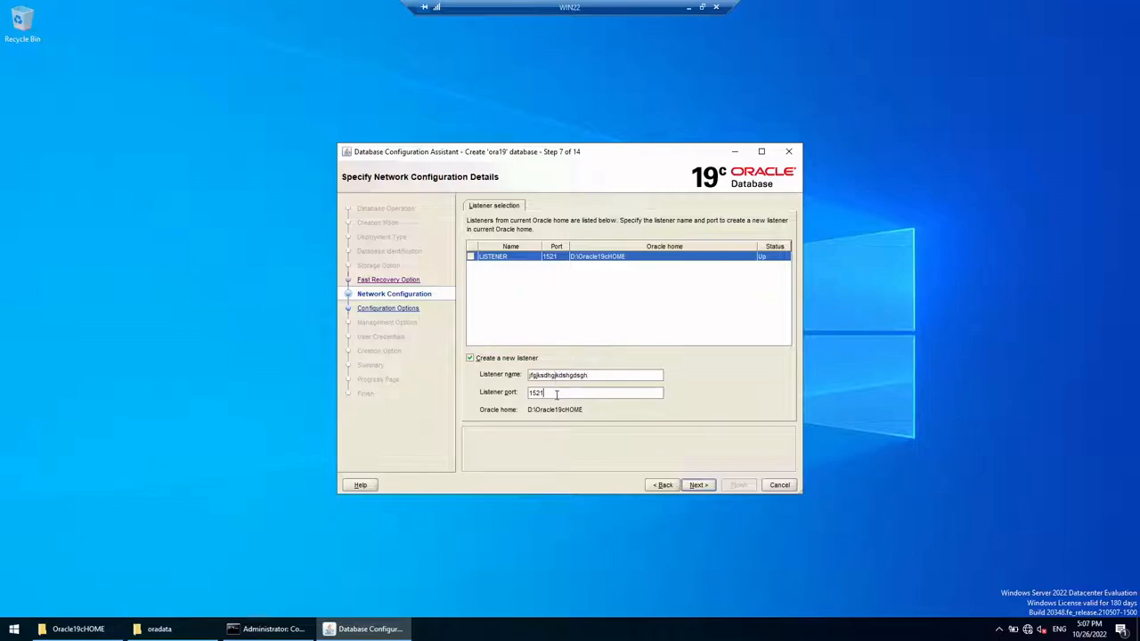
{"action": "left_click", "coordinate": [502, 359]}
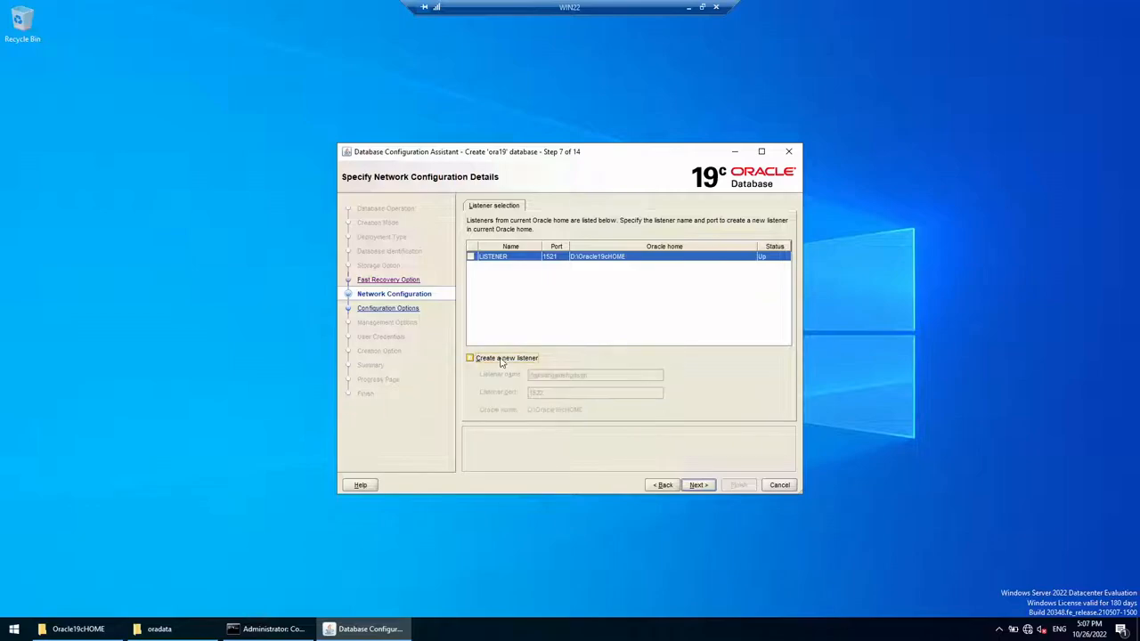
{"action": "left_click", "coordinate": [475, 257]}
{"action": "left_click", "coordinate": [700, 485]}
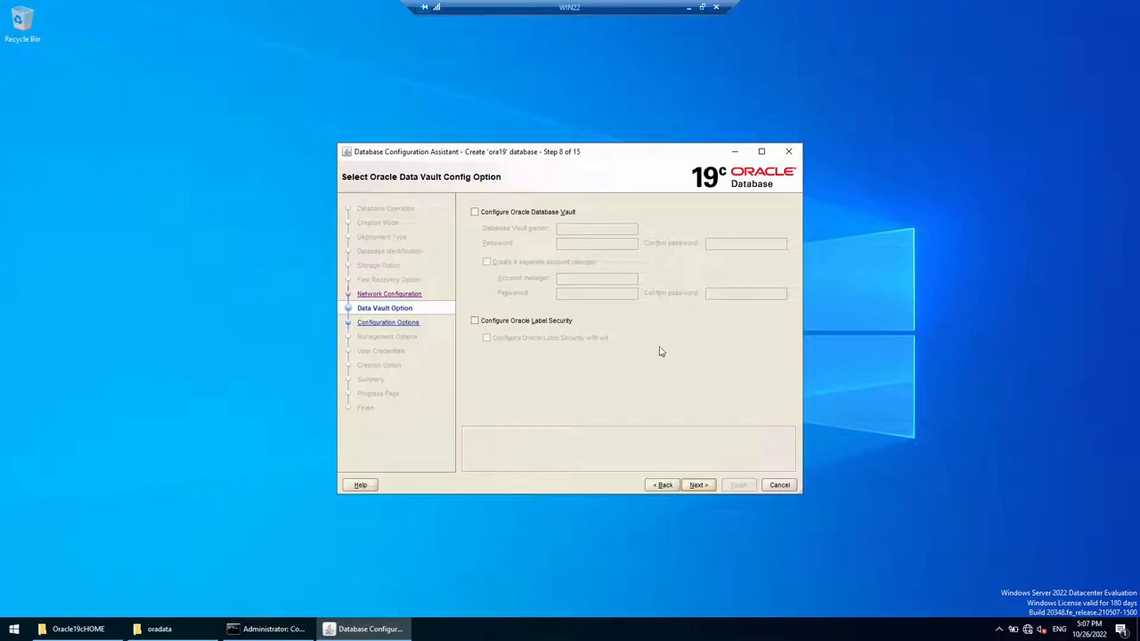
{"action": "left_click", "coordinate": [708, 488]}
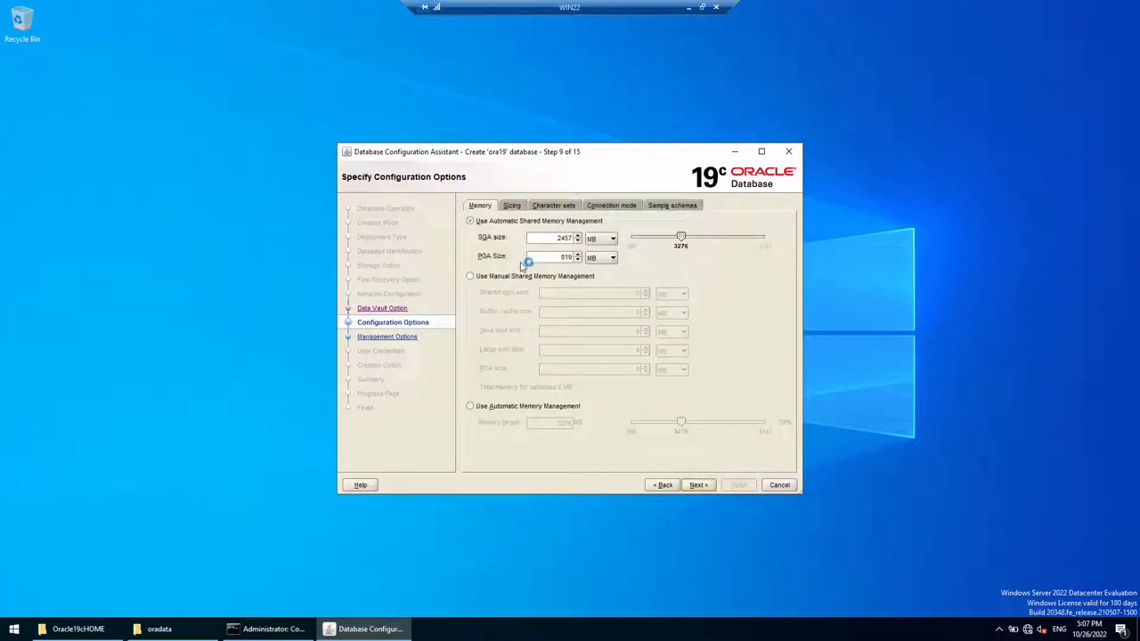
Step: Set the memory sizes to SGA 2 GB and PGA 1 GB
{"action": "double_click", "coordinate": [554, 236]}
{"action": "type", "text": "2048"}
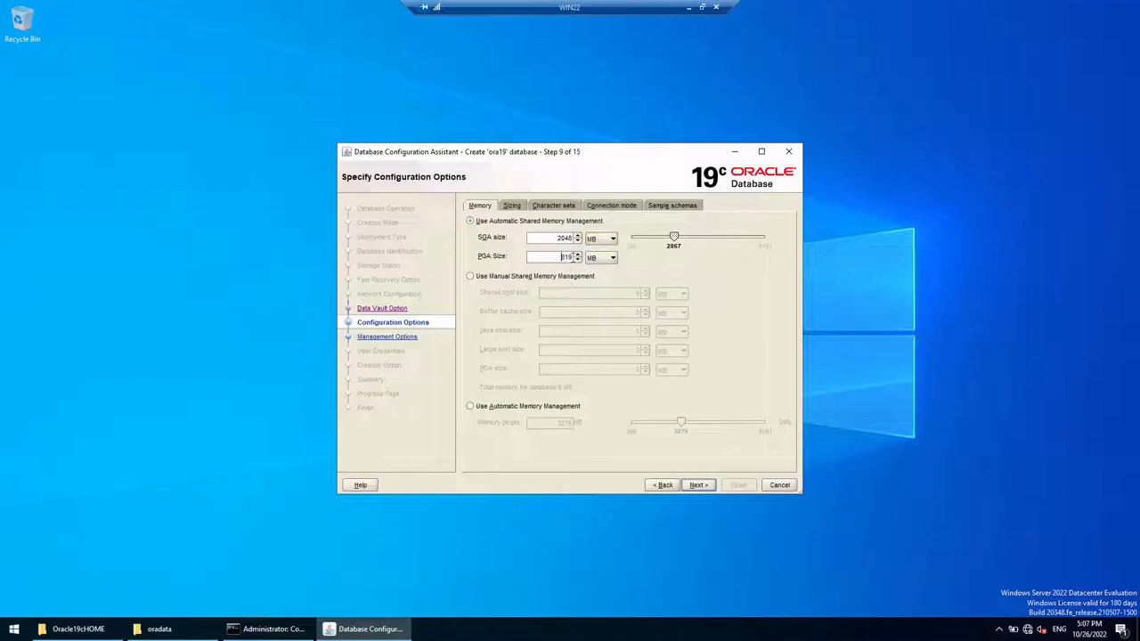
{"action": "double_click", "coordinate": [561, 256]}
{"action": "type", "text": "1"}
{"action": "left_click", "coordinate": [595, 240]}
{"action": "left_click", "coordinate": [591, 281]}
{"action": "double_click", "coordinate": [561, 237]}
{"action": "type", "text": "1"}
{"action": "double_click", "coordinate": [554, 257]}
{"action": "type", "text": "1"}
{"action": "left_click", "coordinate": [595, 258]}
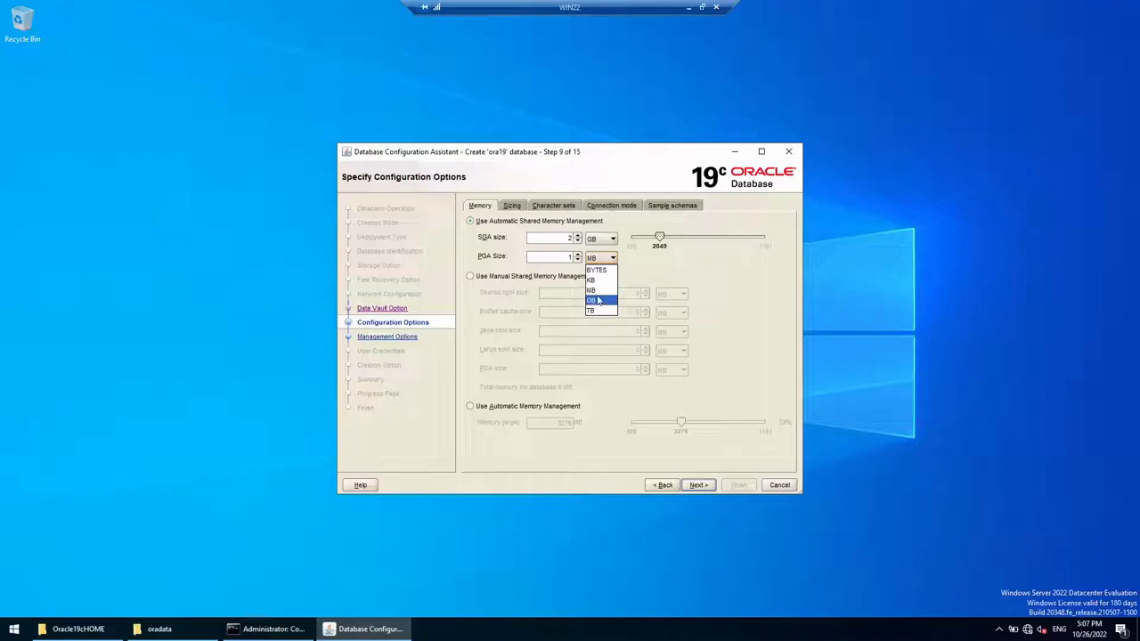
{"action": "left_click", "coordinate": [595, 299]}
Step: Review the sizing, character set, connection and sample schema tabs, then skip Management Options
{"action": "left_click", "coordinate": [520, 207]}
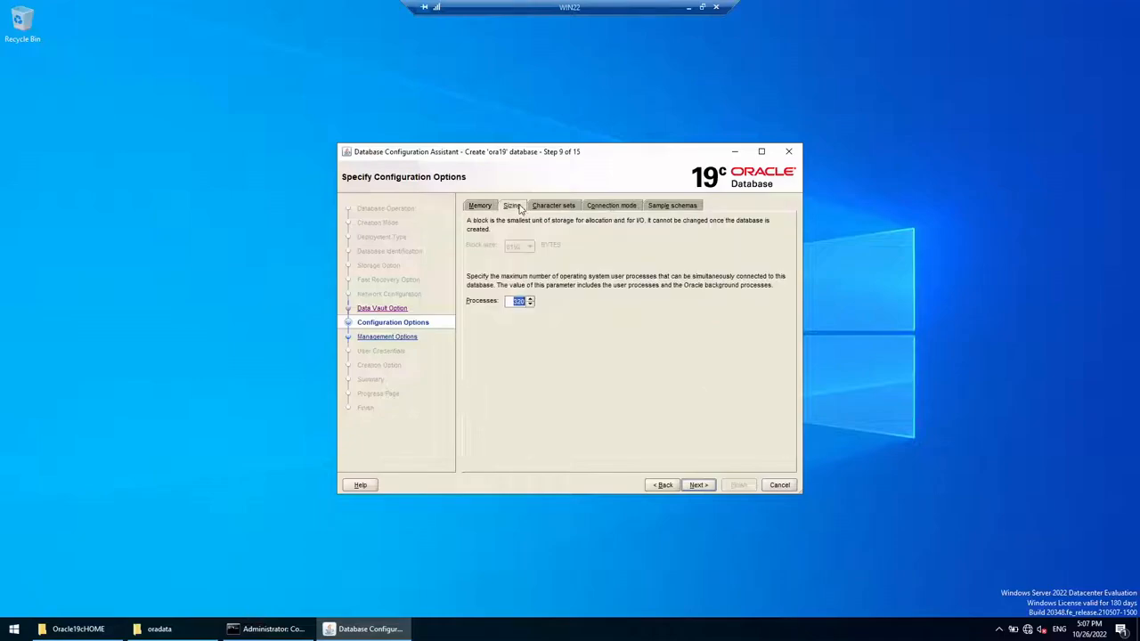
{"action": "left_click", "coordinate": [552, 207]}
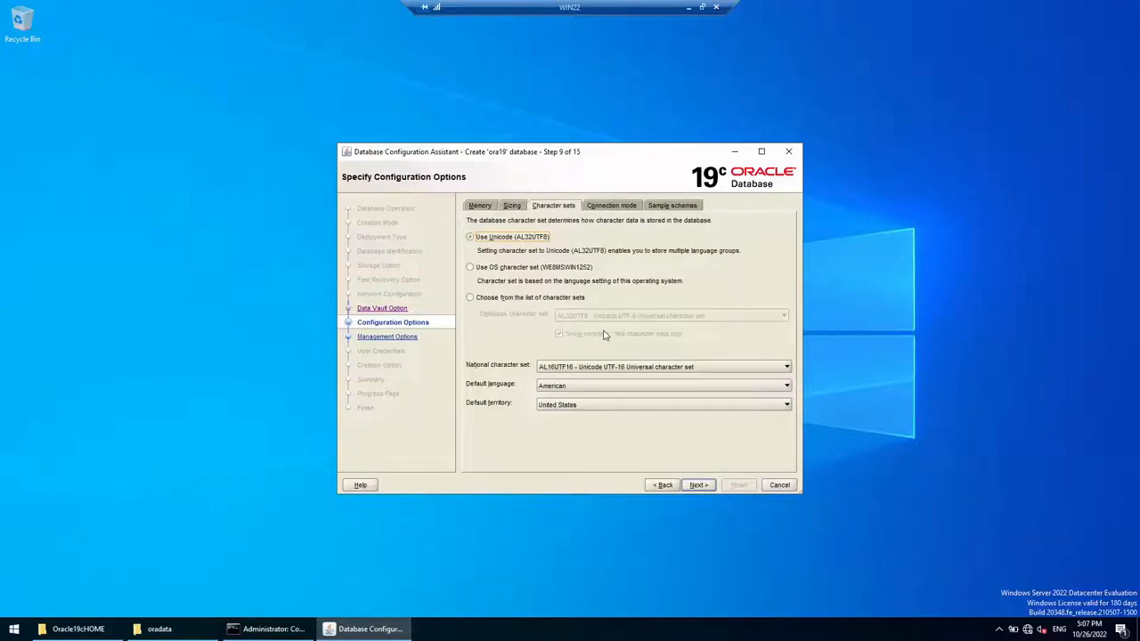
{"action": "left_click", "coordinate": [623, 207]}
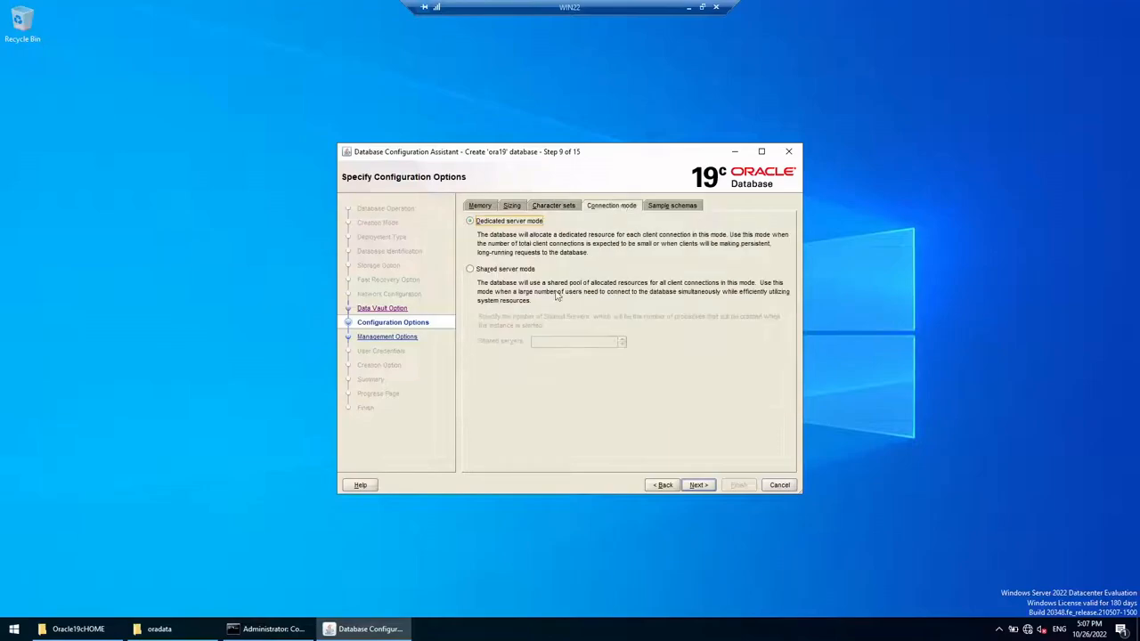
{"action": "left_click", "coordinate": [661, 207]}
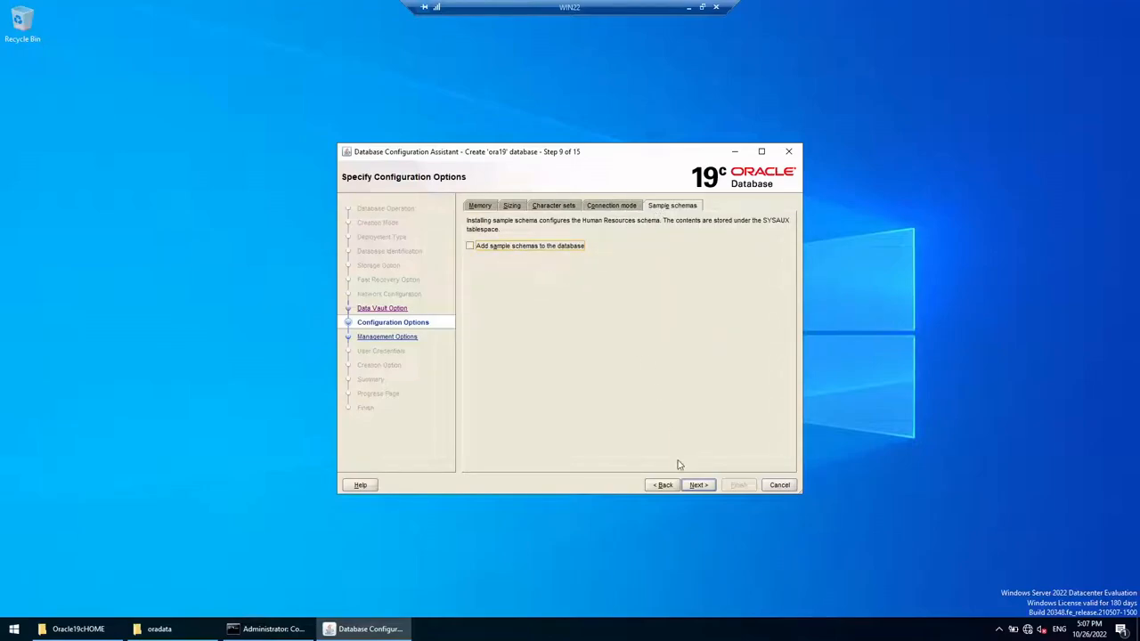
{"action": "left_click", "coordinate": [697, 485]}
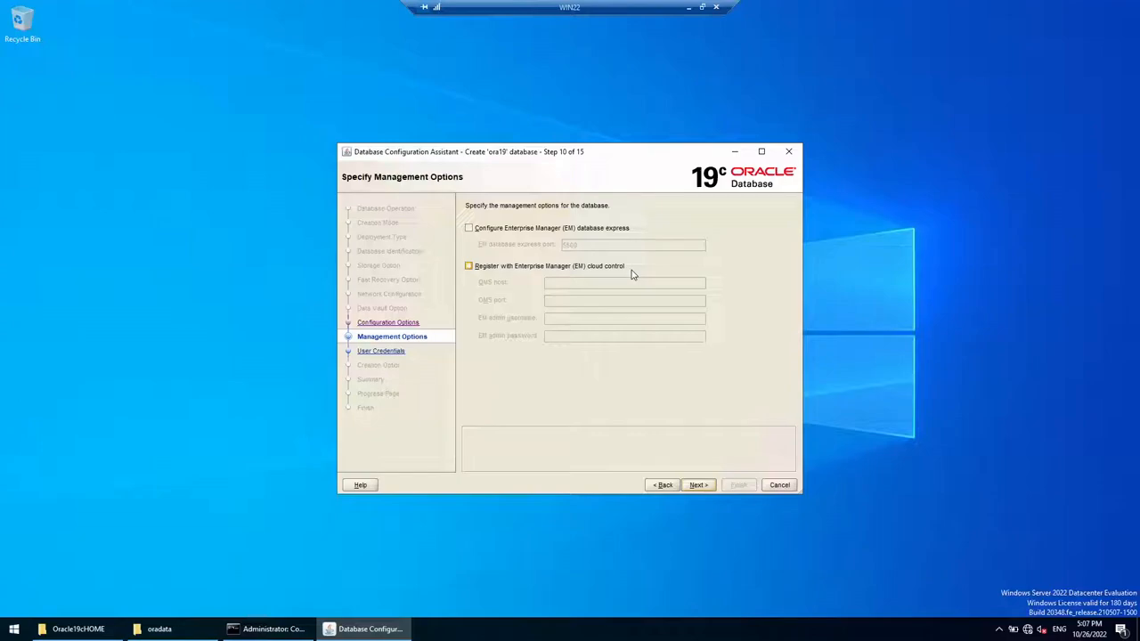
{"action": "left_click", "coordinate": [664, 486]}
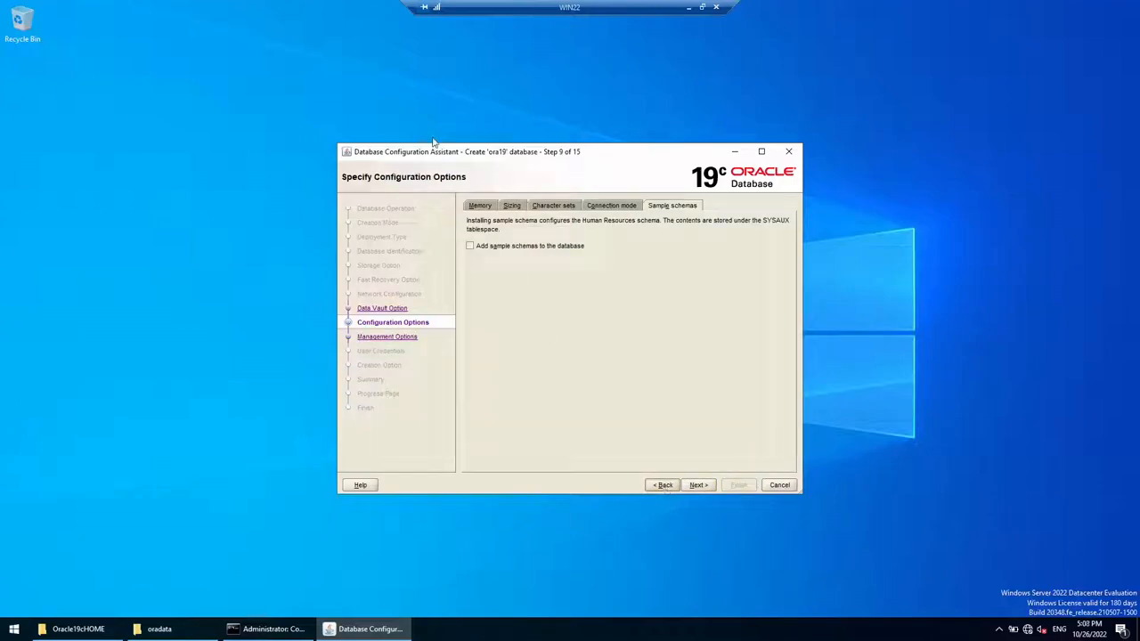
{"action": "left_click", "coordinate": [478, 207]}
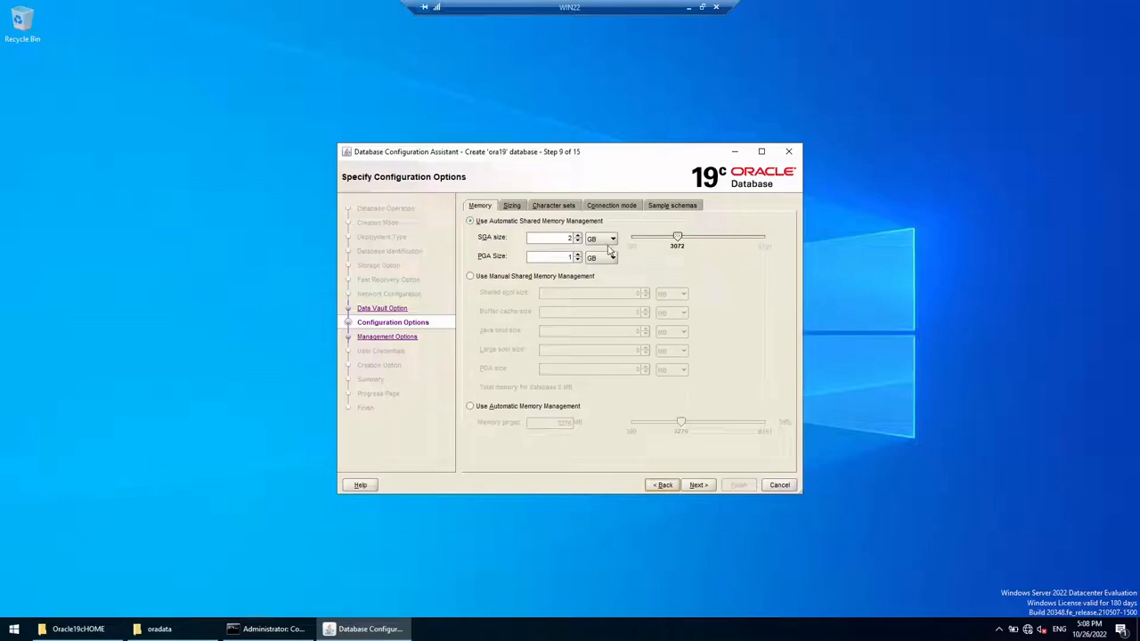
{"action": "left_click", "coordinate": [693, 485]}
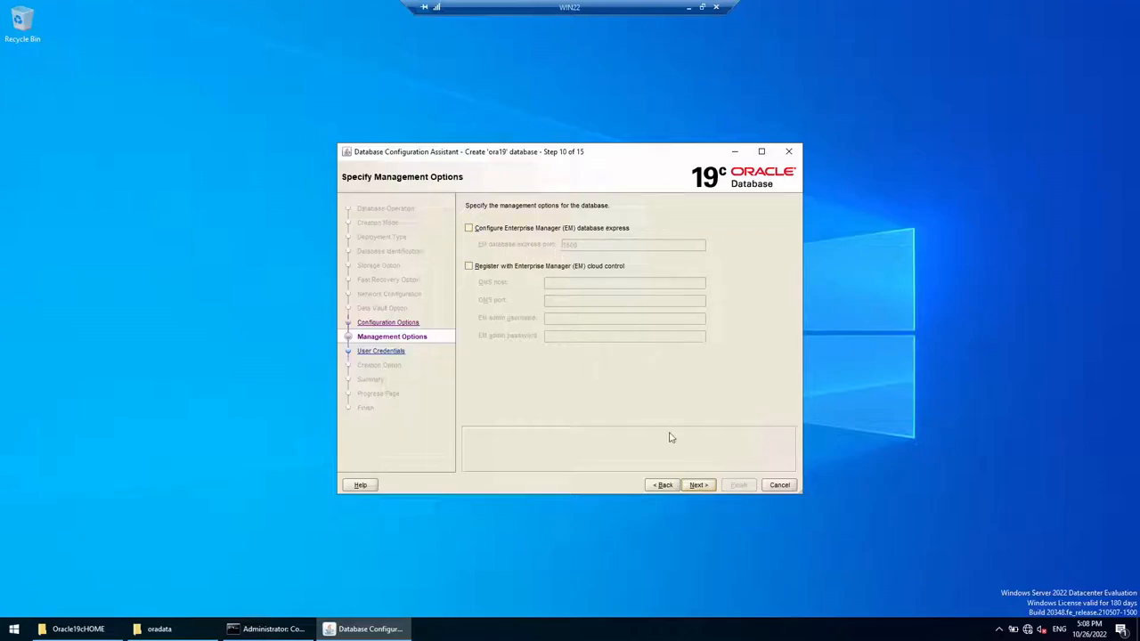
{"action": "left_click", "coordinate": [699, 484]}
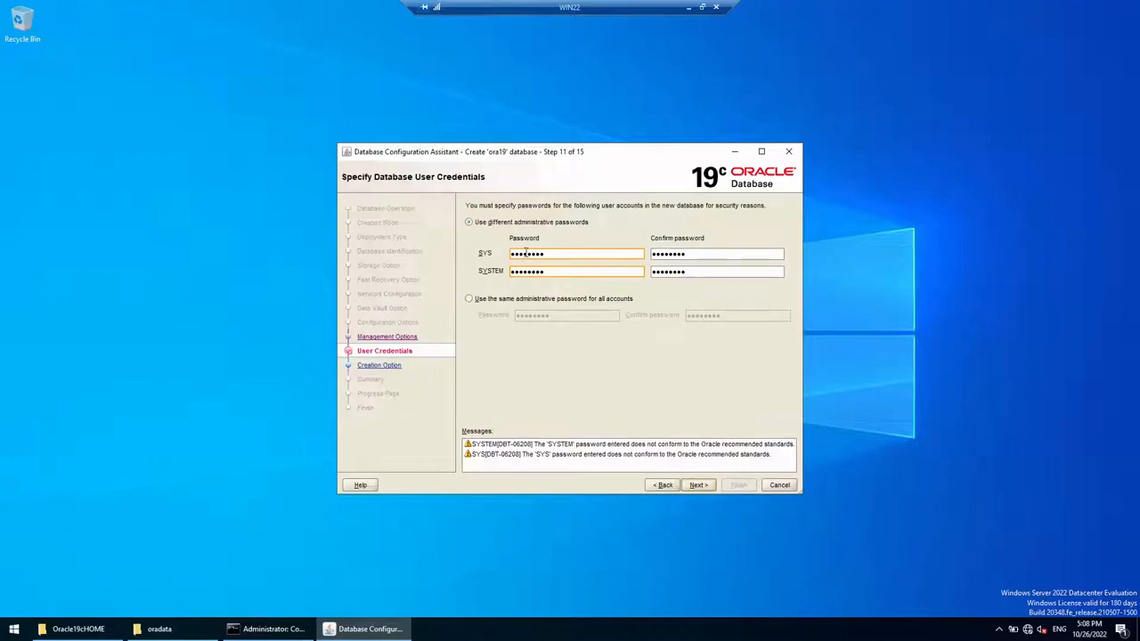
Step: Use one shared administrative password for all accounts and accept the weak-password warning
{"action": "left_click", "coordinate": [484, 301]}
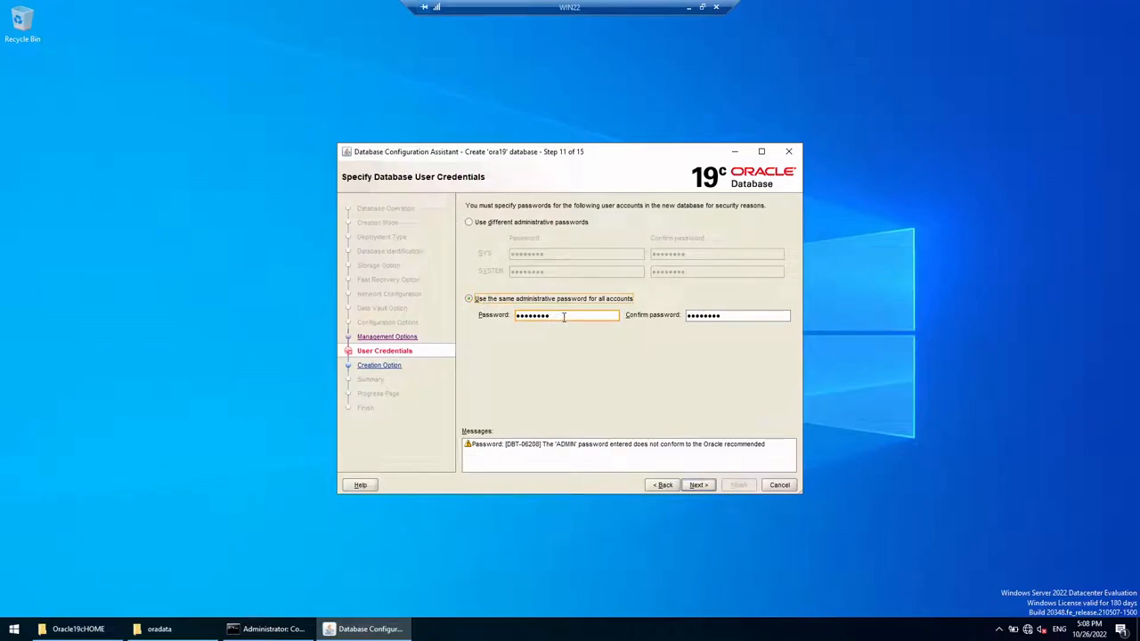
{"action": "left_click_drag", "start_coordinate": [564, 318], "coordinate": [472, 312]}
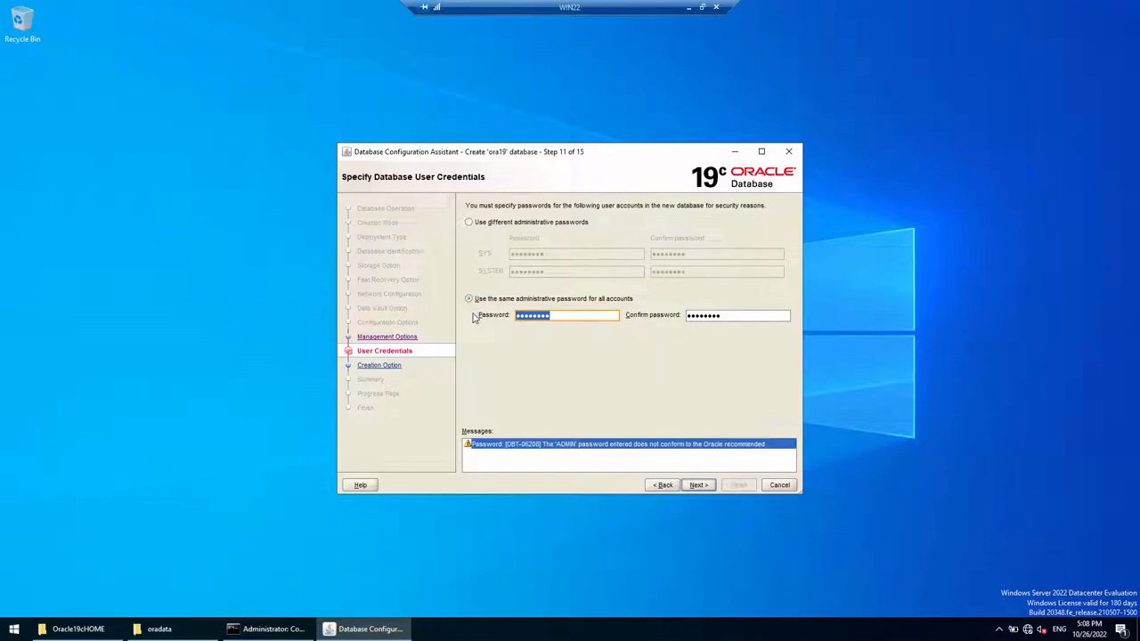
{"action": "left_click", "coordinate": [701, 487]}
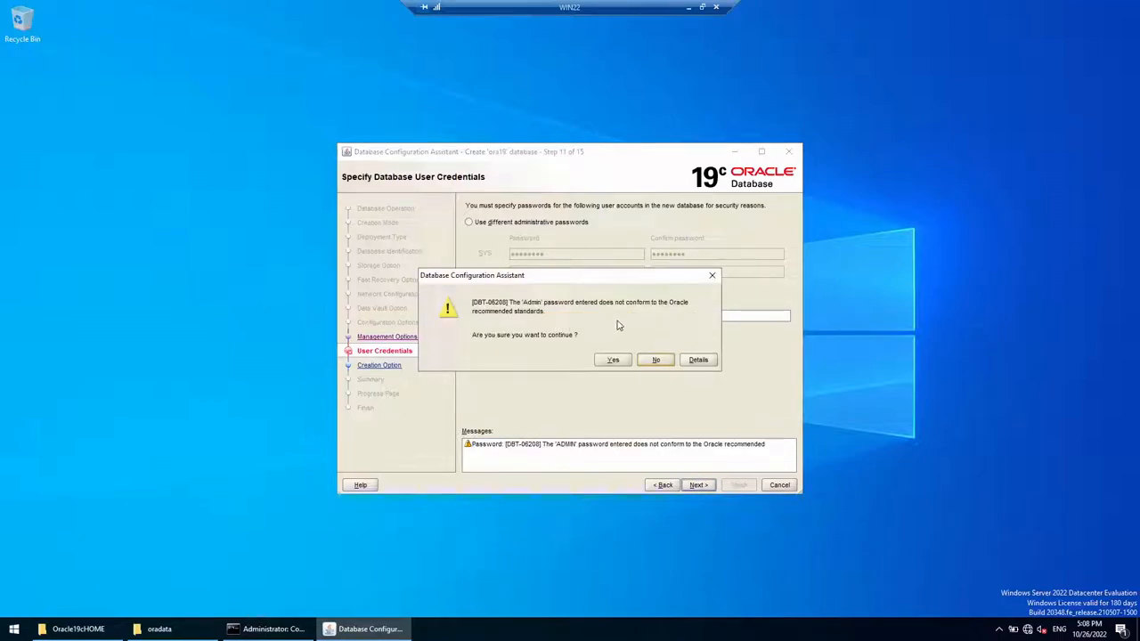
{"action": "left_click", "coordinate": [614, 360]}
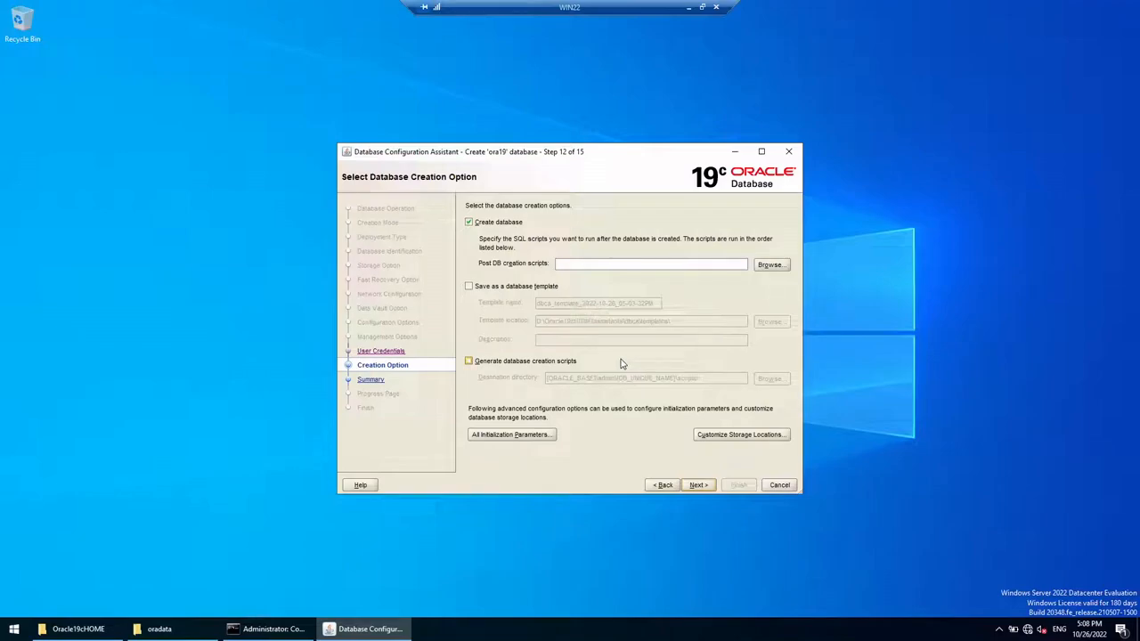
Step: Review control file, datafile and the three 204800 K redo log group settings in Customize Storage
{"action": "left_click", "coordinate": [747, 435]}
{"action": "left_click", "coordinate": [387, 181]}
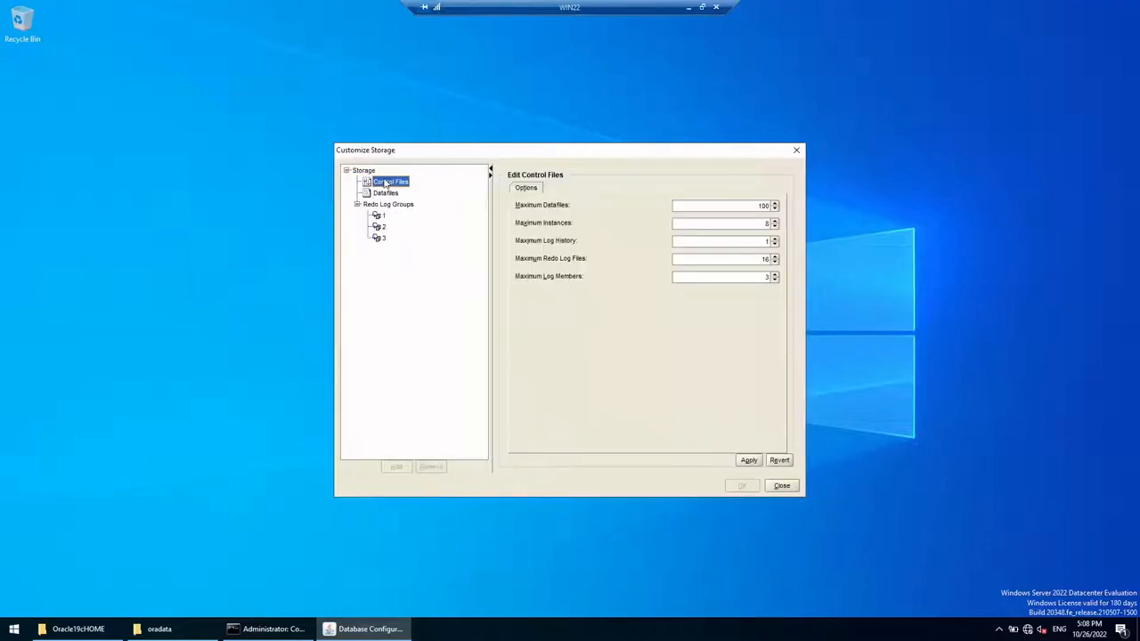
{"action": "left_click", "coordinate": [383, 193]}
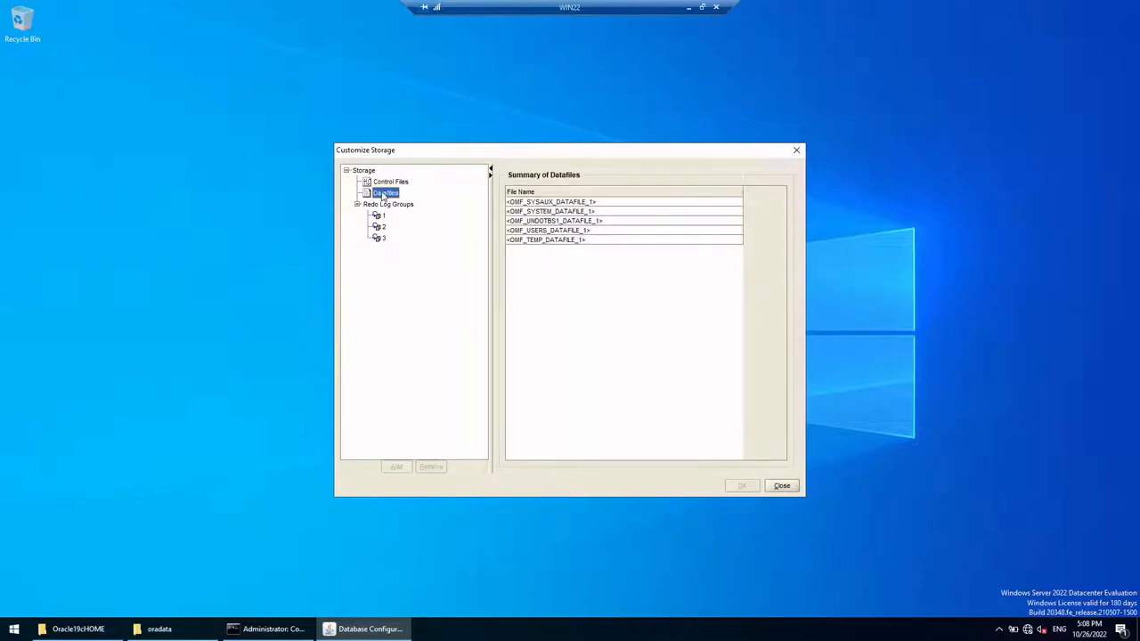
{"action": "left_click", "coordinate": [386, 182]}
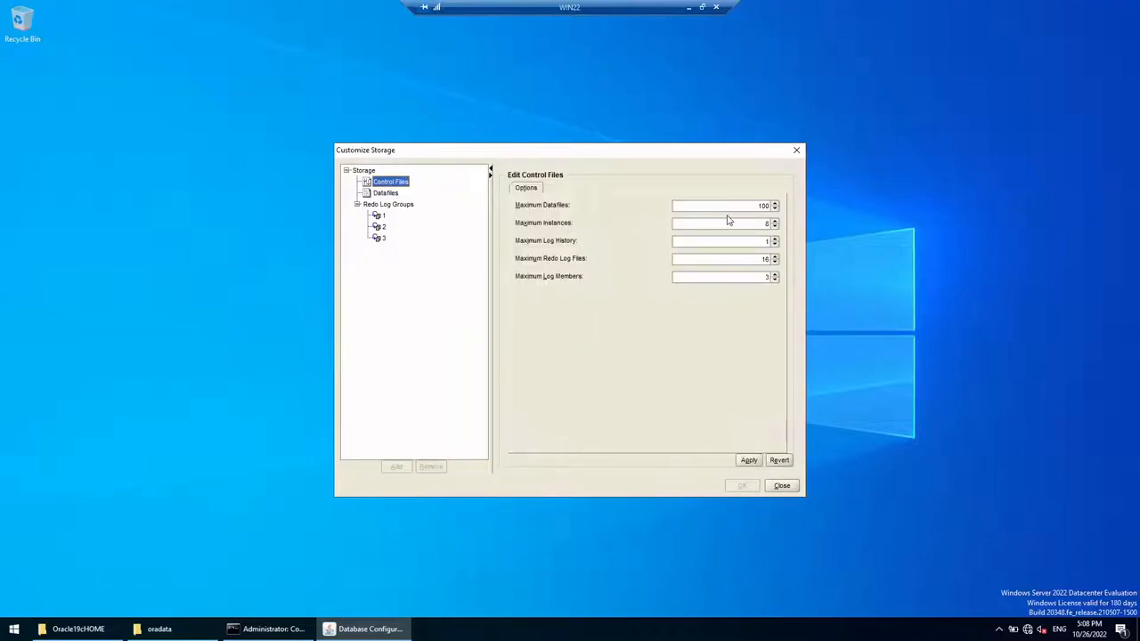
{"action": "left_click", "coordinate": [382, 195]}
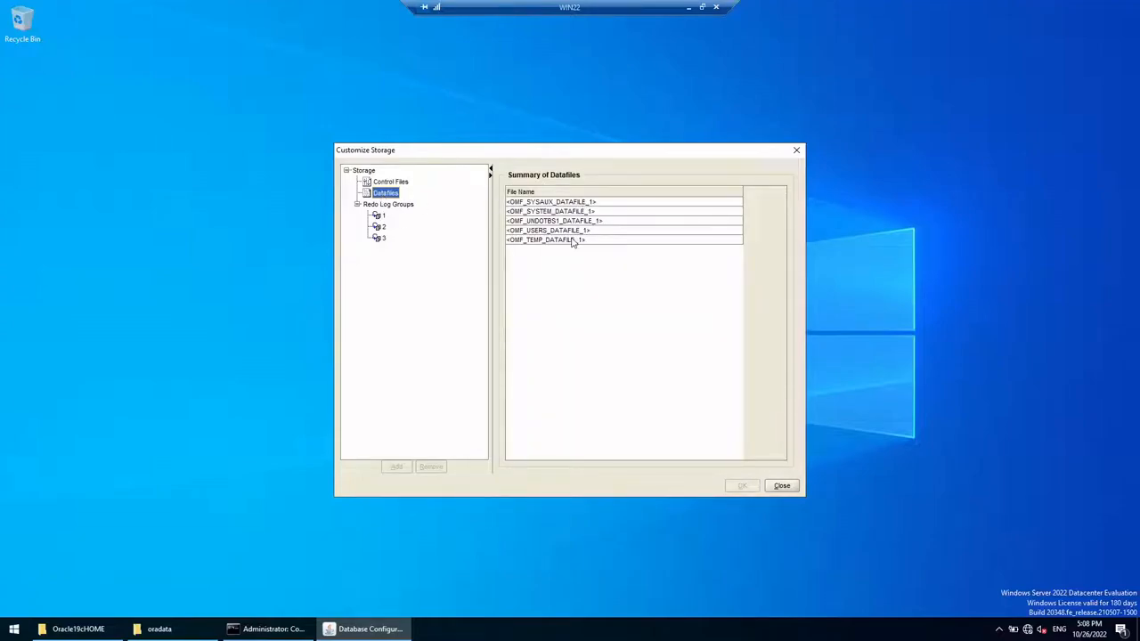
{"action": "left_click", "coordinate": [380, 218]}
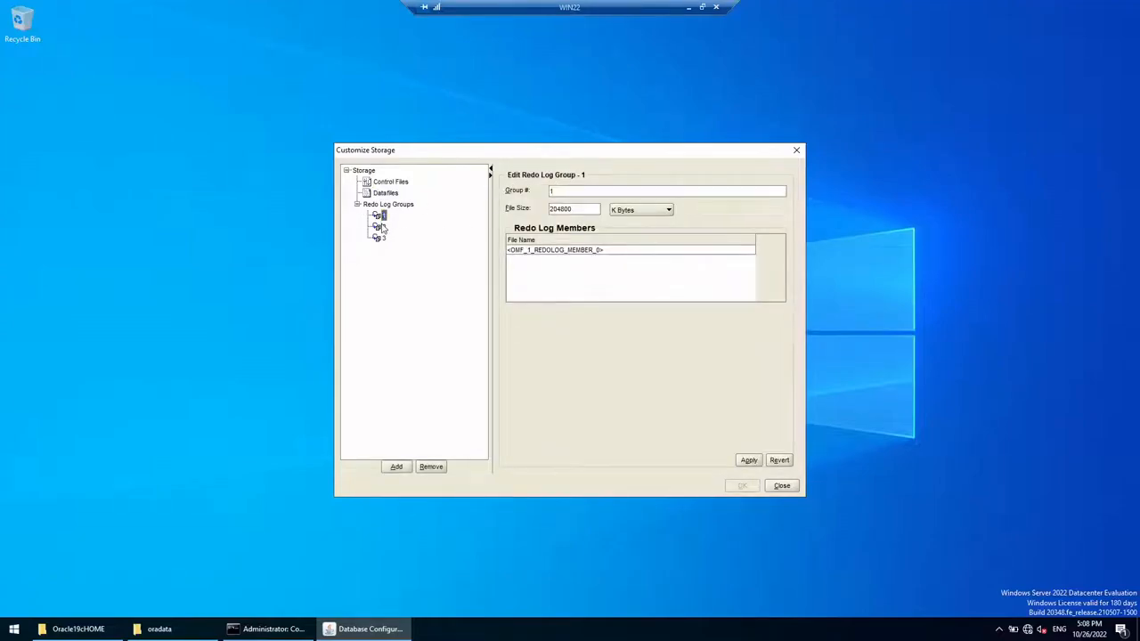
{"action": "left_click", "coordinate": [382, 227]}
{"action": "left_click", "coordinate": [383, 238]}
{"action": "left_click", "coordinate": [782, 486]}
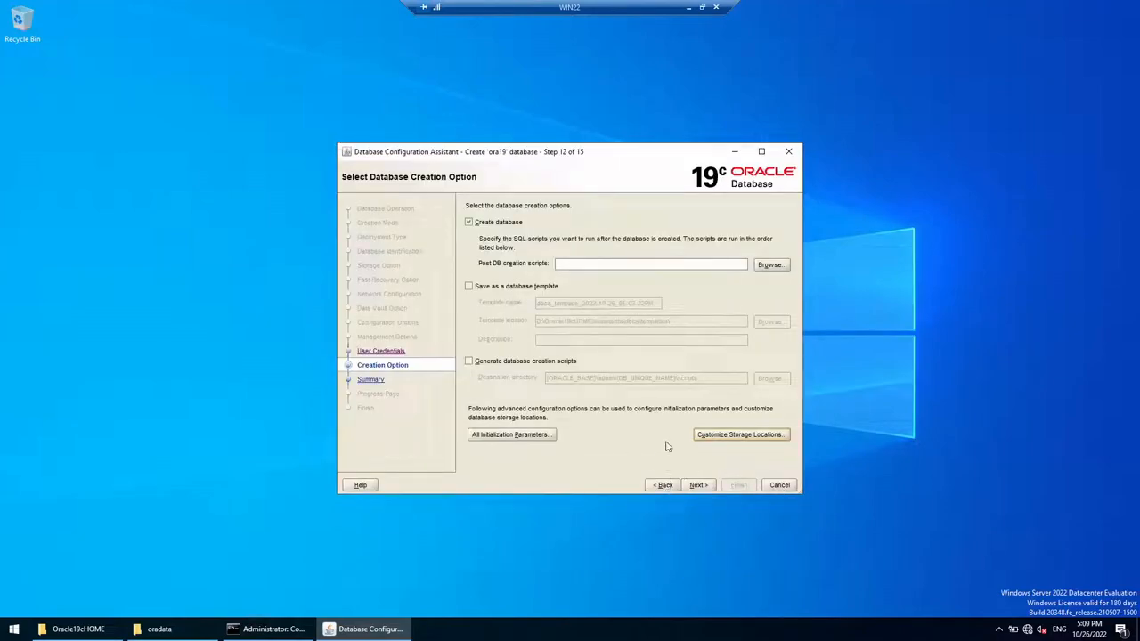
Step: Reopen the storage locations to recheck redo log group 1, then close them
{"action": "left_click", "coordinate": [713, 436]}
{"action": "left_click", "coordinate": [379, 217]}
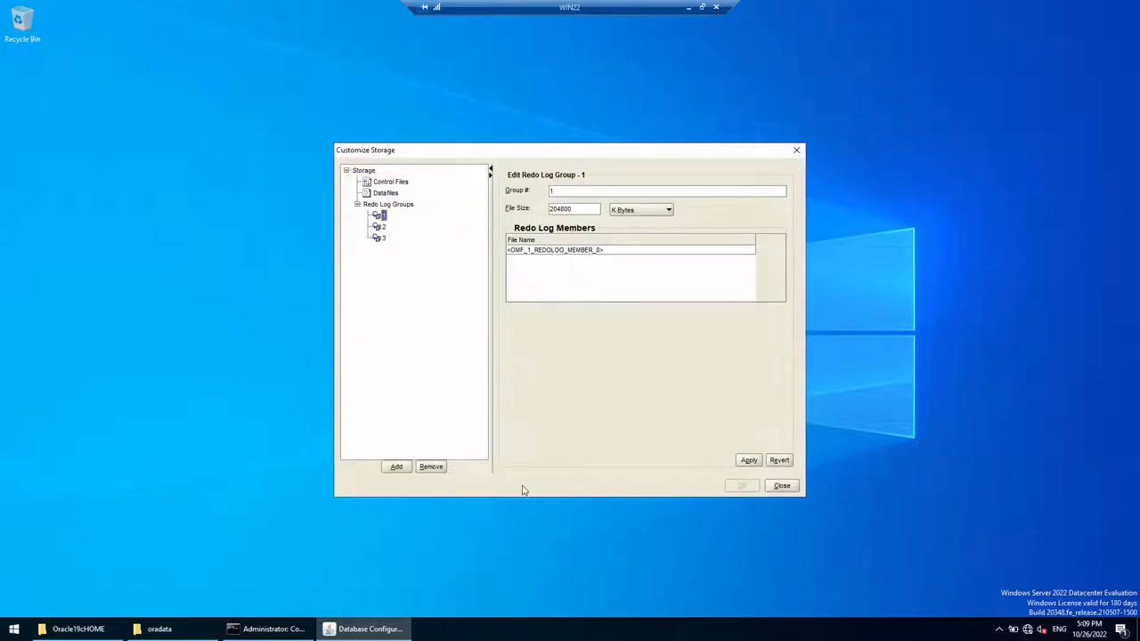
{"action": "left_click", "coordinate": [781, 486]}
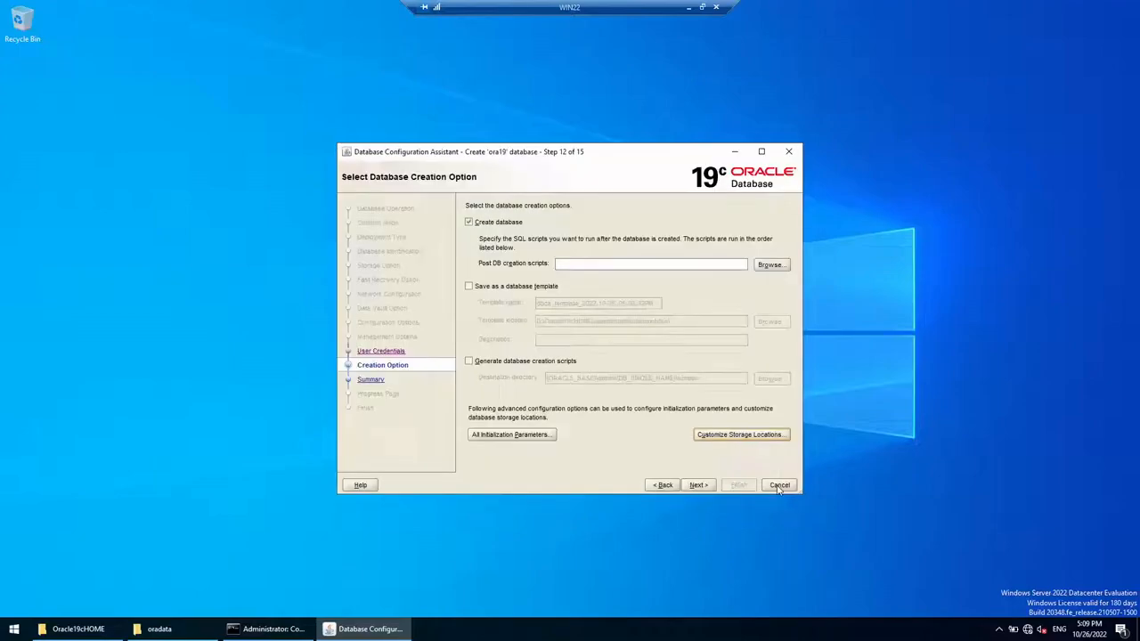
Step: Return to Storage Option and turn off Use Oracle-Managed Files (OMF)
{"action": "left_click", "coordinate": [666, 486]}
{"action": "left_click", "coordinate": [666, 486]}
{"action": "left_click", "coordinate": [666, 486]}
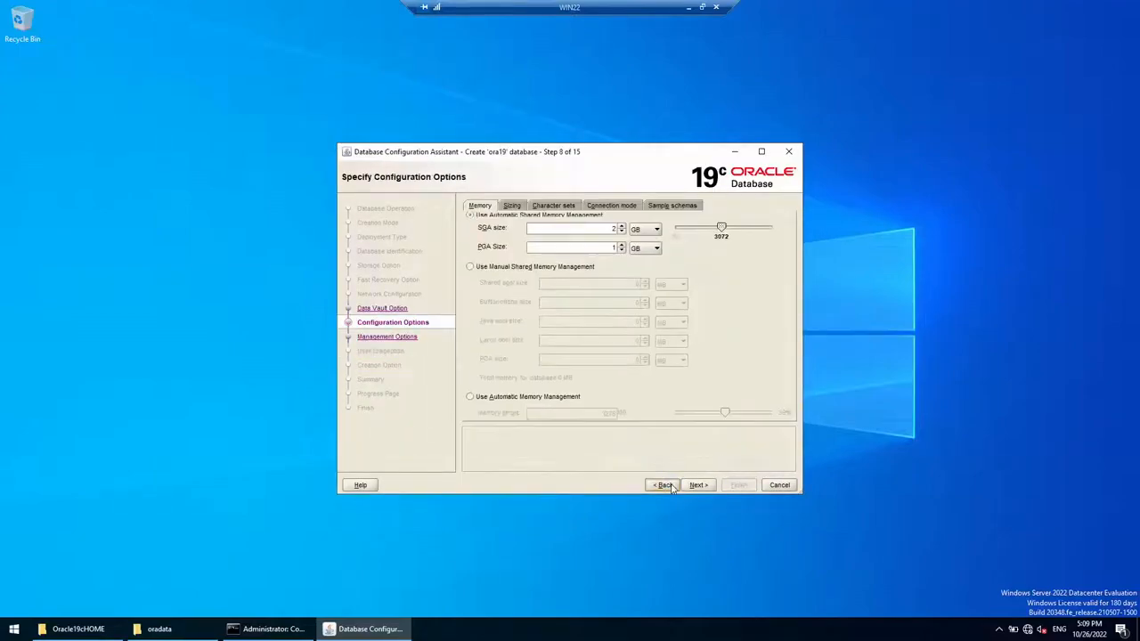
{"action": "left_click", "coordinate": [665, 485]}
{"action": "left_click", "coordinate": [665, 485]}
{"action": "left_click", "coordinate": [664, 486]}
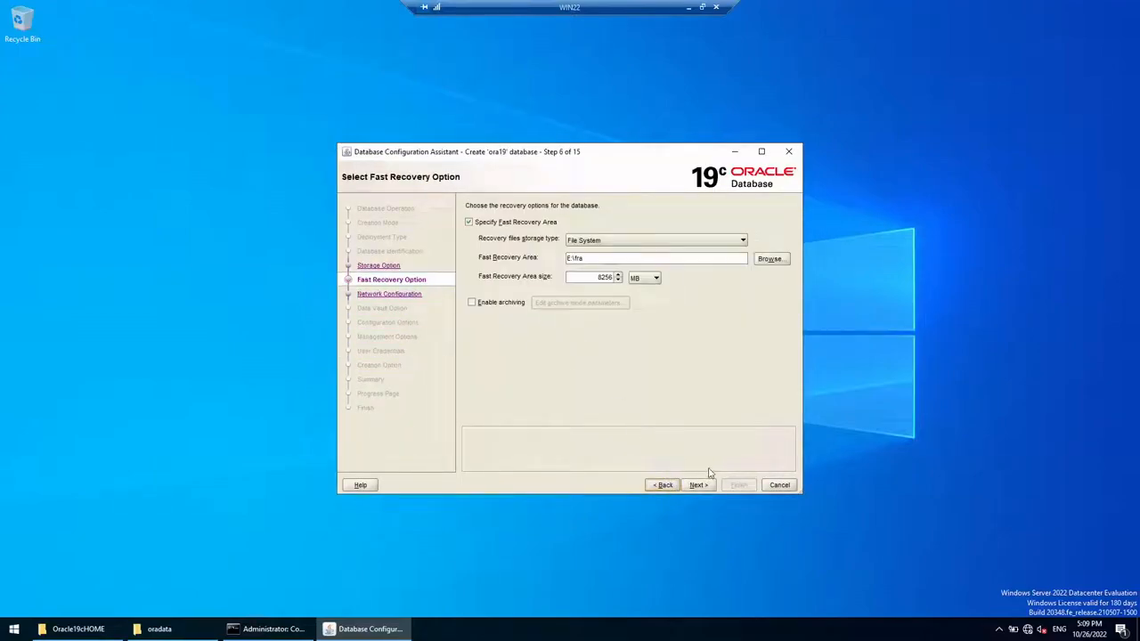
{"action": "left_click", "coordinate": [664, 485]}
{"action": "left_click", "coordinate": [513, 348]}
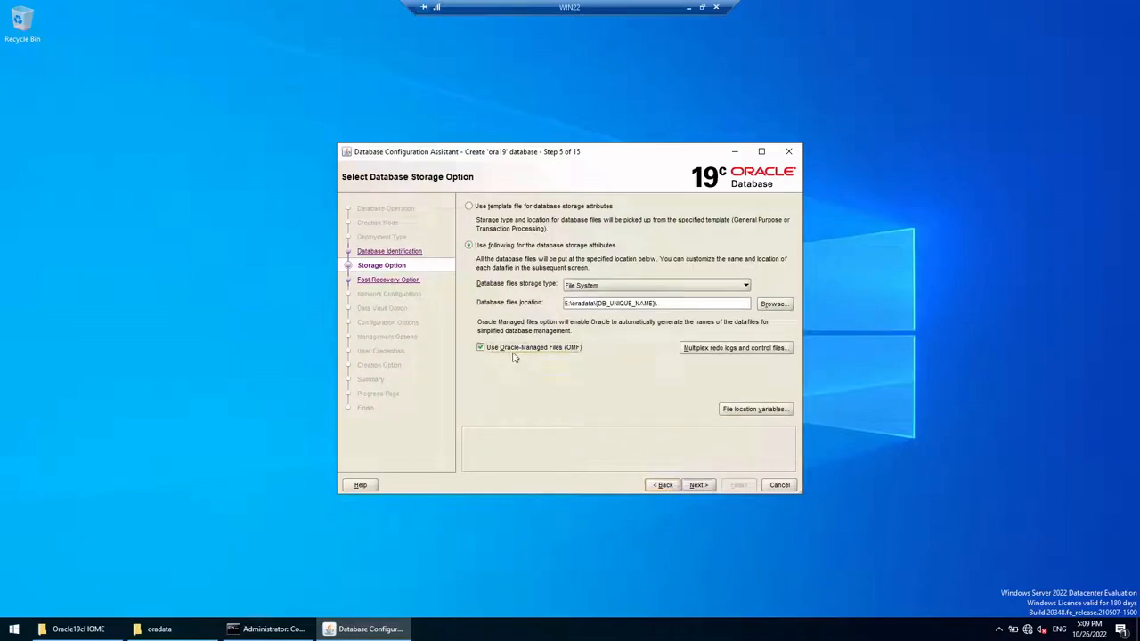
Step: Advance to the Summary, accepting the password warning, and bring up Save Response File (dbca.rsp)
{"action": "left_click", "coordinate": [699, 486]}
{"action": "left_click", "coordinate": [699, 486]}
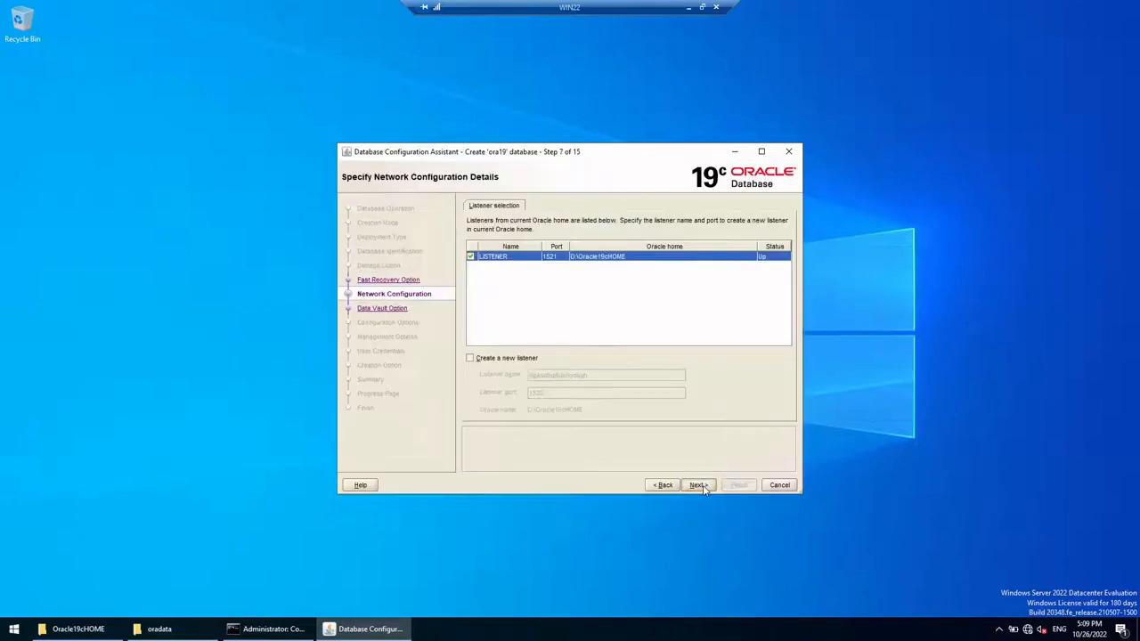
{"action": "left_click", "coordinate": [699, 485]}
{"action": "left_click", "coordinate": [701, 487]}
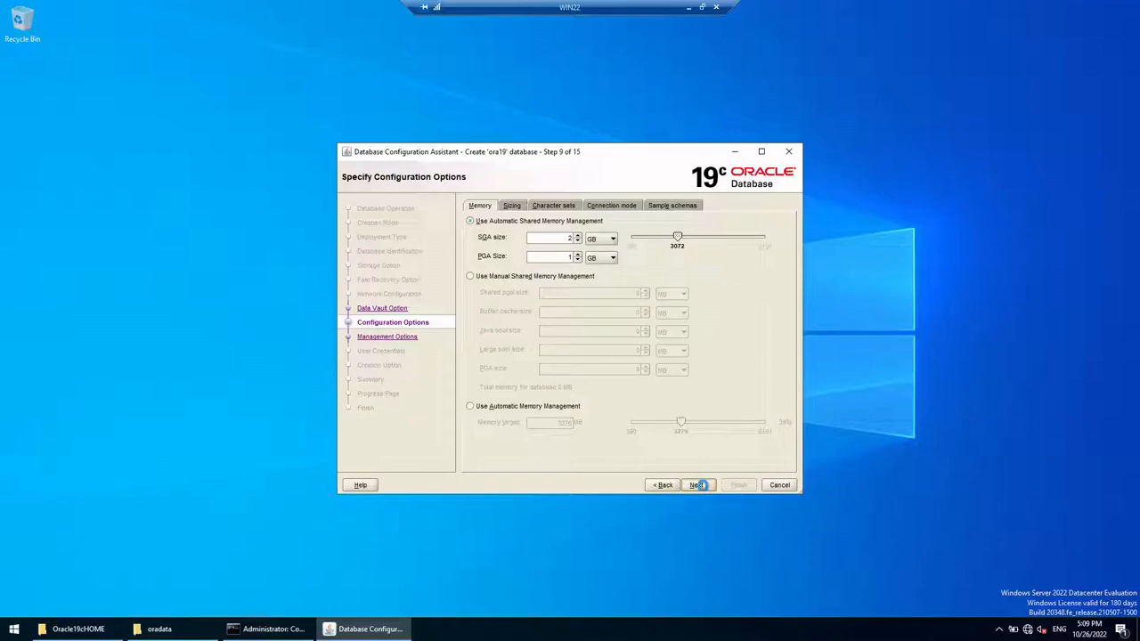
{"action": "left_click", "coordinate": [699, 485]}
{"action": "left_click", "coordinate": [699, 486]}
{"action": "left_click", "coordinate": [700, 486]}
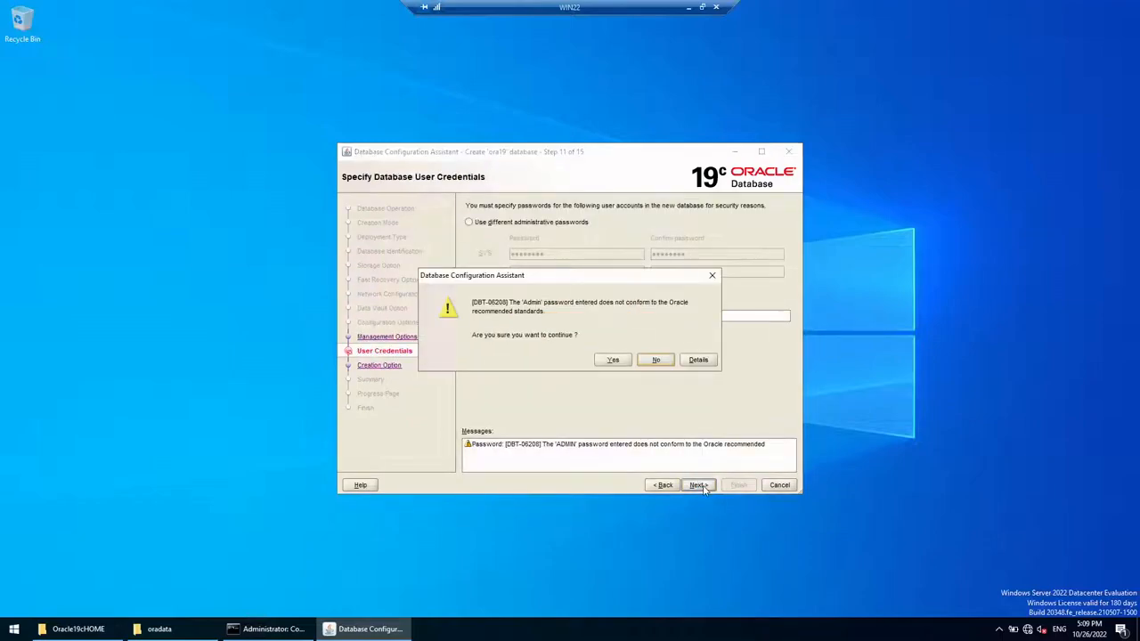
{"action": "left_click", "coordinate": [613, 360]}
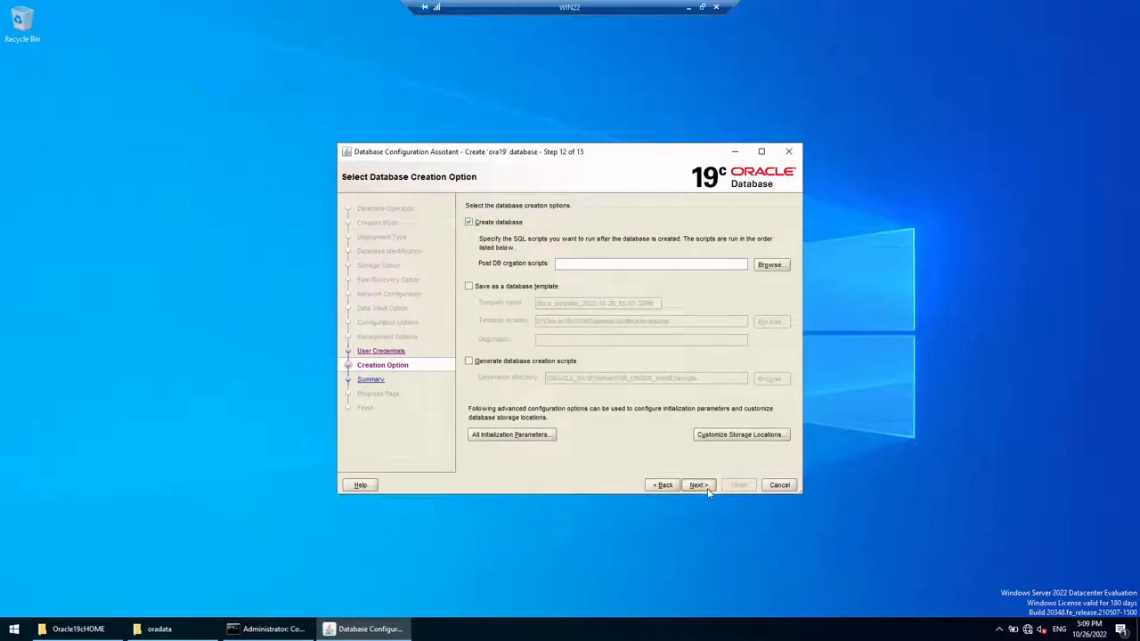
{"action": "left_click", "coordinate": [701, 486]}
{"action": "left_click", "coordinate": [755, 463]}
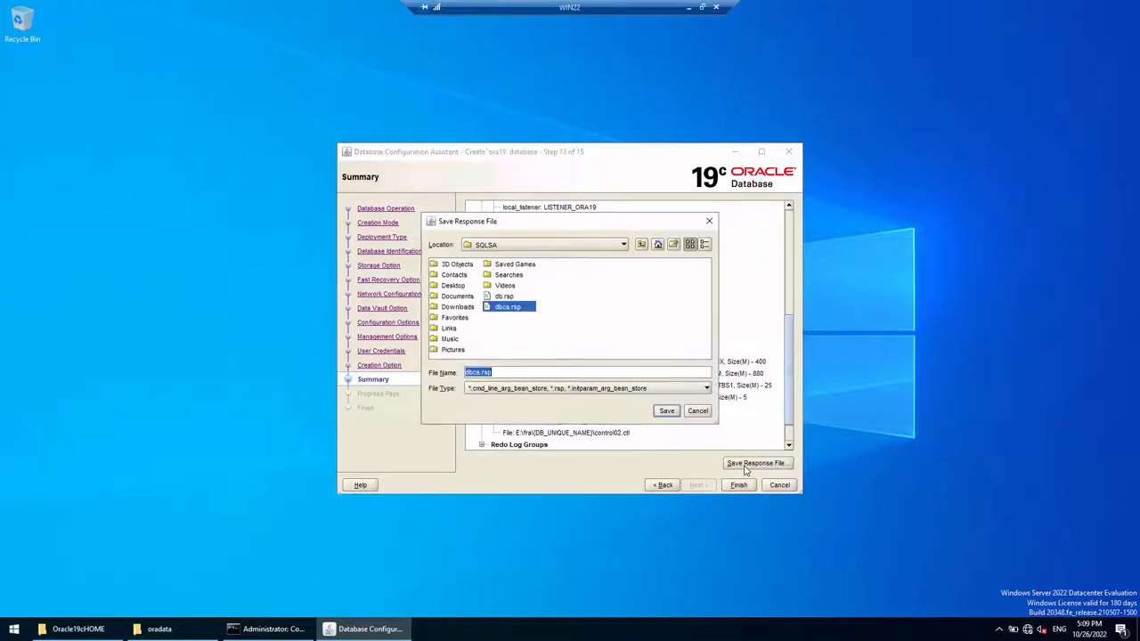
Step: Dismiss the response file dialog and verify control file and datafile locations on E:\oradata and E:\fra
{"action": "left_click", "coordinate": [674, 411]}
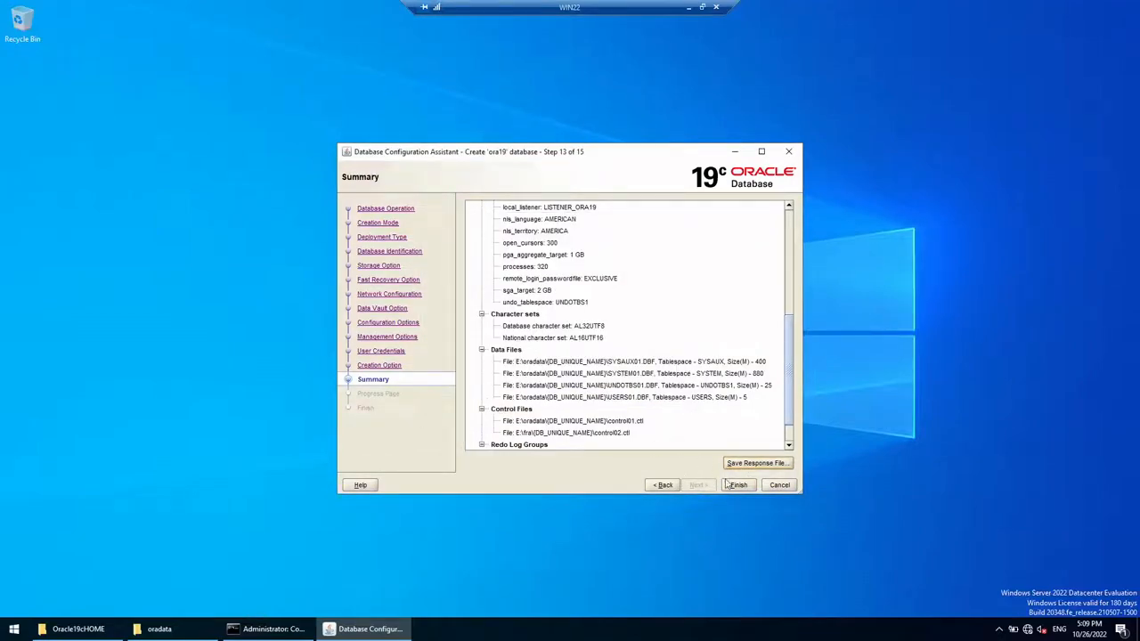
{"action": "left_click", "coordinate": [674, 486]}
{"action": "left_click", "coordinate": [726, 437]}
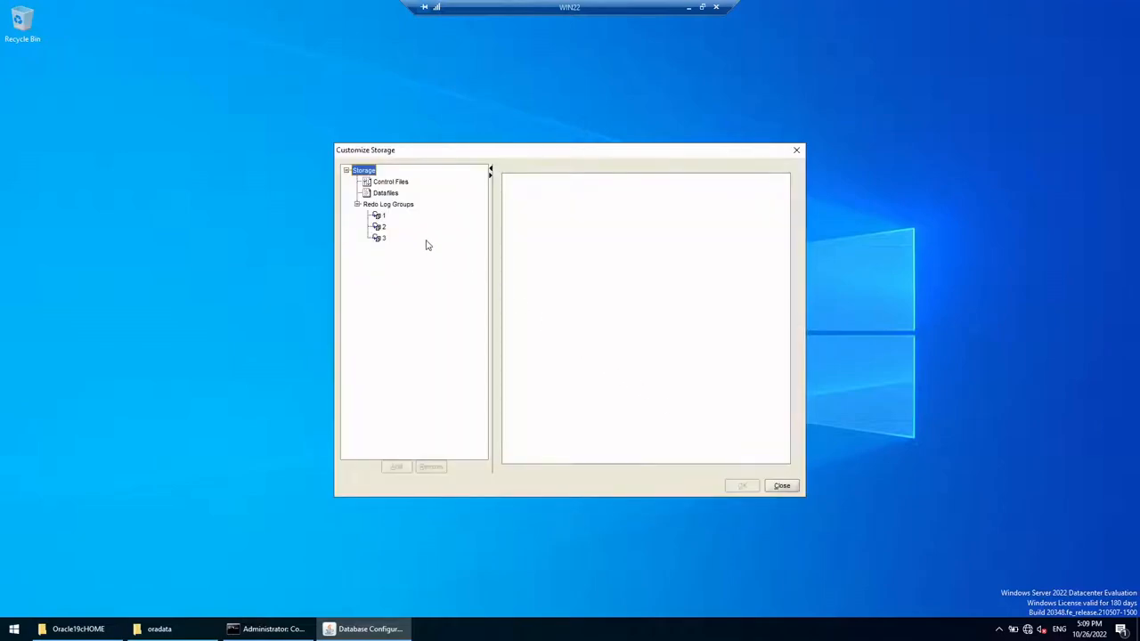
{"action": "left_click", "coordinate": [391, 183]}
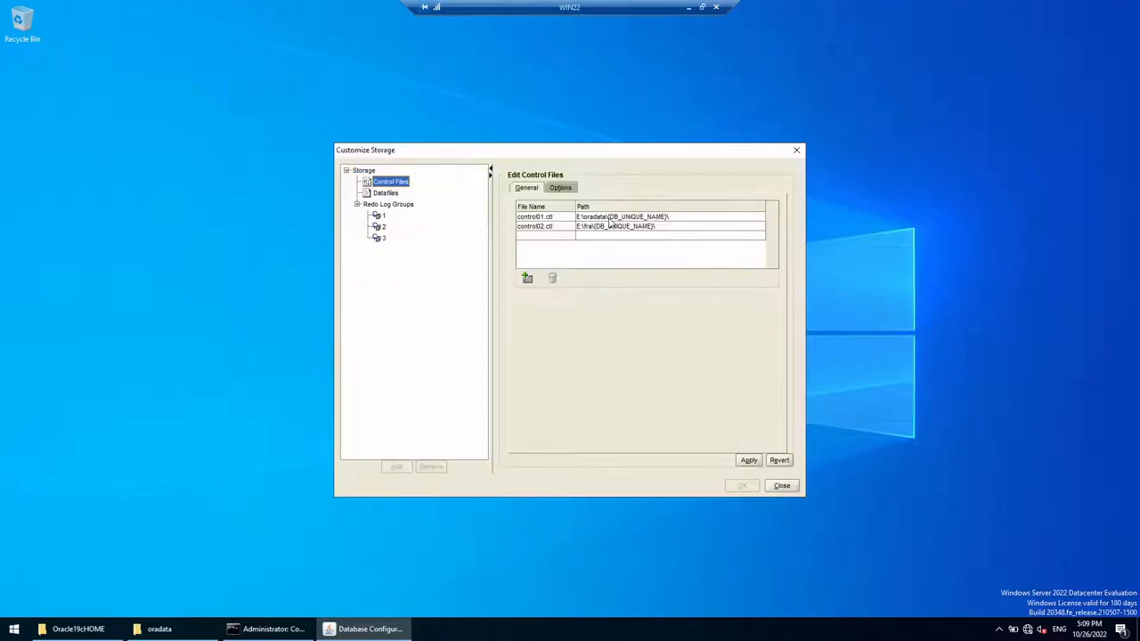
{"action": "left_click", "coordinate": [392, 194]}
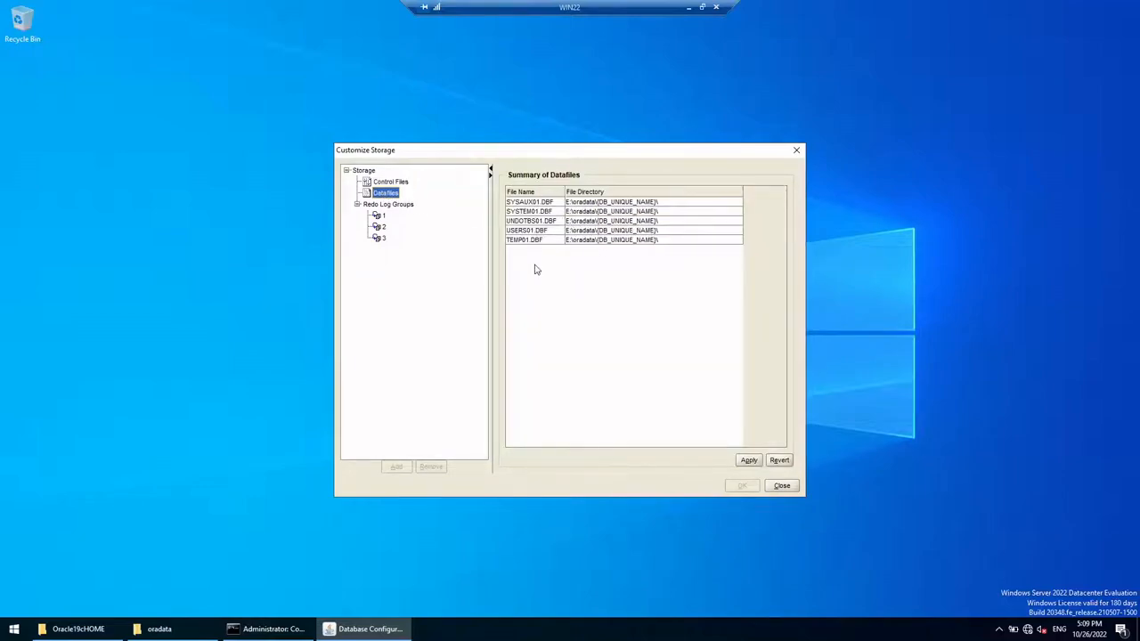
{"action": "left_click", "coordinate": [793, 485]}
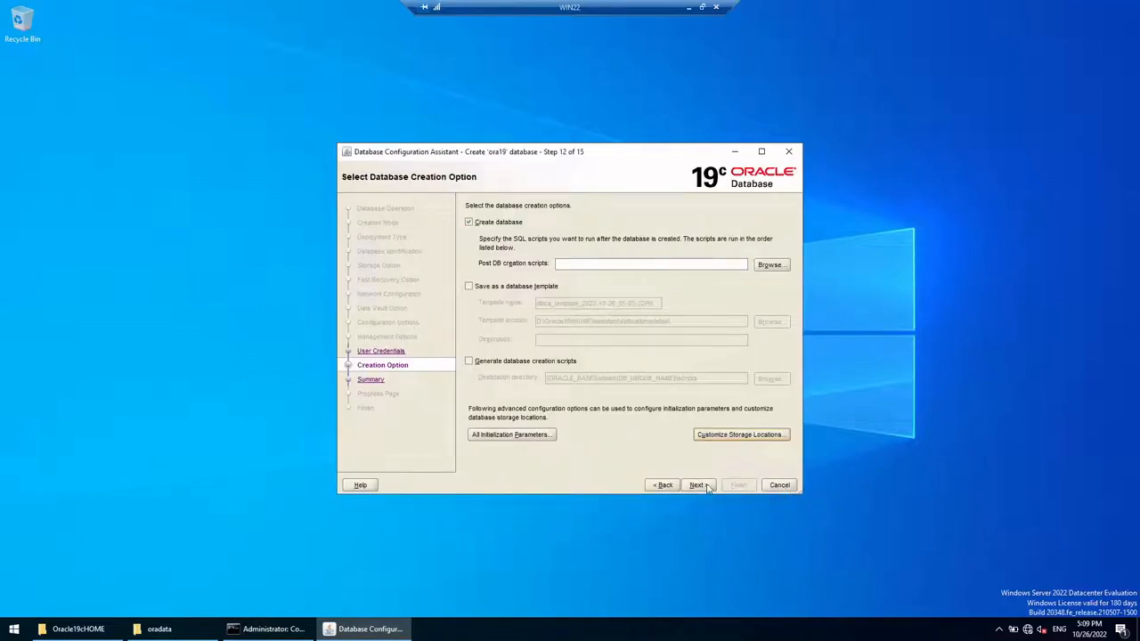
Step: Review the Summary with the wizard maximized, then Finish to start creating ora19
{"action": "left_click", "coordinate": [705, 488]}
{"action": "scroll", "coordinate": [619, 267], "scroll_direction": "down", "scroll_amount": 2}
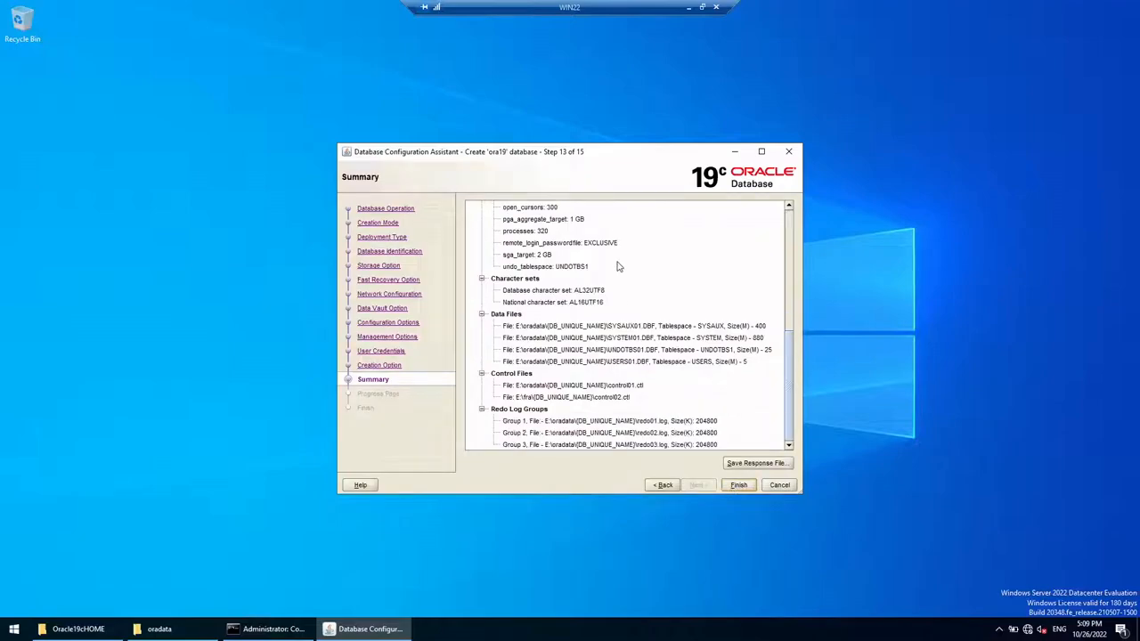
{"action": "scroll", "coordinate": [654, 239], "scroll_direction": "up", "scroll_amount": 6}
{"action": "left_click", "coordinate": [762, 152]}
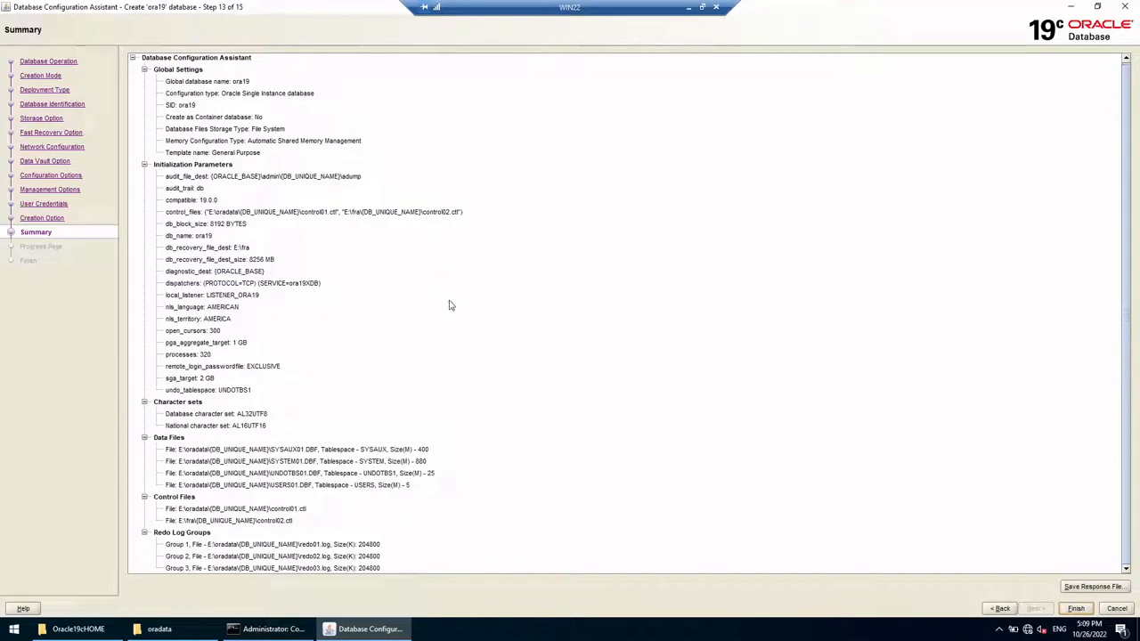
{"action": "scroll", "coordinate": [450, 309], "scroll_direction": "up", "scroll_amount": 1}
{"action": "left_click", "coordinate": [1098, 7]}
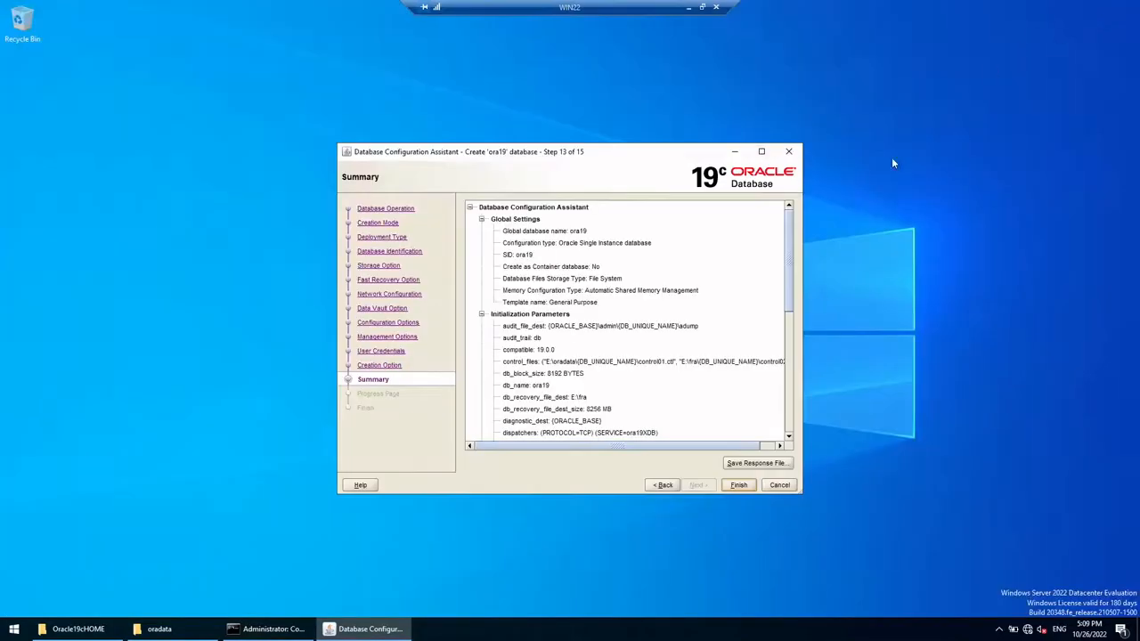
{"action": "left_click", "coordinate": [739, 485]}
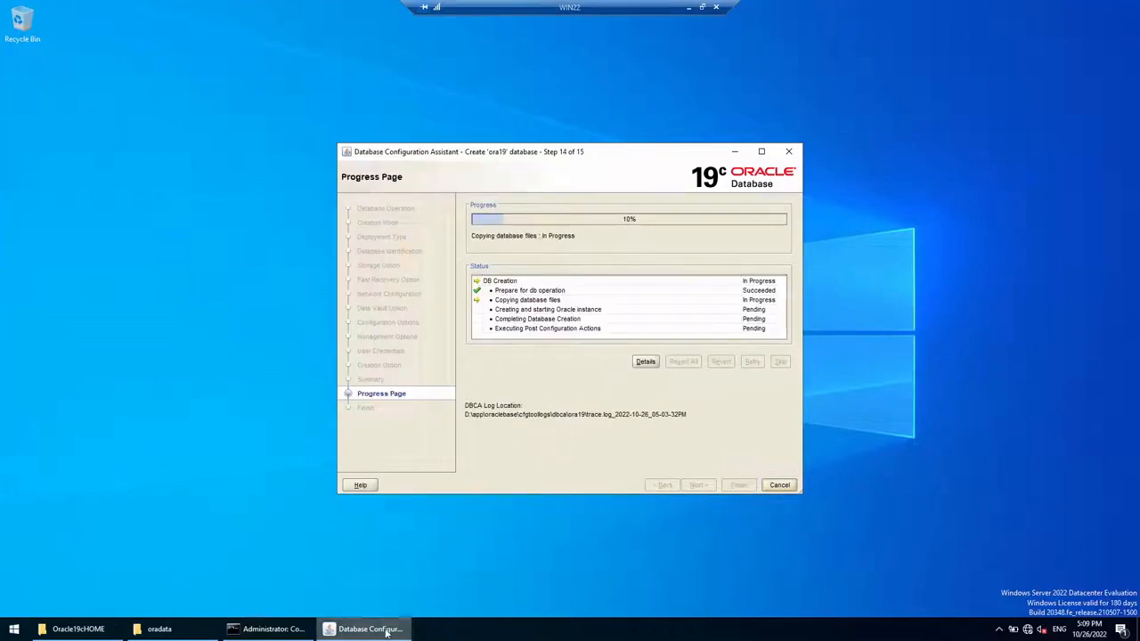
Step: Open E:\oradata\ORA19 in File Explorer, confirm it is still empty, and minimize the window
{"action": "left_click", "coordinate": [183, 628]}
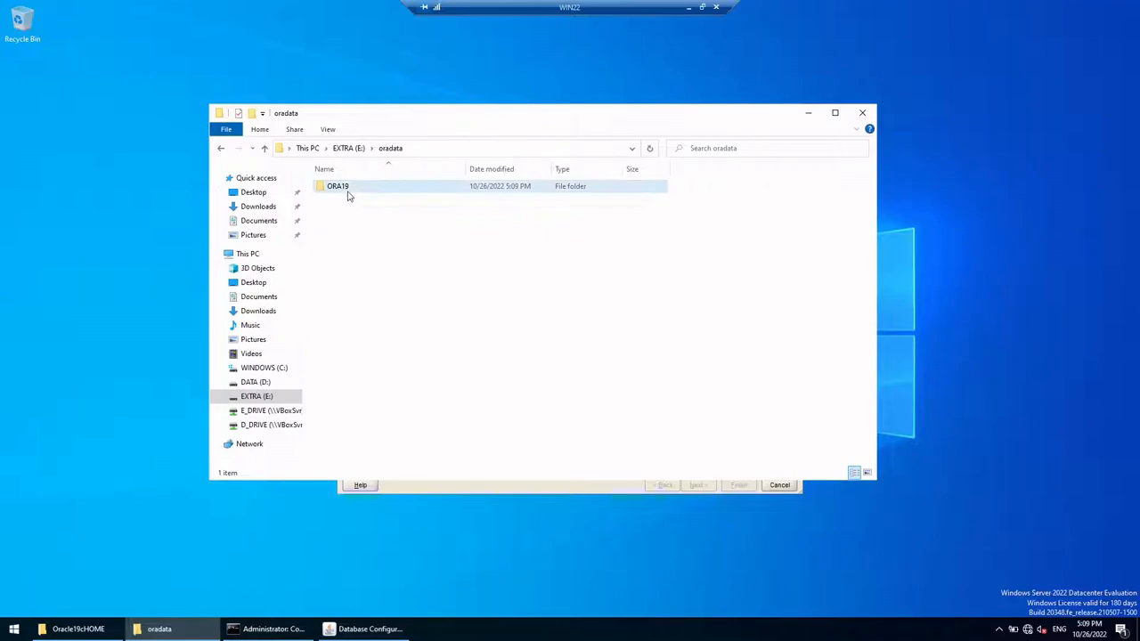
{"action": "double_click", "coordinate": [347, 187]}
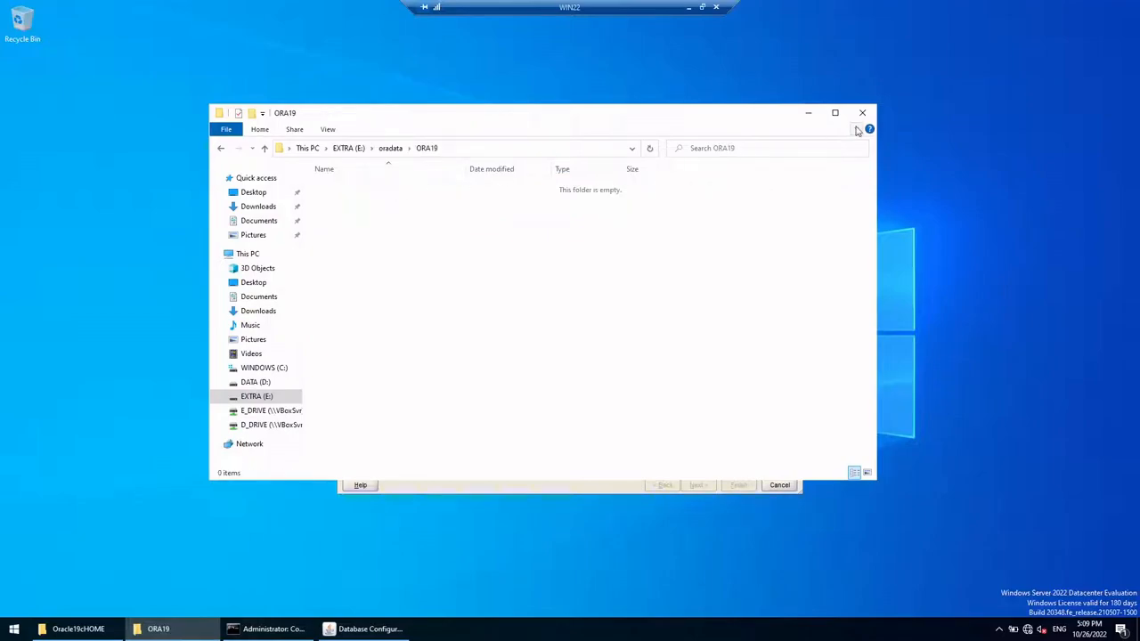
{"action": "left_click_drag", "start_coordinate": [600, 117], "coordinate": [661, 323]}
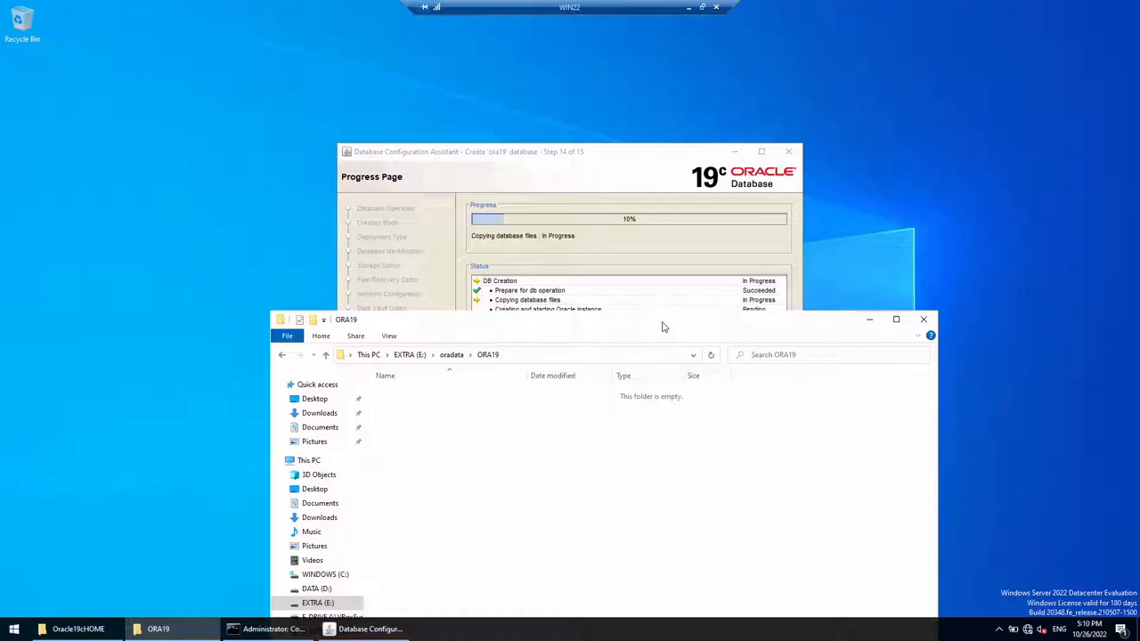
{"action": "left_click_drag", "start_coordinate": [662, 327], "coordinate": [653, 259]}
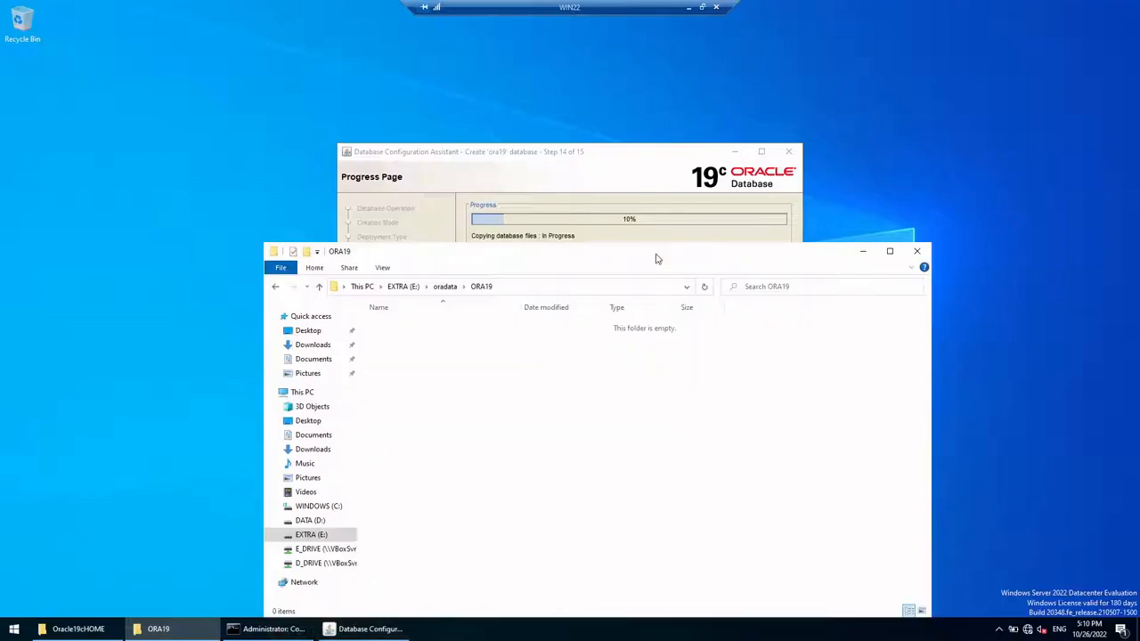
{"action": "left_click", "coordinate": [865, 251]}
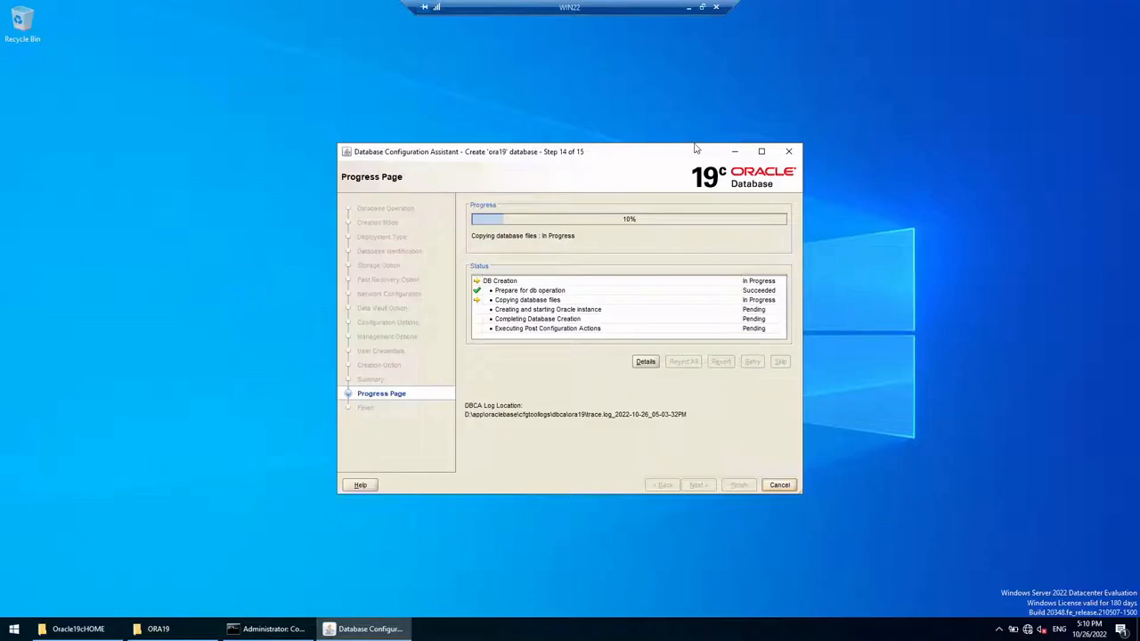
Step: Window the WIN22 remote session, move DBCA up-left, and minimize Acrobat Reader to keep the 10% ora19 copy visible
{"action": "left_click", "coordinate": [702, 7]}
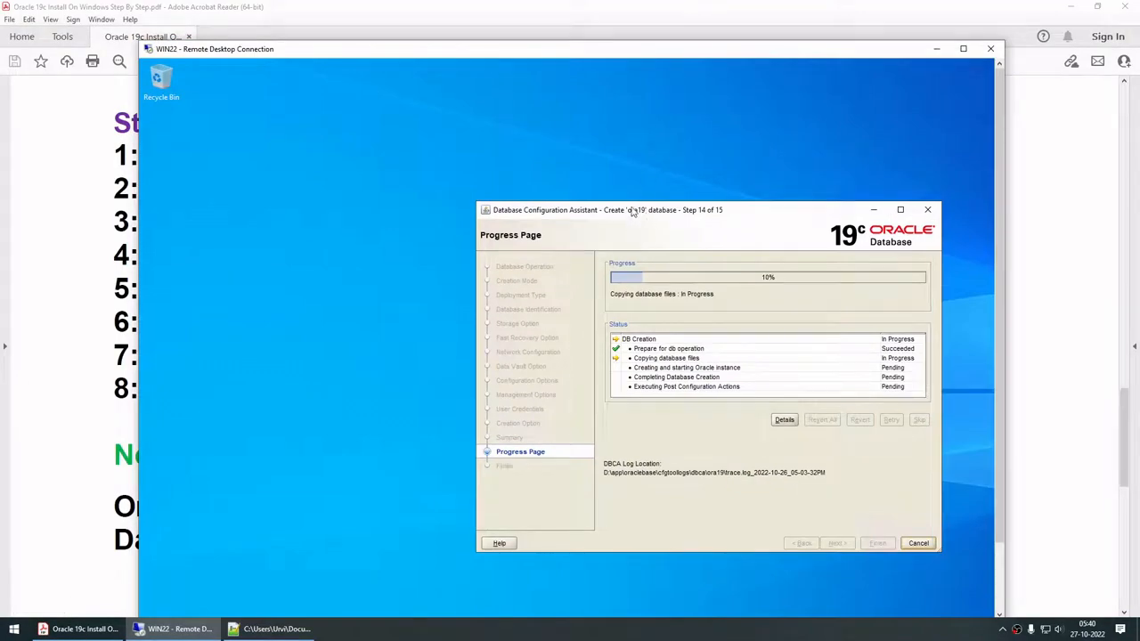
{"action": "left_click_drag", "start_coordinate": [632, 211], "coordinate": [552, 188]}
{"action": "left_click", "coordinate": [1082, 7]}
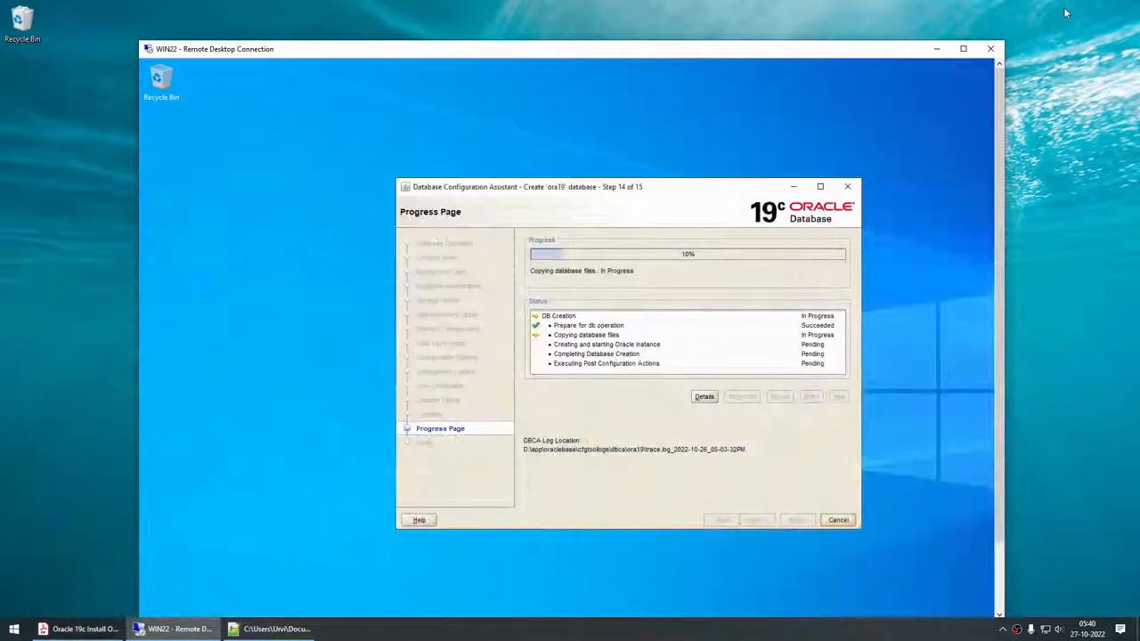
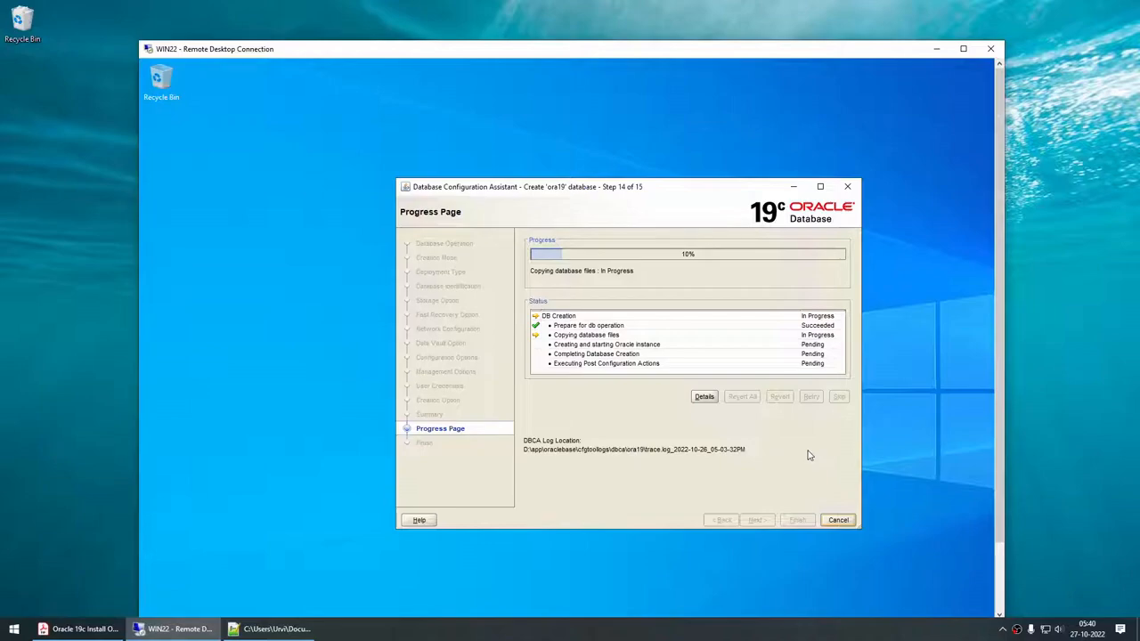
Step: Let DBCA keep copying the ora19 database files until creation completes
{"action": "left_click", "coordinate": [746, 634]}
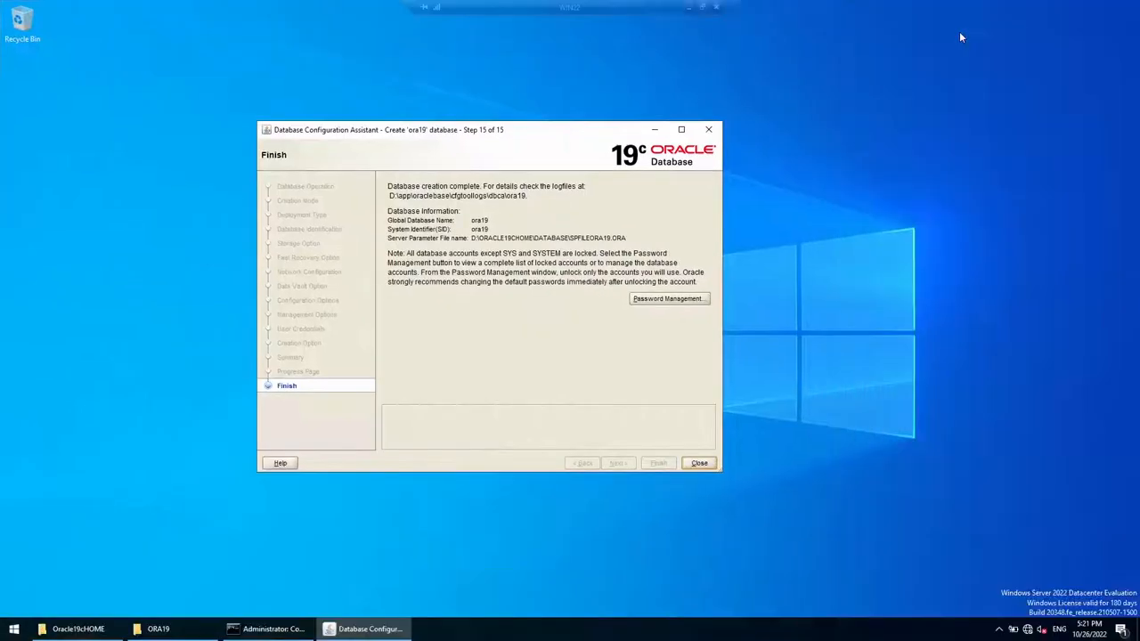
Step: Shift the finished DBCA window slightly right and close the completed ora19 wizard
{"action": "left_click_drag", "start_coordinate": [584, 130], "coordinate": [636, 127]}
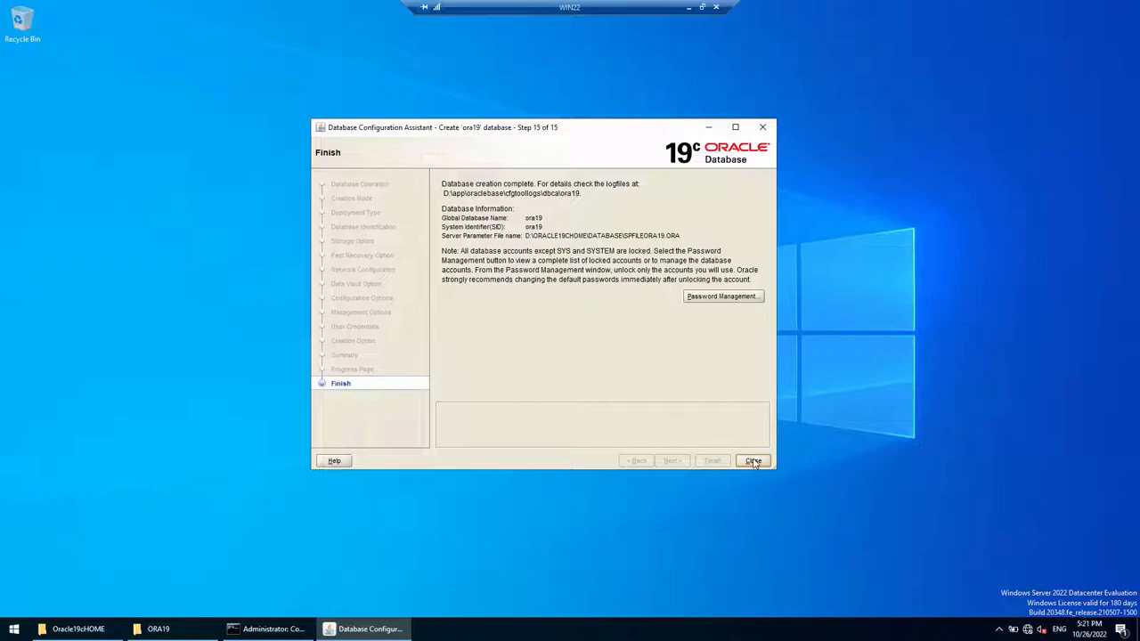
{"action": "left_click", "coordinate": [754, 462]}
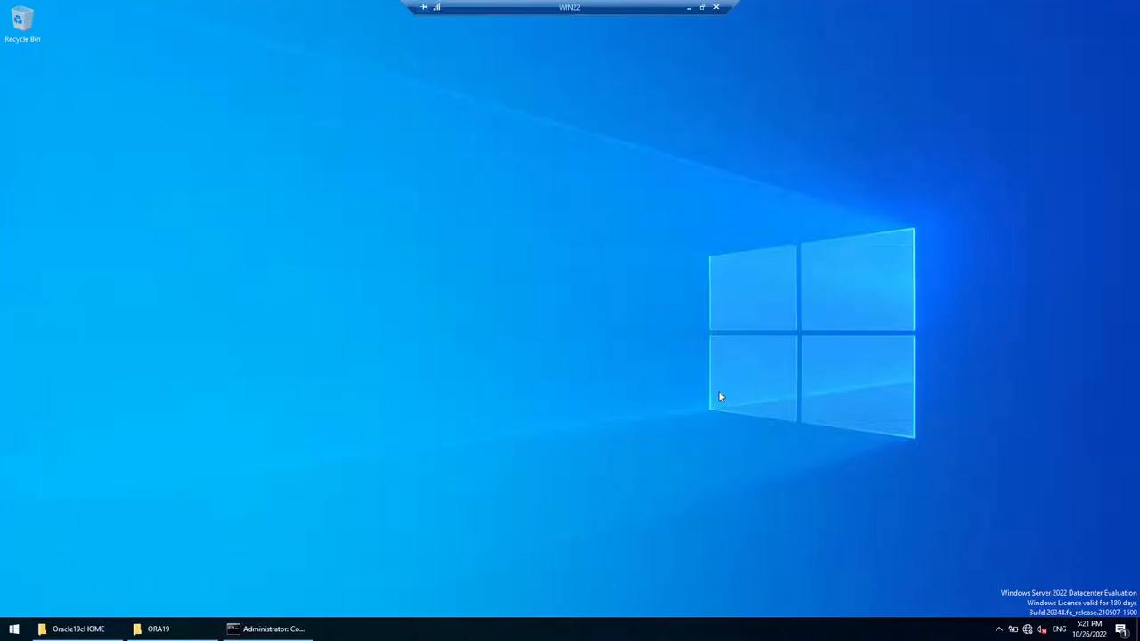
Step: Clear the Command Prompt console and set ORACLE_SID to ora19
{"action": "left_click", "coordinate": [293, 629]}
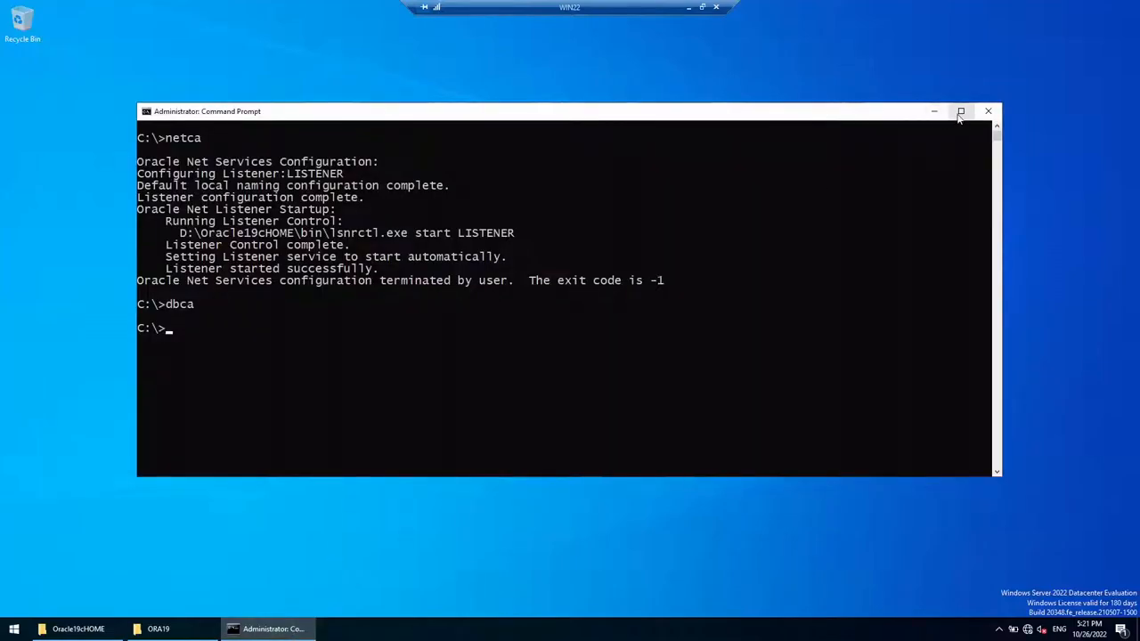
{"action": "type", "text": "cls"}
{"action": "key", "text": "Return"}
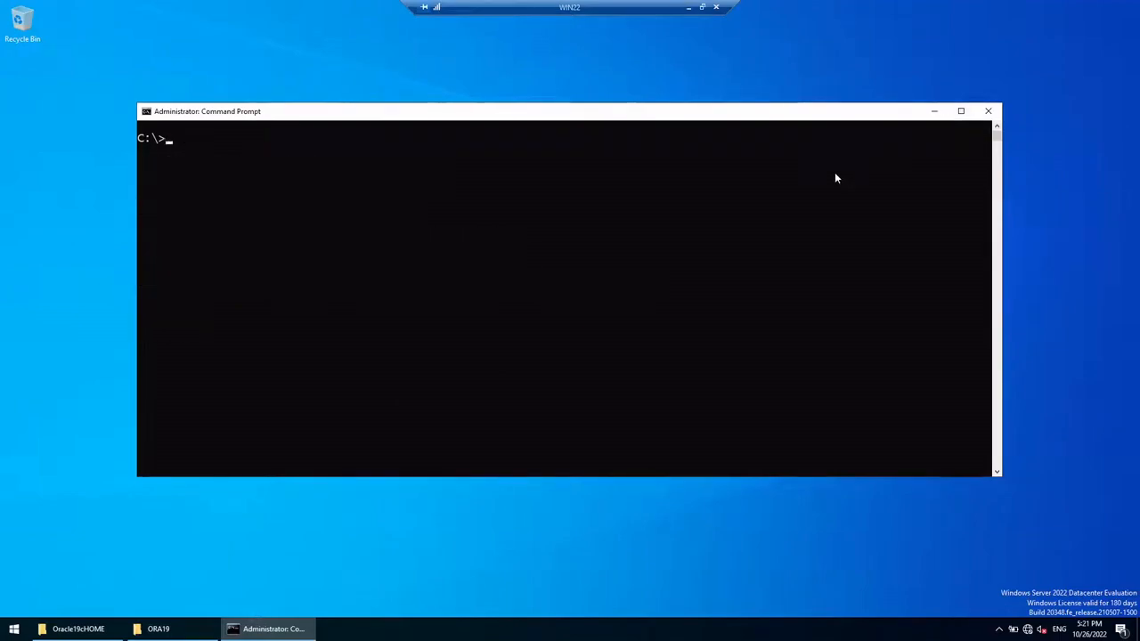
{"action": "type", "text": "set ORACLE_SID=ora19"}
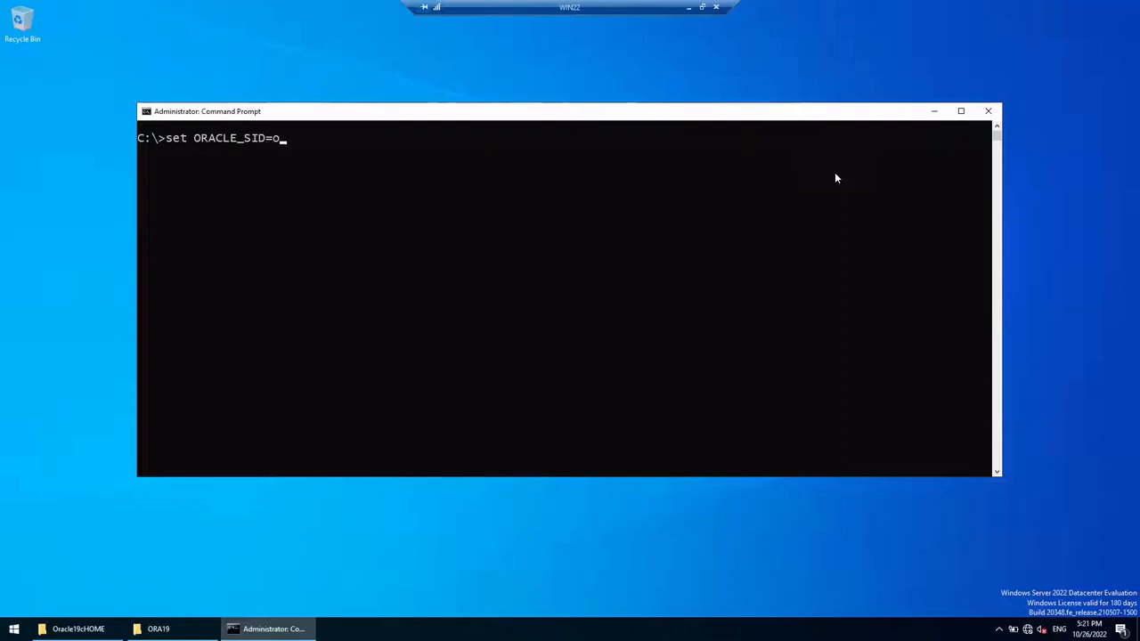
{"action": "key", "text": "Return"}
Step: Connect with sqlplus / as sysdba and query v$database, highlighting ORA19's READ WRITE open mode
{"action": "type", "text": "sqlplus / as sysd"}
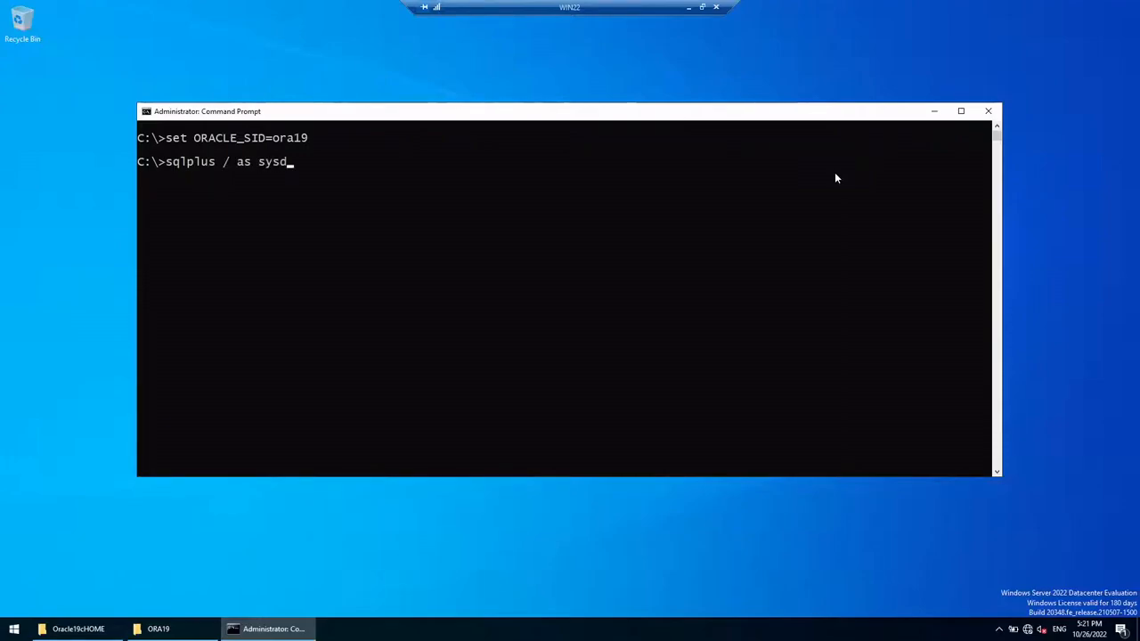
{"action": "type", "text": "ba"}
{"action": "key", "text": "Return"}
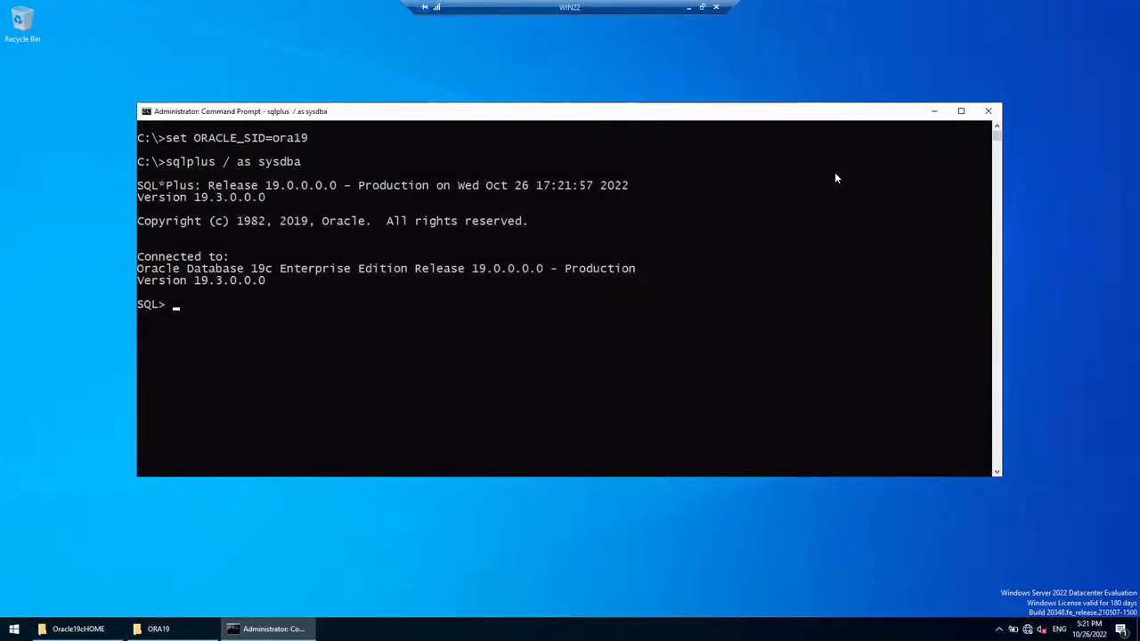
{"action": "type", "text": "select name, open_m"}
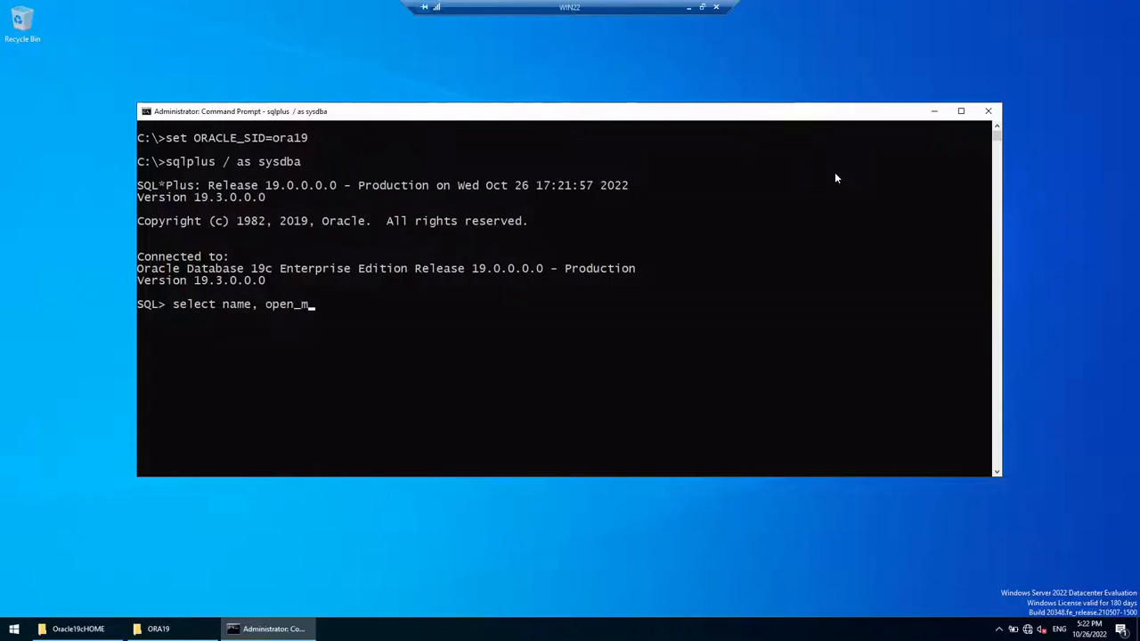
{"action": "type", "text": "ode from v$database;"}
{"action": "key", "text": "Return"}
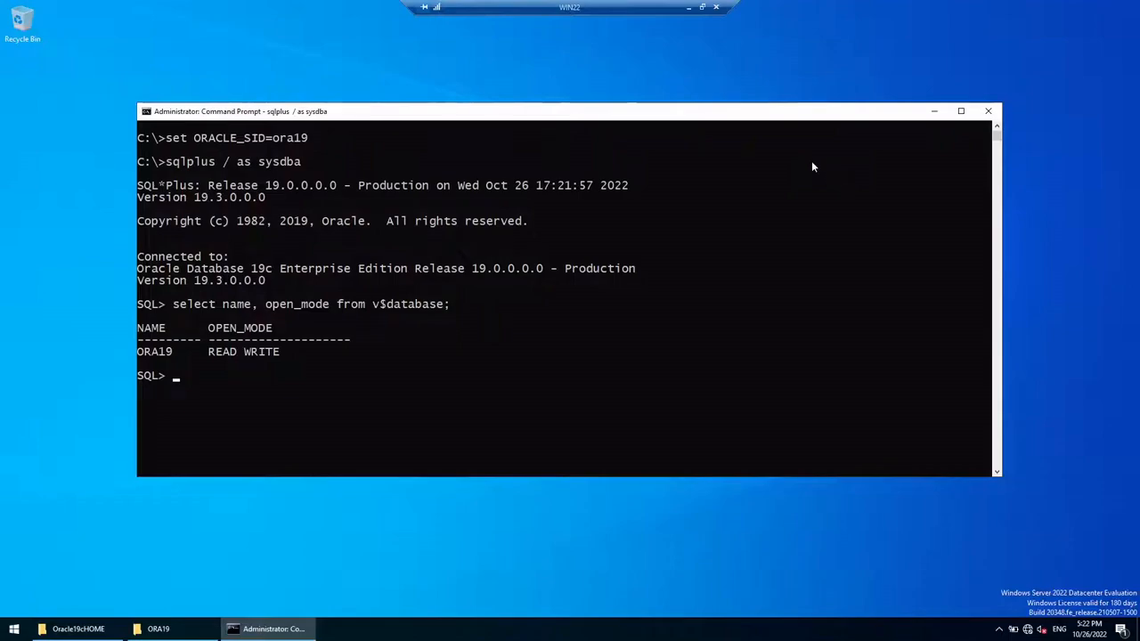
{"action": "left_click_drag", "start_coordinate": [139, 353], "coordinate": [286, 353]}
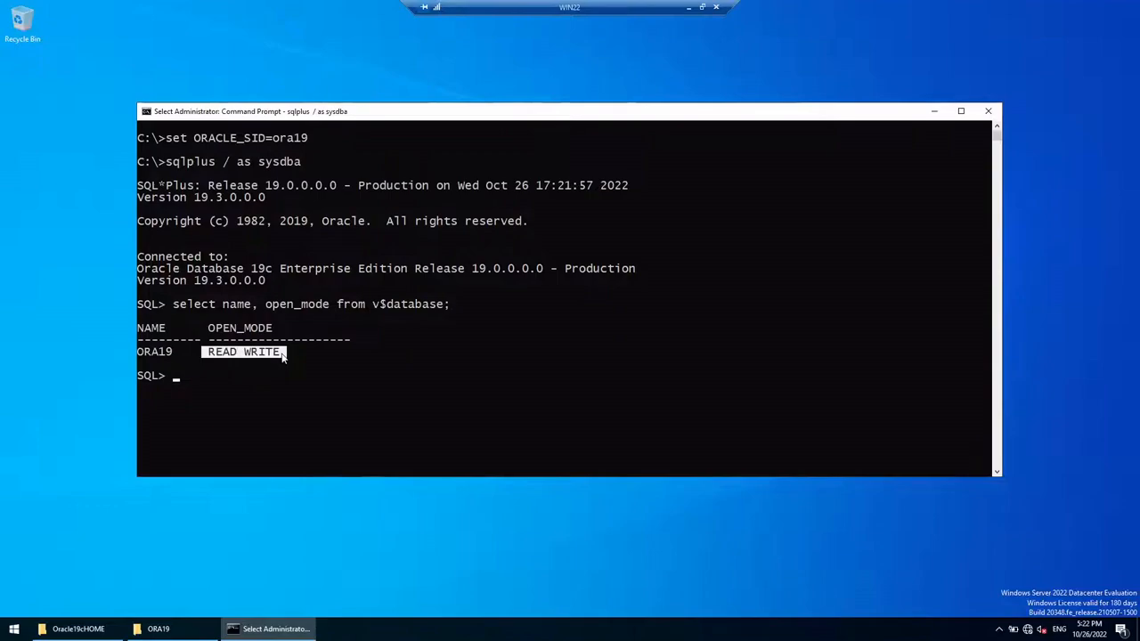
{"action": "left_click", "coordinate": [396, 369]}
{"action": "left_click", "coordinate": [476, 364]}
Step: Launch sqldeveloper.exe from the C:\SQLDeveloper folder in a new File Explorer window
{"action": "left_click", "coordinate": [689, 9]}
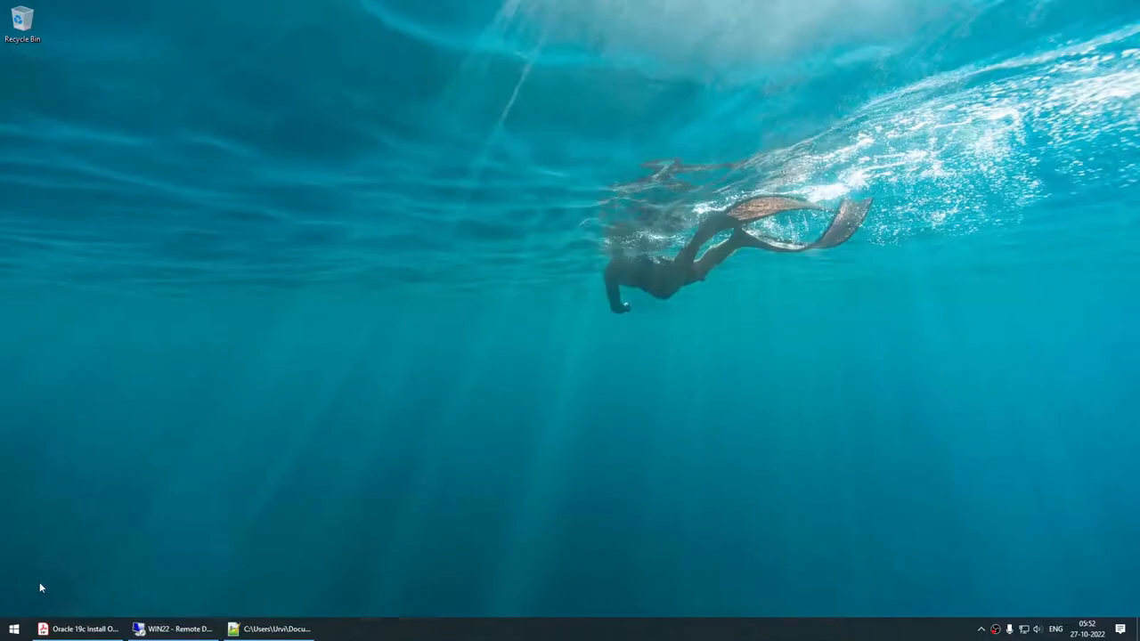
{"action": "key", "text": "super+e"}
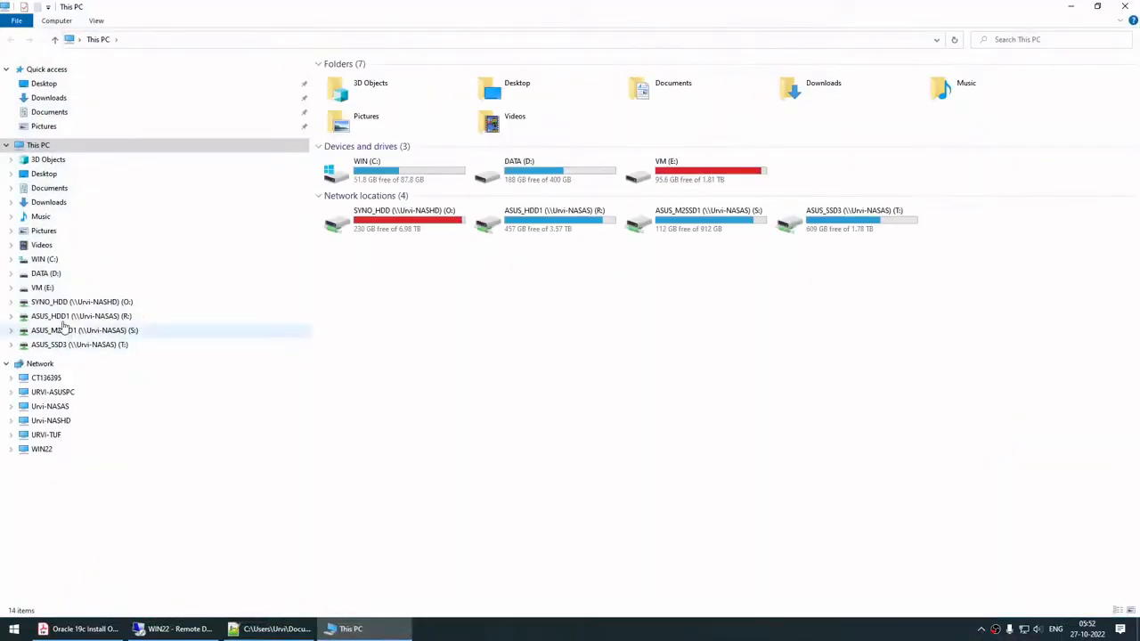
{"action": "left_click", "coordinate": [53, 259]}
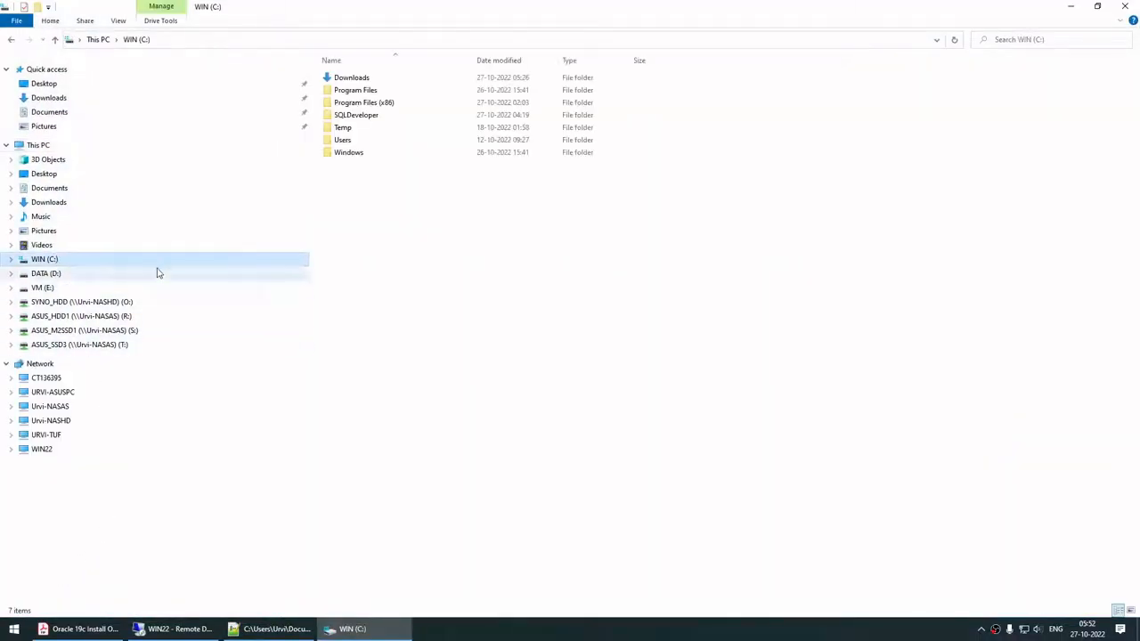
{"action": "double_click", "coordinate": [341, 115]}
{"action": "left_click", "coordinate": [366, 346]}
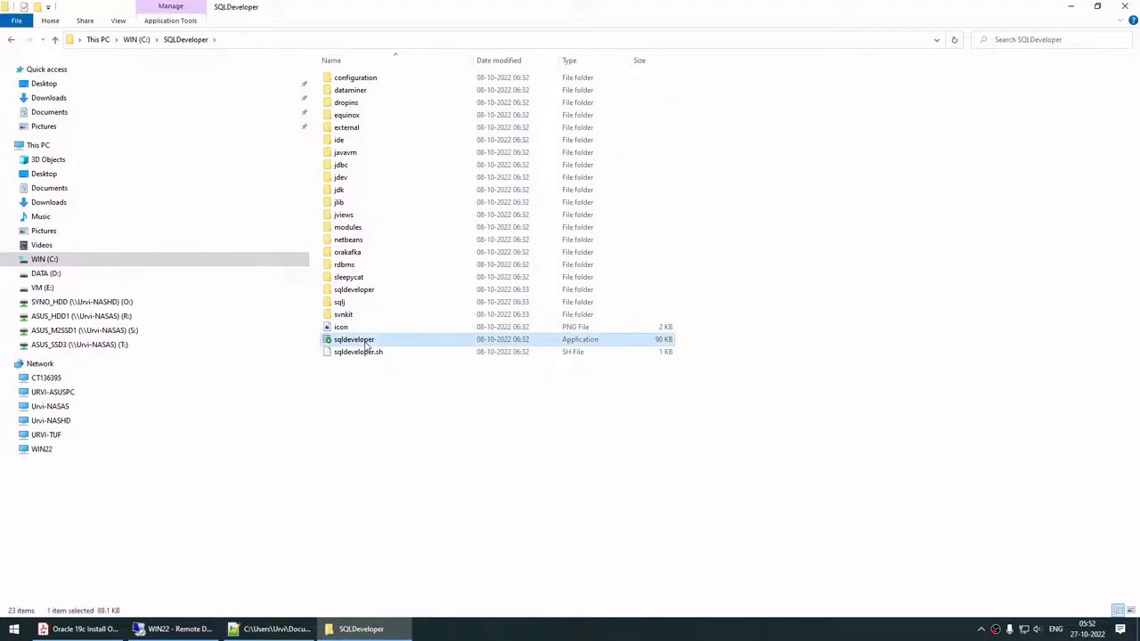
{"action": "double_click", "coordinate": [366, 347]}
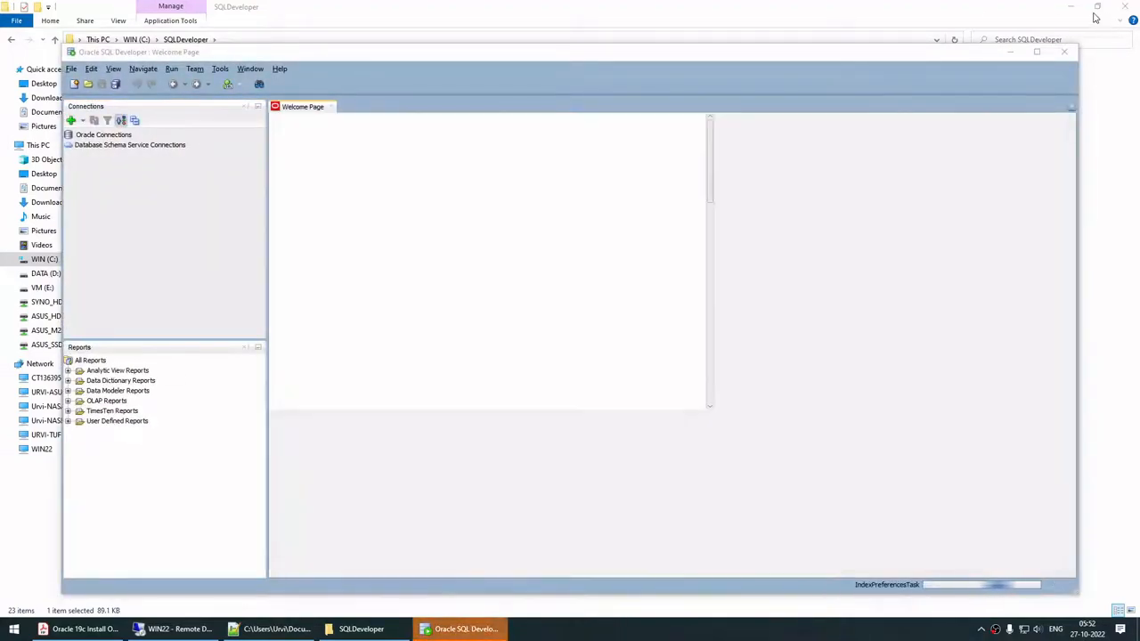
Step: Start a new Oracle connection named ora19 for user sys and enter its password
{"action": "left_click", "coordinate": [1071, 7]}
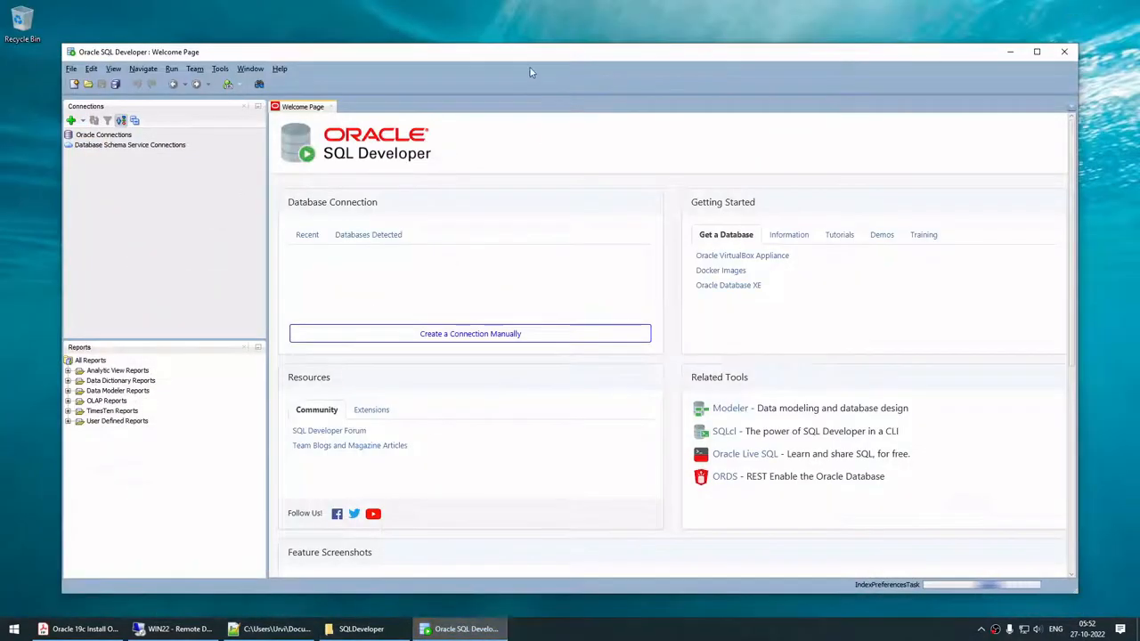
{"action": "left_click_drag", "start_coordinate": [537, 56], "coordinate": [544, 49]}
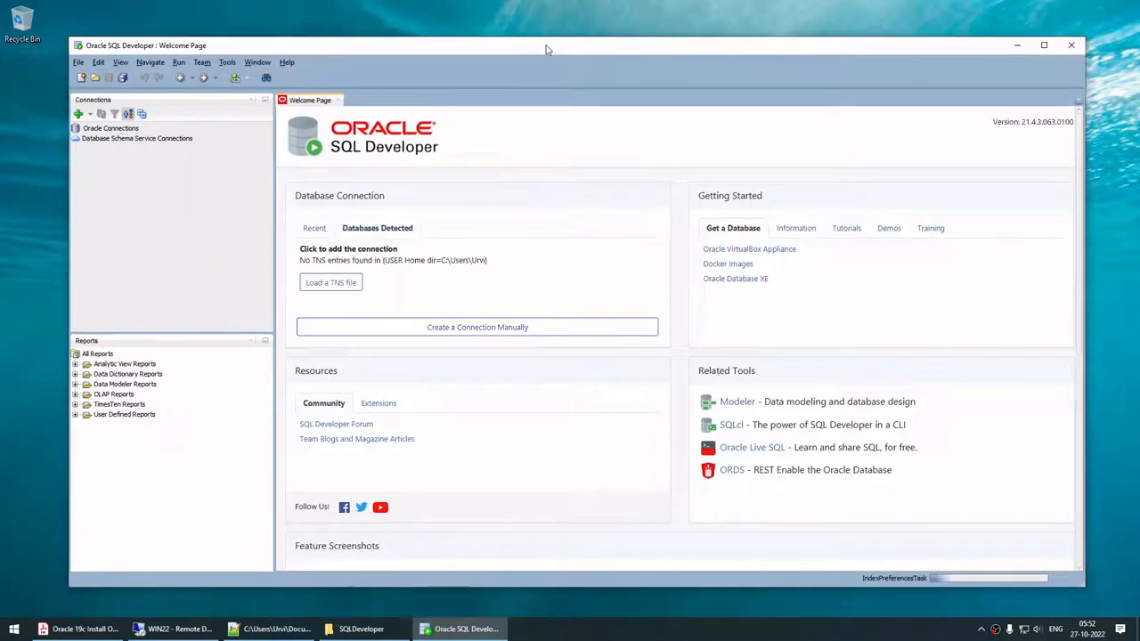
{"action": "left_click", "coordinate": [78, 125]}
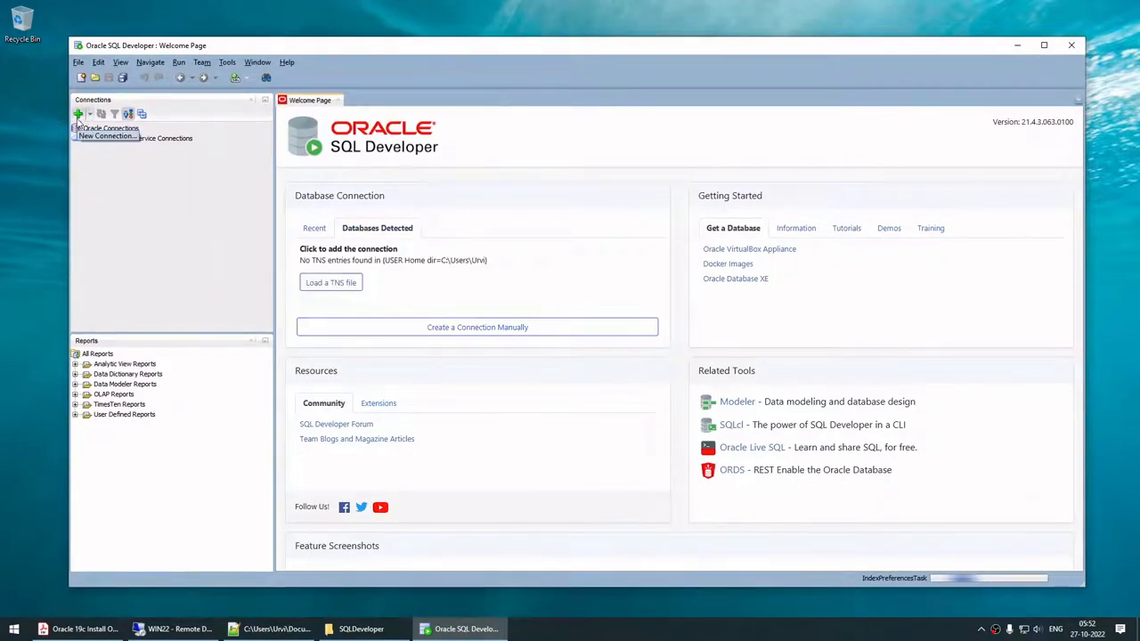
{"action": "left_click", "coordinate": [78, 114]}
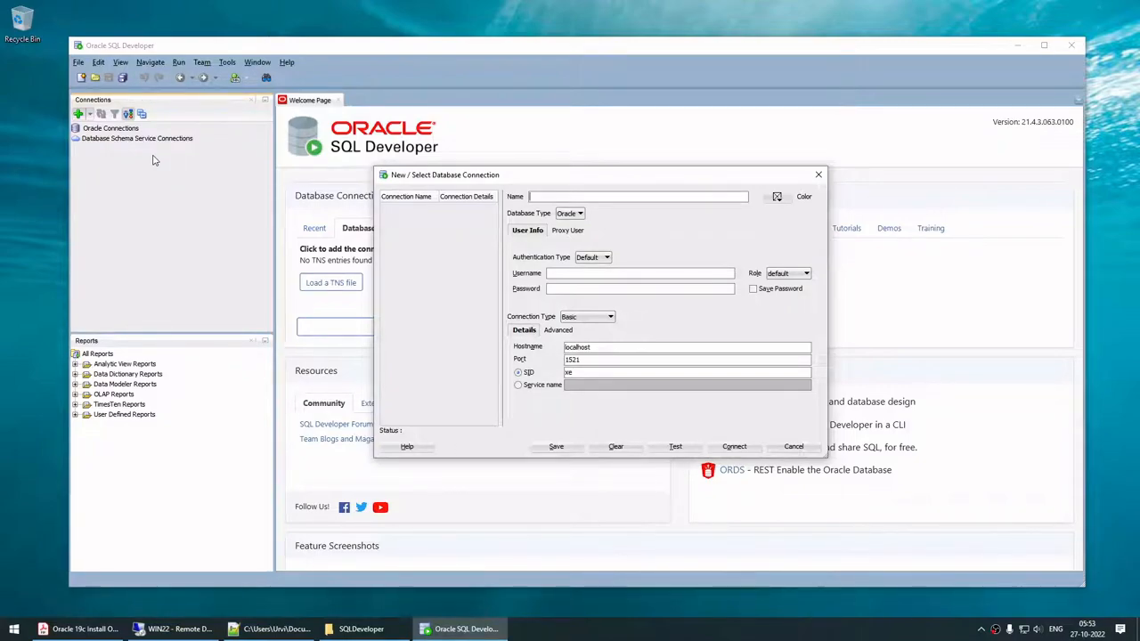
{"action": "key", "text": "BackSpace"}
{"action": "key", "text": "BackSpace"}
{"action": "key", "text": "BackSpace"}
{"action": "type", "text": "ora19"}
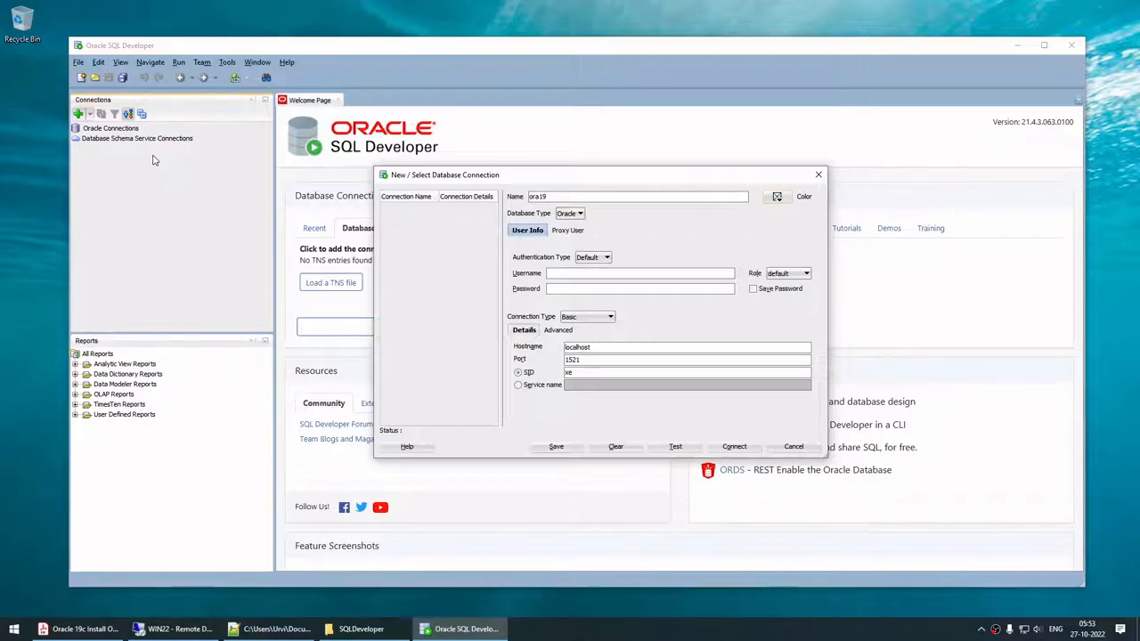
{"action": "key", "text": "Tab"}
{"action": "left_click", "coordinate": [564, 275]}
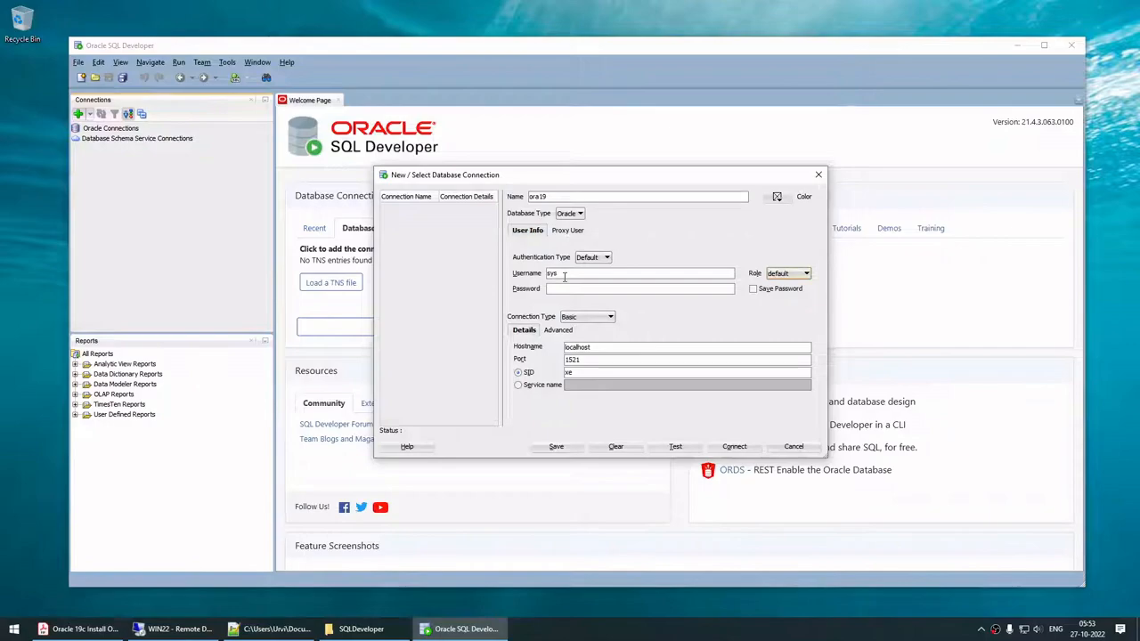
{"action": "key", "text": "Tab"}
{"action": "type", "text": "password"}
Step: Set role SYSDBA, save password, host 192.168.1.122, SID ORA19, then test and connect
{"action": "left_click", "coordinate": [786, 275]}
{"action": "left_click", "coordinate": [780, 294]}
{"action": "left_click", "coordinate": [756, 291]}
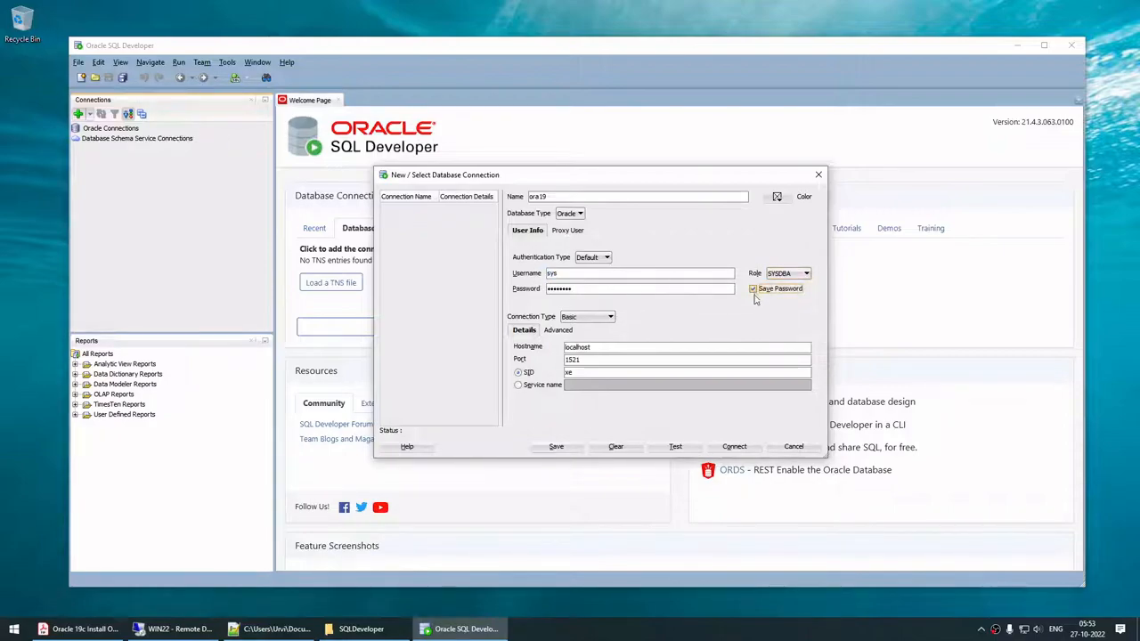
{"action": "double_click", "coordinate": [606, 349]}
{"action": "type", "text": "192.168.1.122"}
{"action": "key", "text": "Tab"}
{"action": "key", "text": "Tab"}
{"action": "key", "text": "Tab"}
{"action": "type", "text": "ORA19"}
{"action": "left_click", "coordinate": [676, 446]}
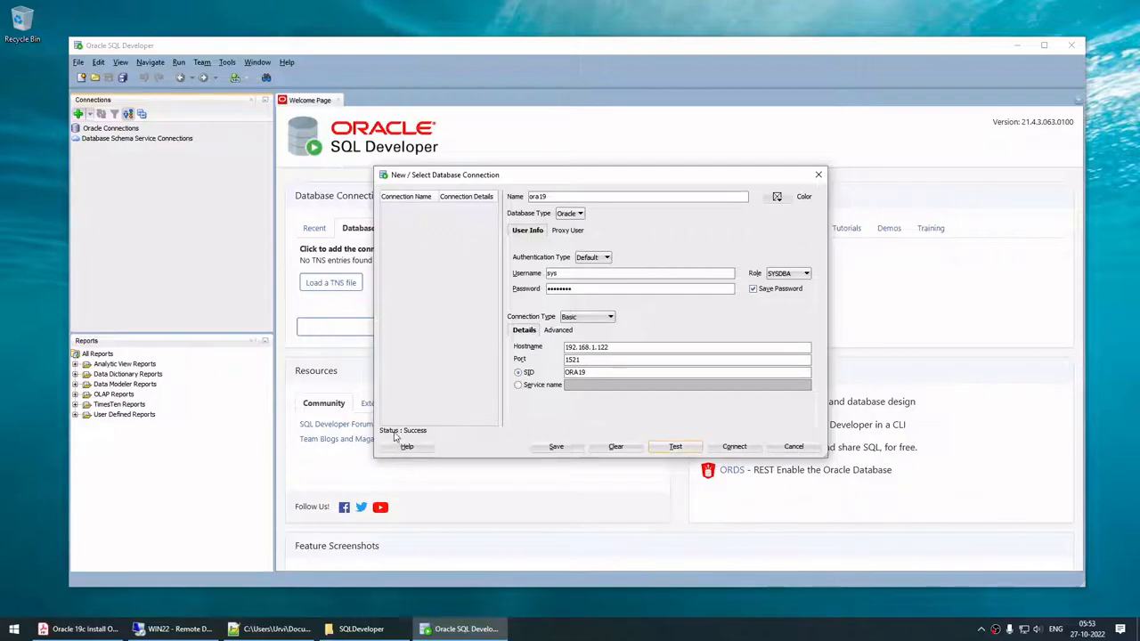
{"action": "left_click", "coordinate": [736, 447]}
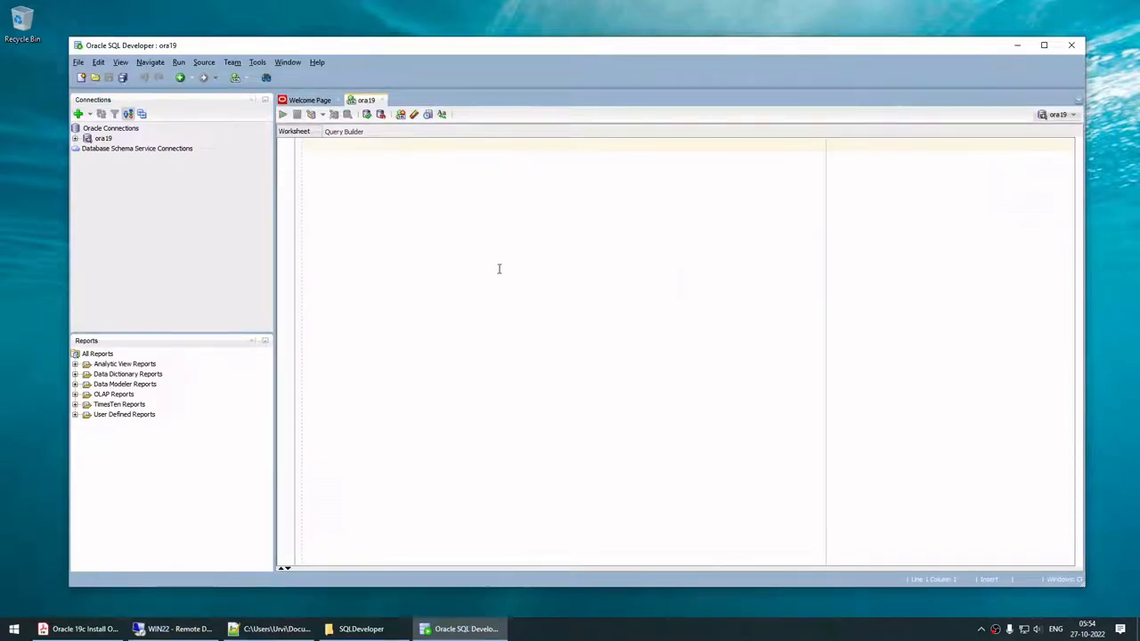
Step: Copy the v$database query from SQL*Plus and run it in the worksheet, showing ORA19 READ WRITE
{"action": "left_click", "coordinate": [175, 629]}
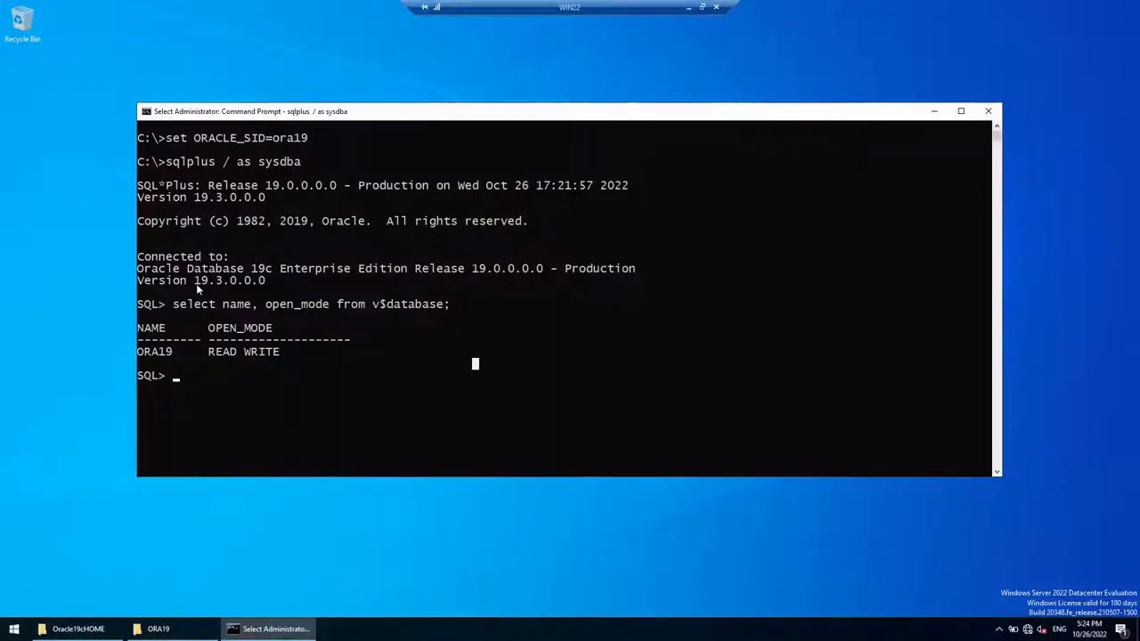
{"action": "left_click_drag", "start_coordinate": [205, 308], "coordinate": [448, 308]}
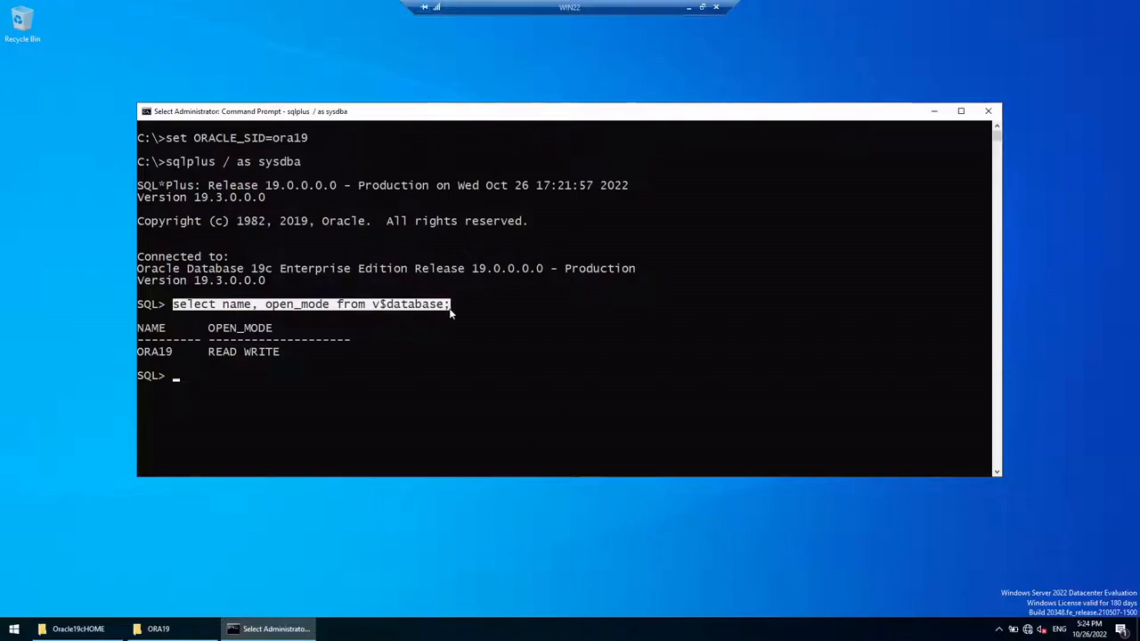
{"action": "right_click", "coordinate": [448, 308]}
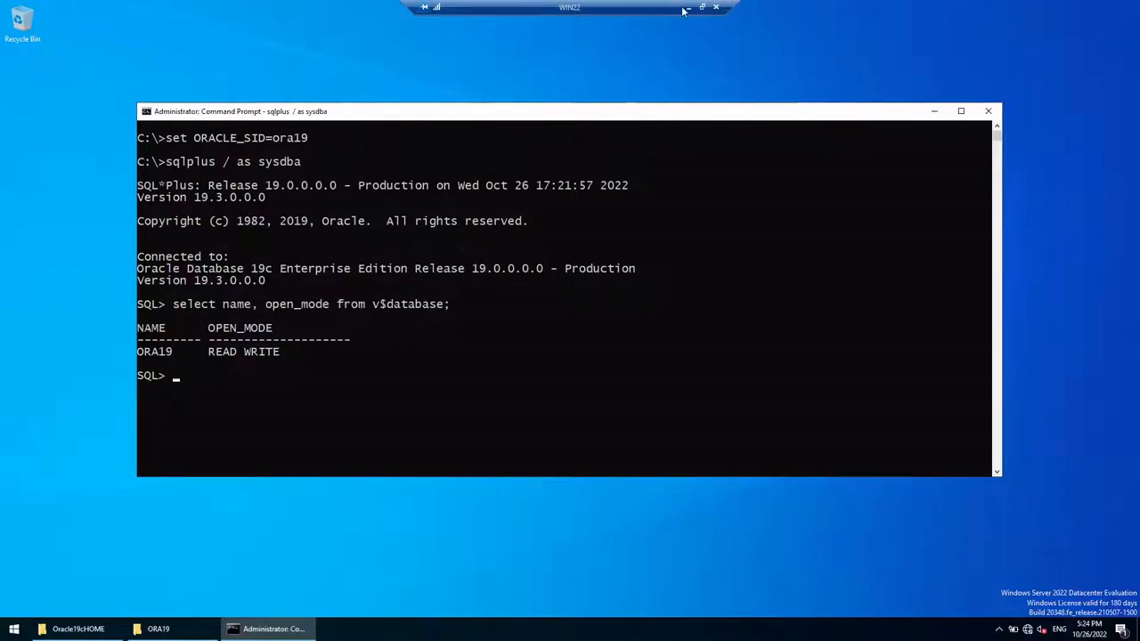
{"action": "left_click", "coordinate": [684, 8]}
{"action": "type", "text": "select name, open_mode from v$database;"}
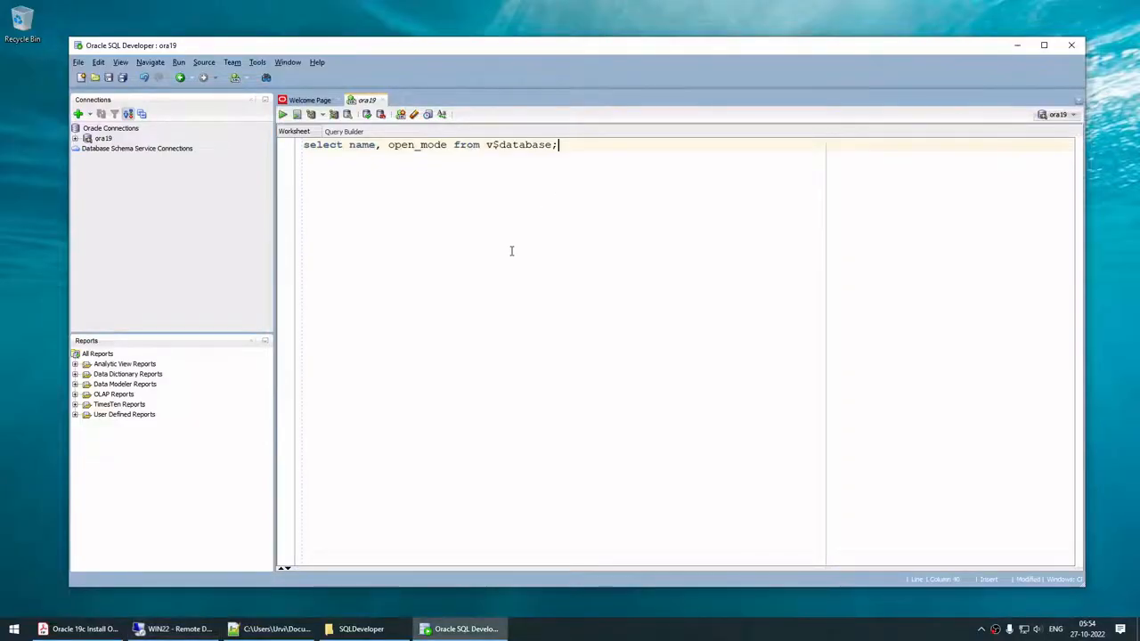
{"action": "key", "text": "ctrl+a"}
{"action": "left_click", "coordinate": [282, 114]}
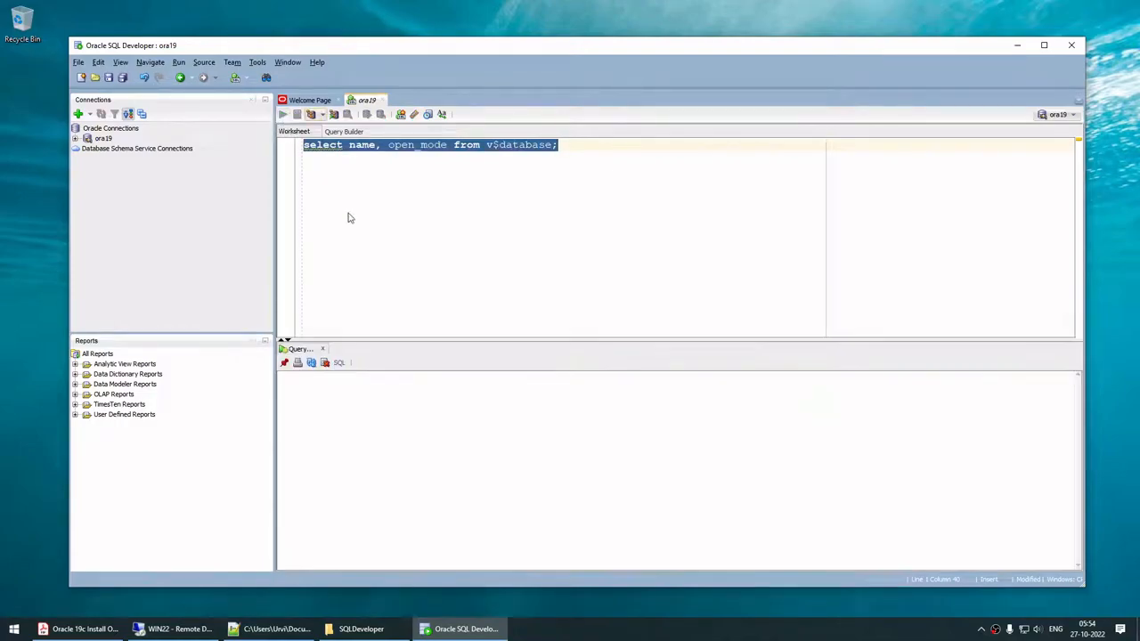
{"action": "left_click", "coordinate": [328, 390]}
{"action": "left_click", "coordinate": [367, 390]}
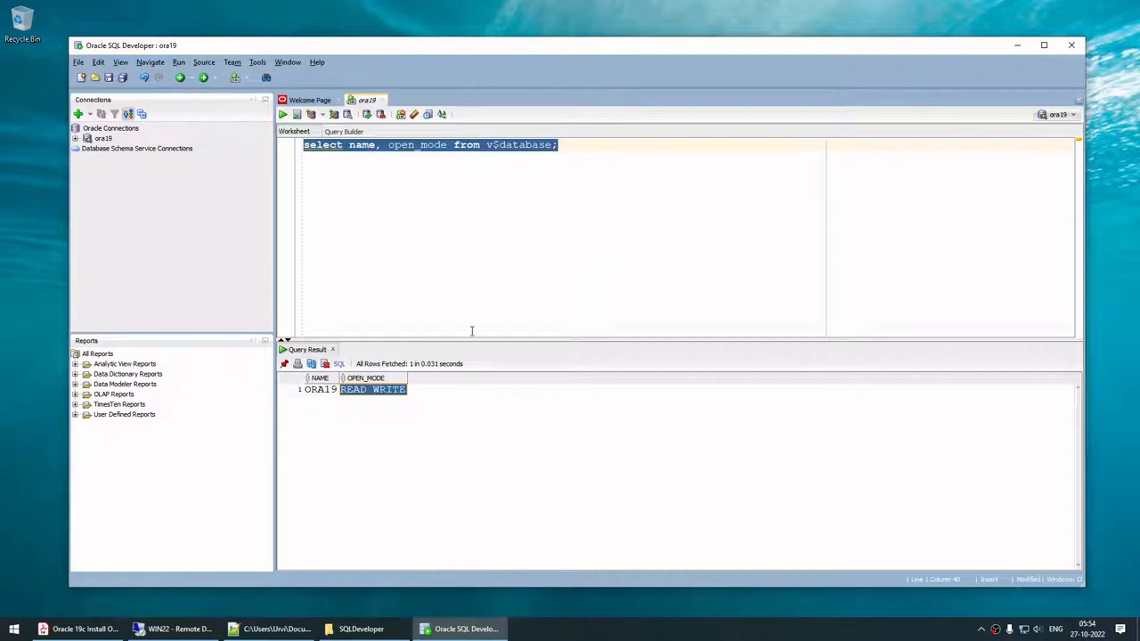
Step: Paste the emp table script from EMO.txt and run select * from emp, which returns ORA-00942
{"action": "left_click", "coordinate": [272, 629]}
{"action": "left_click_drag", "start_coordinate": [295, 230], "coordinate": [55, 71]}
{"action": "key", "text": "ctrl+c"}
{"action": "left_click", "coordinate": [580, 9]}
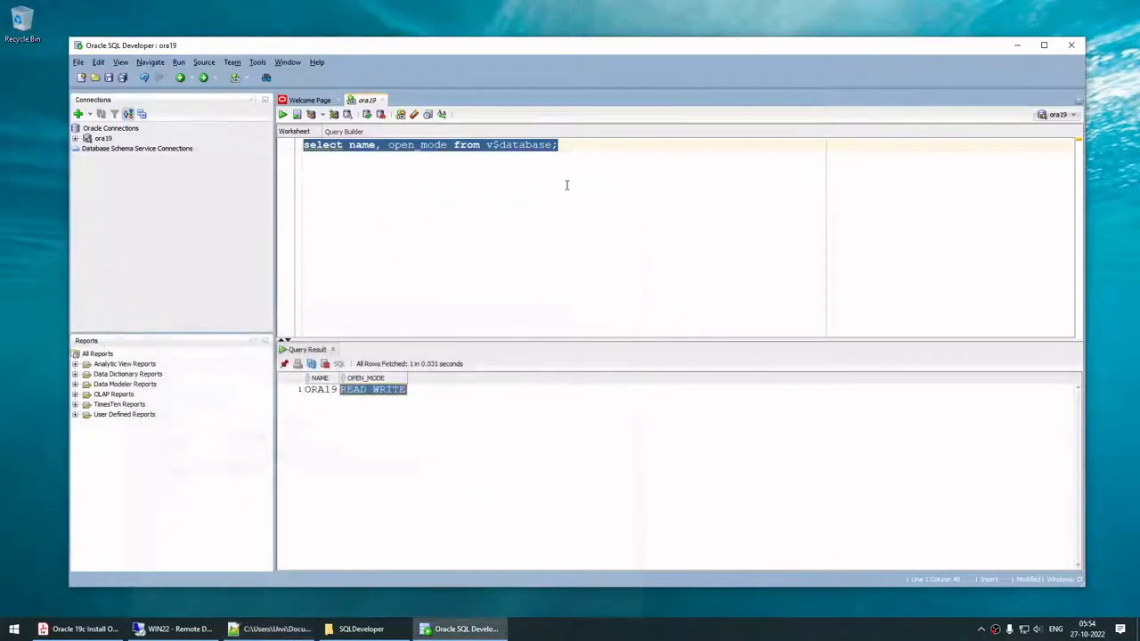
{"action": "key", "text": "ctrl+v"}
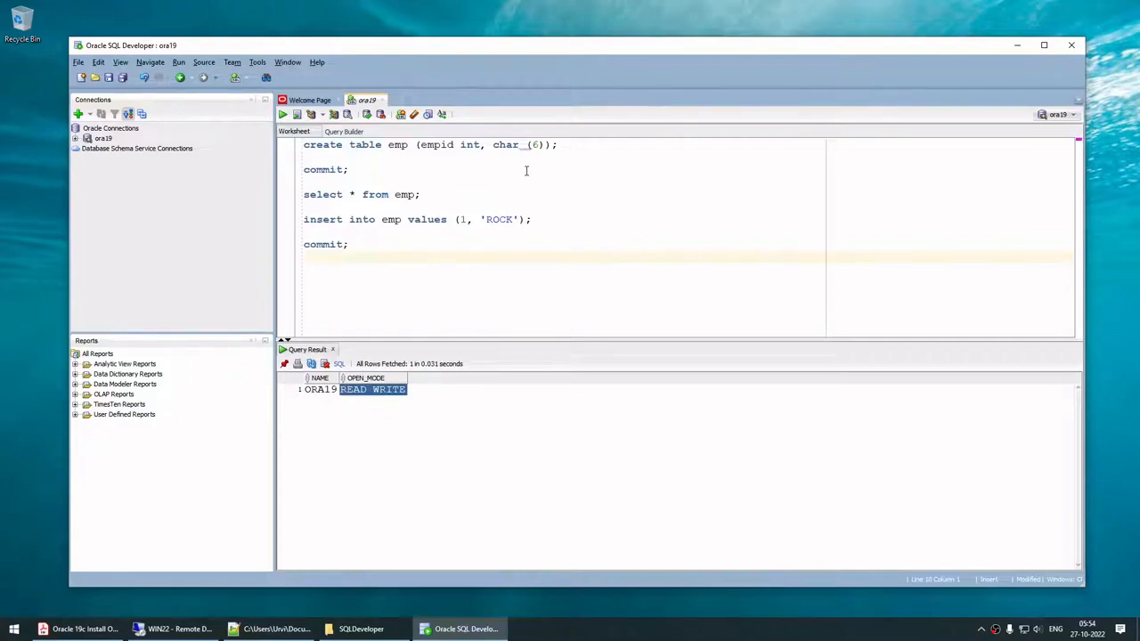
{"action": "left_click_drag", "start_coordinate": [428, 195], "coordinate": [259, 160]}
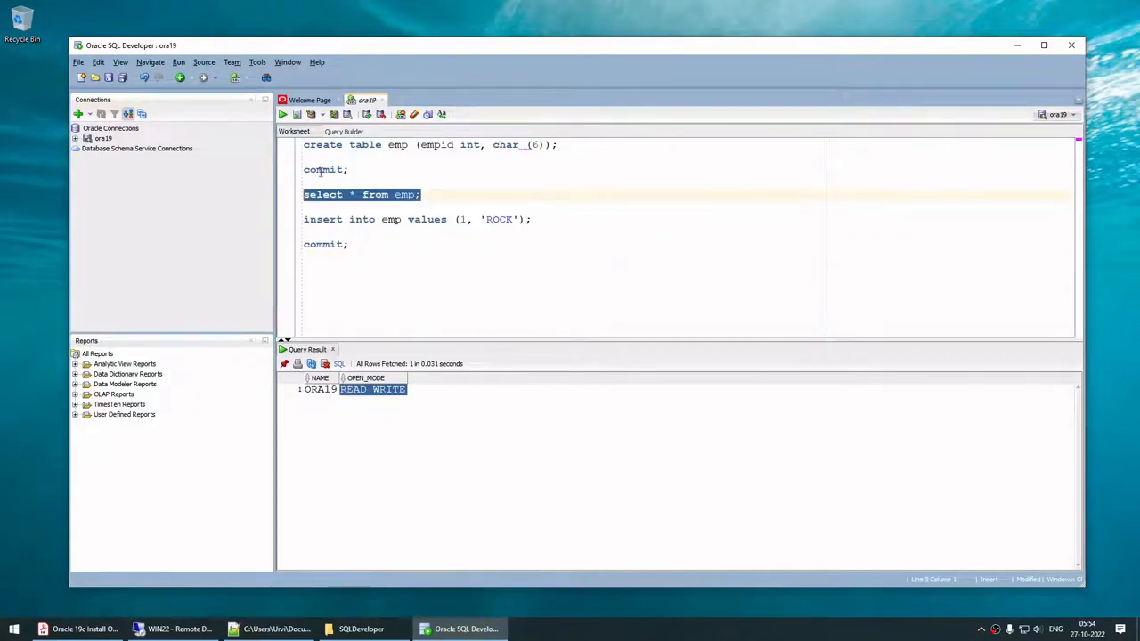
{"action": "left_click", "coordinate": [282, 114]}
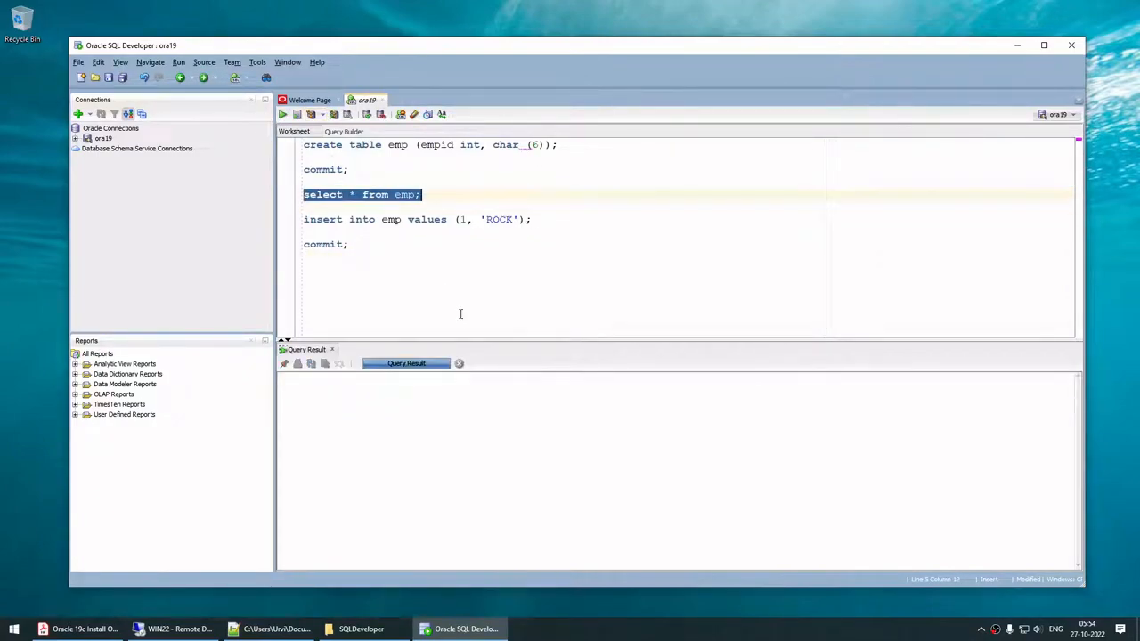
{"action": "left_click_drag", "start_coordinate": [423, 195], "coordinate": [234, 203]}
{"action": "key", "text": "super+c"}
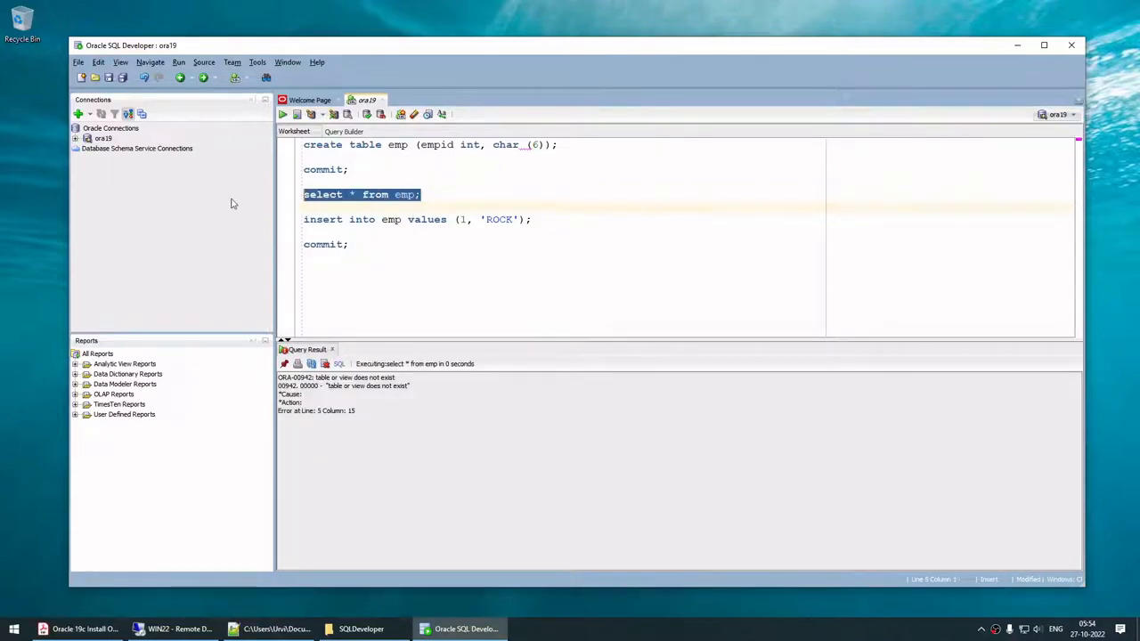
{"action": "left_click", "coordinate": [175, 629]}
Step: Run the emp query in SQL*Plus, also getting ORA-00942, then exit SQL*Plus
{"action": "right_click", "coordinate": [431, 308]}
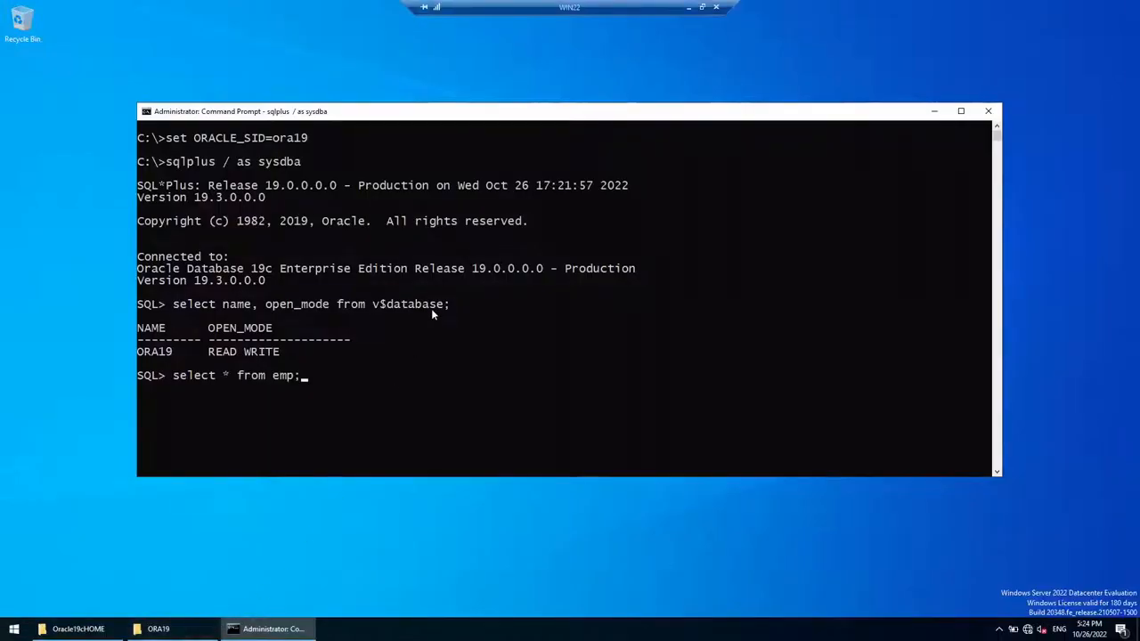
{"action": "key", "text": "Return"}
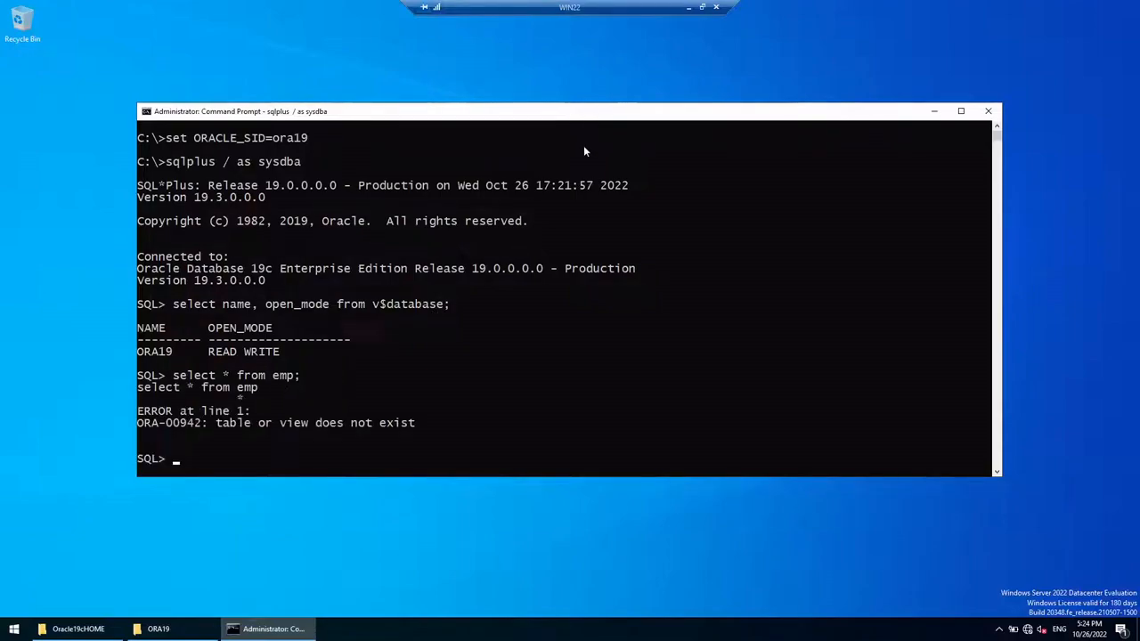
{"action": "key", "text": "BackSpace"}
{"action": "key", "text": "BackSpace"}
{"action": "type", "text": "EXIT"}
{"action": "key", "text": "Return"}
Step: Clear the console, reconnect as sysdba, and select the create table and commit statements in SQL Developer
{"action": "type", "text": "C"}
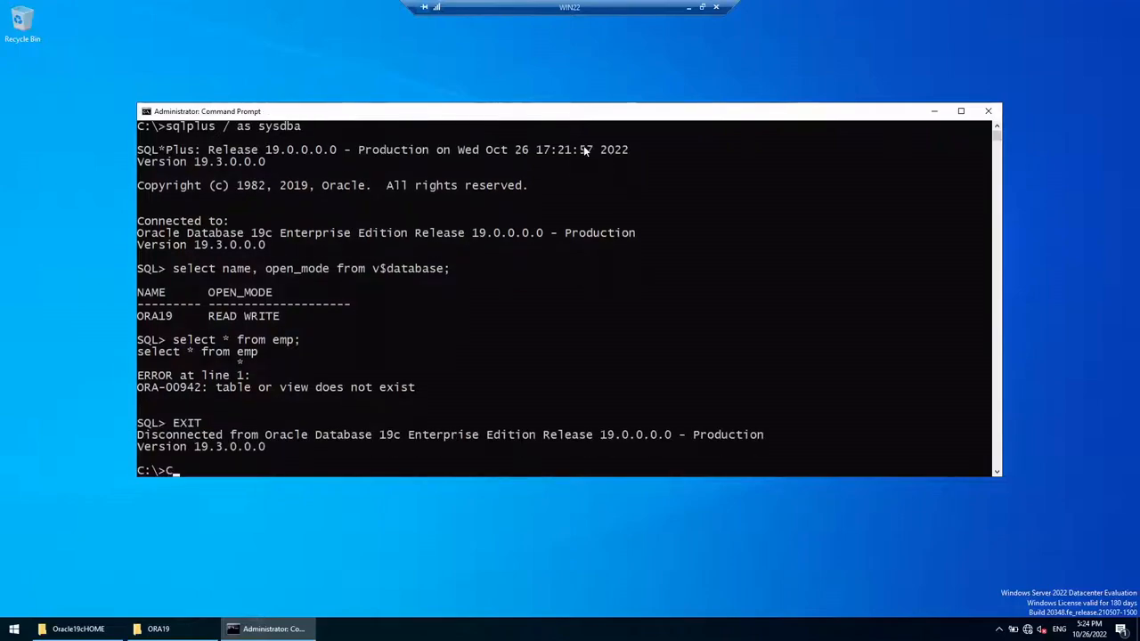
{"action": "type", "text": "LS"}
{"action": "key", "text": "Return"}
{"action": "type", "text": "sqlplus / as sysdba"}
{"action": "key", "text": "Return"}
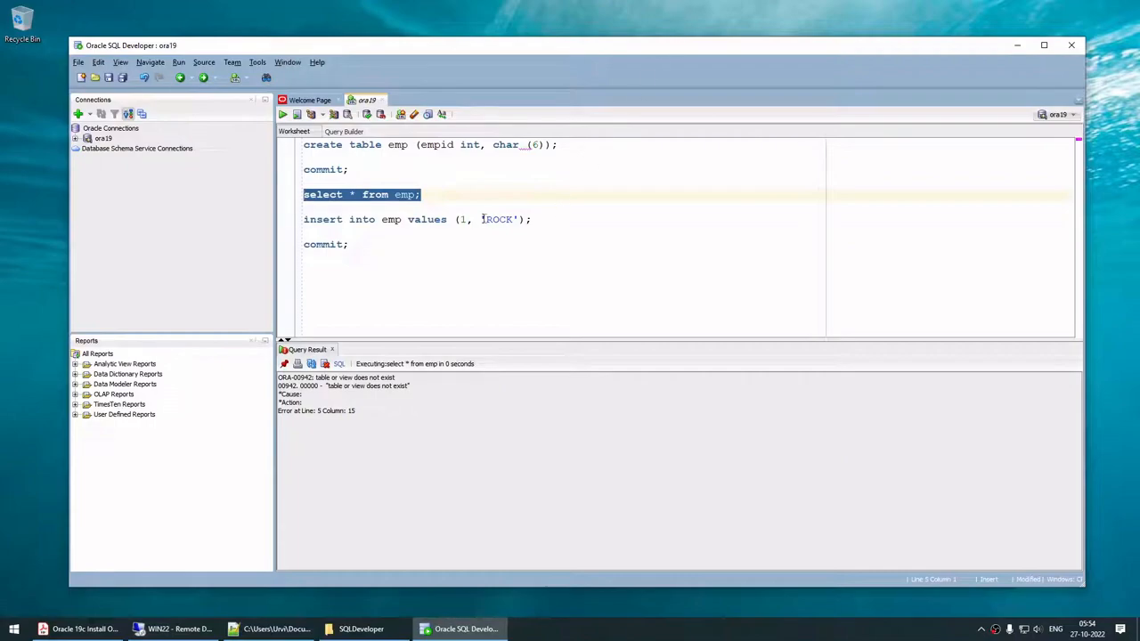
{"action": "left_click_drag", "start_coordinate": [356, 170], "coordinate": [263, 146]}
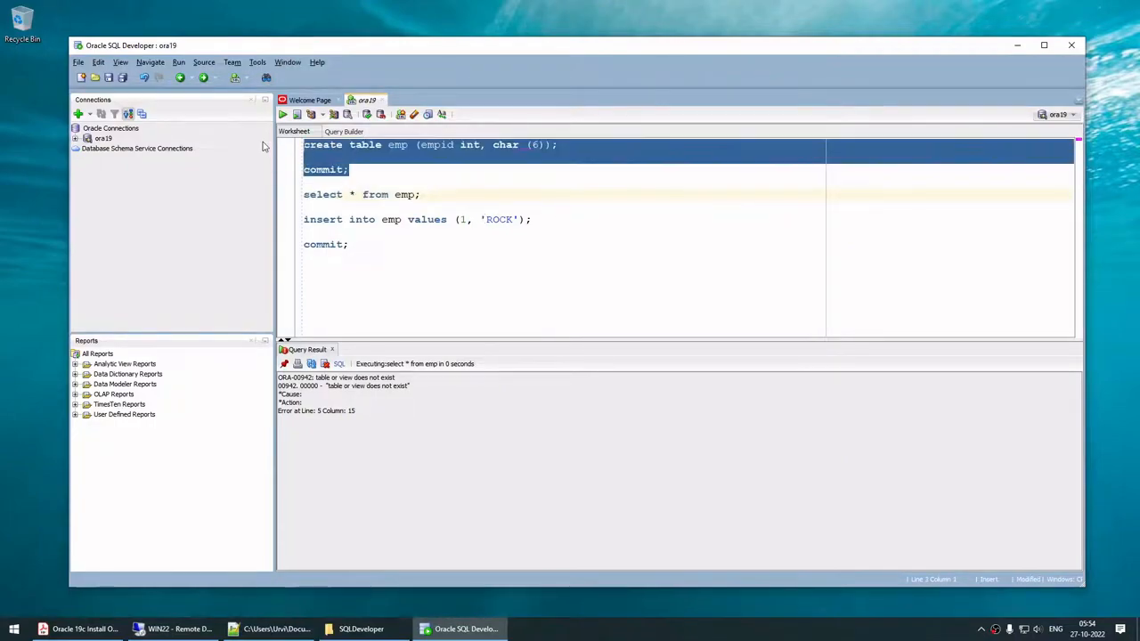
Step: Fix the create statement with an empname char(6) column and run create table with commit
{"action": "left_click", "coordinate": [282, 114]}
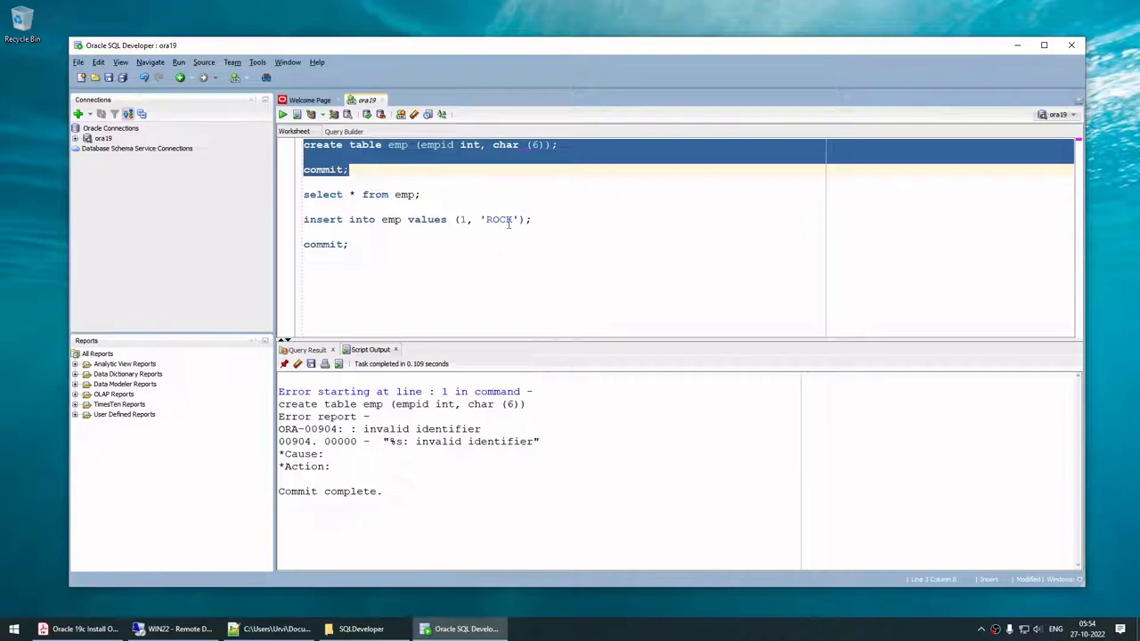
{"action": "left_click", "coordinate": [478, 195]}
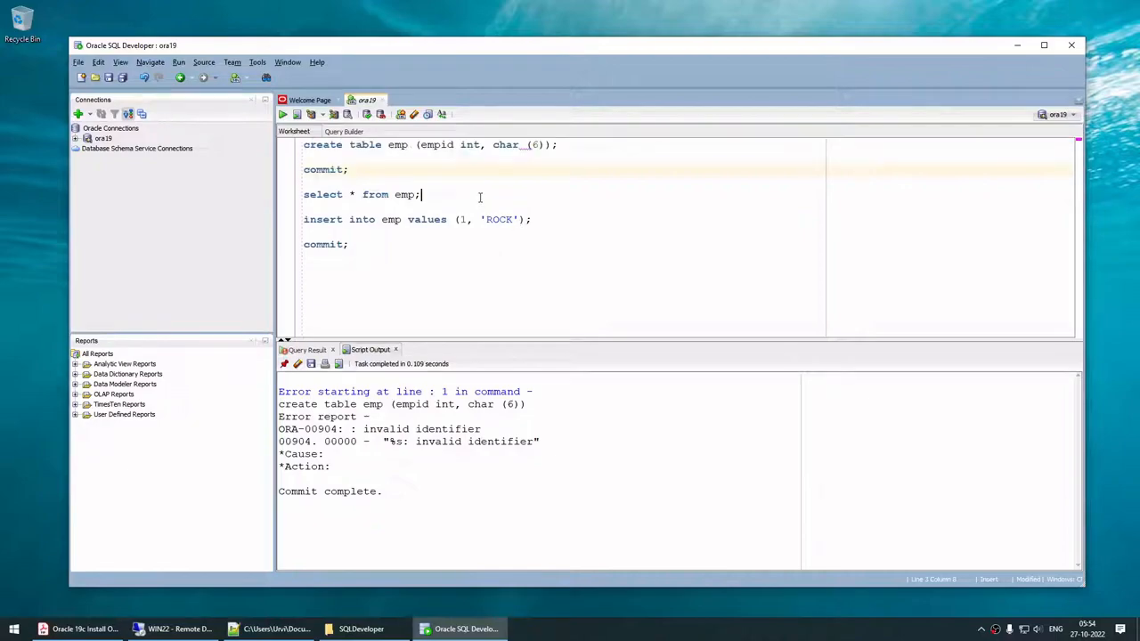
{"action": "left_click", "coordinate": [526, 144]}
{"action": "key", "text": "BackSpace"}
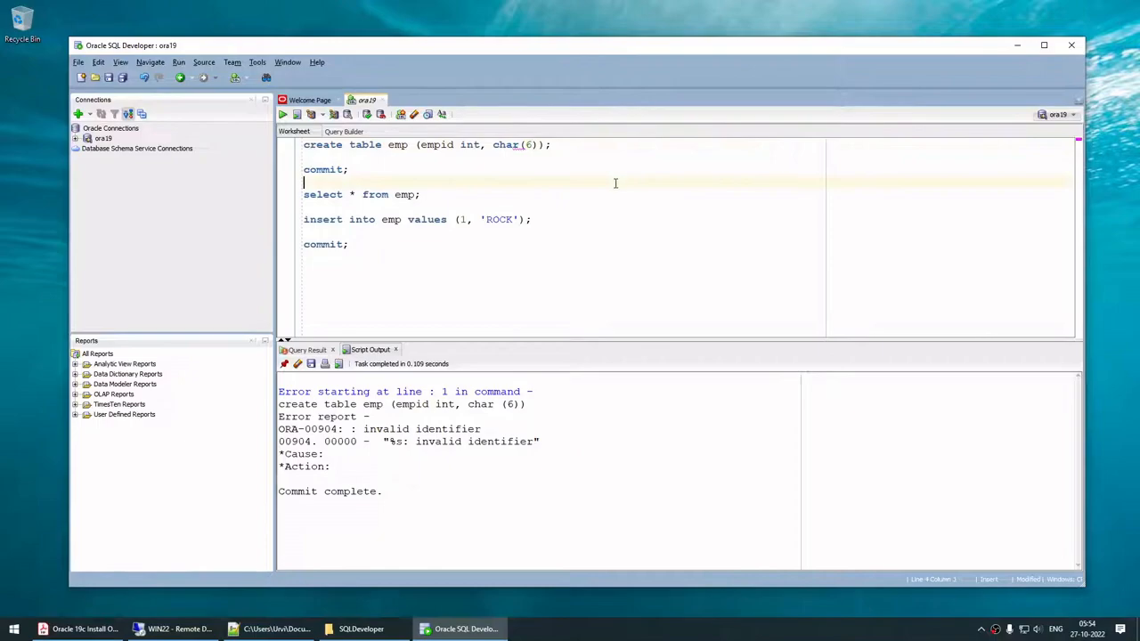
{"action": "left_click", "coordinate": [493, 145]}
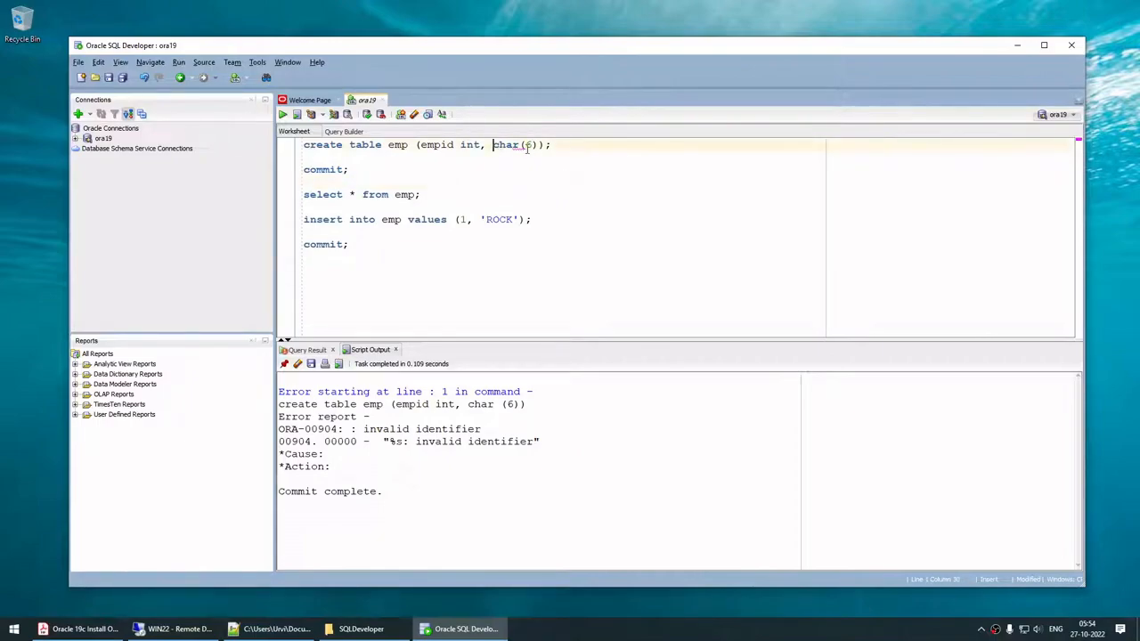
{"action": "type", "text": "EMP"}
{"action": "key", "text": "BackSpace"}
{"action": "key", "text": "BackSpace"}
{"action": "key", "text": "BackSpace"}
{"action": "type", "text": "empname"}
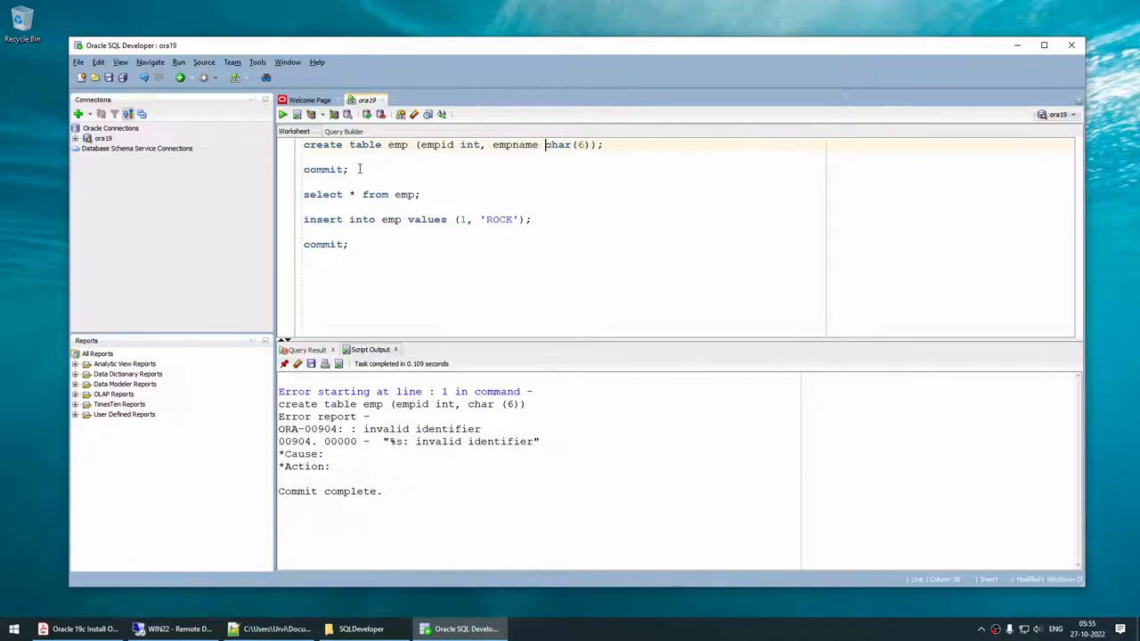
{"action": "left_click_drag", "start_coordinate": [350, 172], "coordinate": [265, 131]}
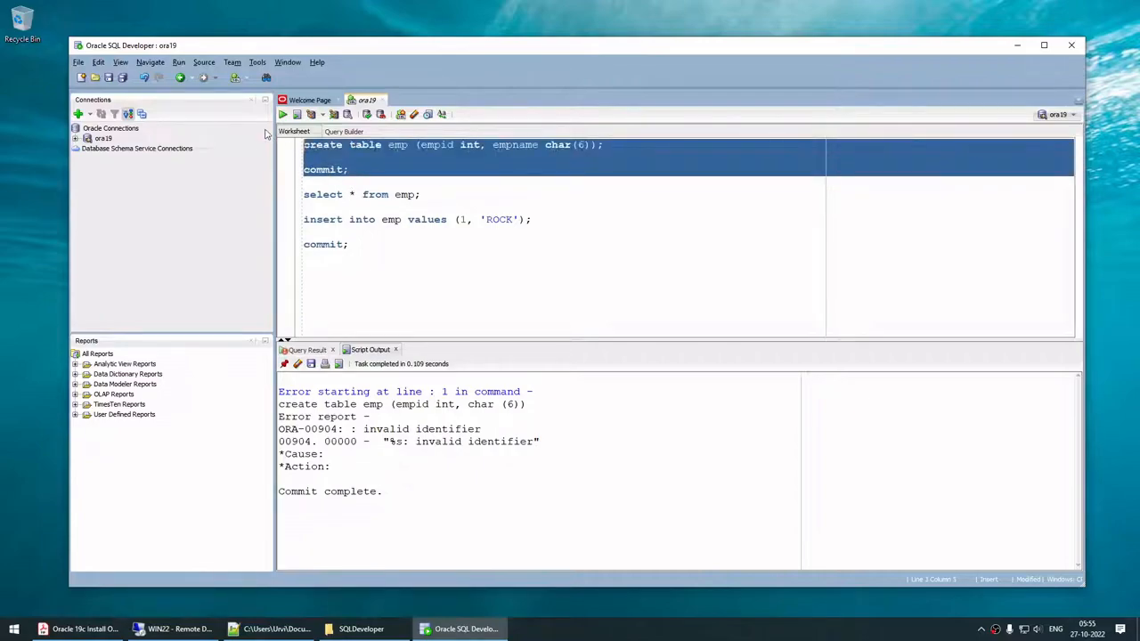
{"action": "left_click", "coordinate": [282, 115]}
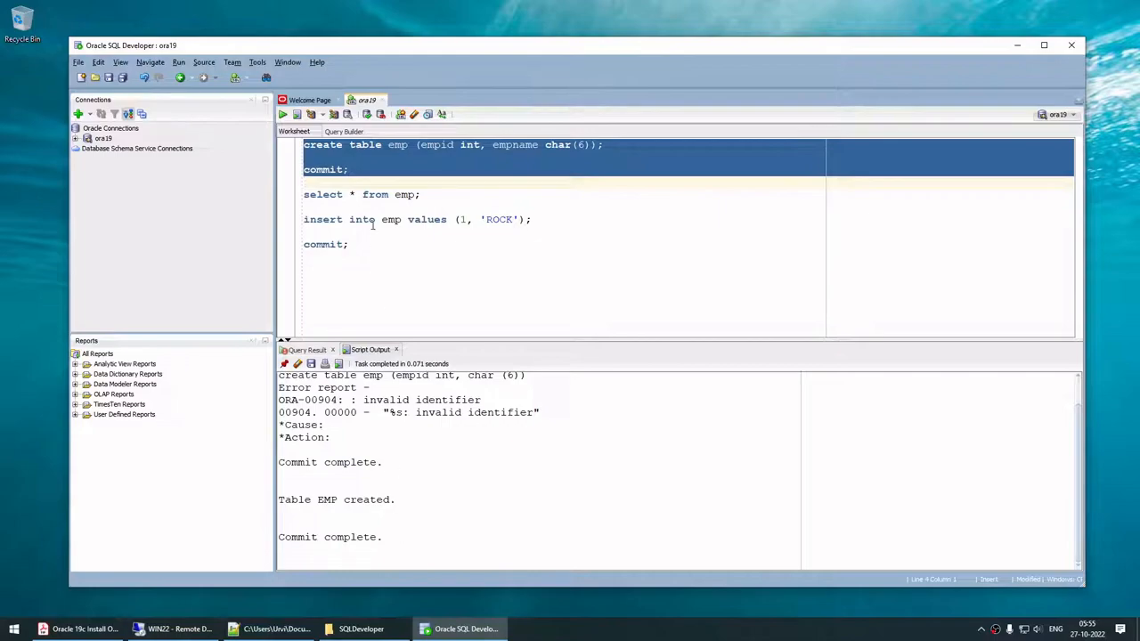
Step: Query the empty emp table, insert row (1, 'ROCK'), and commit it
{"action": "left_click_drag", "start_coordinate": [420, 199], "coordinate": [284, 204]}
{"action": "left_click", "coordinate": [282, 115]}
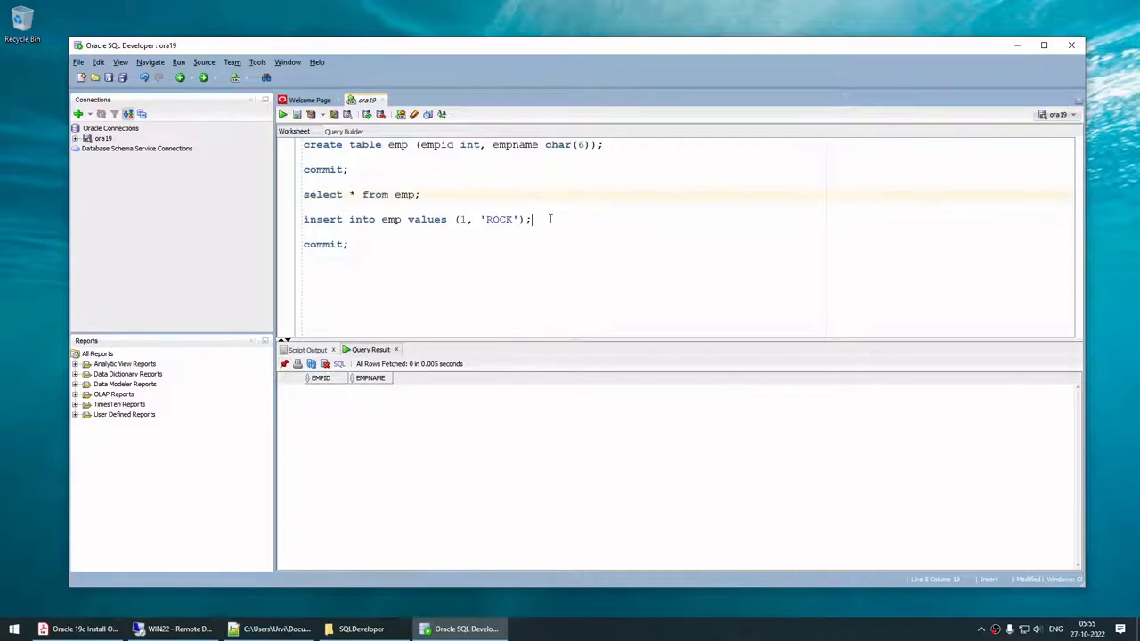
{"action": "left_click_drag", "start_coordinate": [549, 219], "coordinate": [255, 221]}
{"action": "left_click", "coordinate": [283, 115]}
{"action": "left_click", "coordinate": [283, 115]}
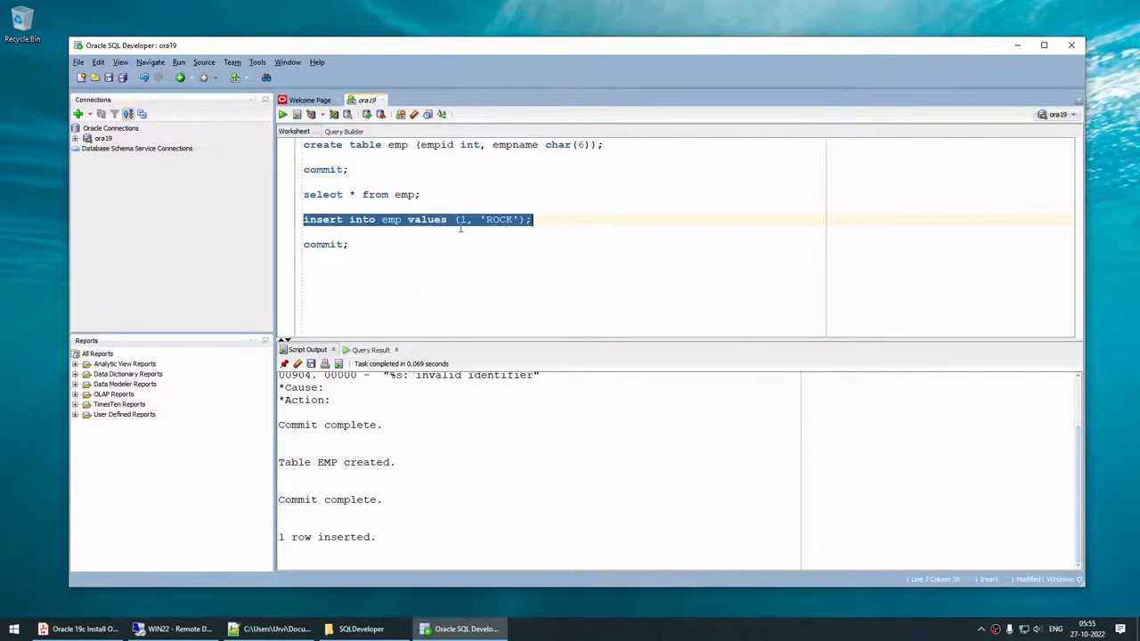
{"action": "triple_click", "coordinate": [362, 252]}
{"action": "left_click", "coordinate": [283, 114]}
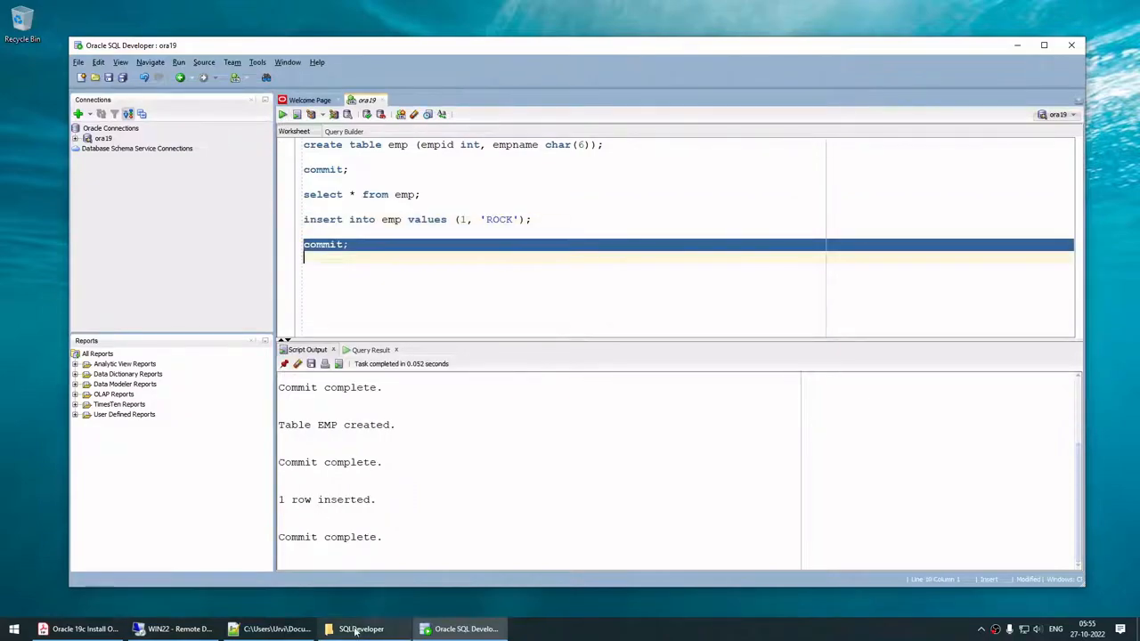
Step: Query emp in SQL*Plus to see ROCK, then insert and commit row (2, 'STONE')
{"action": "left_click", "coordinate": [178, 629]}
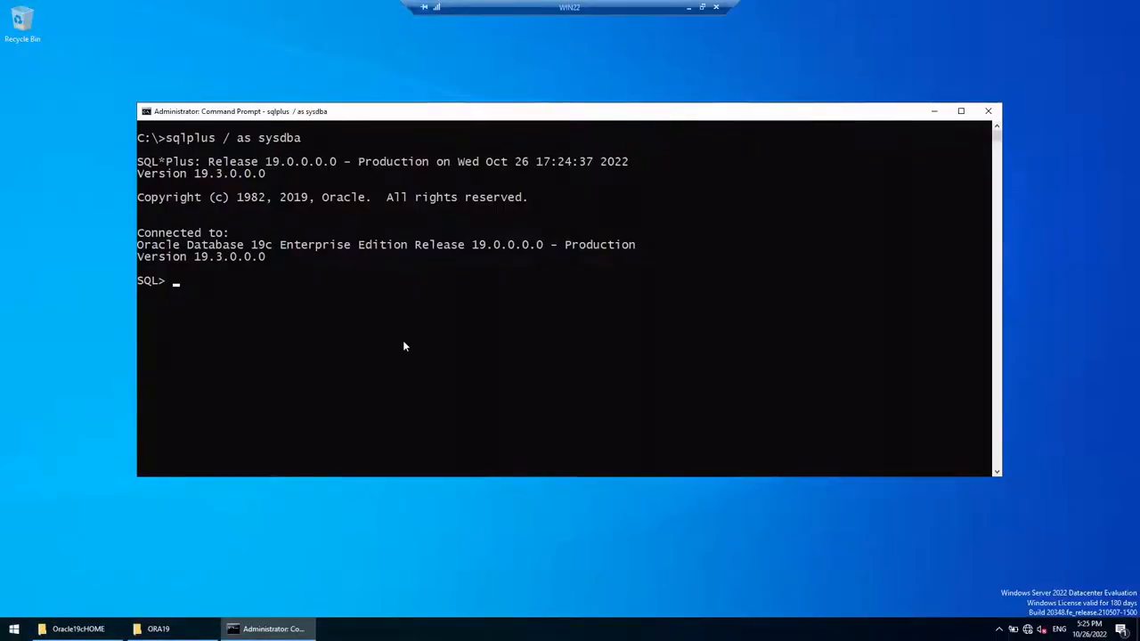
{"action": "type", "text": "select * from emp;"}
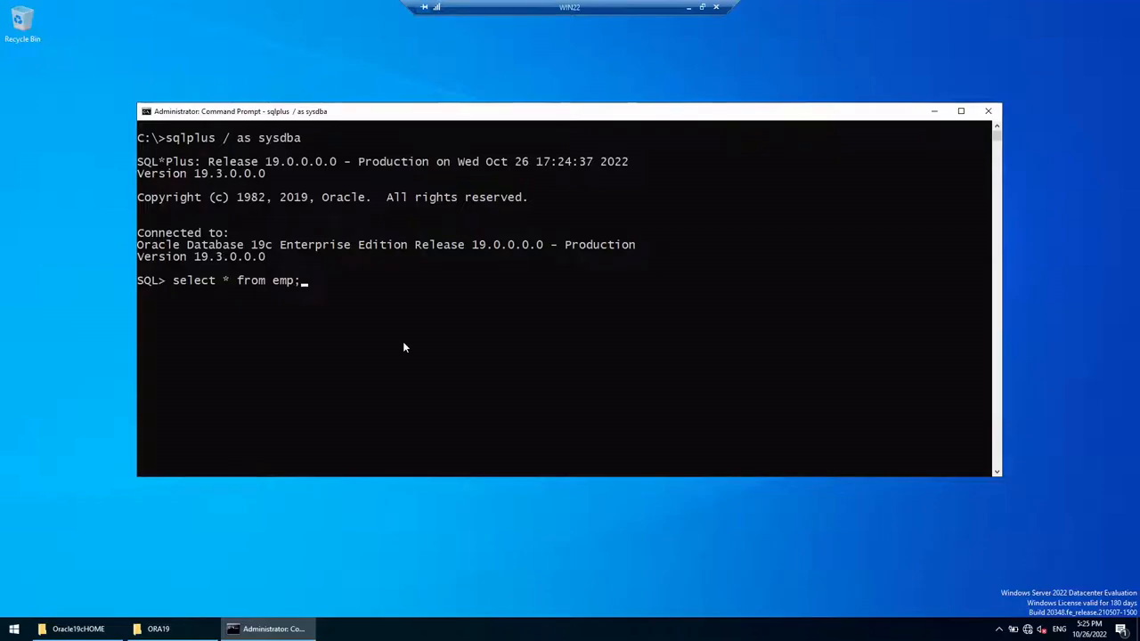
{"action": "key", "text": "Return"}
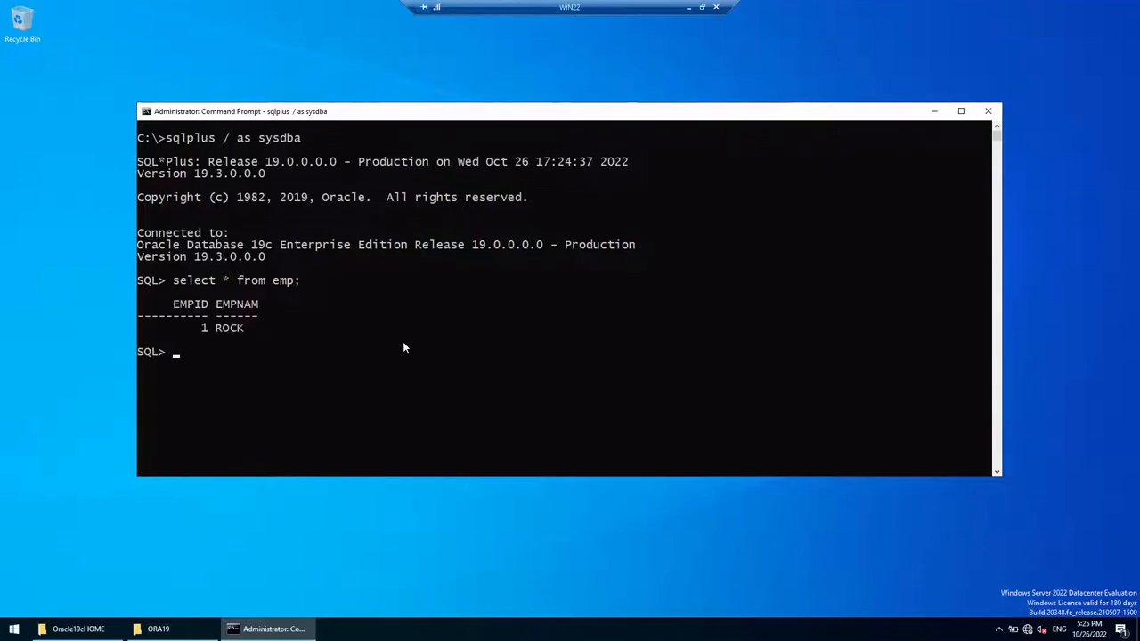
{"action": "type", "text": "insert into emp "}
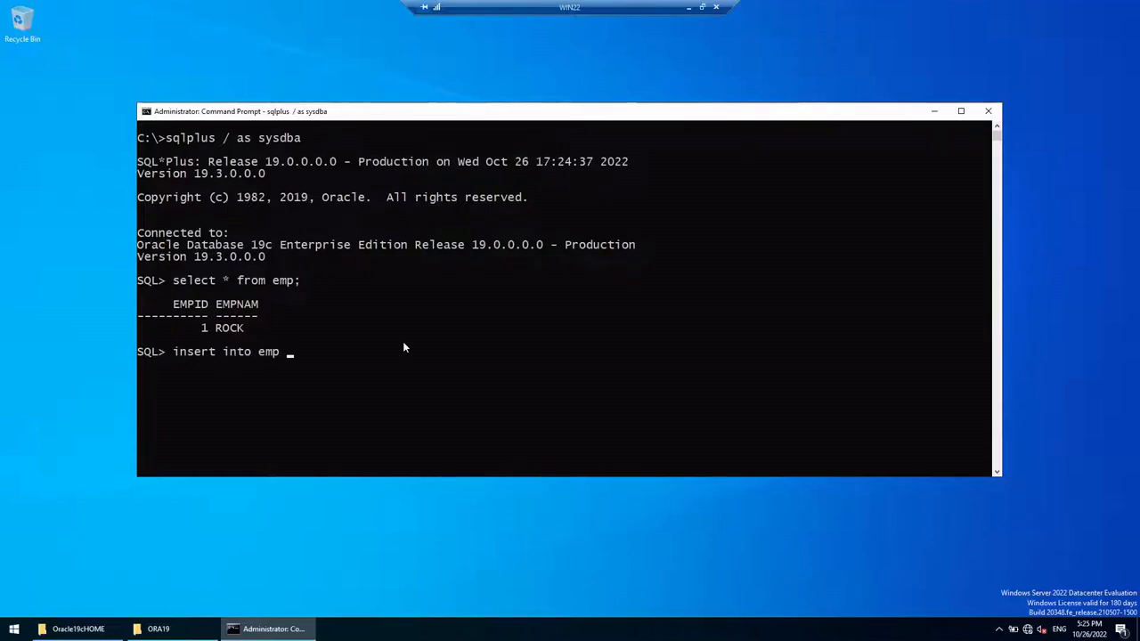
{"action": "type", "text": "values (2,"}
{"action": "type", "text": "'STONE');"}
{"action": "key", "text": "Return"}
{"action": "type", "text": "COMMI"}
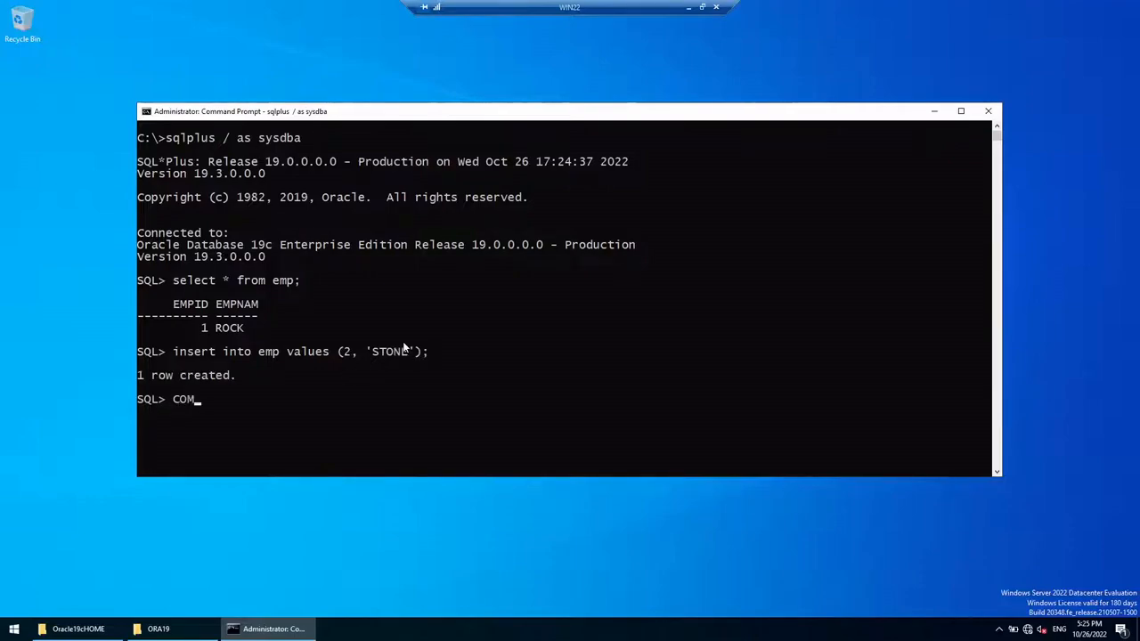
{"action": "type", "text": "T;"}
{"action": "key", "text": "Return"}
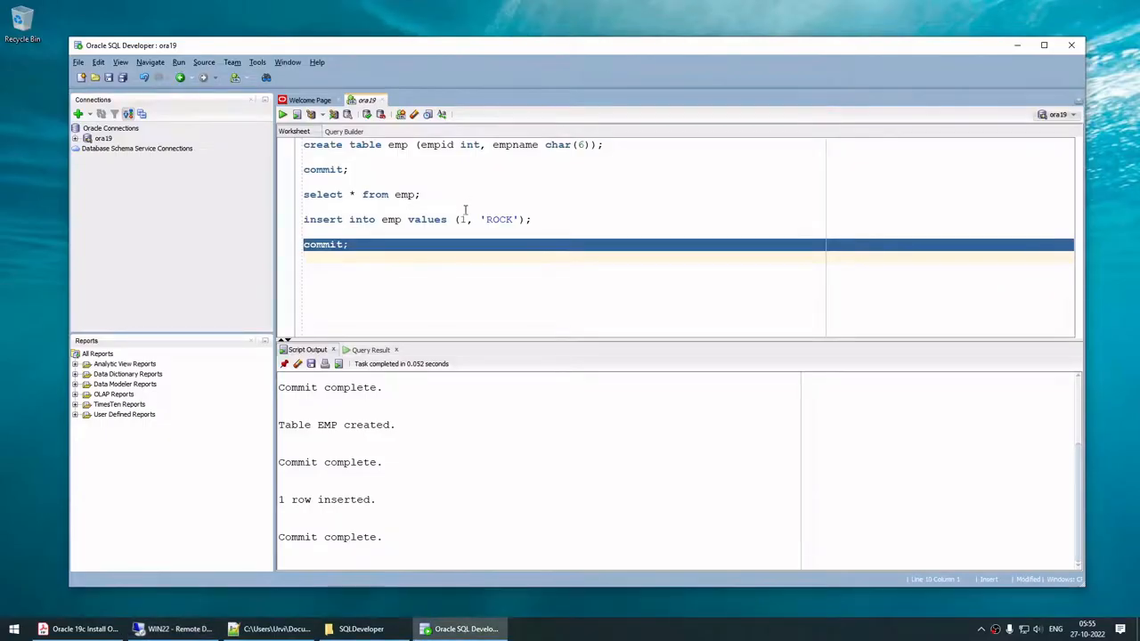
Step: Rerun select * from emp, widen EMPNAME to show 1 ROCK and 2 STONE, then return to SQL*Plus
{"action": "left_click_drag", "start_coordinate": [448, 195], "coordinate": [285, 198]}
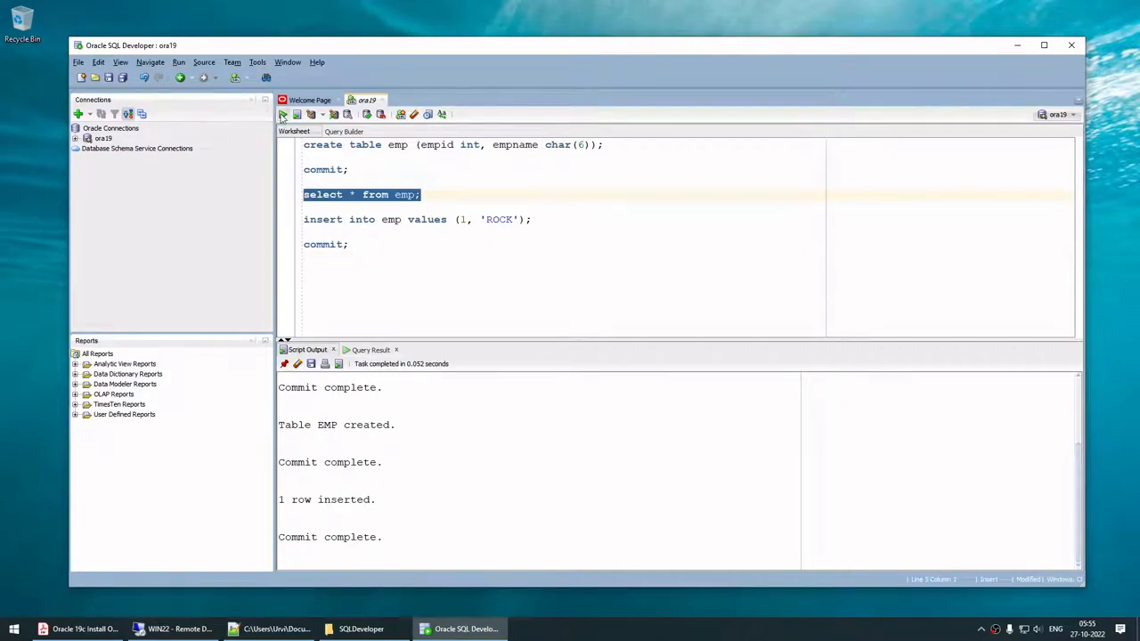
{"action": "left_click", "coordinate": [282, 115]}
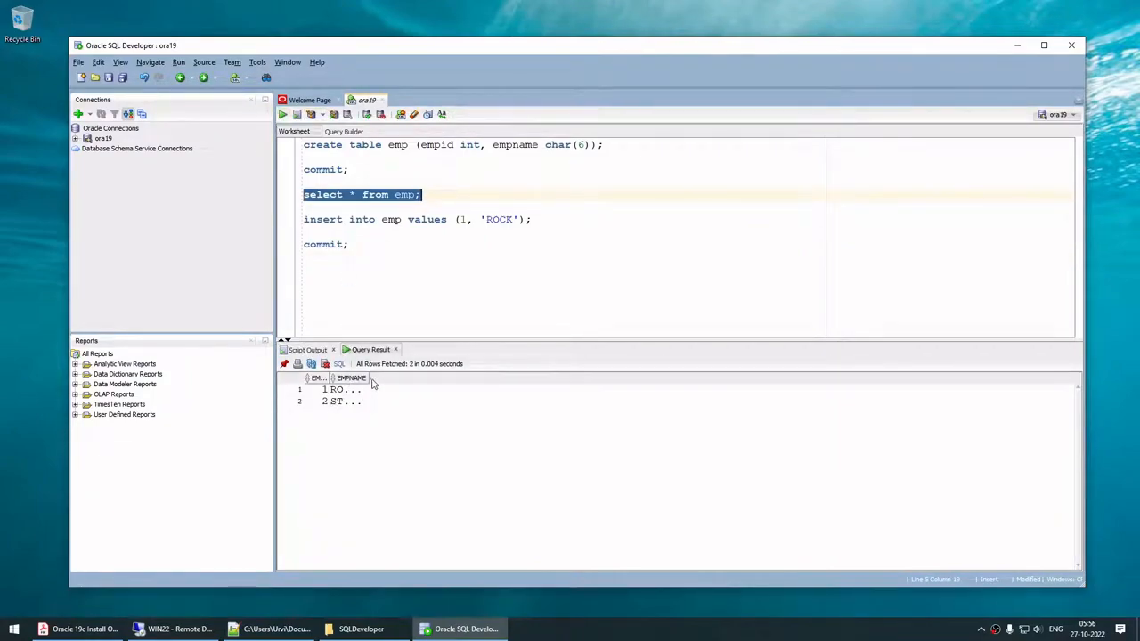
{"action": "left_click_drag", "start_coordinate": [366, 379], "coordinate": [476, 378]}
{"action": "left_click_drag", "start_coordinate": [185, 51], "coordinate": [178, 53]}
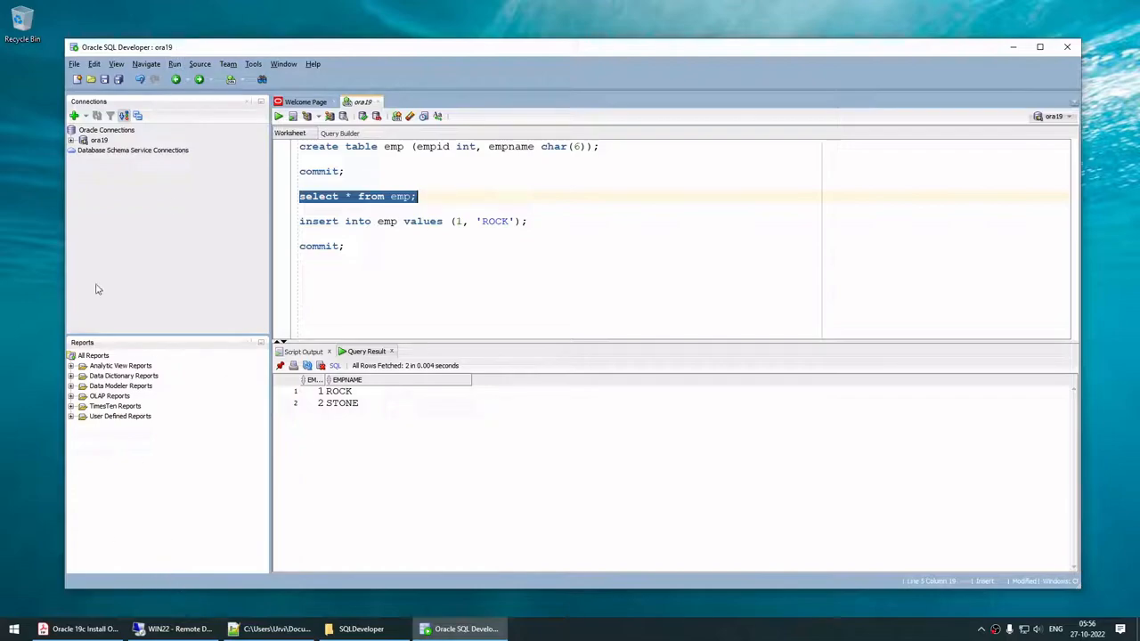
{"action": "left_click", "coordinate": [99, 140]}
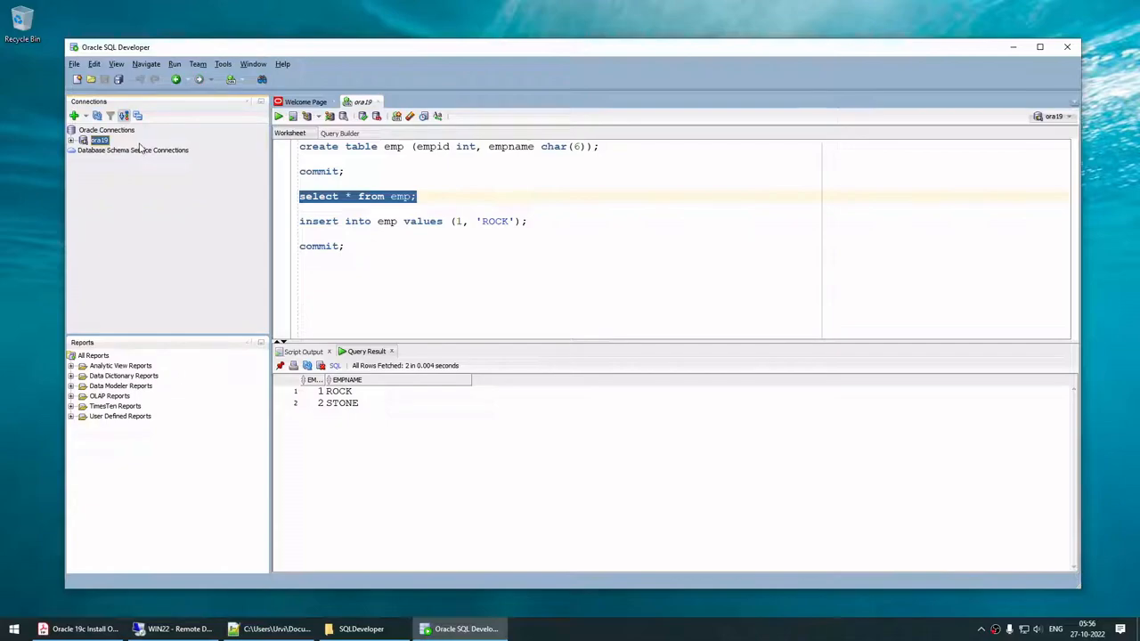
{"action": "left_click", "coordinate": [173, 629]}
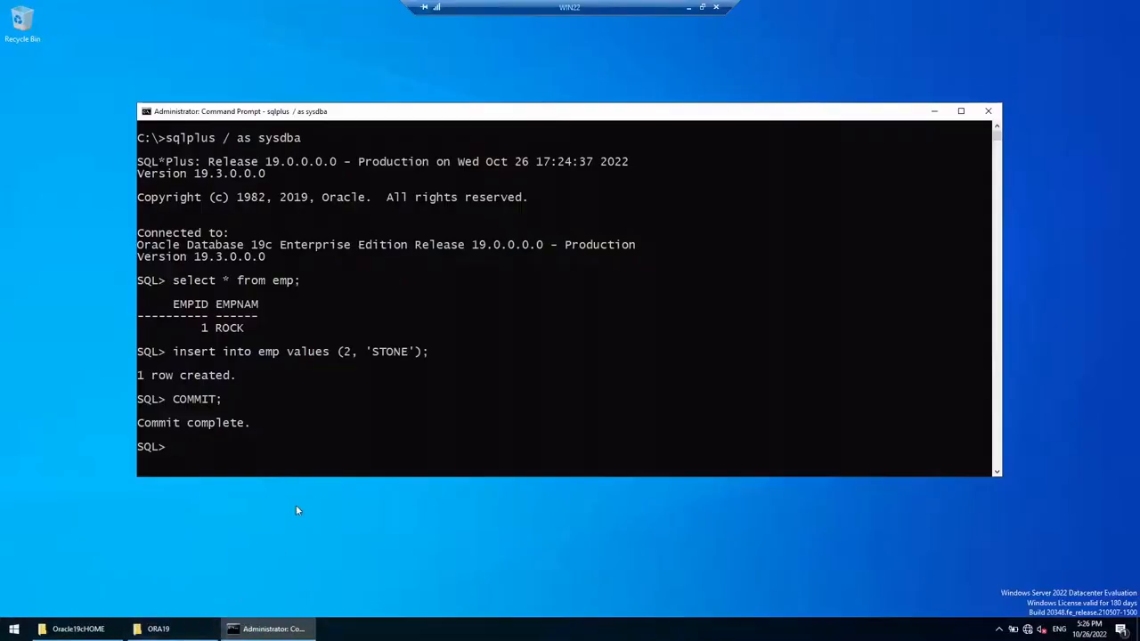
Step: Browse the Start menu's list of Oracle home tools, then close it
{"action": "left_click", "coordinate": [14, 629]}
{"action": "scroll", "coordinate": [102, 469], "scroll_direction": "down", "scroll_amount": 3}
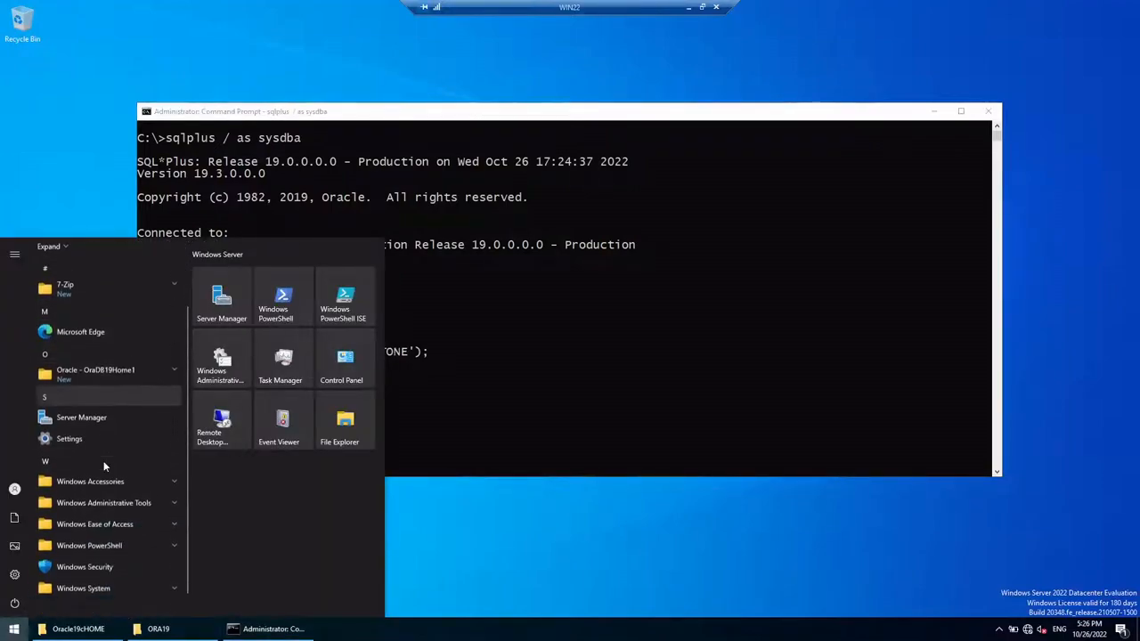
{"action": "left_click", "coordinate": [101, 364]}
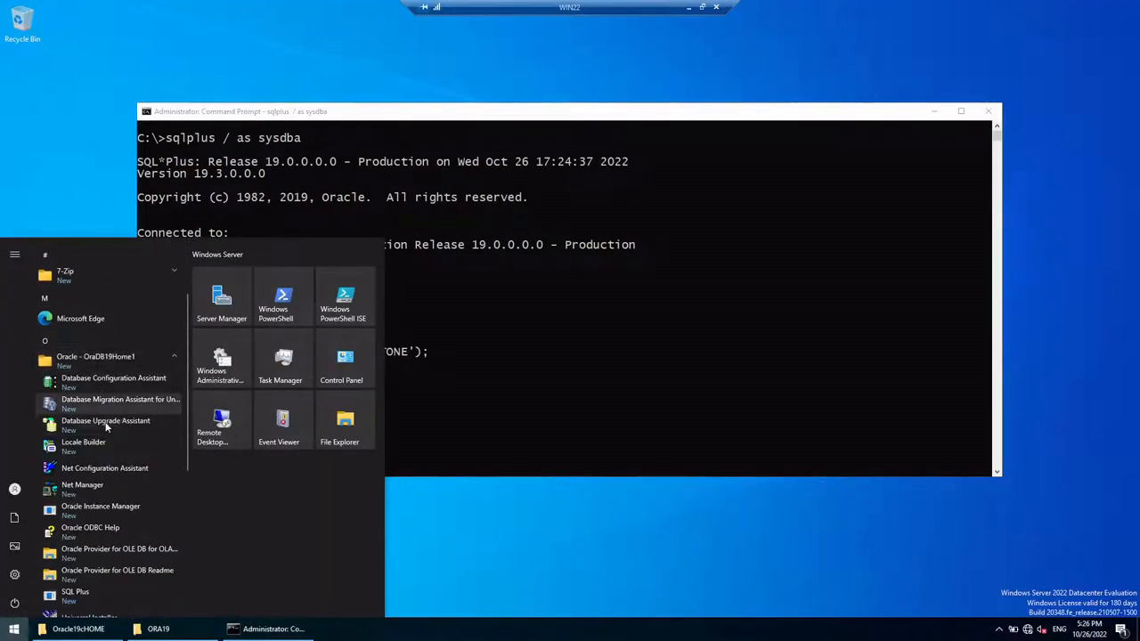
{"action": "scroll", "coordinate": [54, 488], "scroll_direction": "down", "scroll_amount": 1}
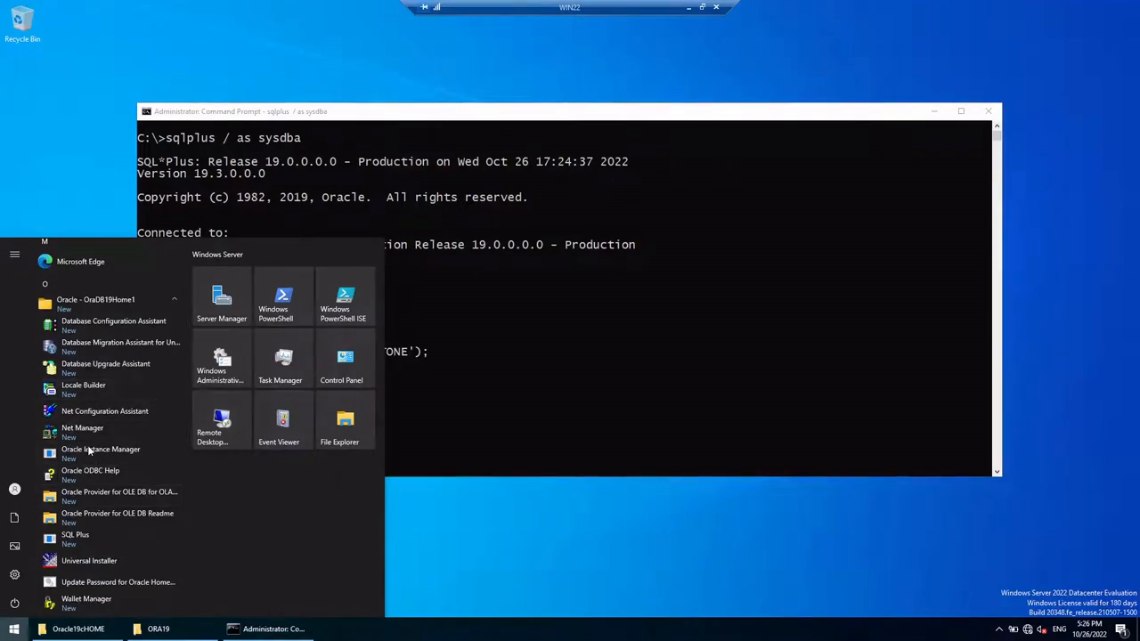
{"action": "left_click", "coordinate": [669, 310]}
Step: In a new ordinary Command Prompt, run LSNRCTL STOP LISTENER, which is refused with TNS-01190
{"action": "left_click", "coordinate": [11, 635]}
{"action": "type", "text": "cmd"}
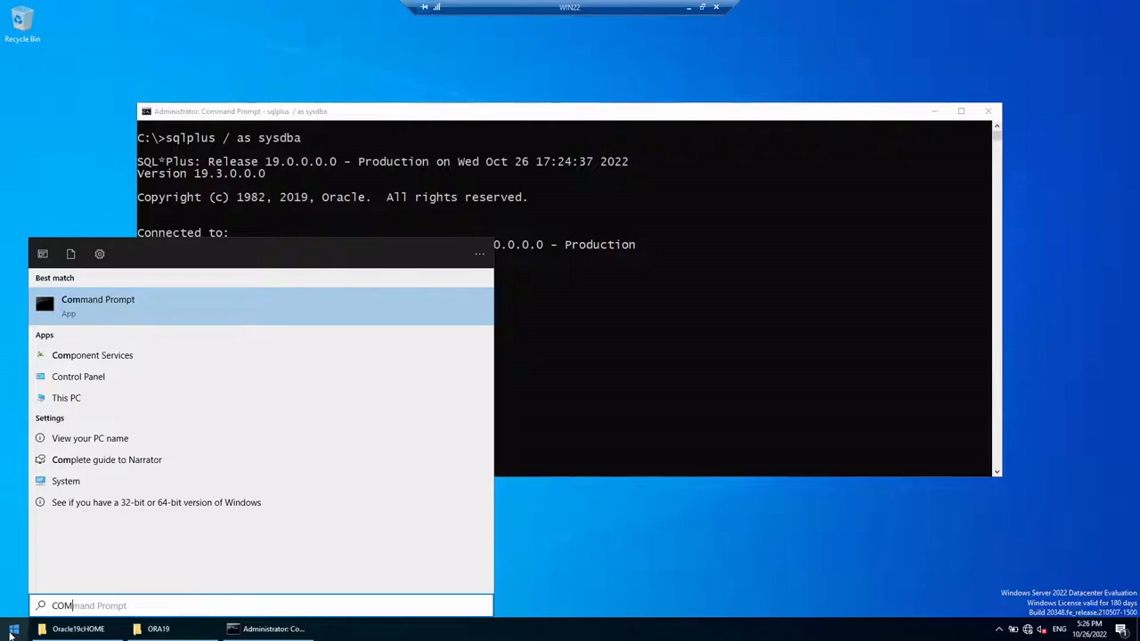
{"action": "key", "text": "Return"}
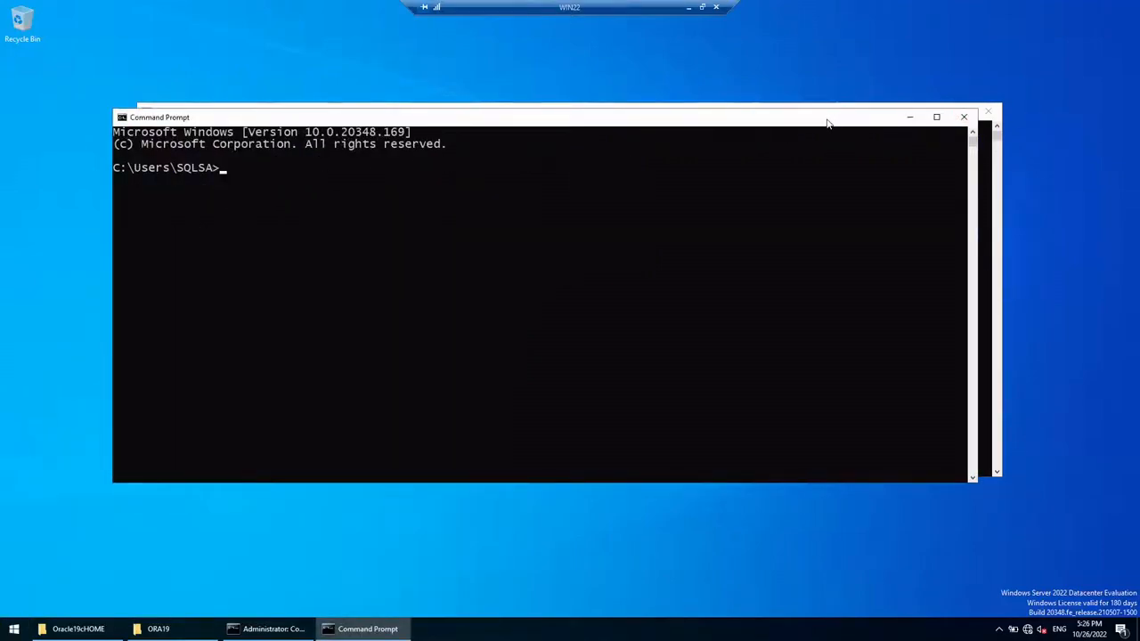
{"action": "left_click_drag", "start_coordinate": [827, 119], "coordinate": [898, 162]}
{"action": "left_click", "coordinate": [932, 111]}
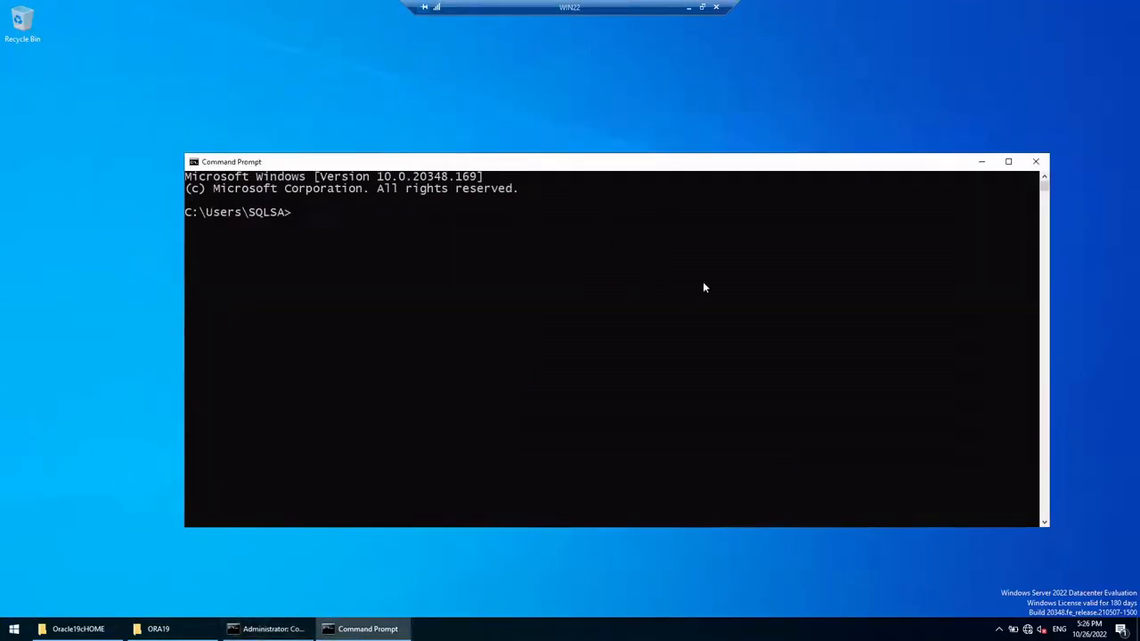
{"action": "left_click", "coordinate": [636, 260]}
{"action": "type", "text": "LSNRCTL STOP LISTENER"}
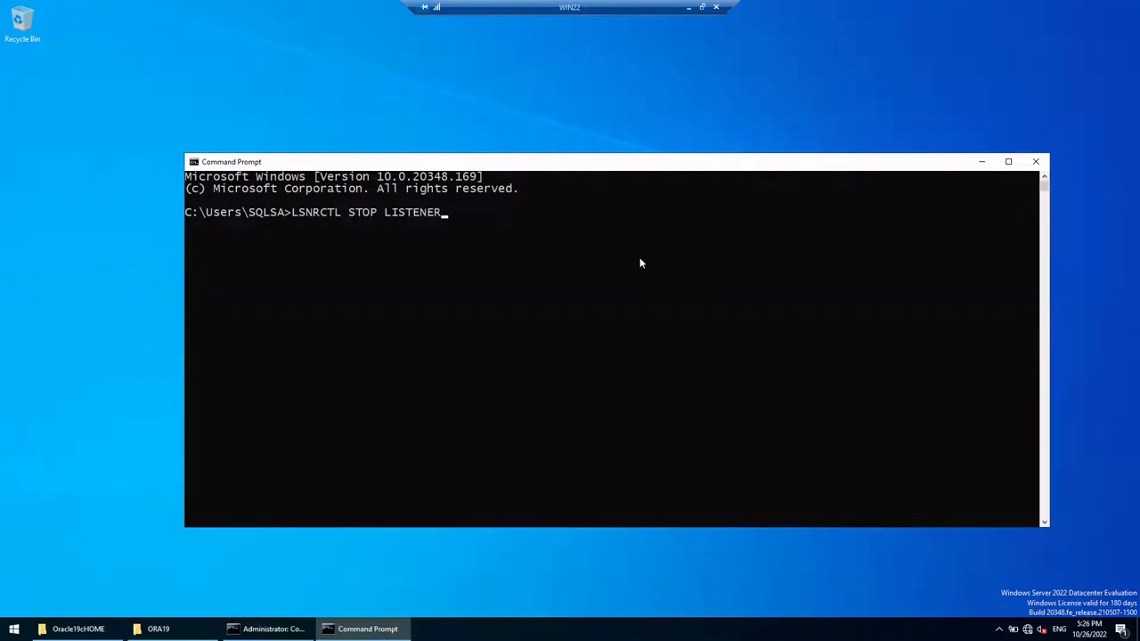
{"action": "key", "text": "Return"}
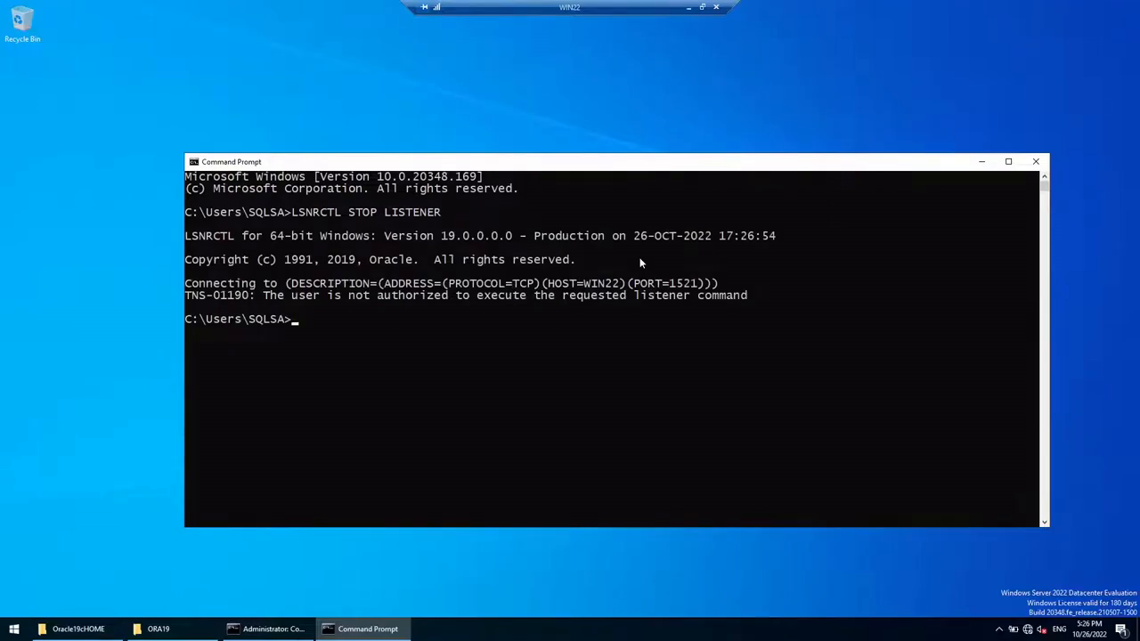
Step: Close the ordinary console and launch Command Prompt as administrator
{"action": "left_click", "coordinate": [1036, 161]}
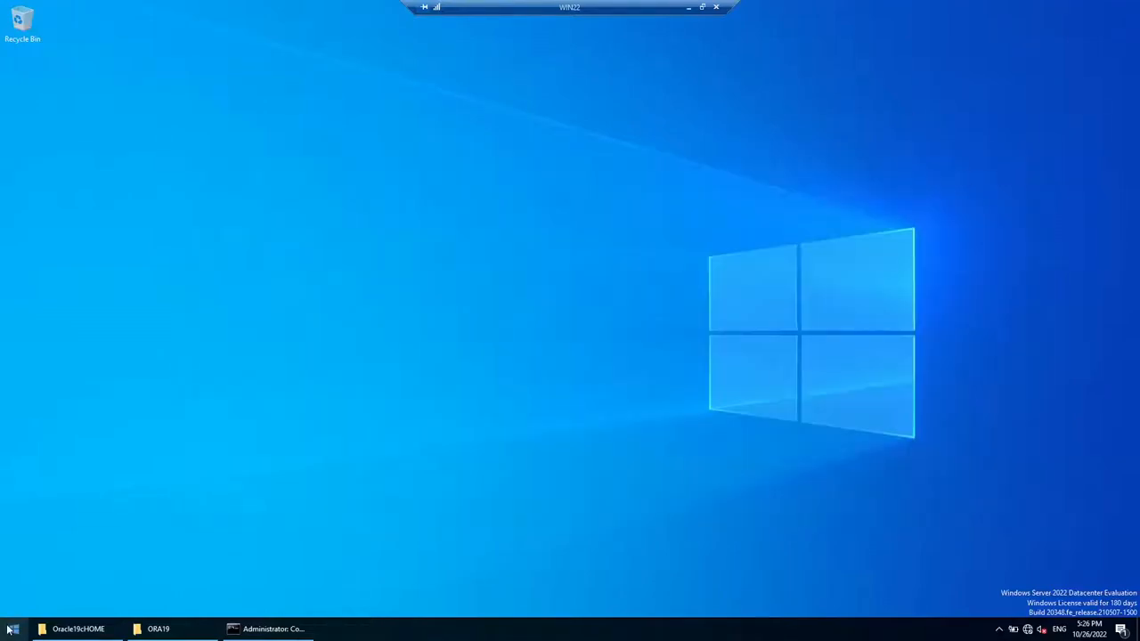
{"action": "left_click", "coordinate": [13, 629]}
{"action": "type", "text": "co"}
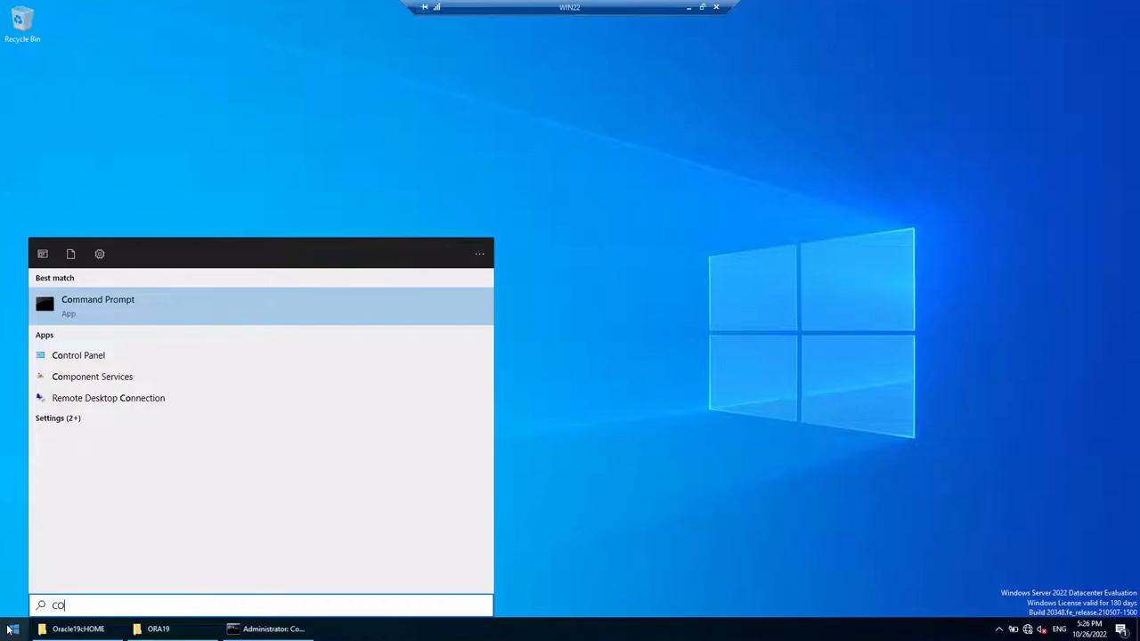
{"action": "right_click", "coordinate": [112, 309]}
{"action": "left_click", "coordinate": [147, 320]}
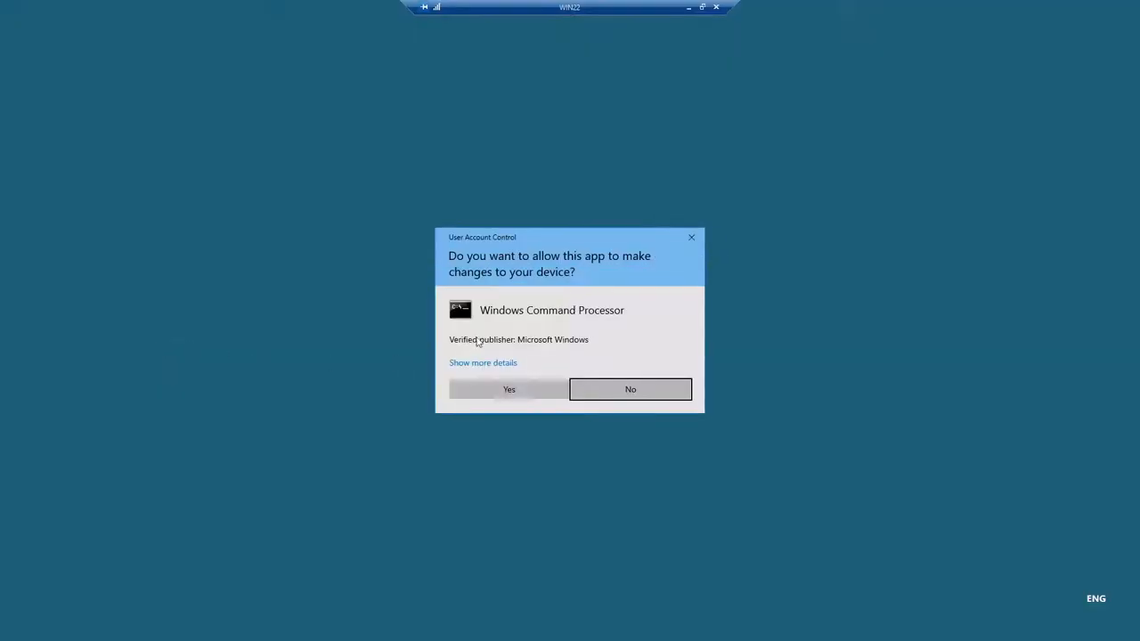
{"action": "left_click", "coordinate": [509, 390]}
Step: Move up to C:\ and stop the listener successfully with LSNRCTL STOP LISTENER
{"action": "type", "text": "cls"}
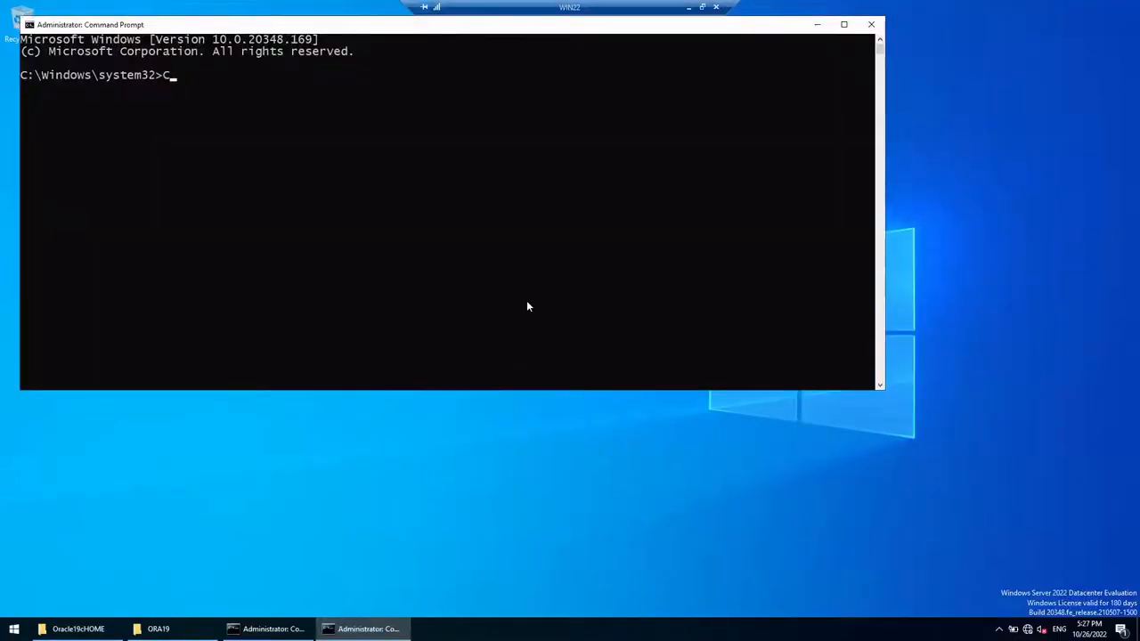
{"action": "key", "text": "Return"}
{"action": "type", "text": "CD "}
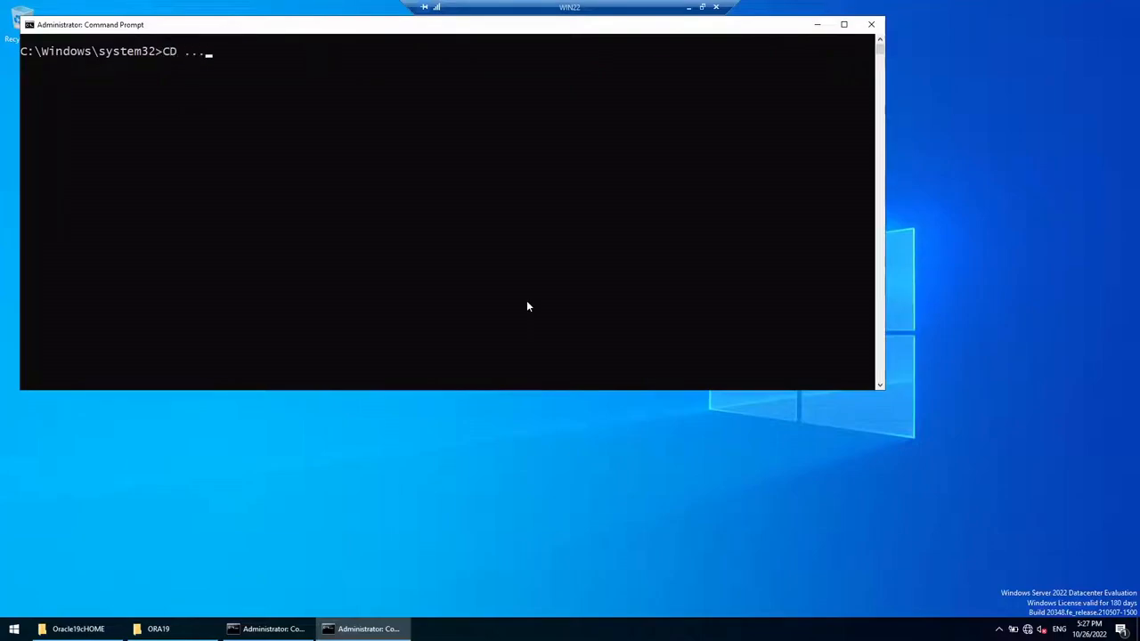
{"action": "type", "text": ".."}
{"action": "key", "text": "Return"}
{"action": "type", "text": "CD .."}
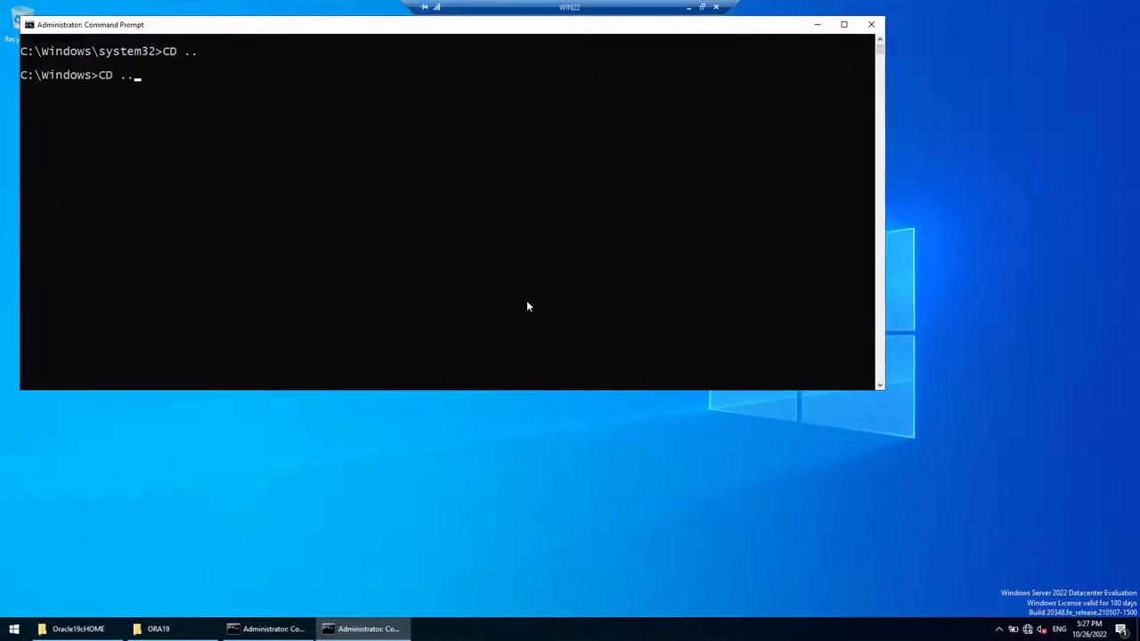
{"action": "key", "text": "Return"}
{"action": "type", "text": "cls"}
{"action": "key", "text": "Return"}
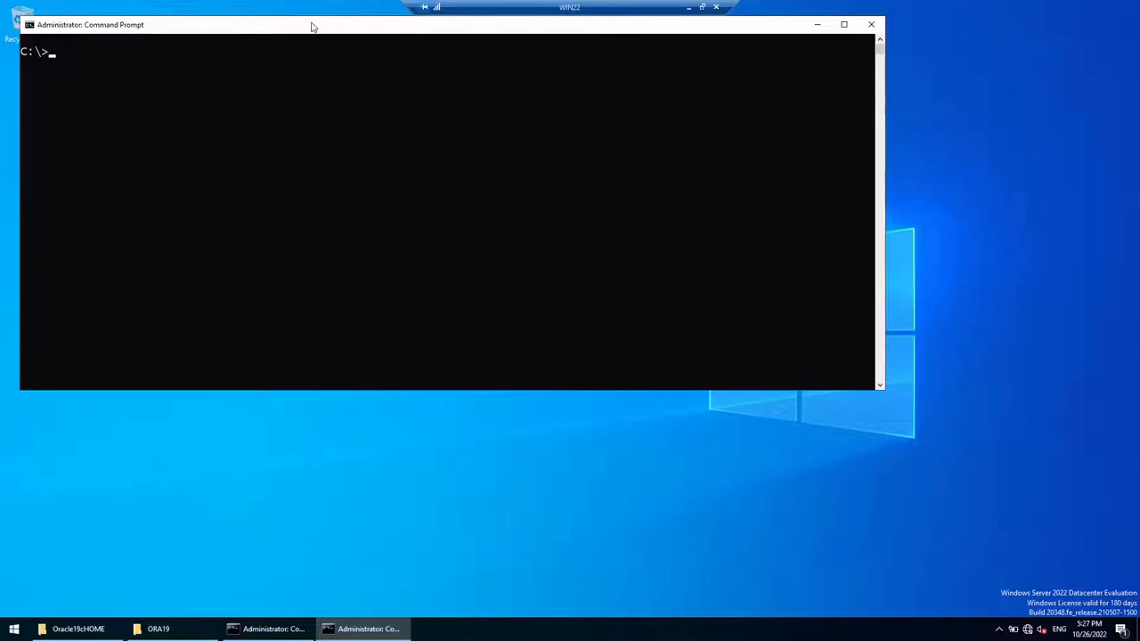
{"action": "left_click_drag", "start_coordinate": [312, 27], "coordinate": [445, 118]}
{"action": "type", "text": "L"}
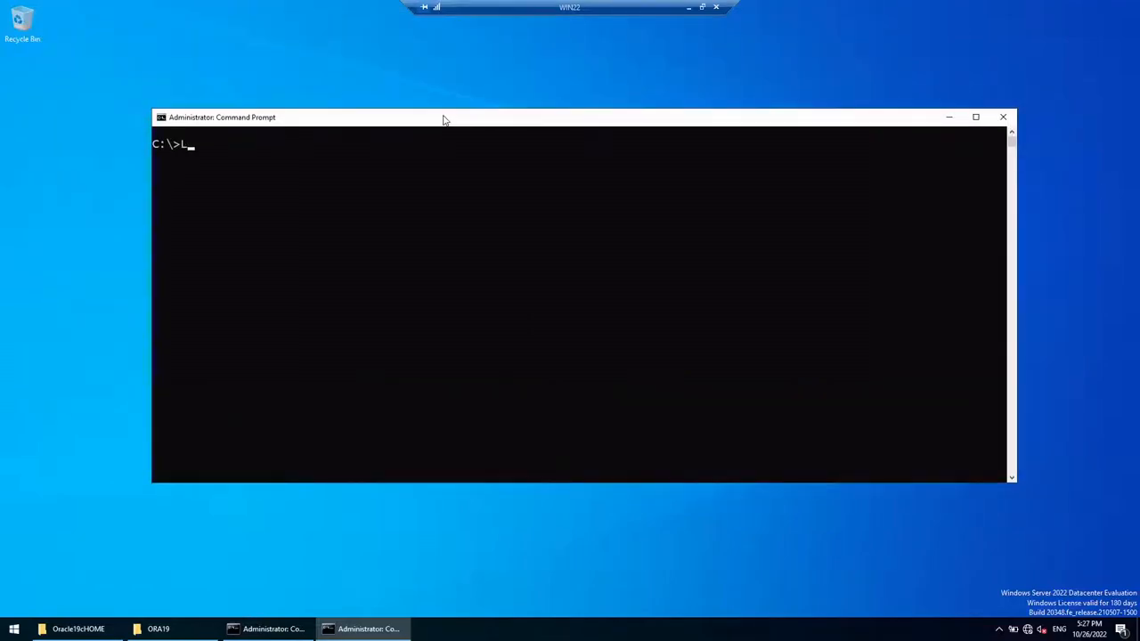
{"action": "type", "text": "SNRCTL STOP LISTENER"}
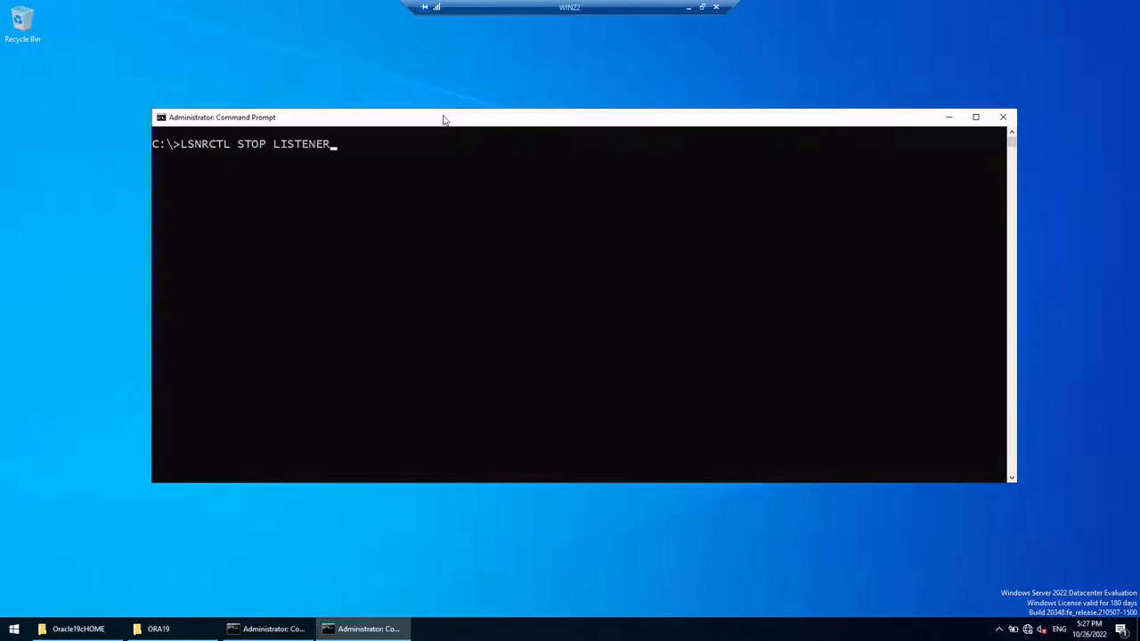
{"action": "key", "text": "Return"}
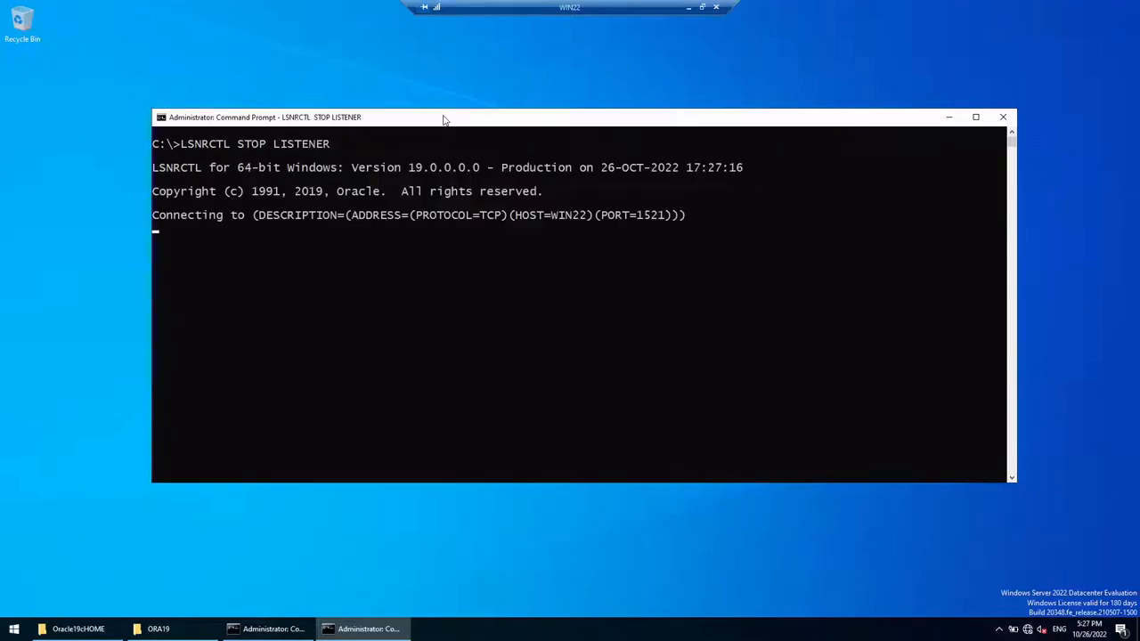
{"action": "left_click_drag", "start_coordinate": [501, 122], "coordinate": [513, 113]}
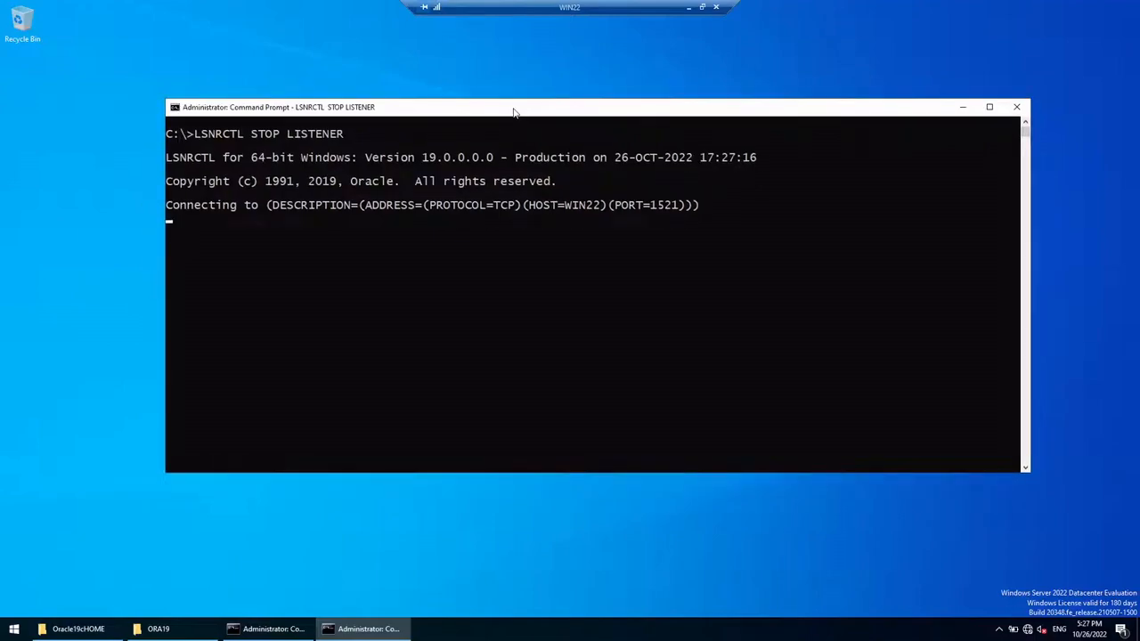
{"action": "key", "text": "Return"}
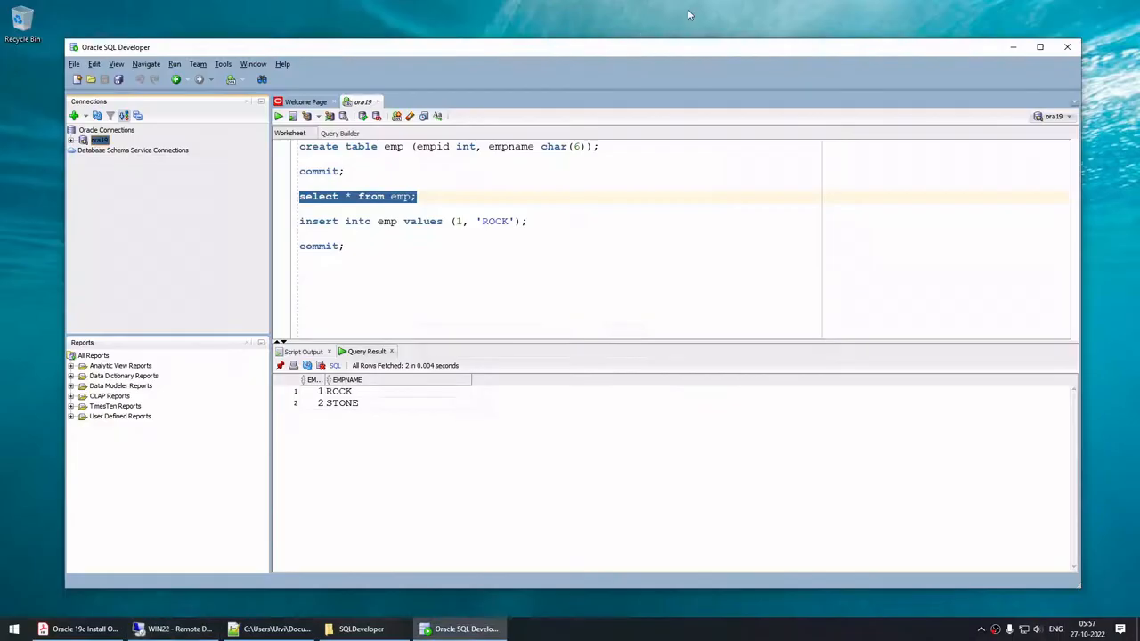
Step: Rerun select * from emp in the ora19 worksheet, still showing ROCK and STONE
{"action": "left_click", "coordinate": [340, 208]}
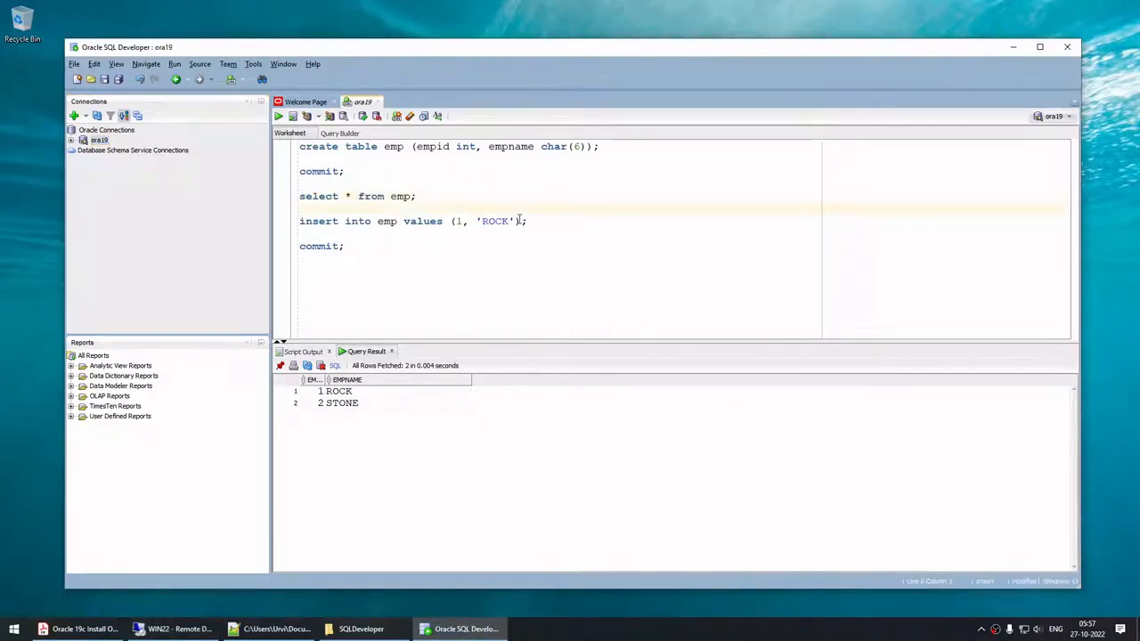
{"action": "left_click_drag", "start_coordinate": [445, 197], "coordinate": [300, 197]}
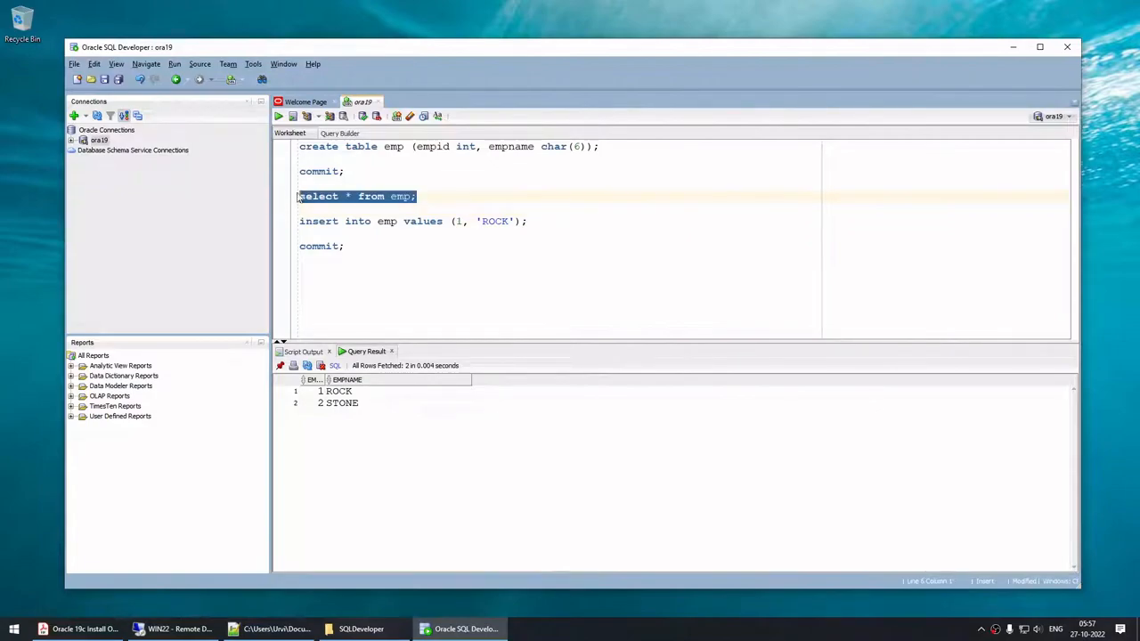
{"action": "left_click", "coordinate": [278, 116]}
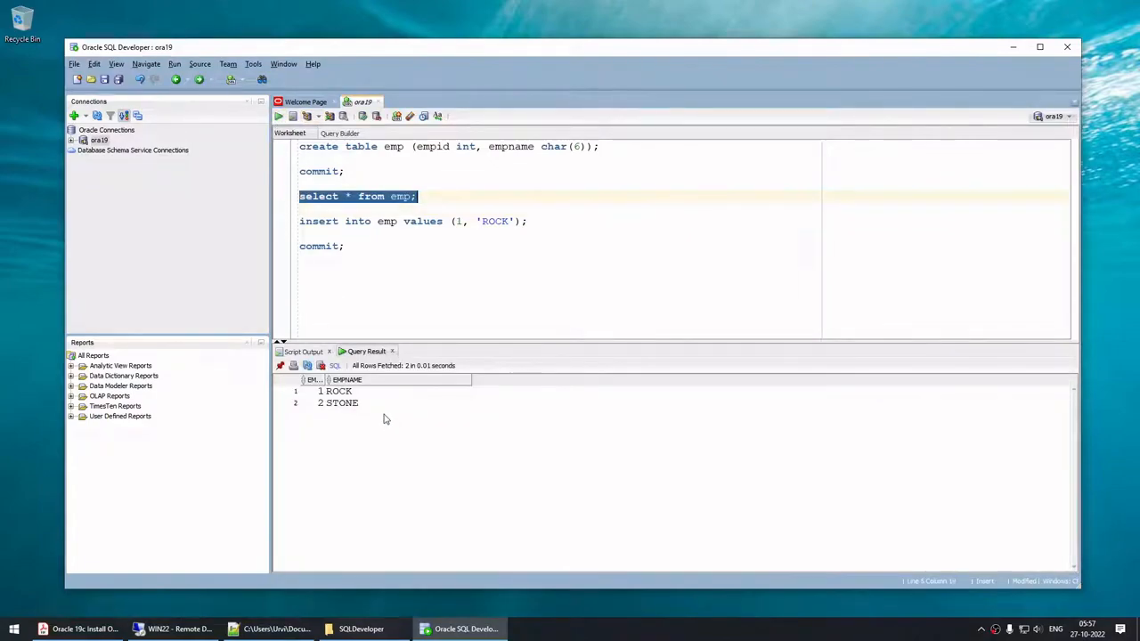
Step: Change the insert to values (3, 'earth') and execute it
{"action": "left_click", "coordinate": [457, 221]}
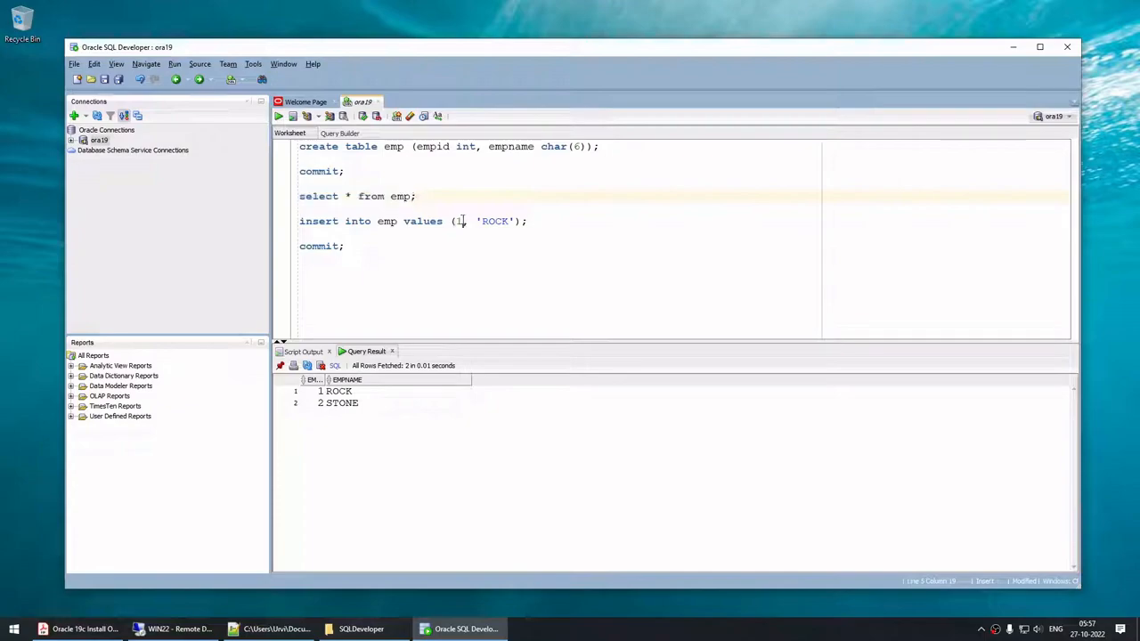
{"action": "double_click", "coordinate": [456, 221]}
{"action": "type", "text": "3"}
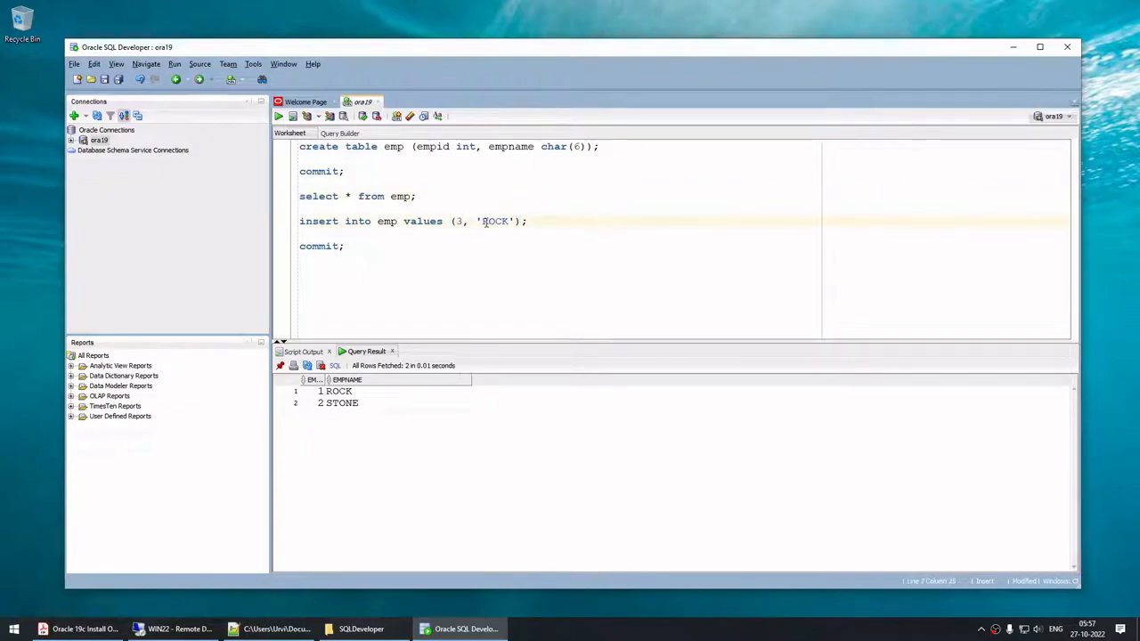
{"action": "left_click_drag", "start_coordinate": [482, 221], "coordinate": [510, 221]}
{"action": "type", "text": "ear"}
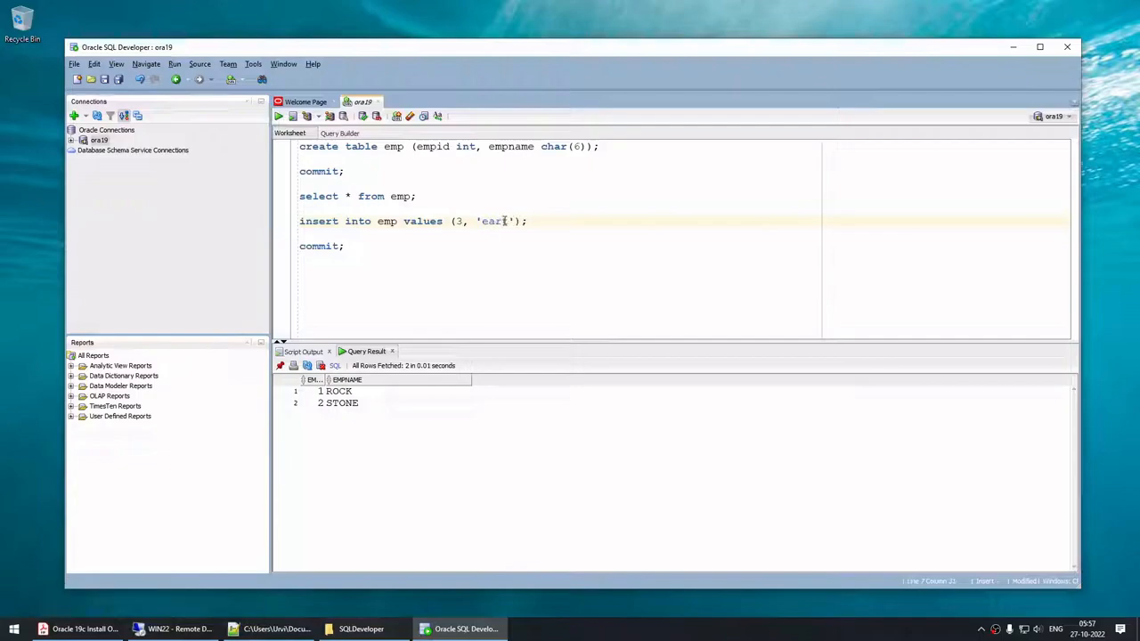
{"action": "type", "text": "th"}
{"action": "left_click_drag", "start_coordinate": [540, 222], "coordinate": [230, 223]}
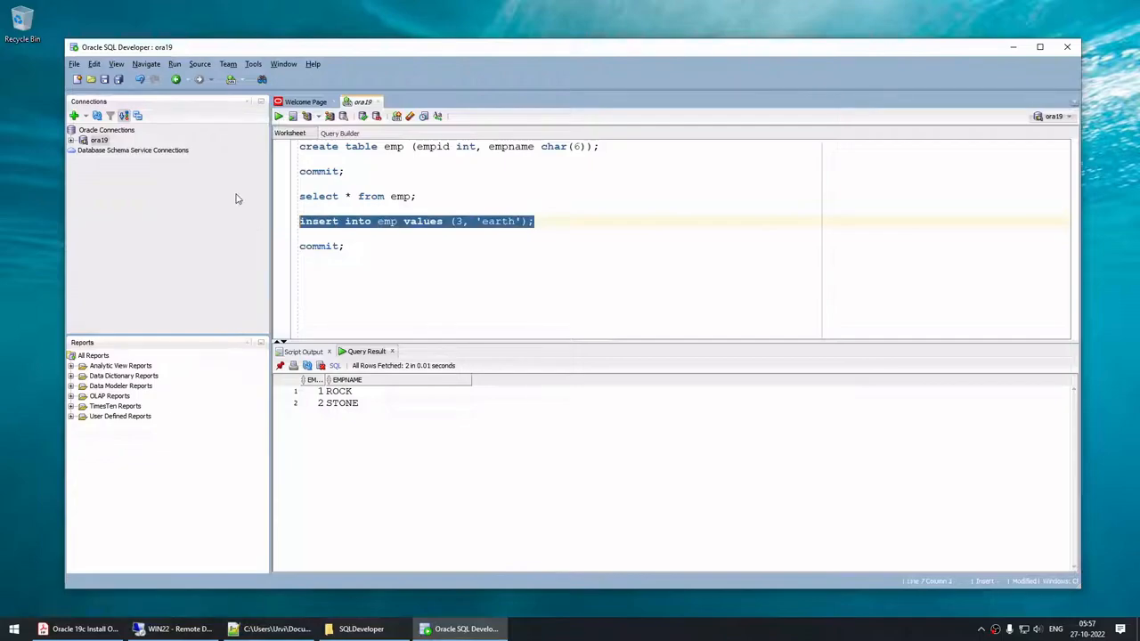
{"action": "left_click", "coordinate": [278, 117]}
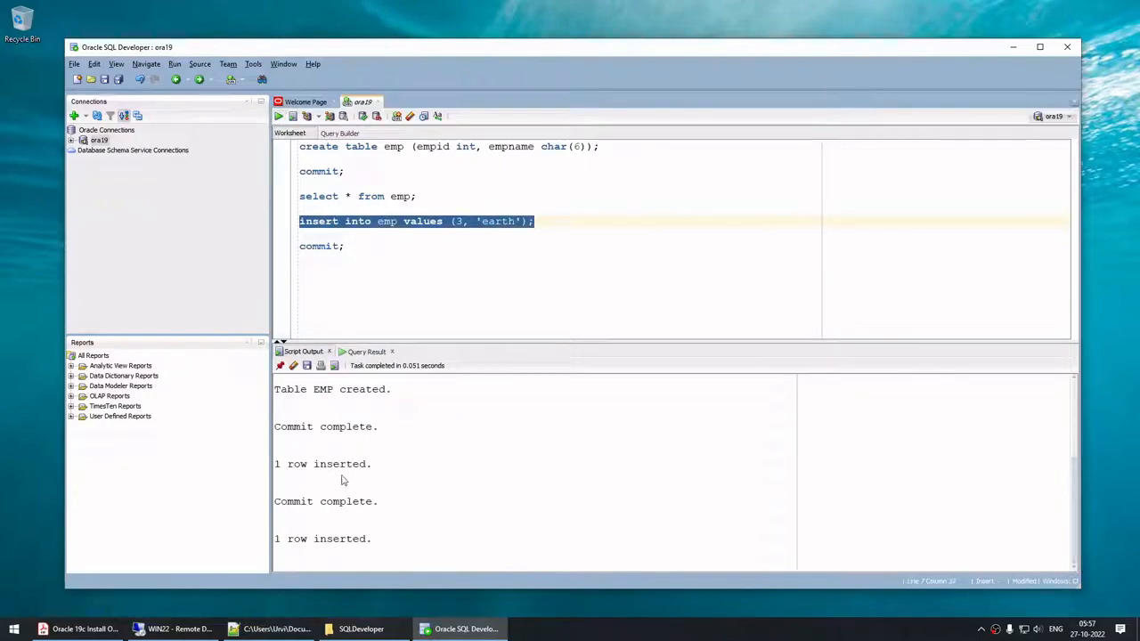
Step: Commit the row and rerun the emp query to see ROCK, STONE and earth
{"action": "mouse_move", "coordinate": [395, 249]}
{"action": "left_mouse_down"}
{"action": "mouse_move", "coordinate": [392, 197]}
{"action": "mouse_move", "coordinate": [392, 248]}
{"action": "left_mouse_up"}
{"action": "left_click", "coordinate": [278, 117]}
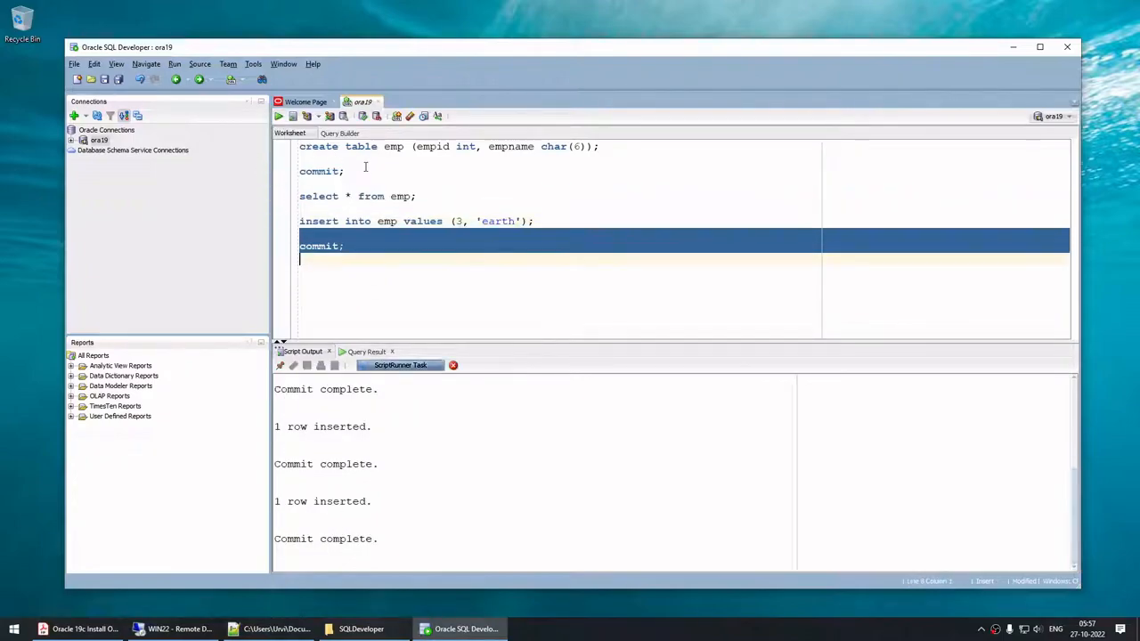
{"action": "left_click_drag", "start_coordinate": [417, 197], "coordinate": [299, 197]}
{"action": "left_click", "coordinate": [278, 117]}
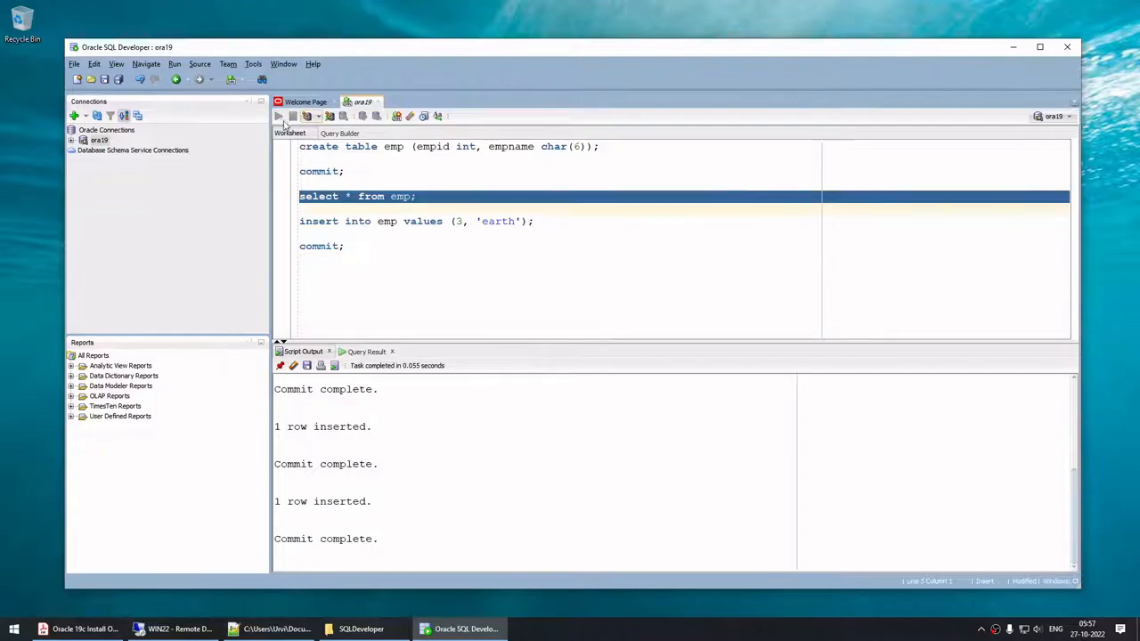
{"action": "left_click", "coordinate": [349, 416]}
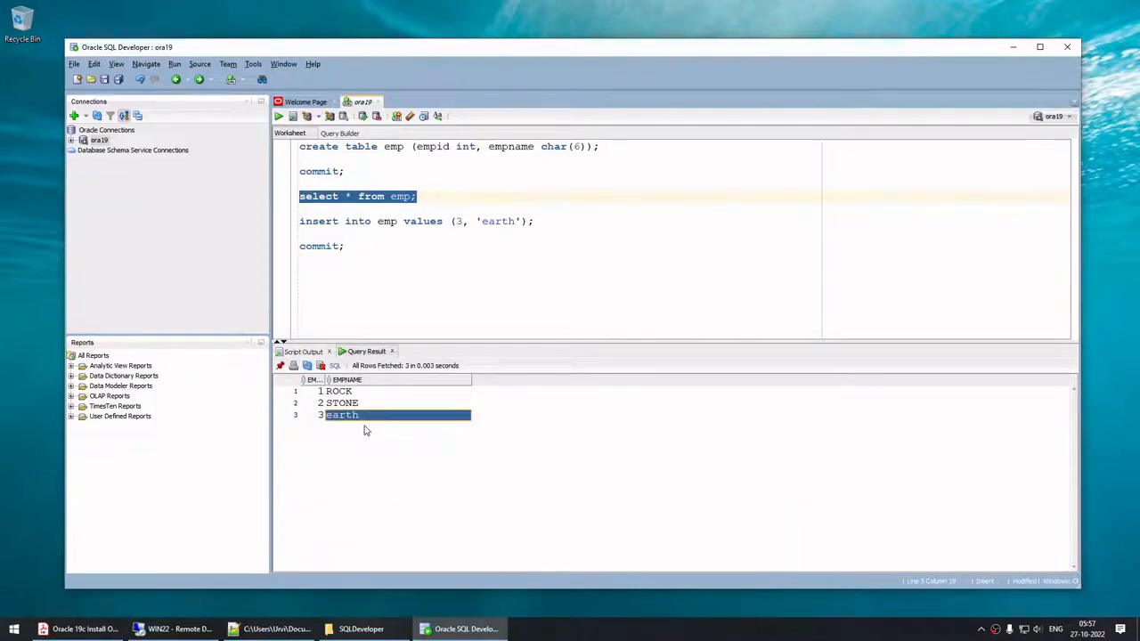
{"action": "left_click", "coordinate": [98, 141]}
Step: Disconnect and reconnect ora19, which fails with a Network Adapter IO error
{"action": "right_click", "coordinate": [98, 141]}
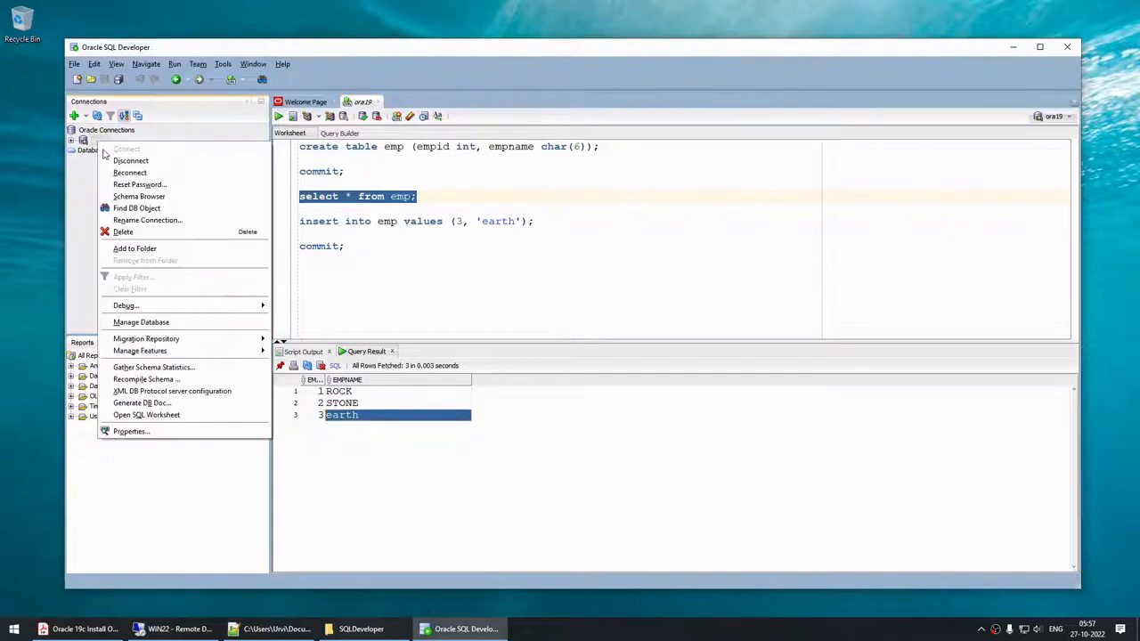
{"action": "left_click", "coordinate": [113, 160]}
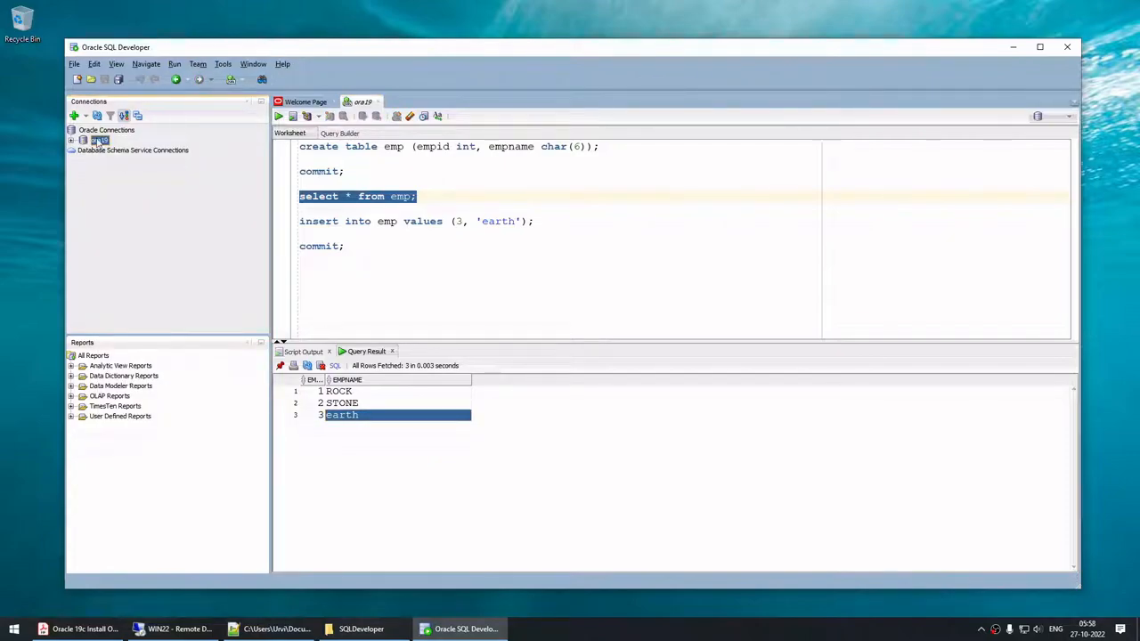
{"action": "right_click", "coordinate": [100, 143]}
{"action": "left_click", "coordinate": [116, 148]}
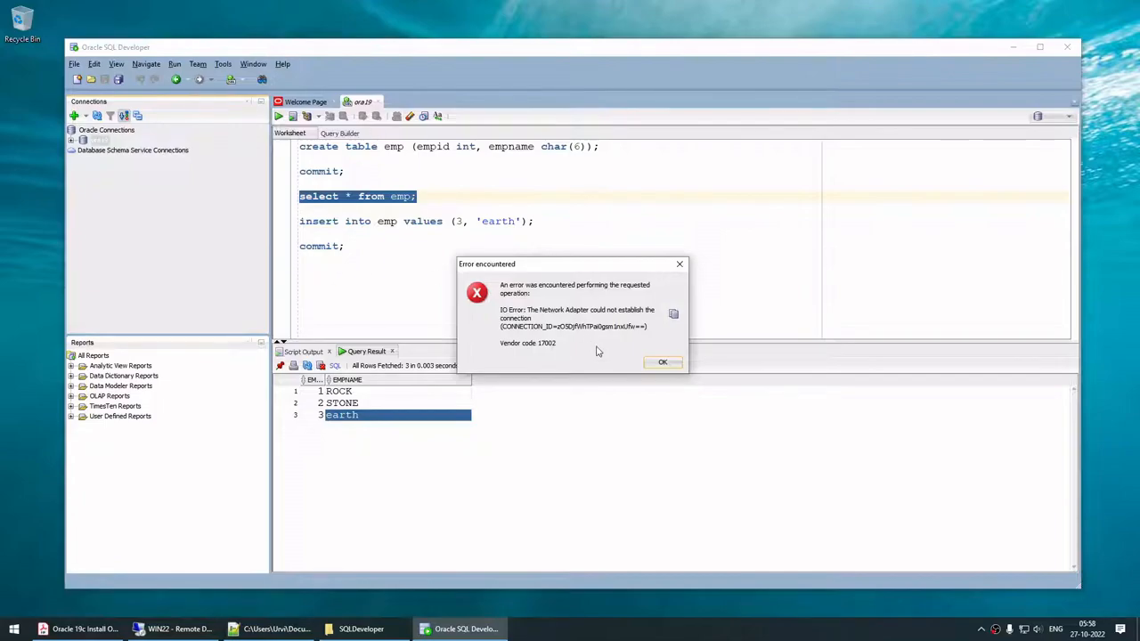
{"action": "left_click", "coordinate": [175, 629]}
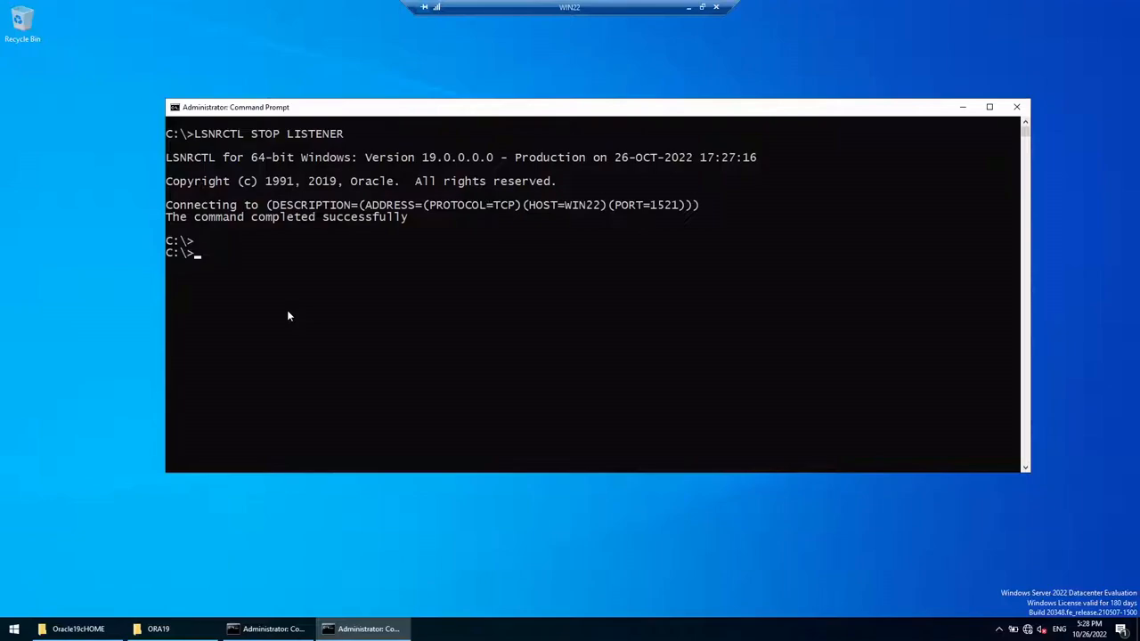
Step: In SQLPLUS / AS SYSDBA, run SELECT * FROM EMP; to confirm three rows, then exit
{"action": "type", "text": "SQLPLUS / AS SYSDBA"}
{"action": "key", "text": "Return"}
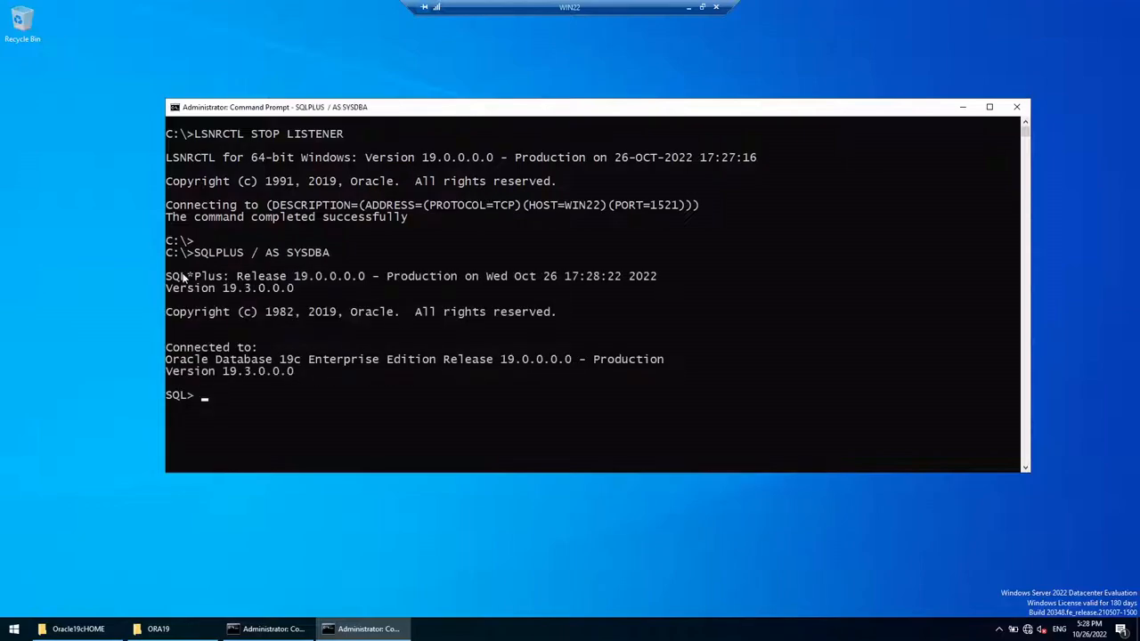
{"action": "left_click_drag", "start_coordinate": [183, 279], "coordinate": [381, 393]}
{"action": "left_click", "coordinate": [489, 395]}
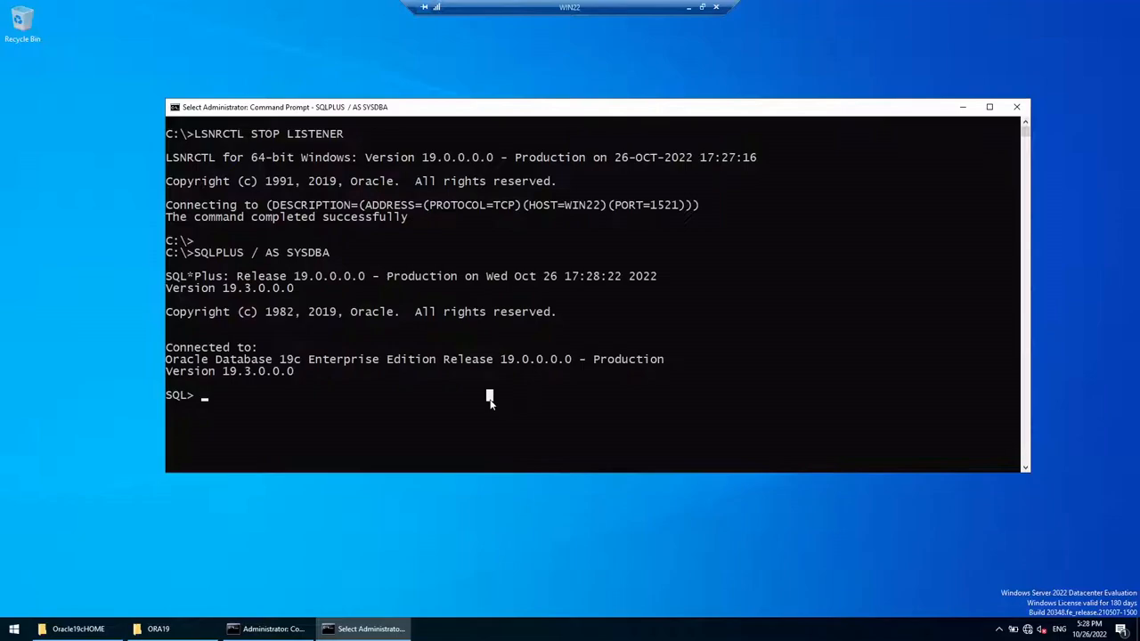
{"action": "type", "text": "SELECT * FROM EMP;"}
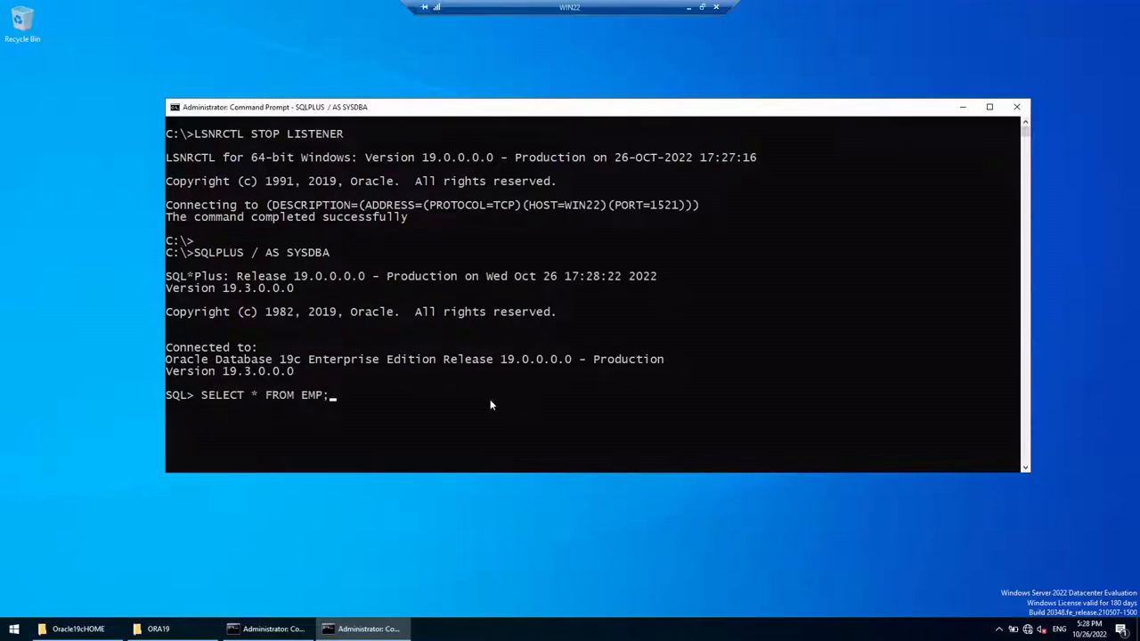
{"action": "key", "text": "Return"}
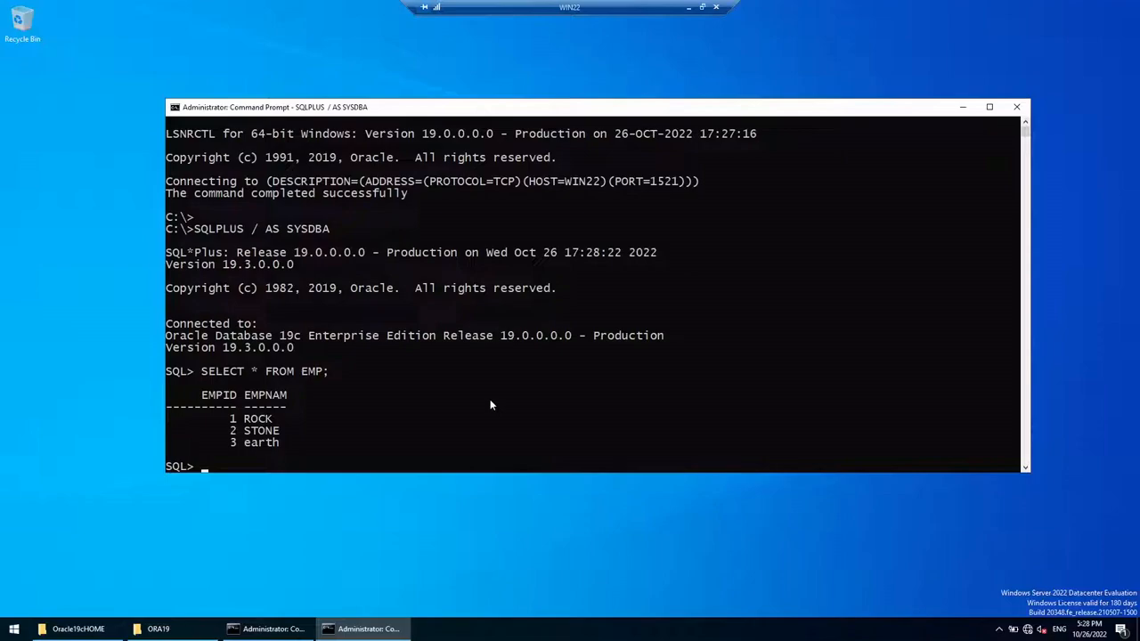
{"action": "type", "text": "EXIT"}
{"action": "key", "text": "Return"}
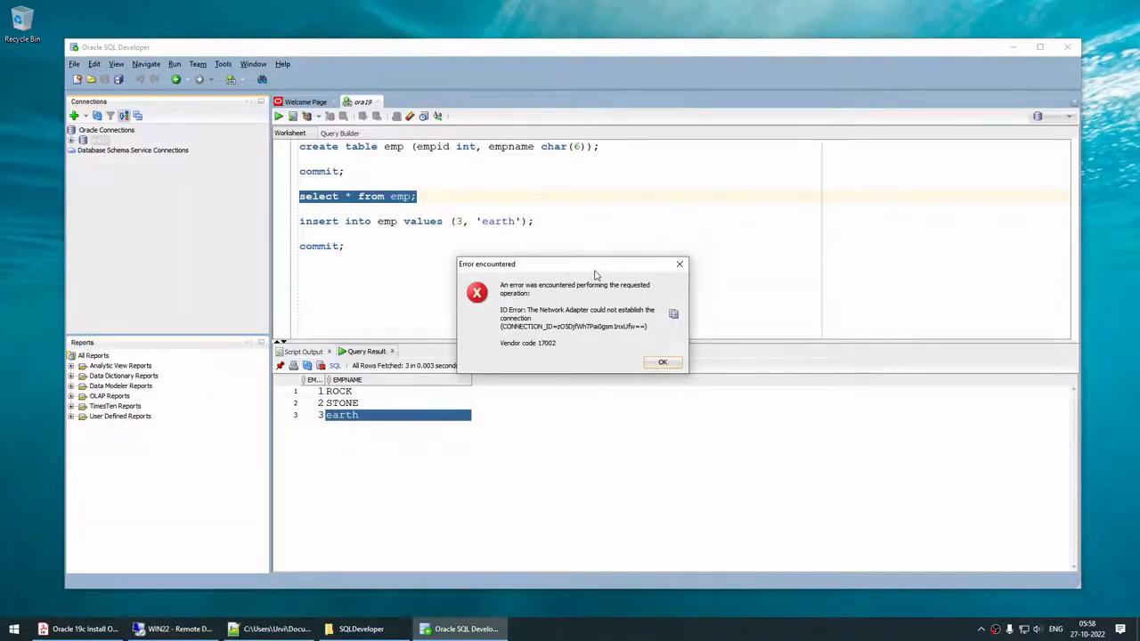
Step: Clear the console and start the listener with LSNRCTL START LISTENER
{"action": "left_click_drag", "start_coordinate": [550, 264], "coordinate": [555, 258]}
{"action": "left_click", "coordinate": [174, 628]}
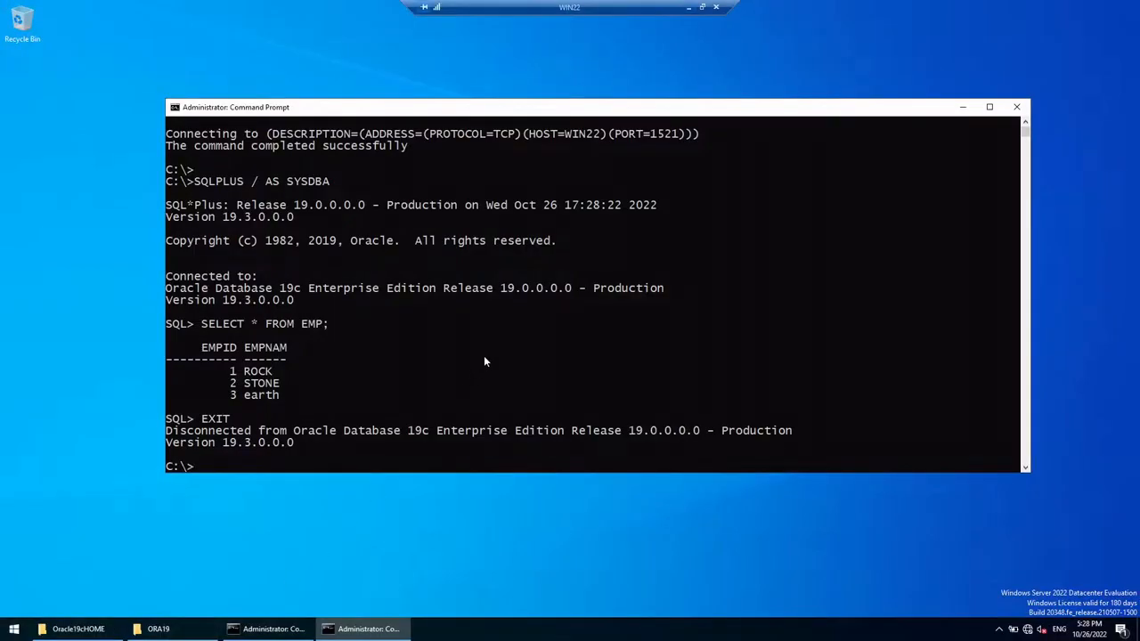
{"action": "type", "text": "cls"}
{"action": "key", "text": "Return"}
{"action": "key", "text": "Up"}
{"action": "key", "text": "Up"}
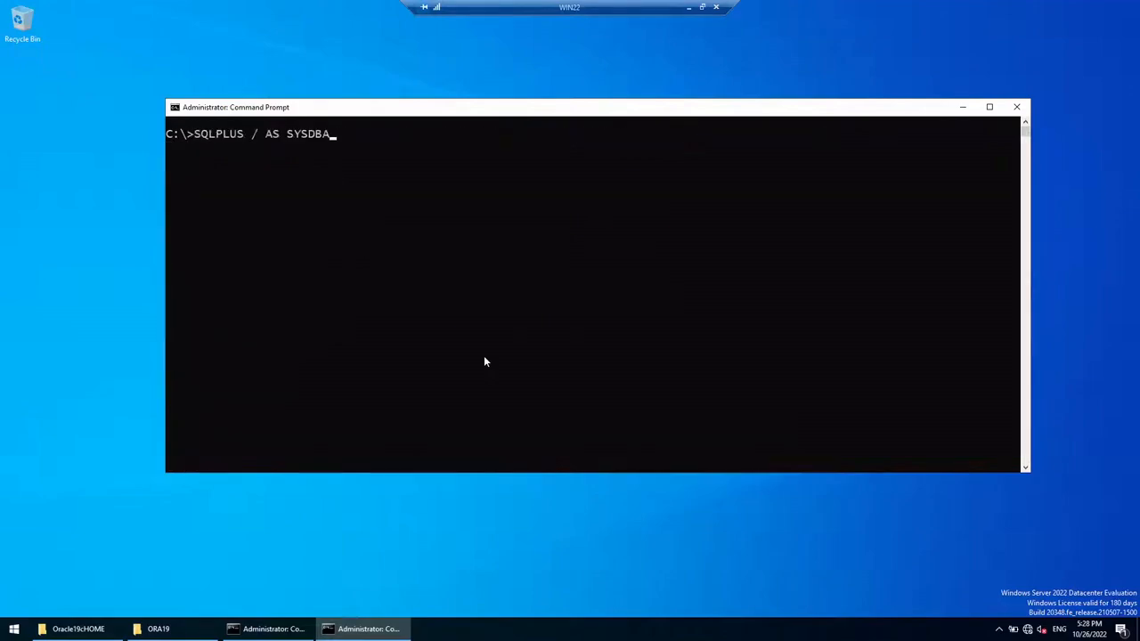
{"action": "key", "text": "Up"}
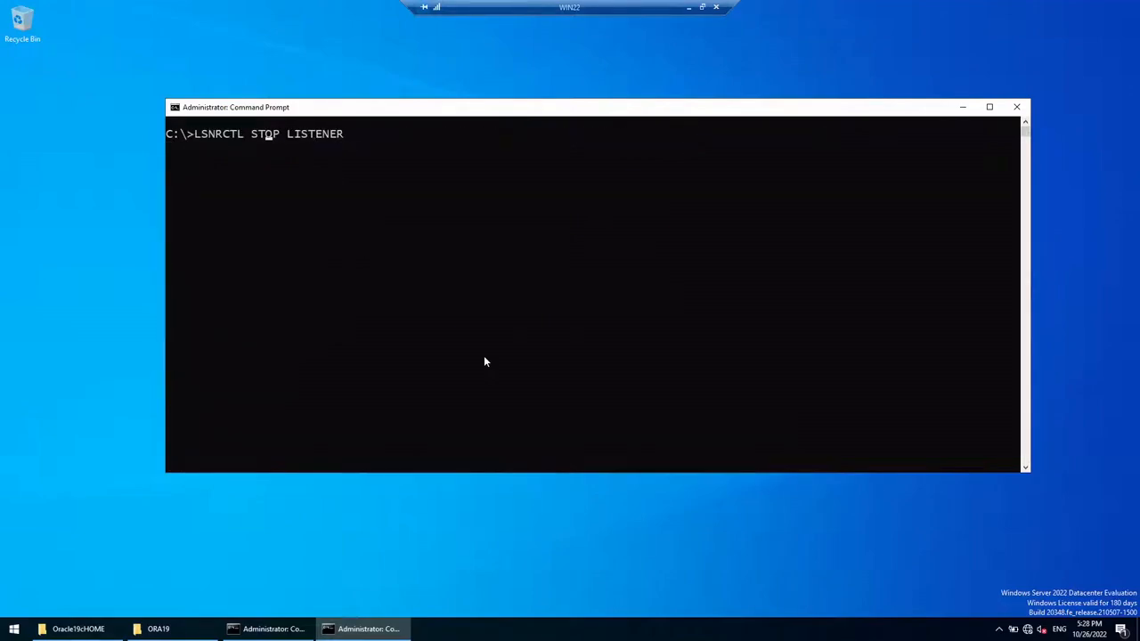
{"action": "key", "text": "Delete"}
{"action": "key", "text": "Delete"}
{"action": "type", "text": "ART"}
{"action": "key", "text": "Return"}
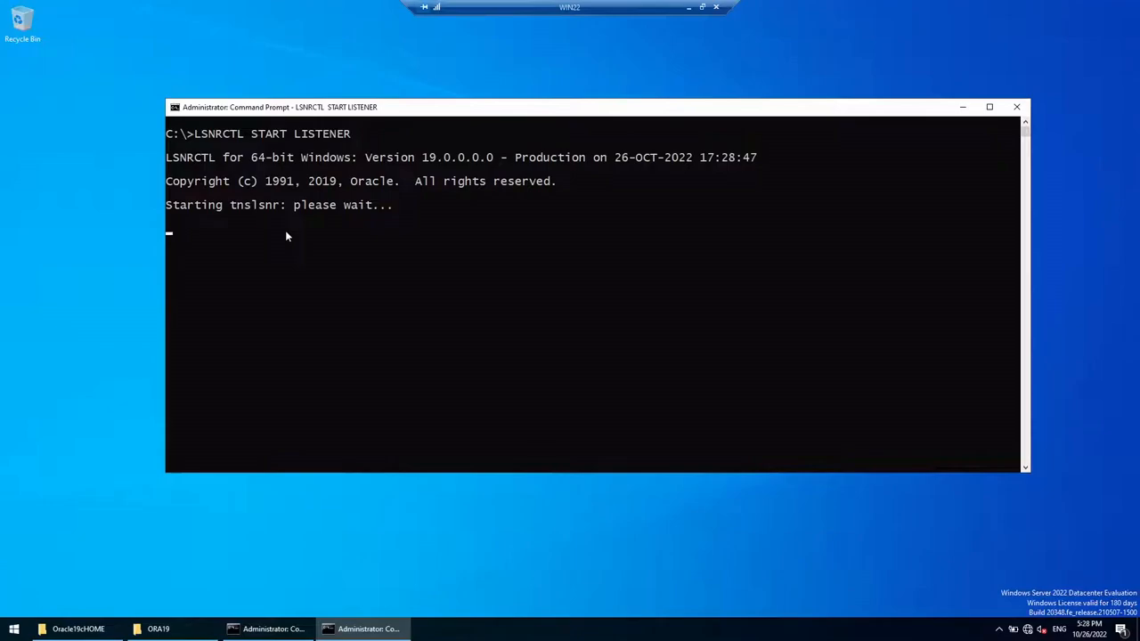
Step: Retry the ora19 connection after the listener restart; it is refused with ORA-12505
{"action": "left_click", "coordinate": [687, 9]}
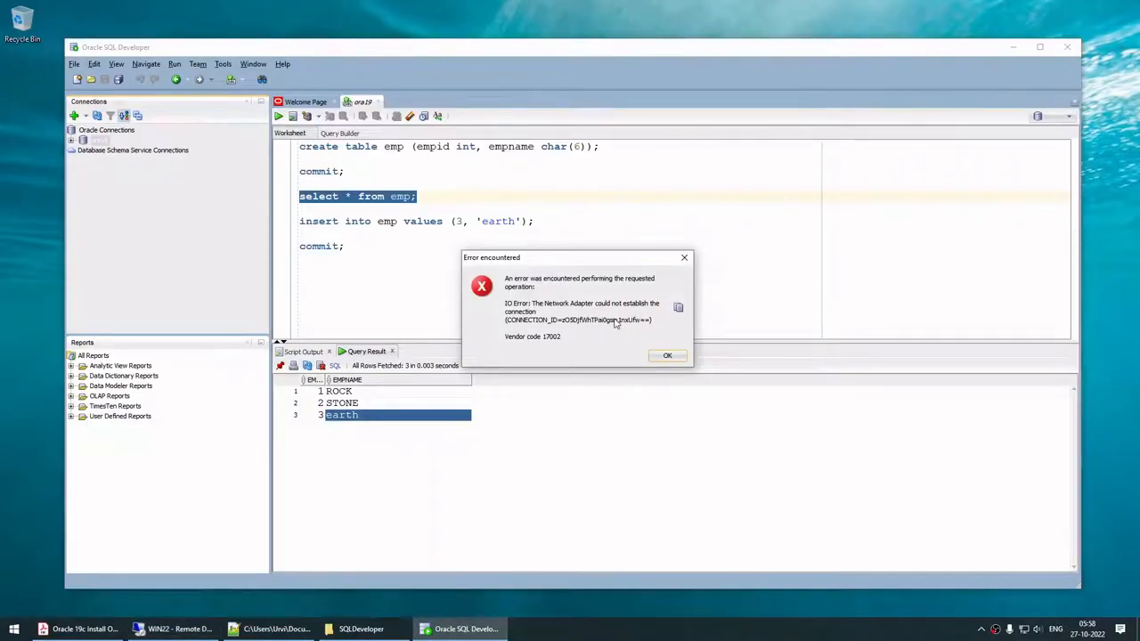
{"action": "left_click", "coordinate": [178, 629]}
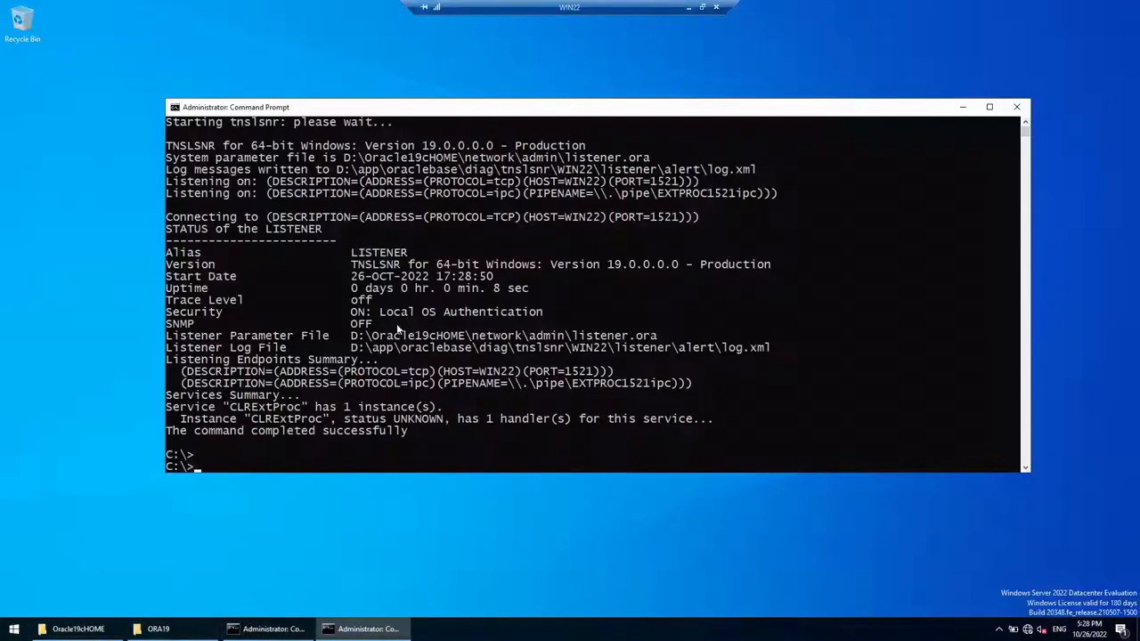
{"action": "left_click", "coordinate": [693, 10]}
{"action": "left_click", "coordinate": [664, 355]}
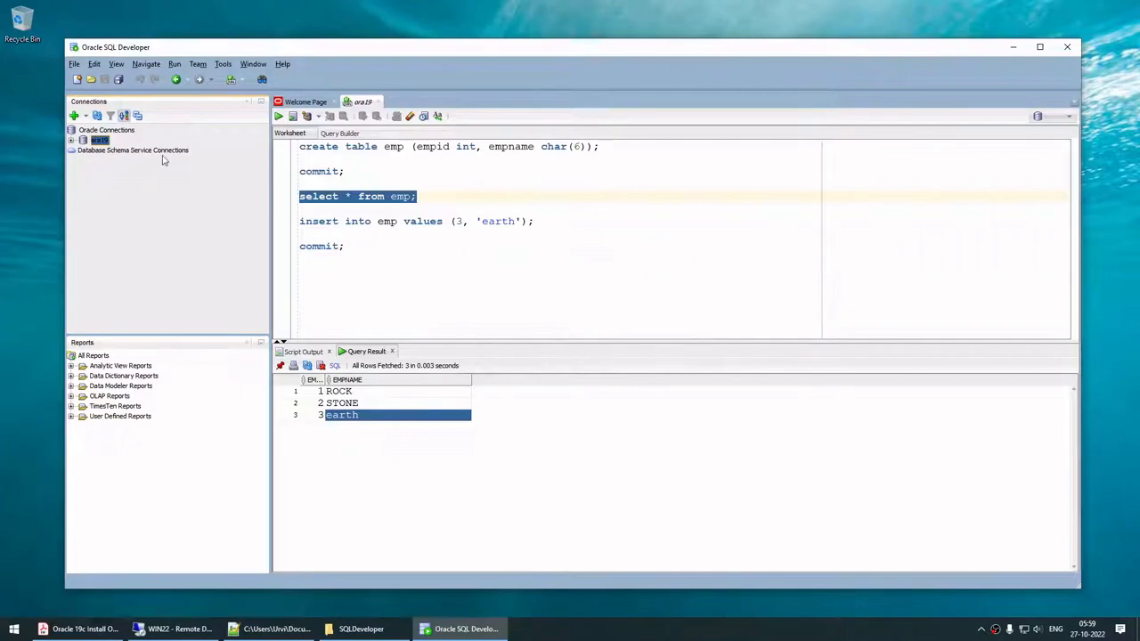
{"action": "right_click", "coordinate": [105, 142]}
{"action": "left_click", "coordinate": [132, 147]}
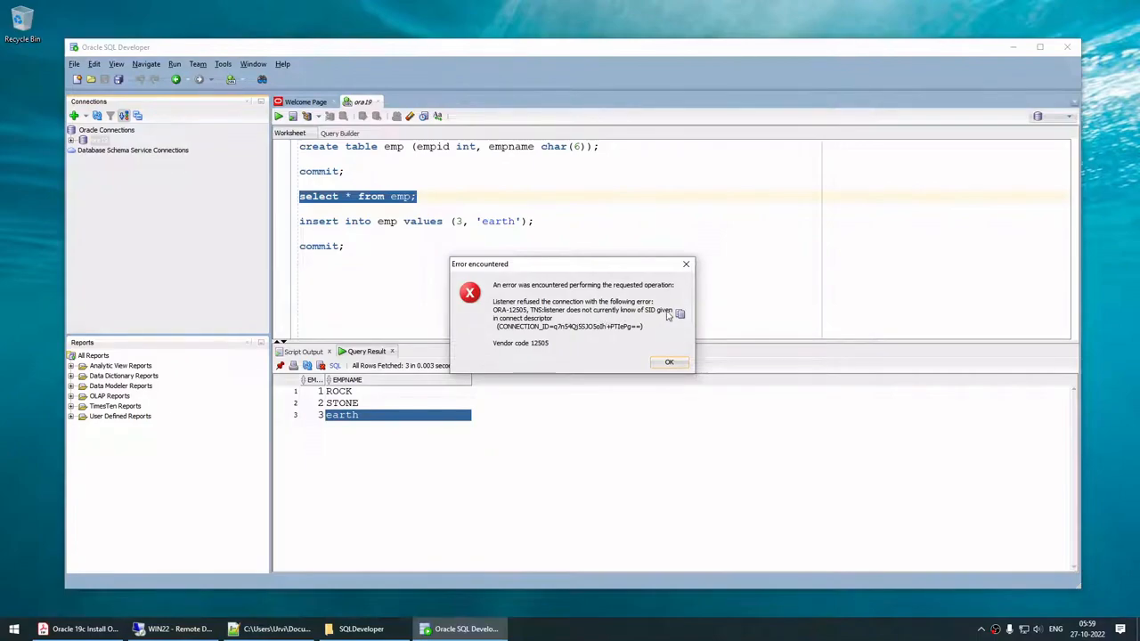
{"action": "left_click", "coordinate": [655, 363]}
Step: Run ALTER SYSTEM REGISTER; in SQL*Plus as SYSDBA, getting 'System altered.'
{"action": "left_click", "coordinate": [174, 629]}
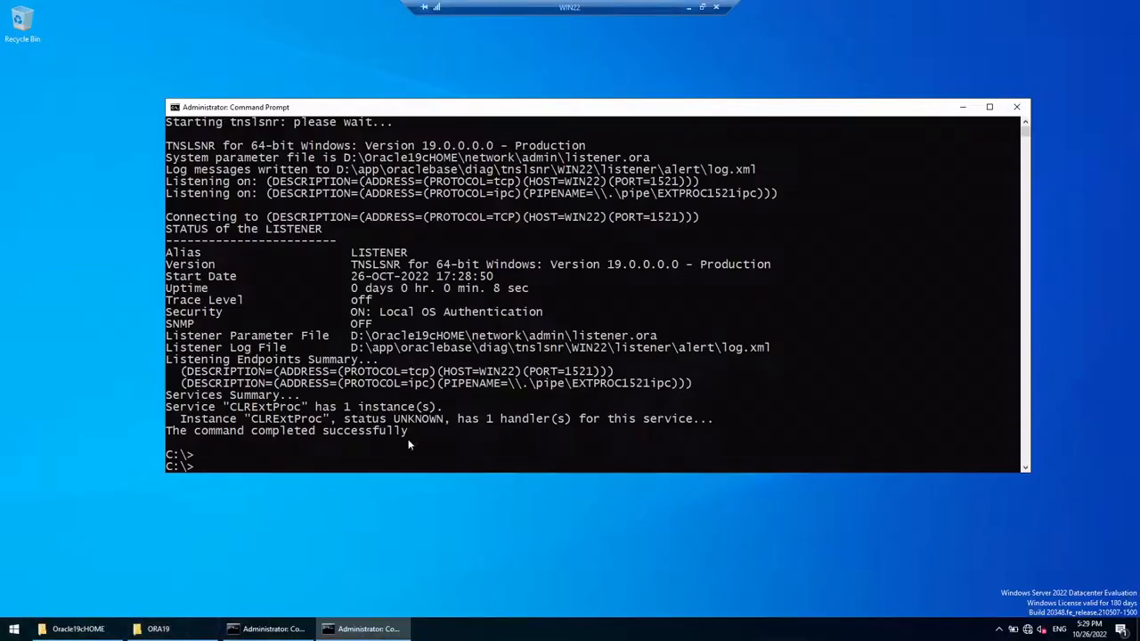
{"action": "type", "text": "cls"}
{"action": "key", "text": "Return"}
{"action": "type", "text": "SQLPL"}
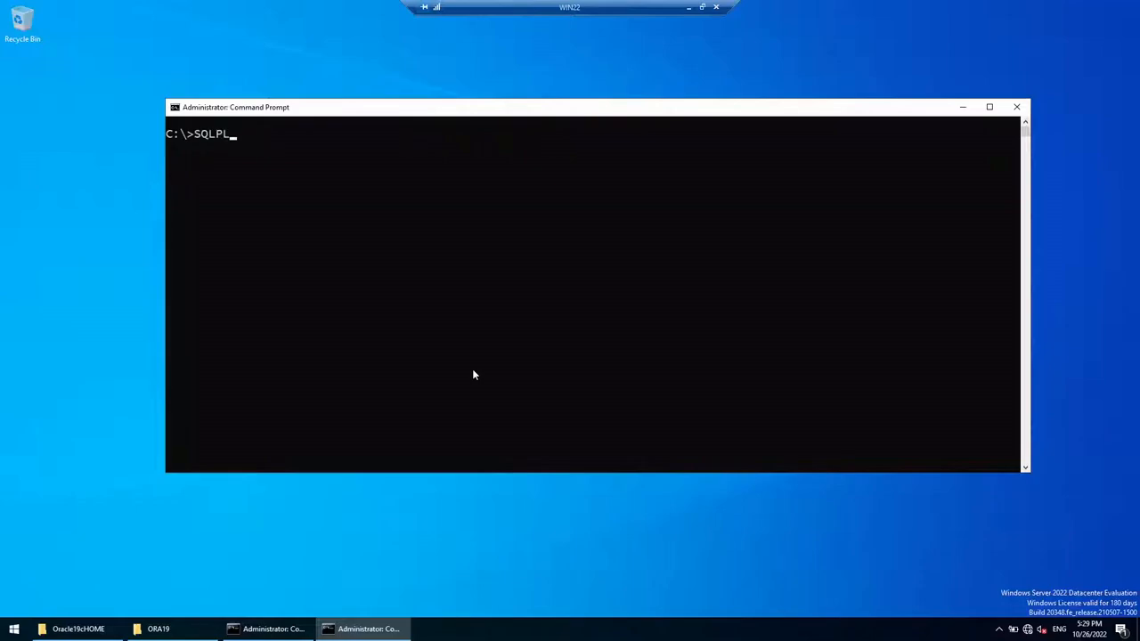
{"action": "type", "text": "US / AS SYSDBA"}
{"action": "key", "text": "Return"}
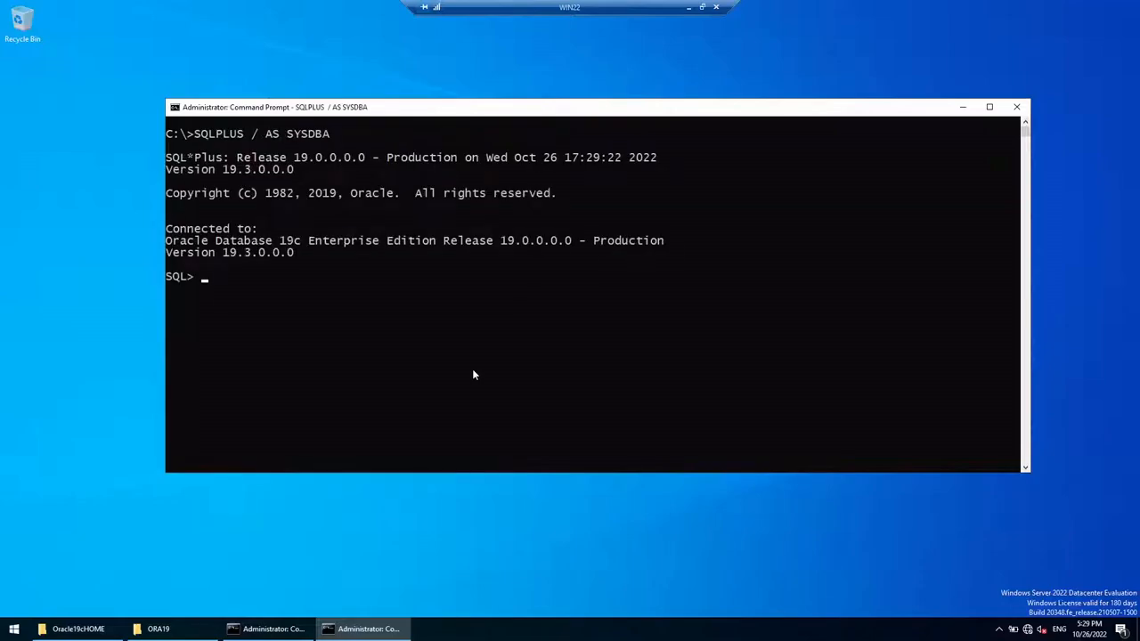
{"action": "type", "text": "ALTER SYSTEM REGISTER;"}
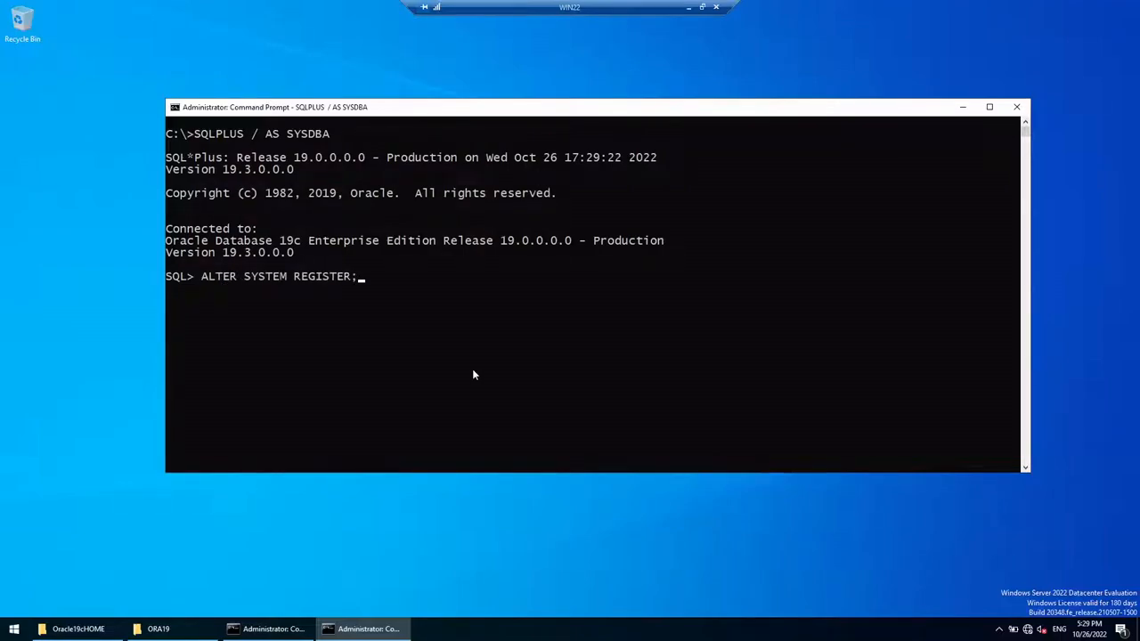
{"action": "key", "text": "Return"}
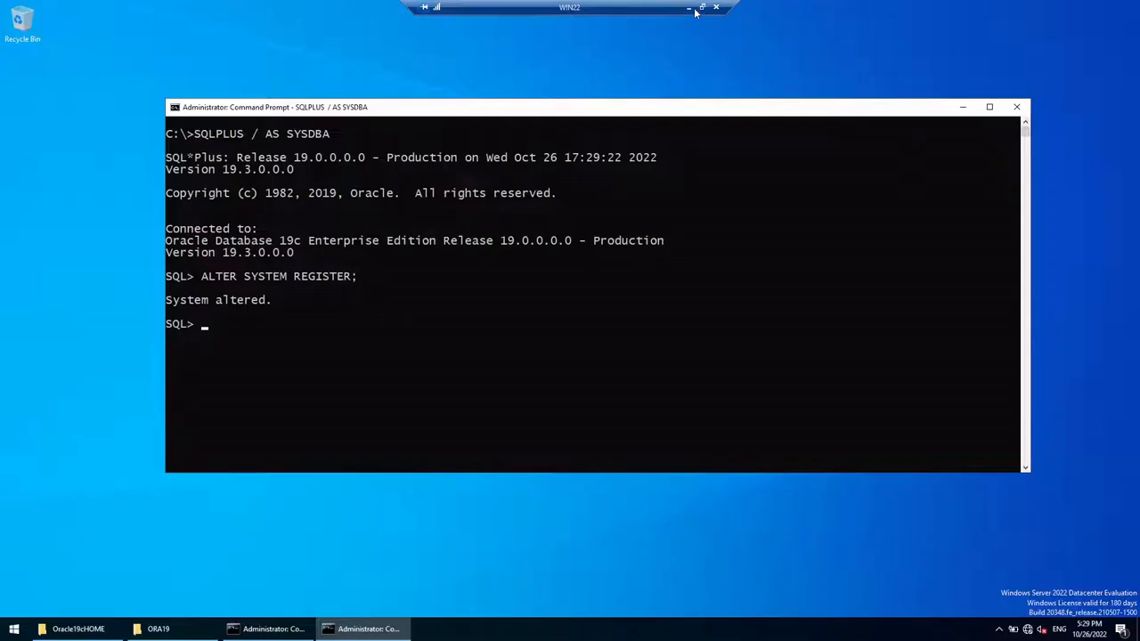
{"action": "left_click", "coordinate": [692, 6]}
Step: Connect to ora19 and run select * from emp in the new ora19~1 worksheet
{"action": "right_click", "coordinate": [103, 142]}
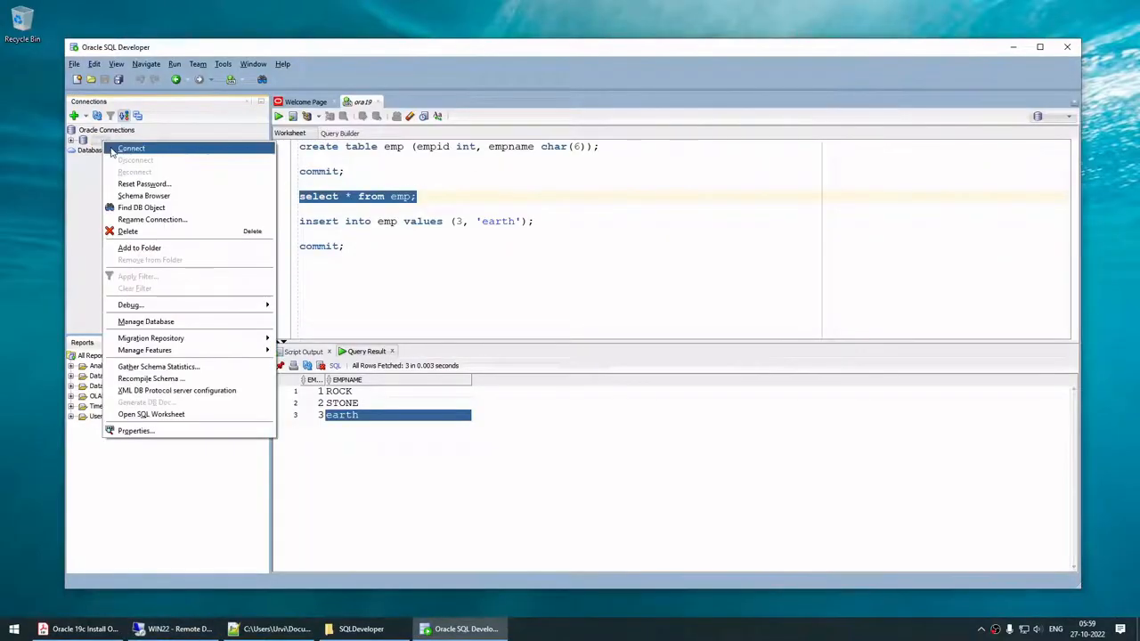
{"action": "left_click", "coordinate": [112, 148]}
{"action": "left_click", "coordinate": [361, 101]}
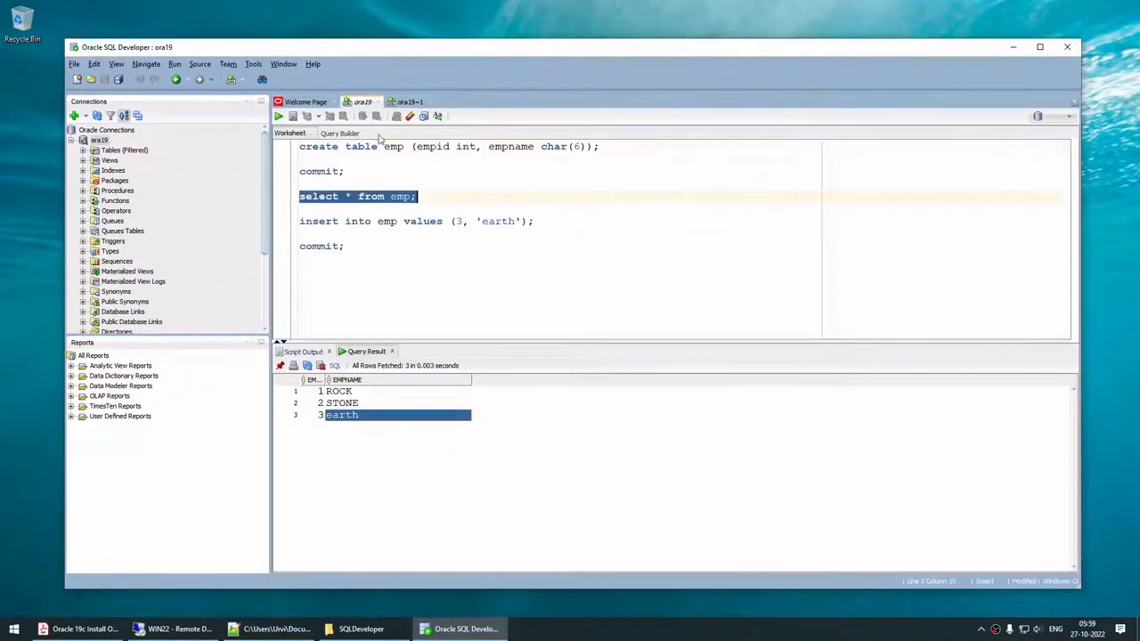
{"action": "left_click_drag", "start_coordinate": [451, 197], "coordinate": [299, 196]}
{"action": "key", "text": "ctrl+c"}
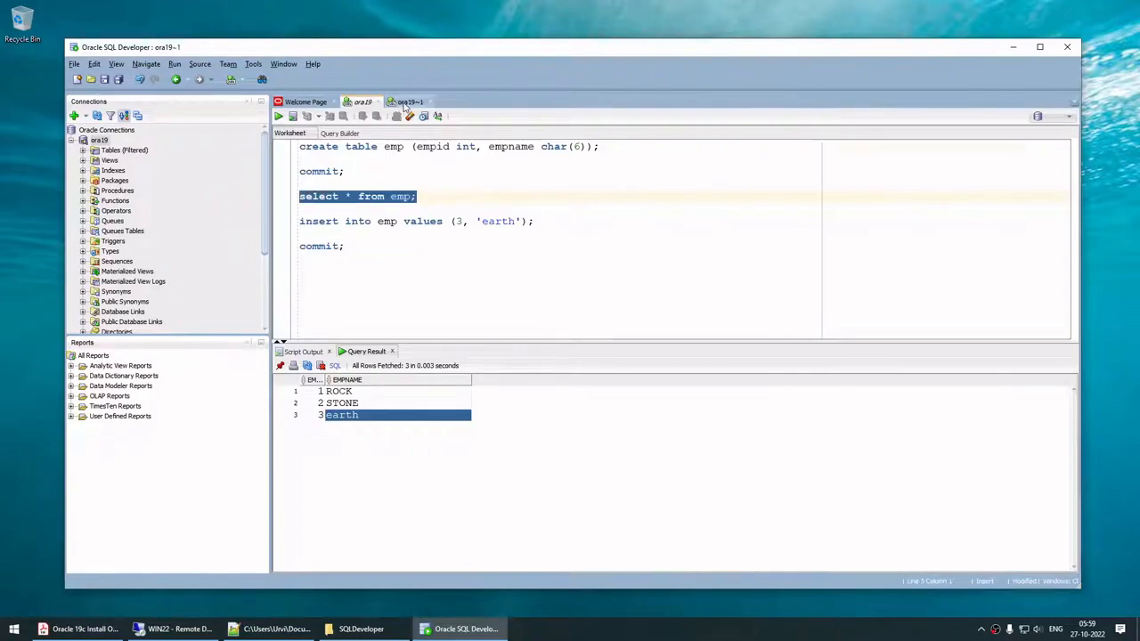
{"action": "left_click", "coordinate": [410, 101]}
{"action": "key", "text": "ctrl+v"}
{"action": "left_click", "coordinate": [279, 117]}
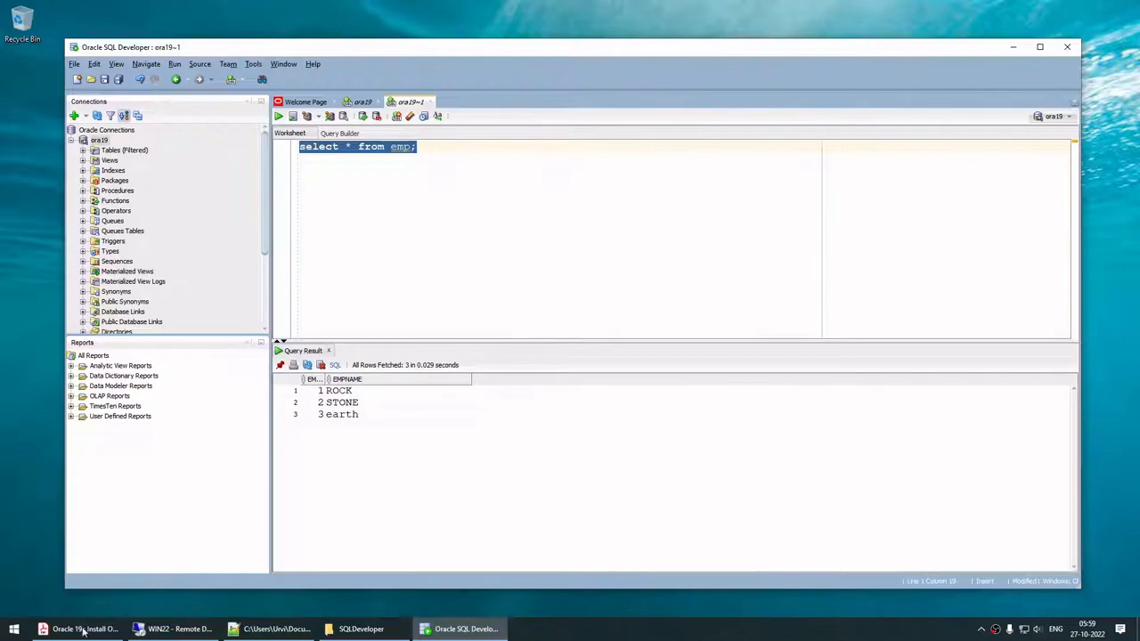
Step: Check the remote SQL*Plus session and compare both ora19 worksheets
{"action": "mouse_move", "coordinate": [125, 626]}
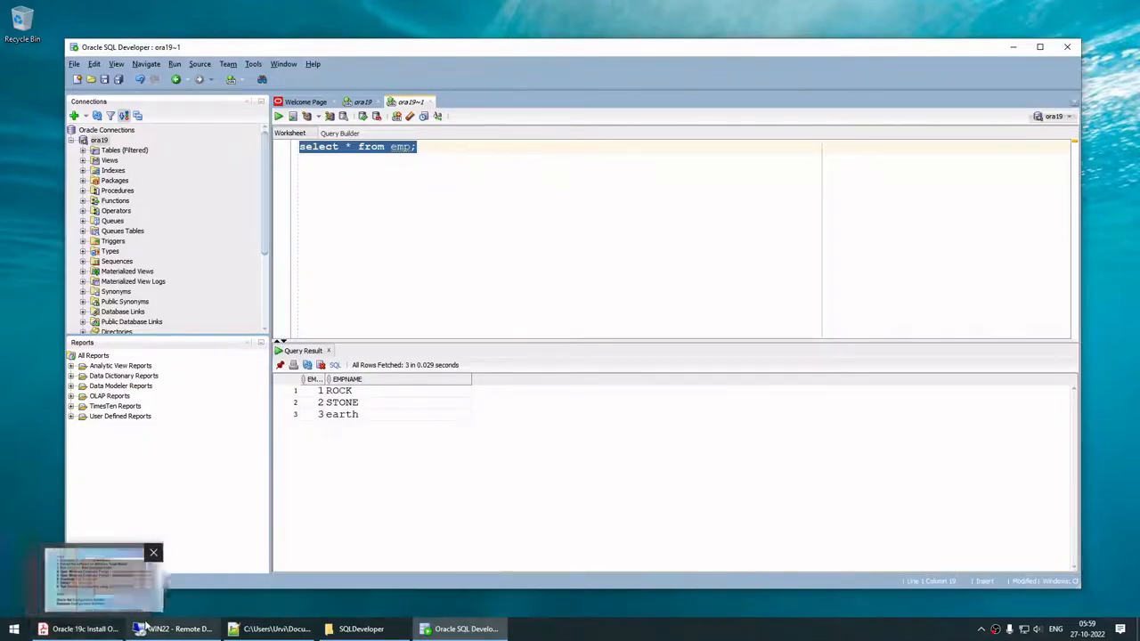
{"action": "left_click", "coordinate": [173, 629]}
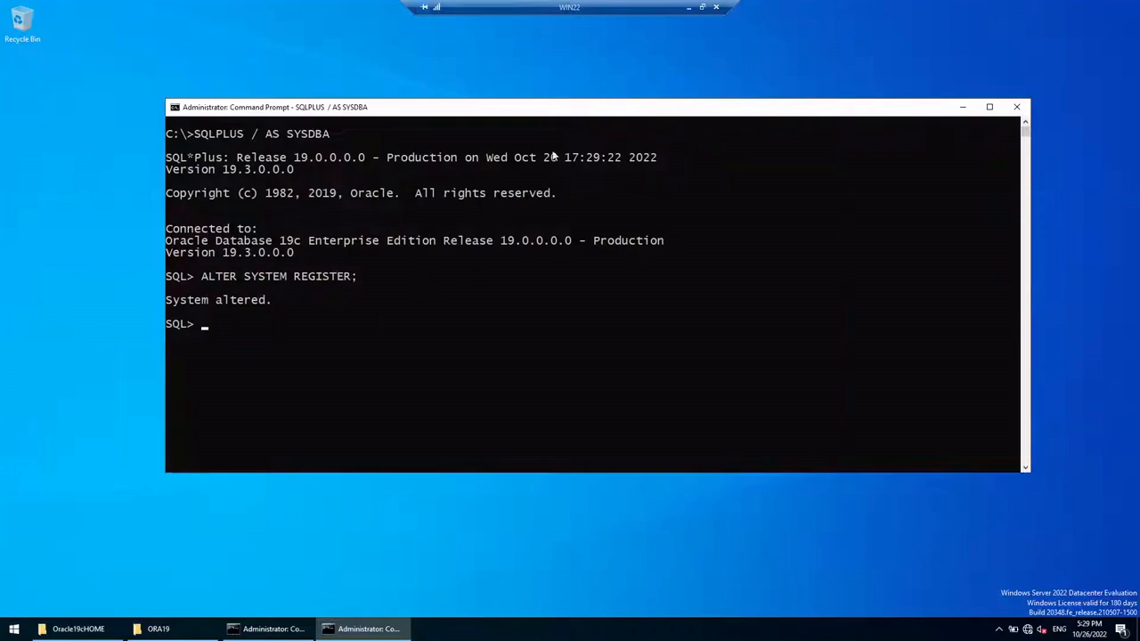
{"action": "left_click", "coordinate": [688, 7]}
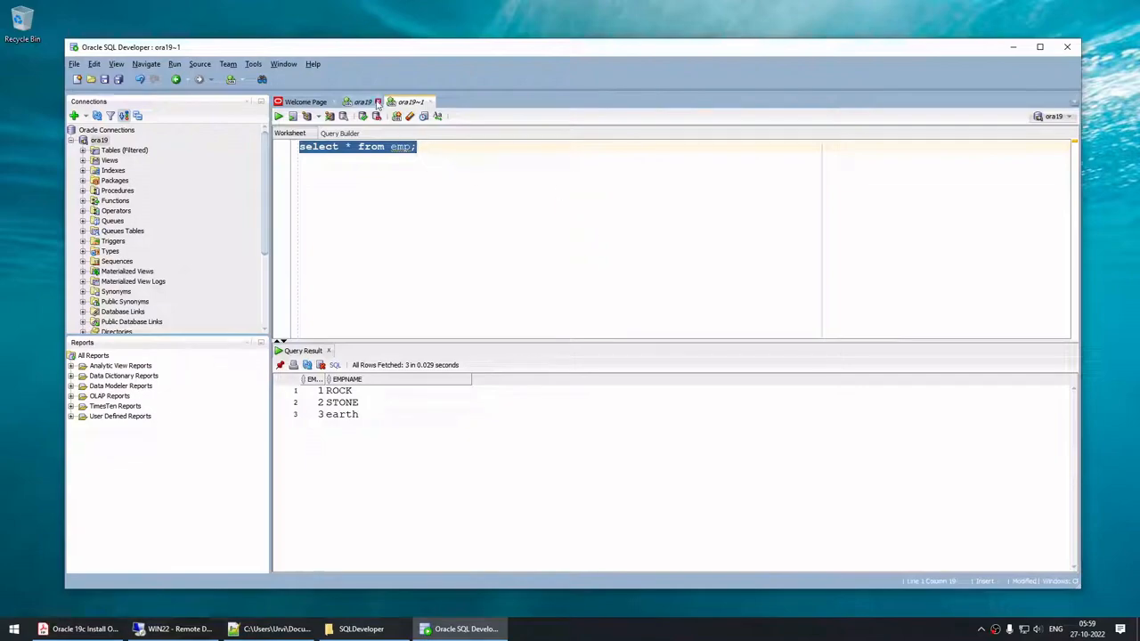
{"action": "left_click", "coordinate": [364, 103]}
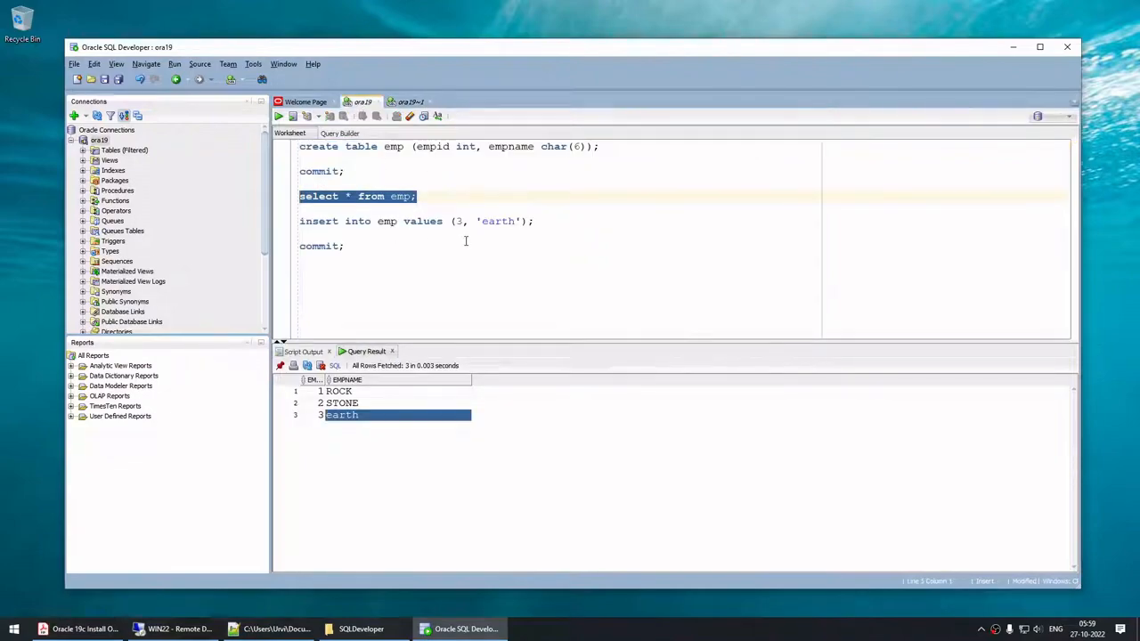
{"action": "key", "text": "ctrl+Tab"}
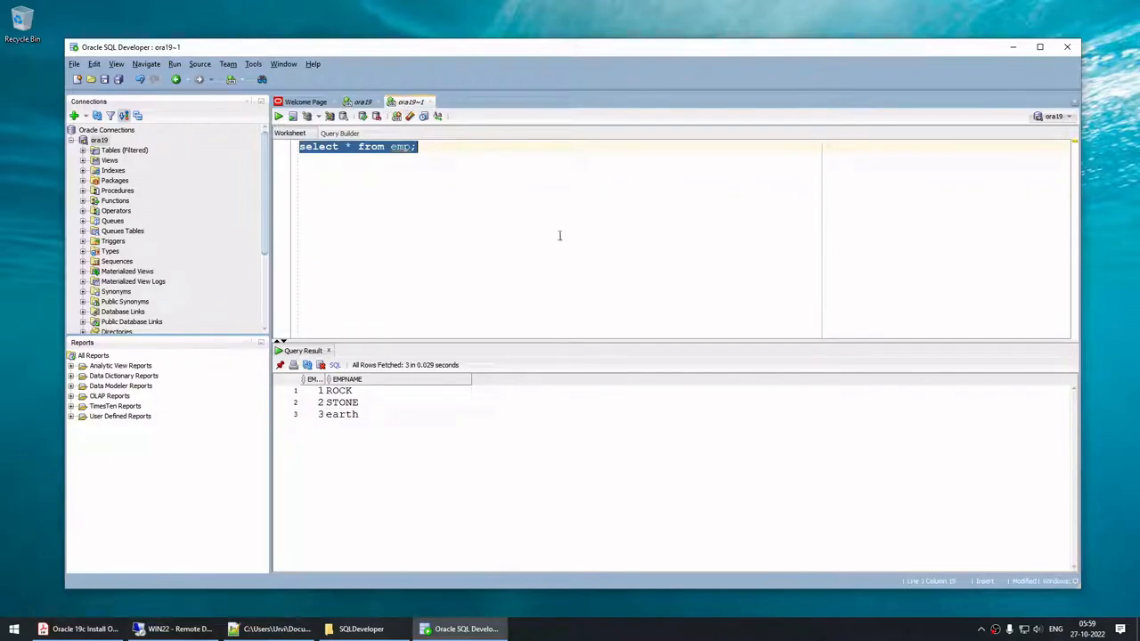
{"action": "left_click", "coordinate": [99, 630]}
Step: Scroll the install guide back to its 'Step by Step Install Oracle 19c Database On Windows' title page
{"action": "left_click_drag", "start_coordinate": [1124, 463], "coordinate": [1124, 165]}
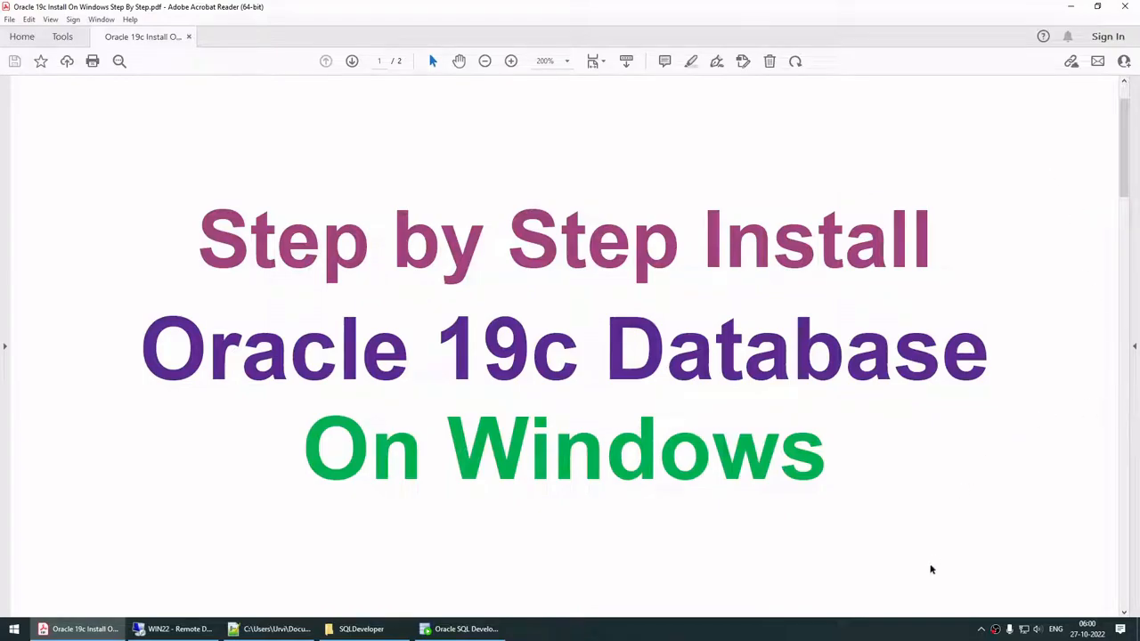
{"action": "left_click", "coordinate": [907, 630]}
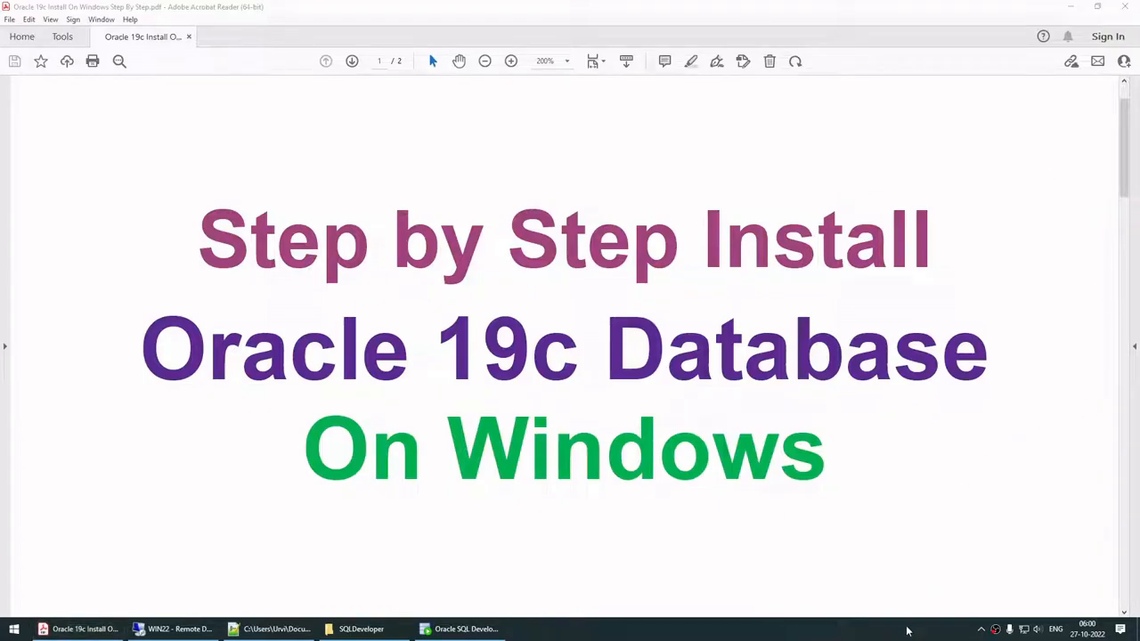